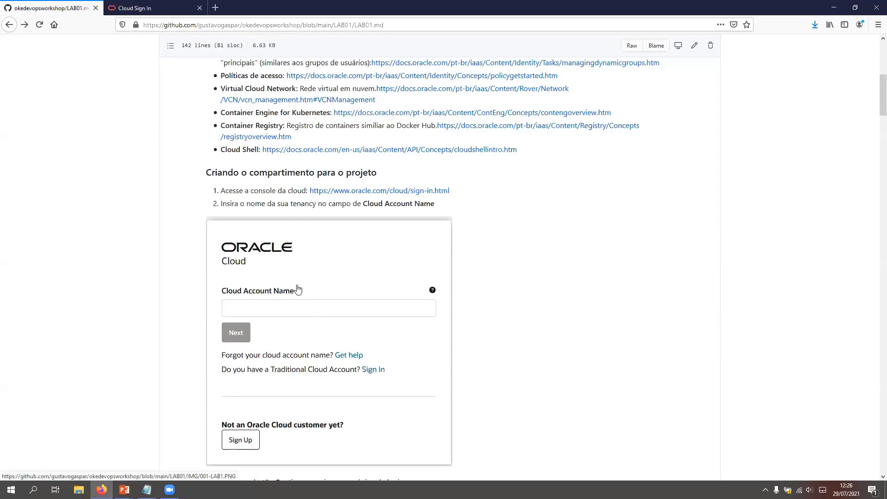
Step: Look over the lab guide's reference documentation list and its instructions for accessing the cloud console
scroll(286, 329, up, 1)
scroll(286, 329, up, 1)
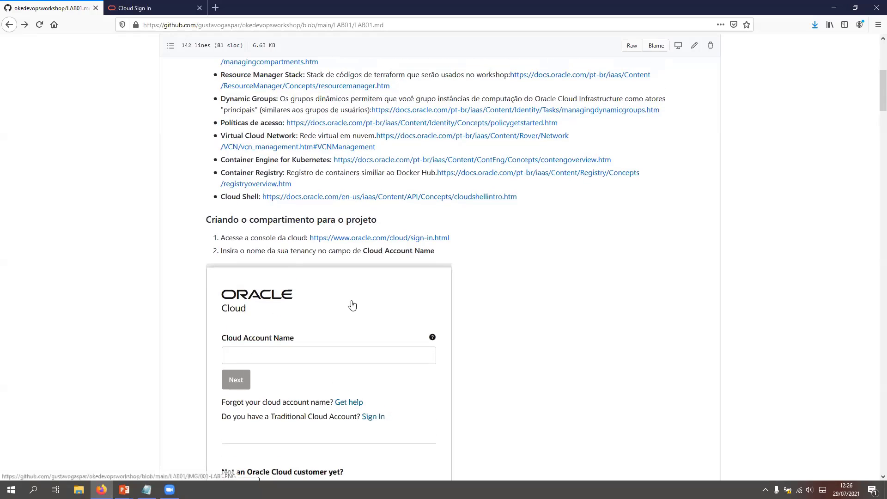
scroll(281, 375, down, 3)
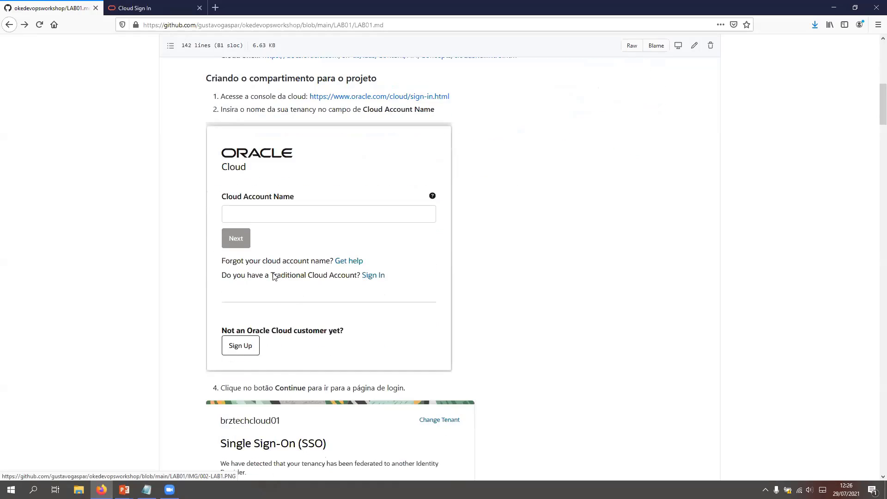
scroll(291, 273, up, 3)
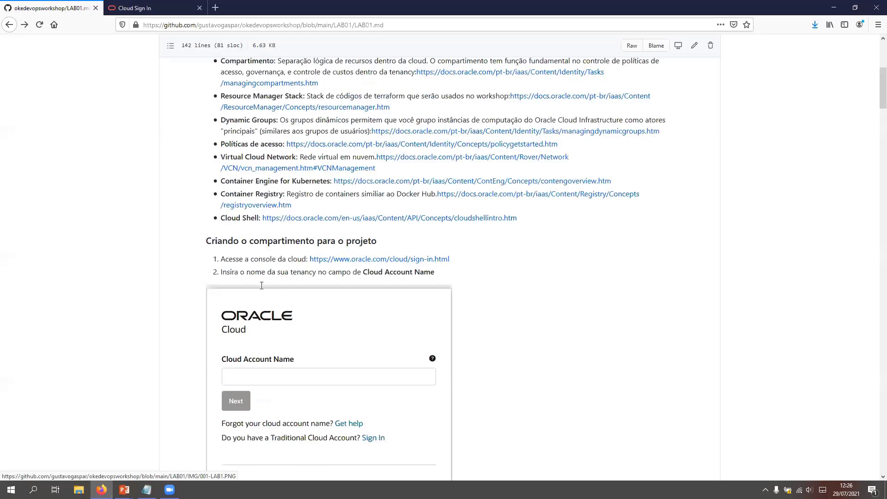
scroll(259, 301, up, 6)
click(146, 489)
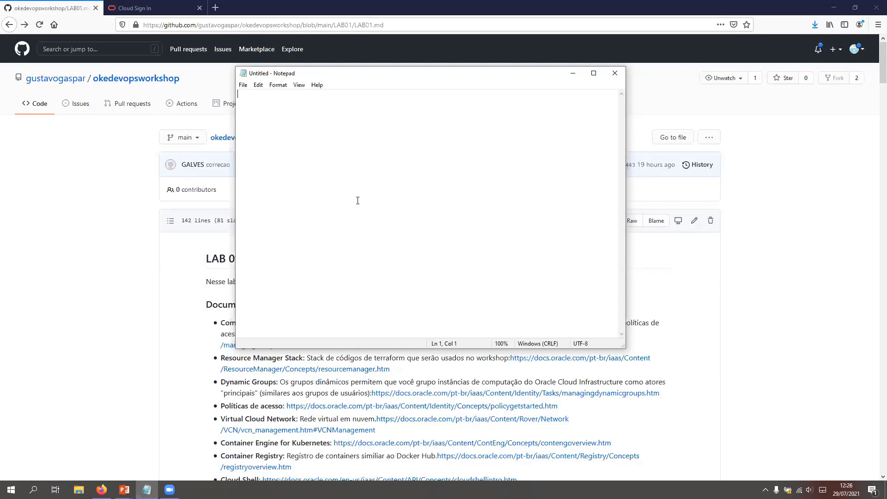
click(573, 75)
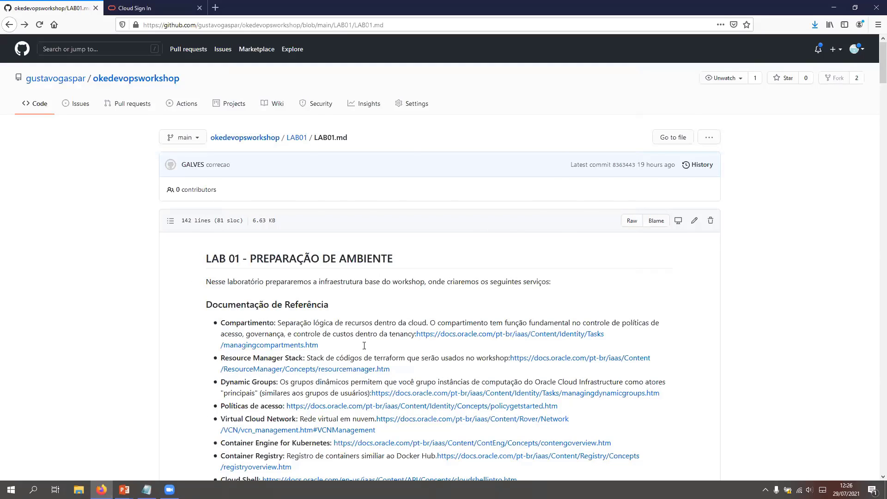
scroll(280, 343, down, 4)
Step: Submit the prefilled cloud account name on the Oracle Cloud sign-in page
click(148, 3)
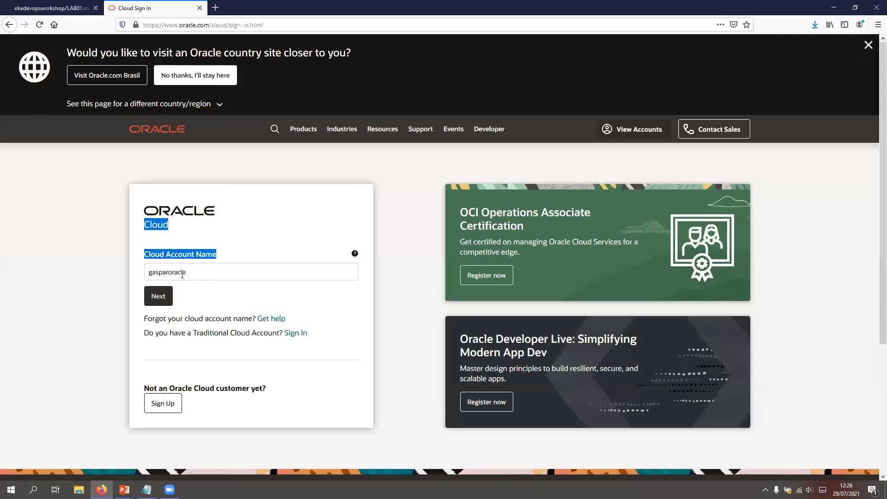
drag(144, 274, 186, 284)
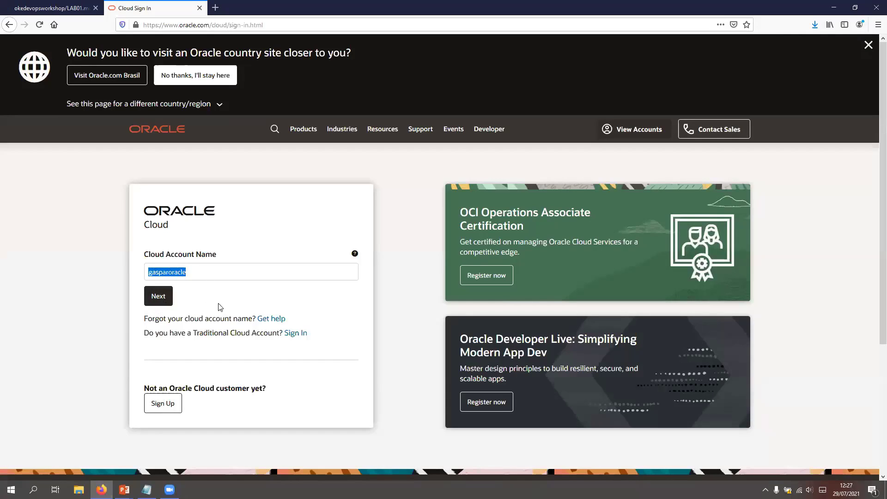
click(160, 299)
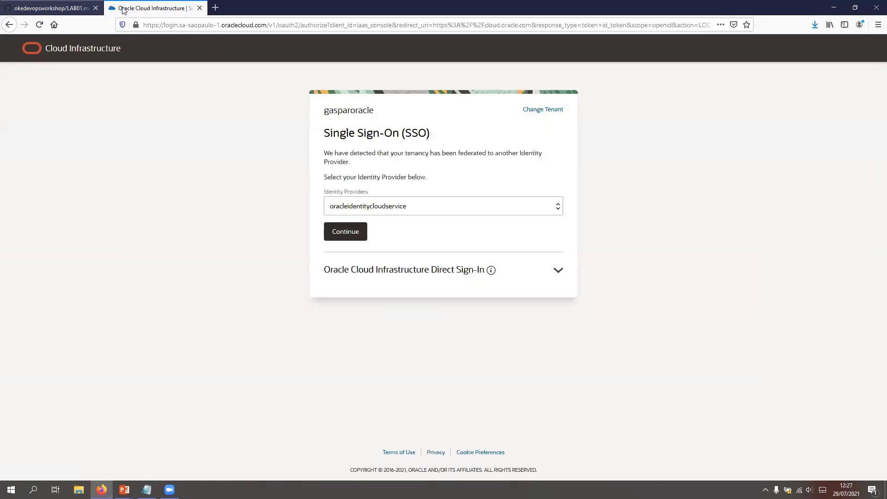
Step: Check the lab guide's single sign-on step and continue with the oracleidentitycloudservice identity provider
key(ctrl+Tab)
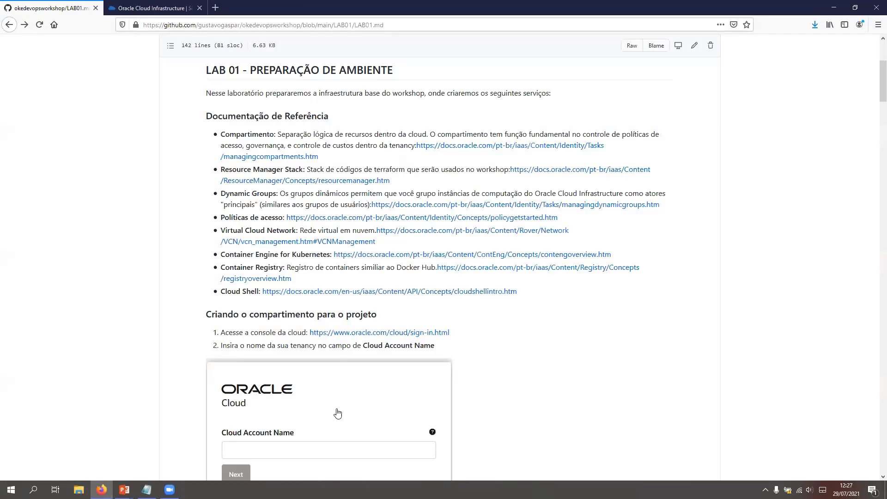
scroll(229, 171, down, 8)
key(ctrl+Tab)
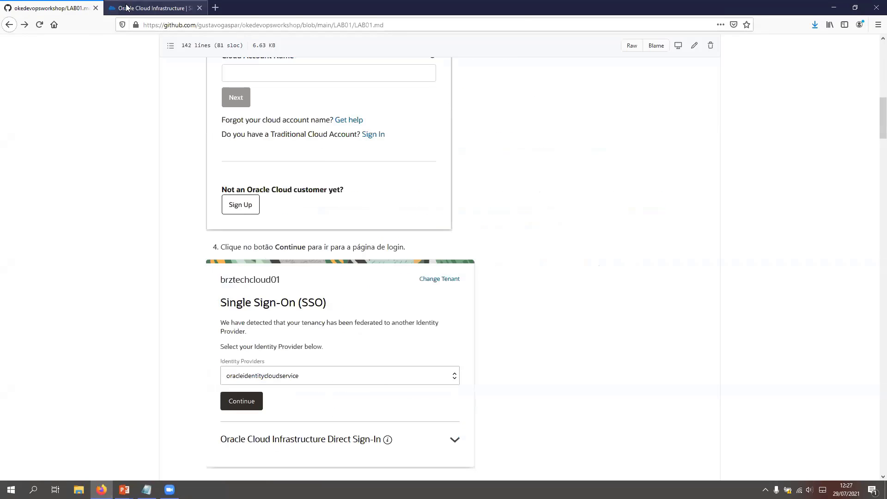
click(336, 237)
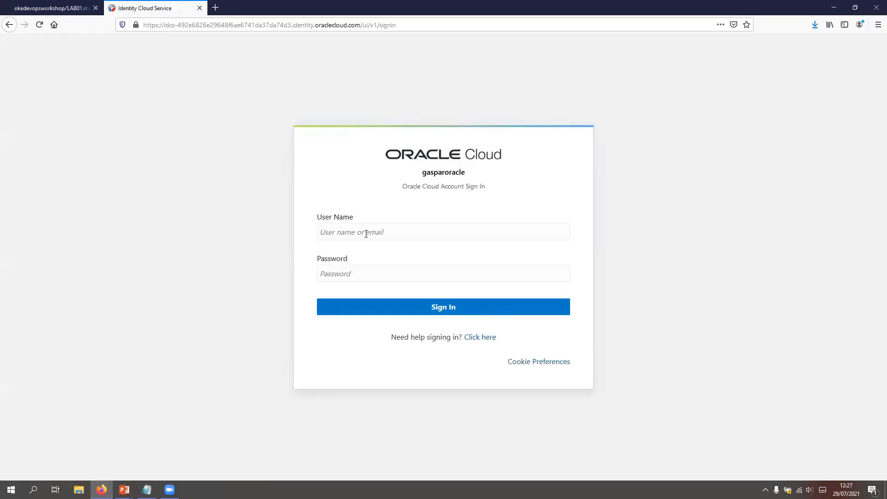
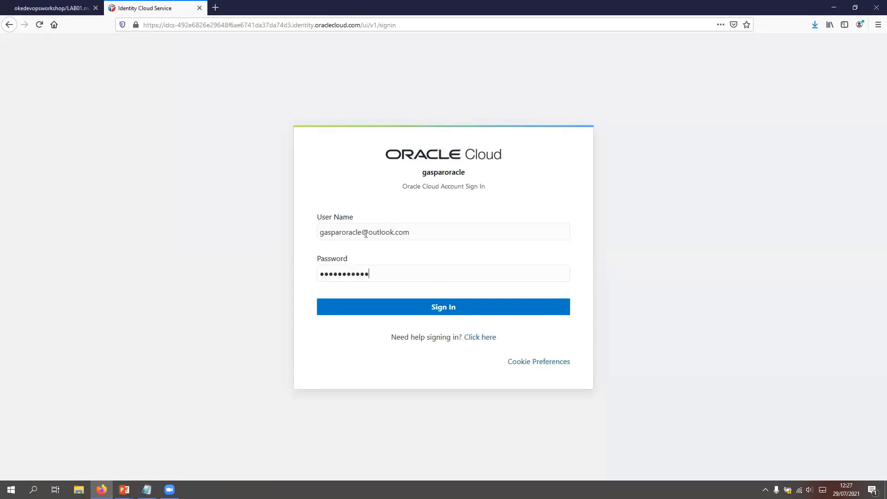
Step: Enter the account's e-mail as user name and the account password, and sign in to Oracle Cloud
text(************)
key(Return)
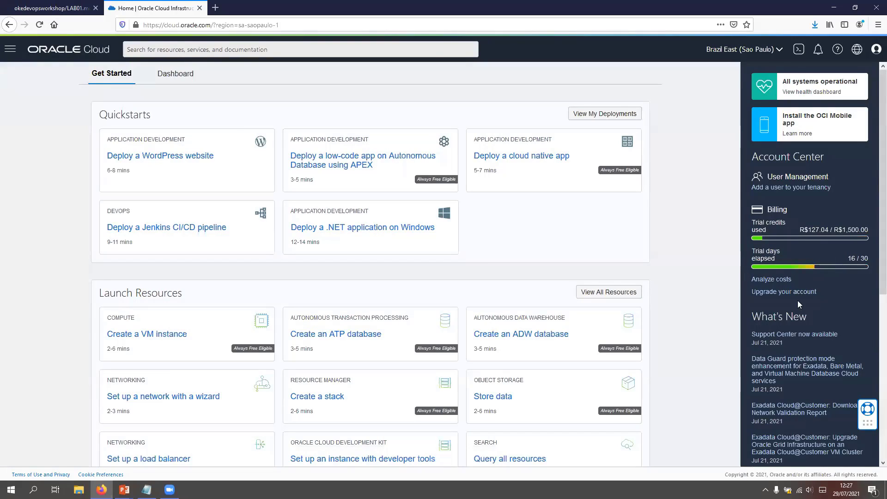
Step: Open the list of identity compartments in the cloud console
click(10, 51)
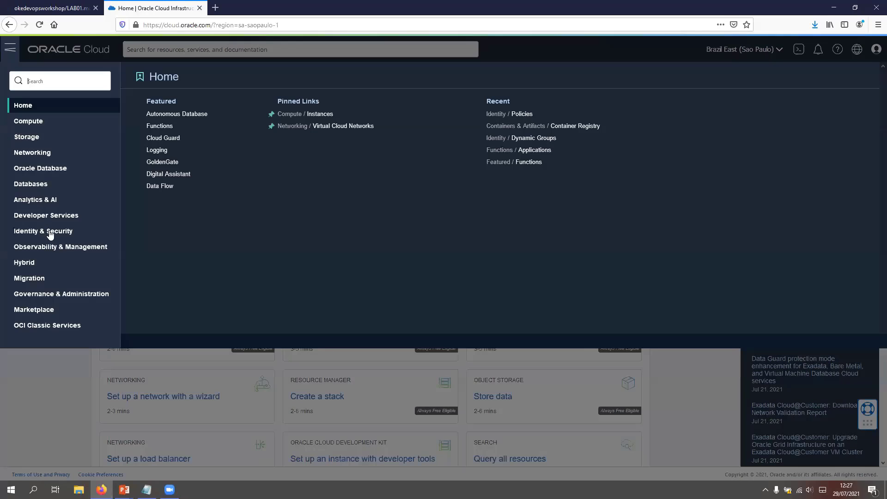
click(52, 232)
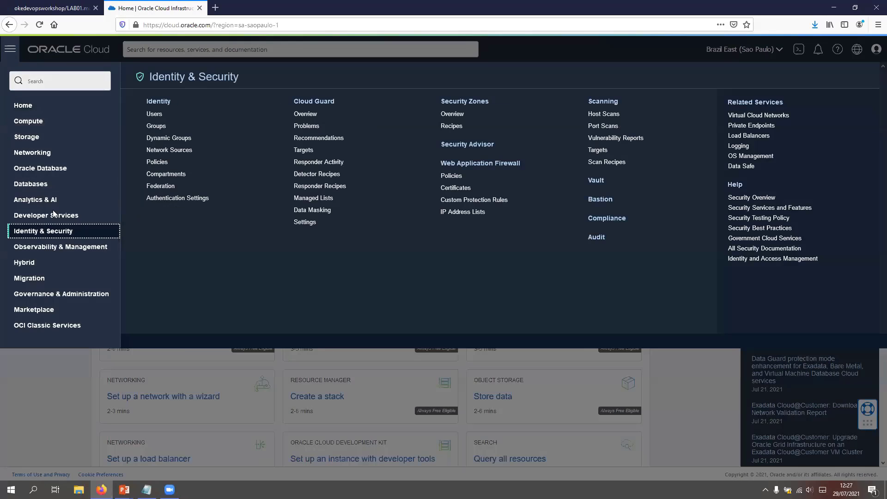
click(174, 177)
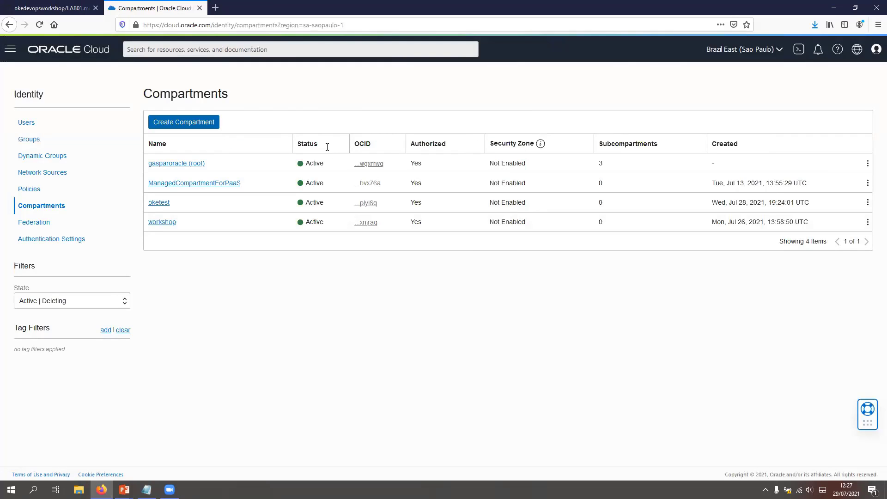
Step: Create a compartment named workshop-devops with the description "workshop" under the root compartment
text(workshop)
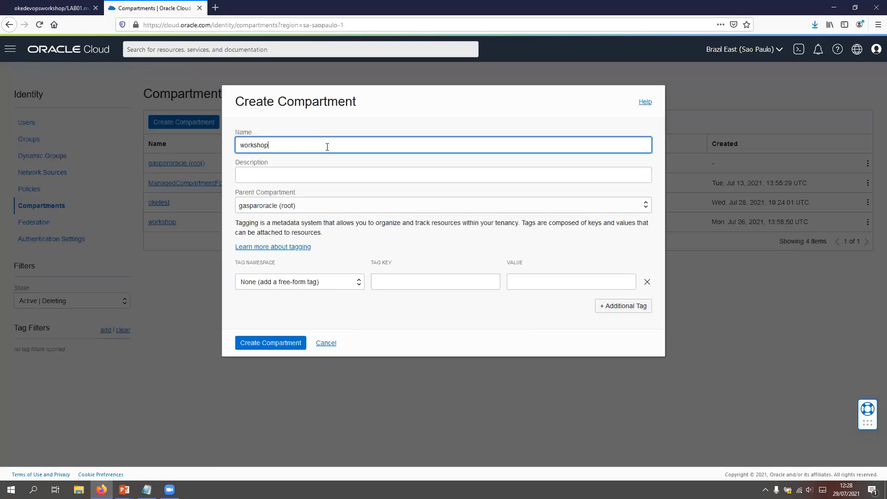
text(-devops)
click(267, 175)
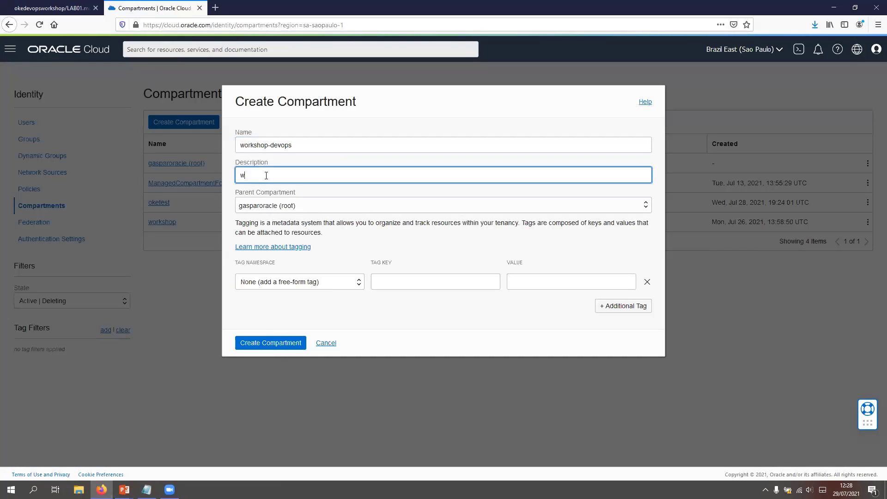
text(workshop devops)
click(290, 342)
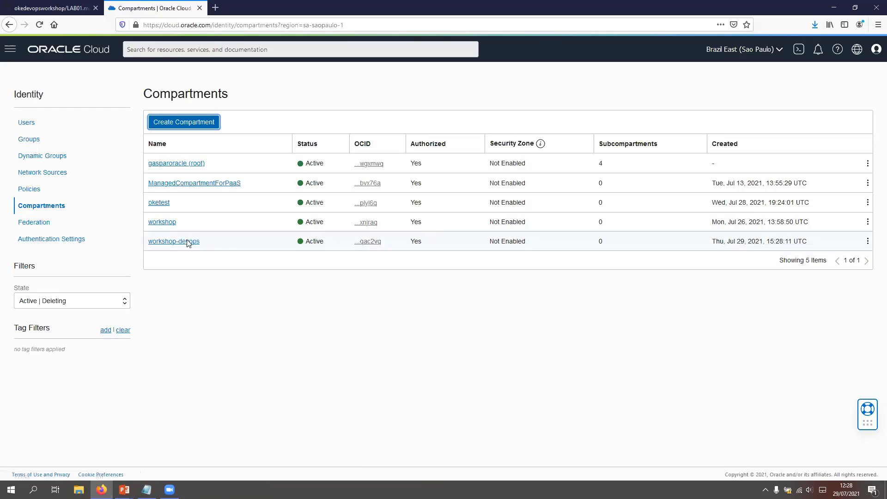
Step: Consult the lab guide's Resource Manager stack instructions and open the download prompt for terraform.zip
click(10, 49)
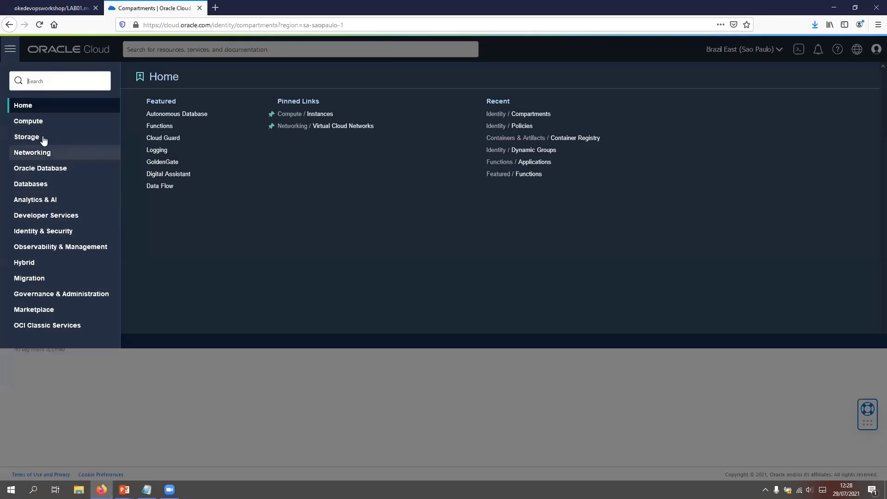
click(66, 216)
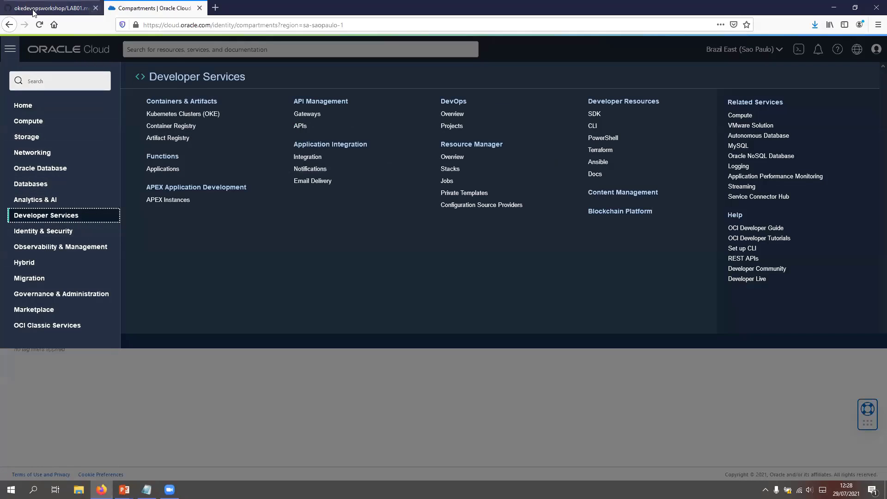
click(51, 8)
scroll(352, 250, down, 10)
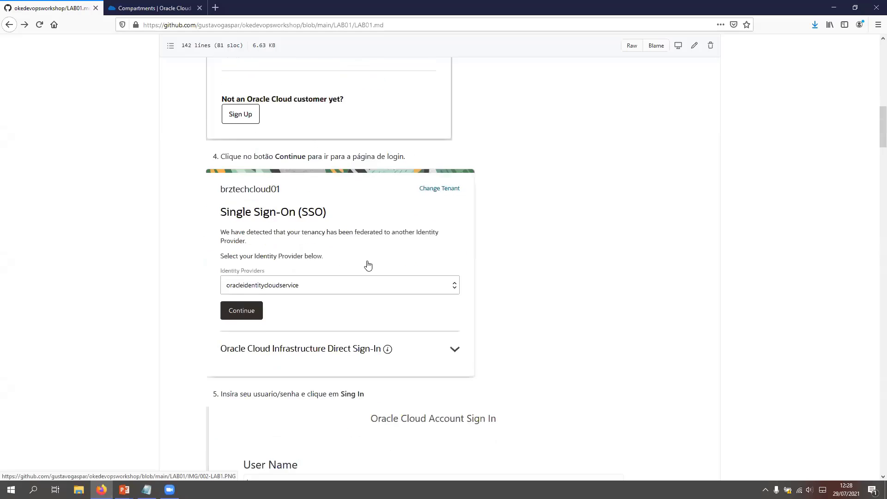
scroll(368, 264, up, 2)
scroll(368, 263, down, 11)
scroll(367, 266, down, 8)
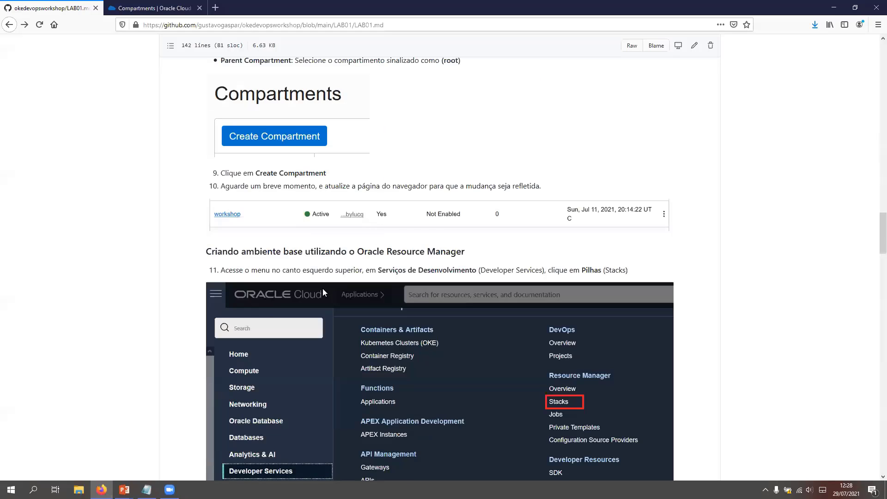
scroll(251, 315, down, 6)
scroll(271, 303, down, 1)
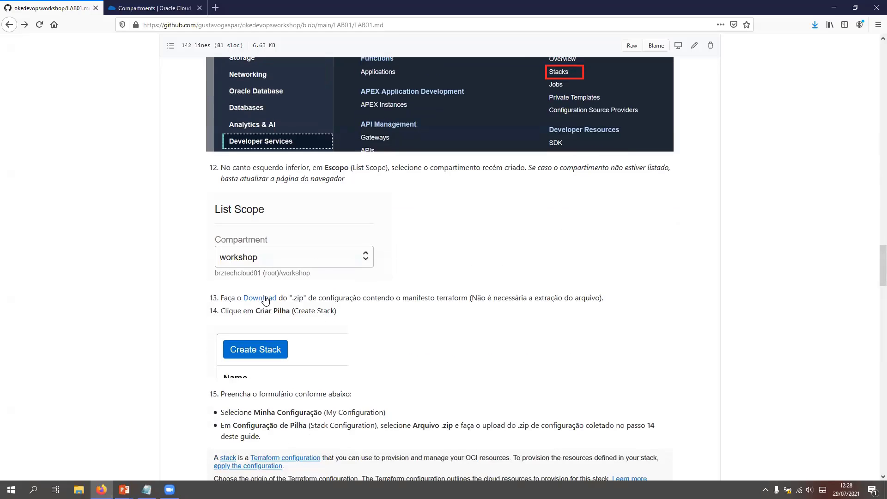
click(265, 299)
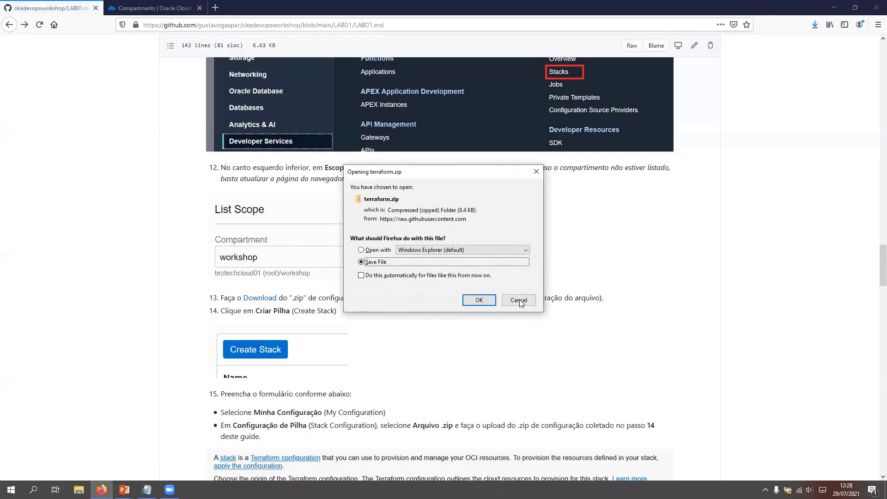
Step: Start a new Resource Manager stack from My Configuration with Zip file as the Terraform configuration source
click(141, 6)
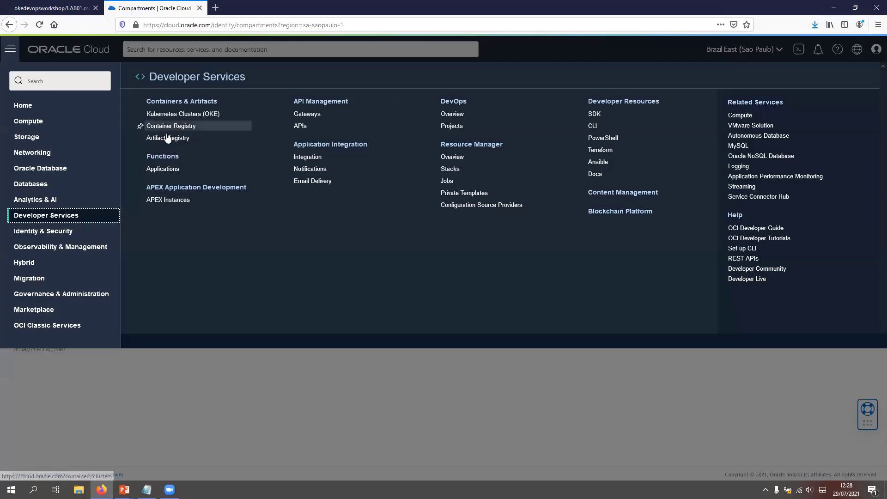
click(469, 145)
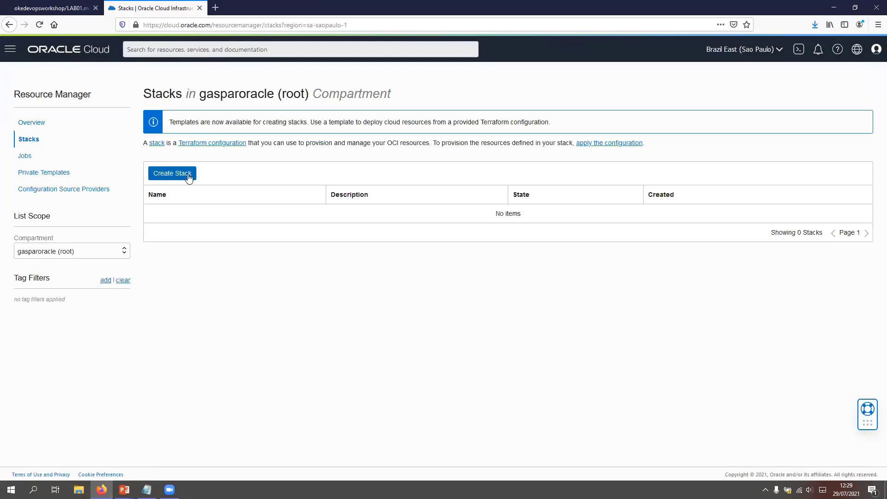
click(192, 177)
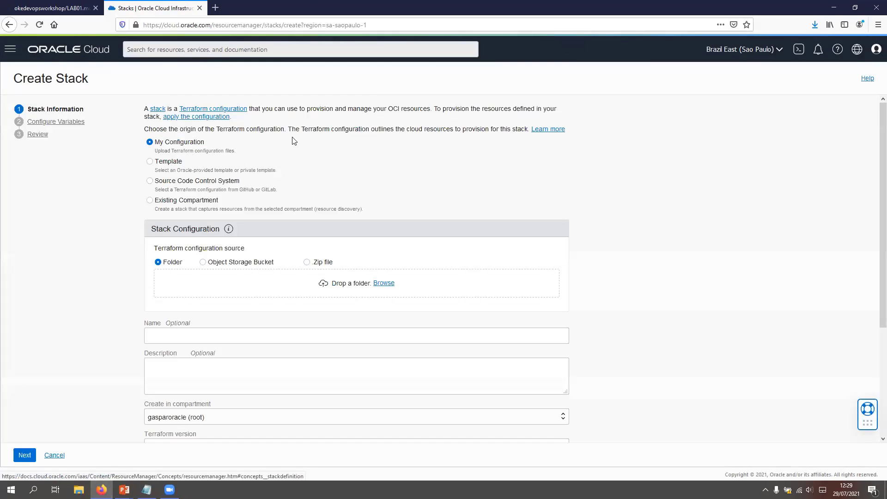
scroll(185, 108, down, 2)
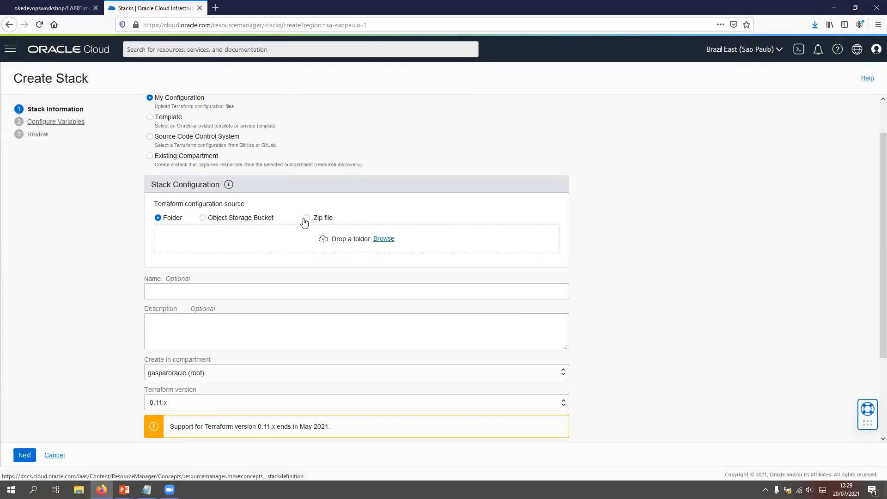
click(325, 220)
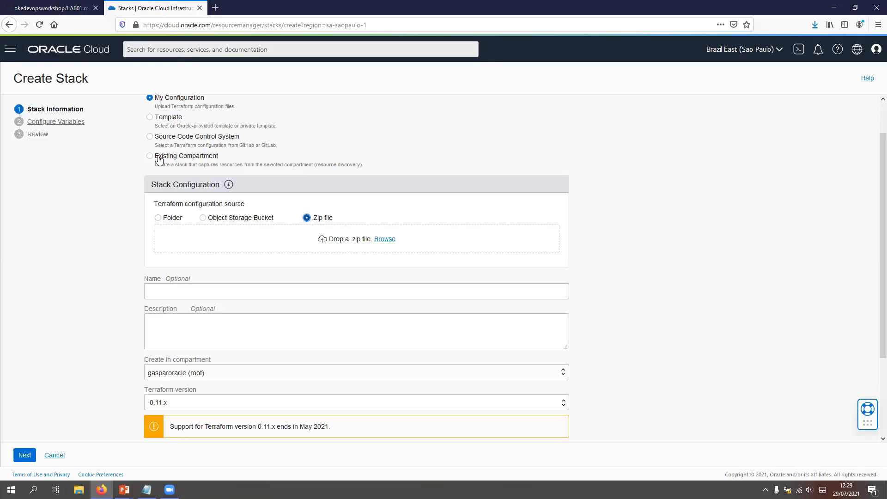
Step: Preview the Existing Compartment, Template and Source Code Control System origins for the stack's Terraform configuration
click(184, 161)
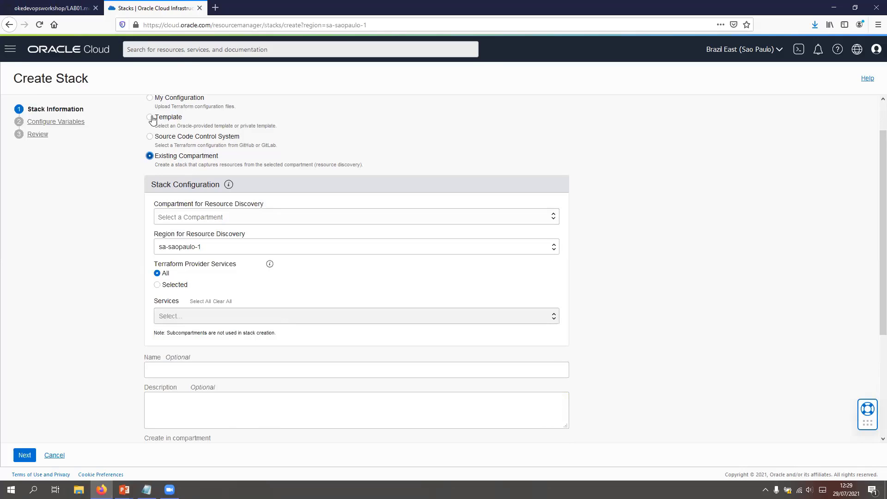
click(184, 120)
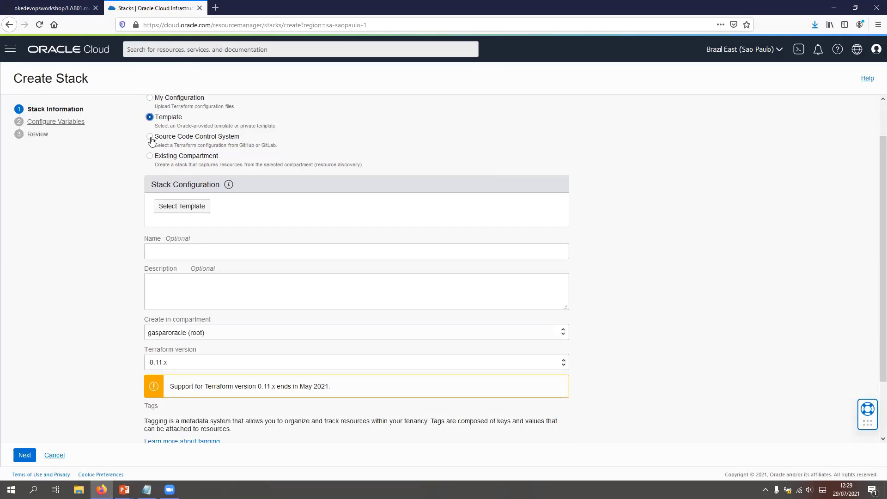
click(166, 141)
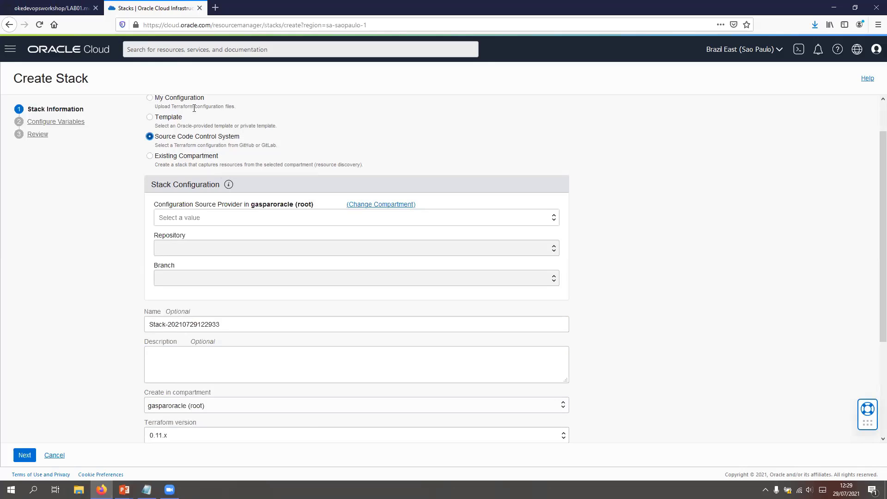
Step: Set the configuration origin to My Configuration and upload terraform.zip from the Application folder
click(180, 99)
click(385, 239)
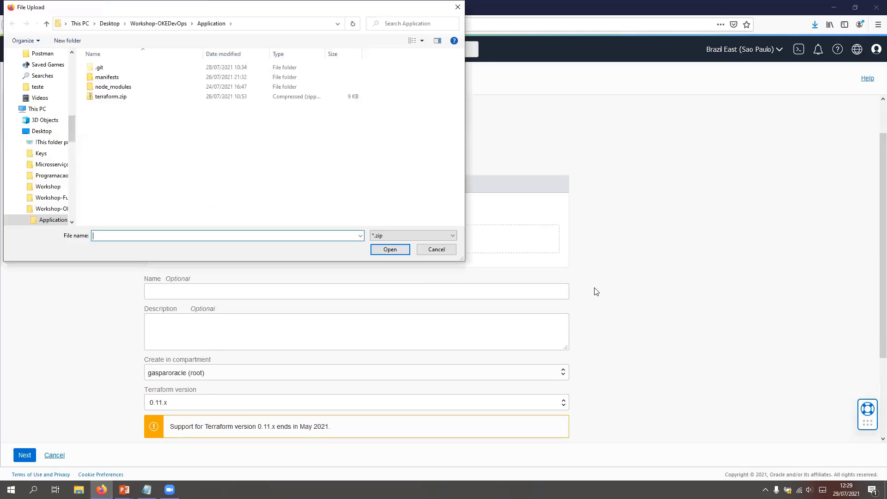
click(111, 97)
click(390, 250)
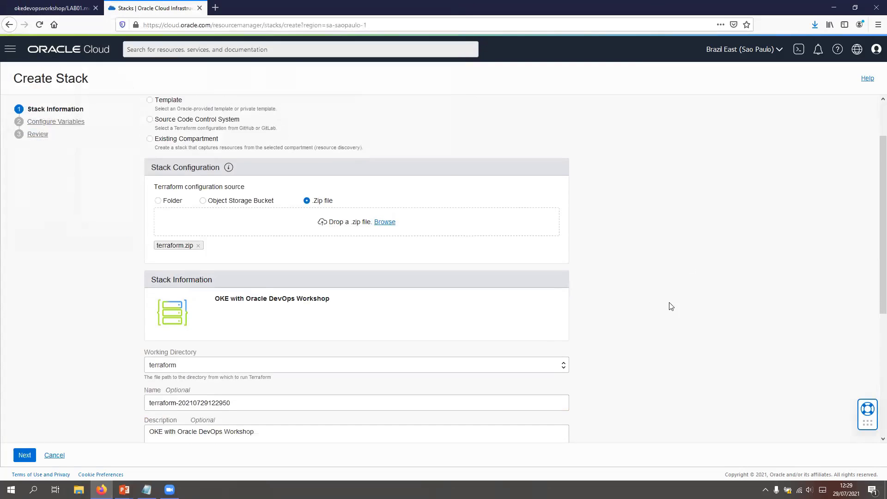
Step: Accept the stack information with its default name and Terraform version, and set the environment compartment to workshop-devops
scroll(351, 236, down, 3)
drag(215, 183, 338, 187)
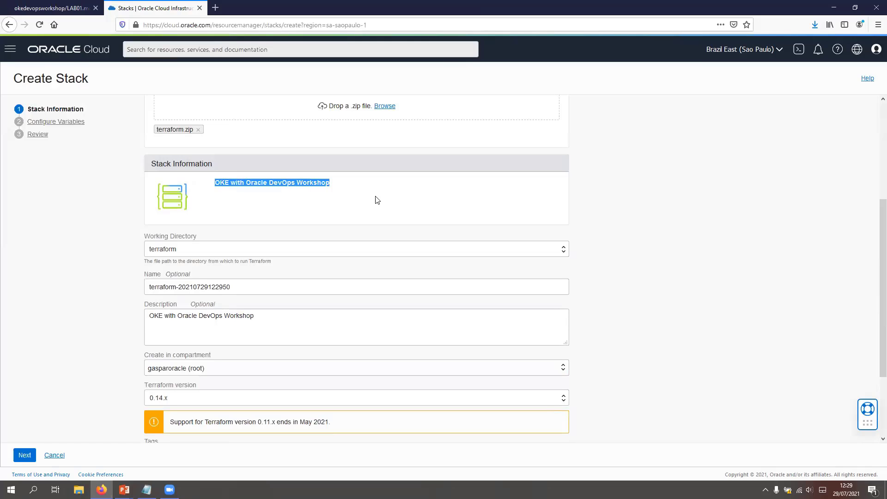
click(26, 456)
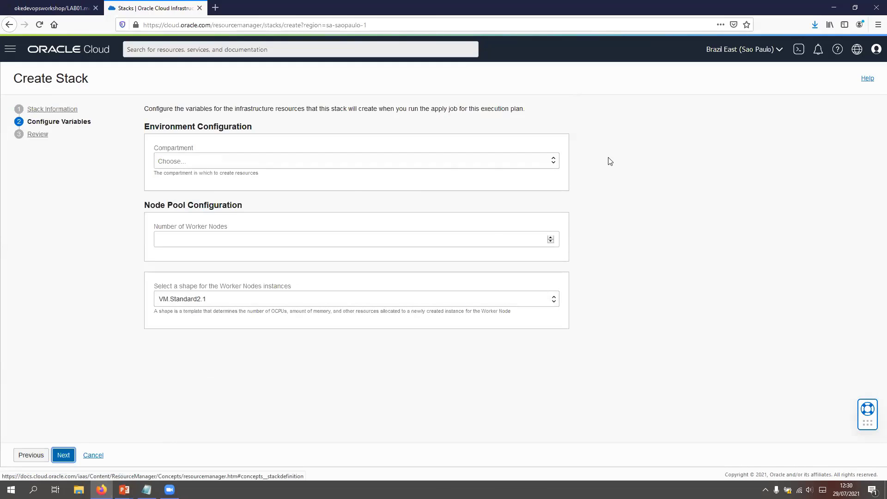
click(553, 160)
click(159, 177)
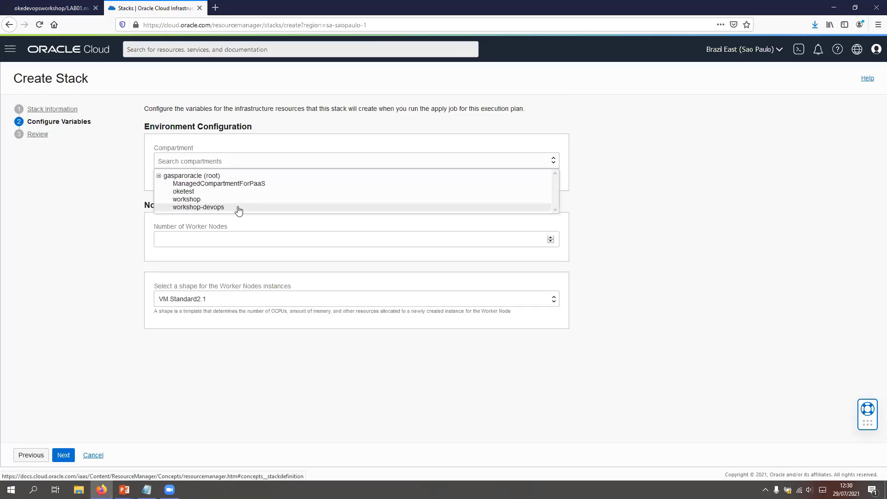
click(216, 208)
Step: Set the number of worker nodes to 2 and keep VM.Standard2.1 as the worker node shape
click(468, 240)
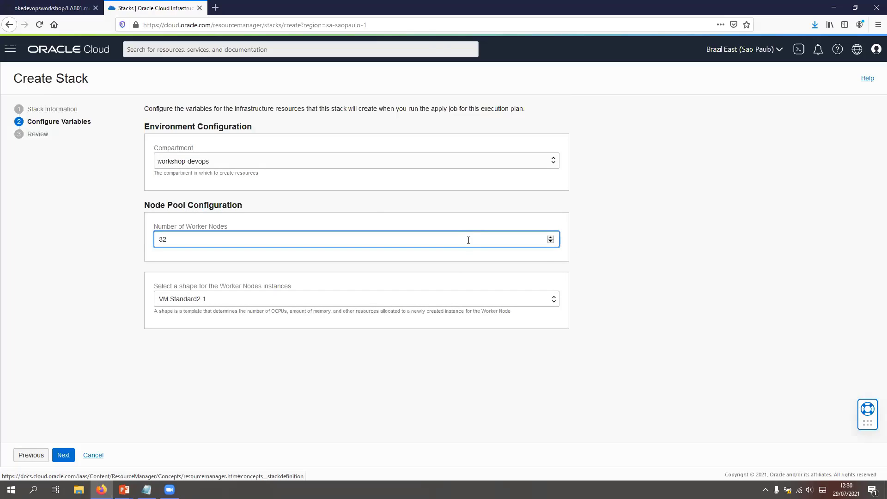
key(BackSpace)
key(BackSpace)
text(0)
text(2)
click(237, 300)
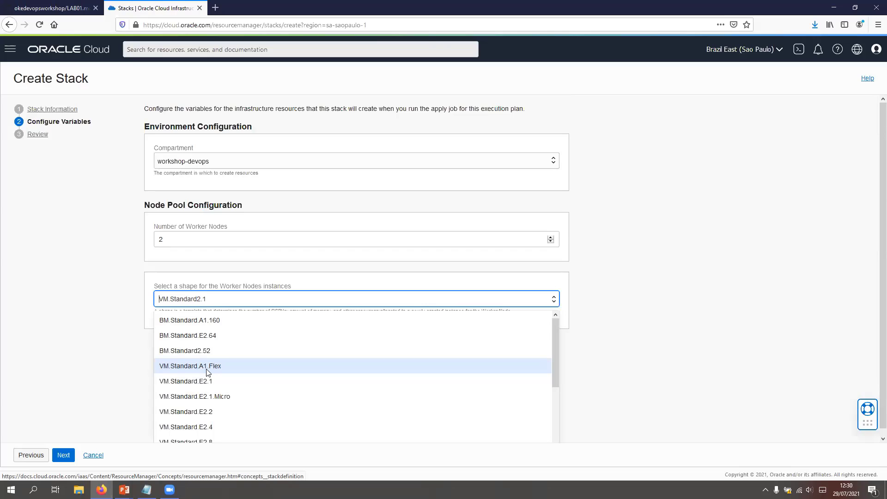
click(140, 296)
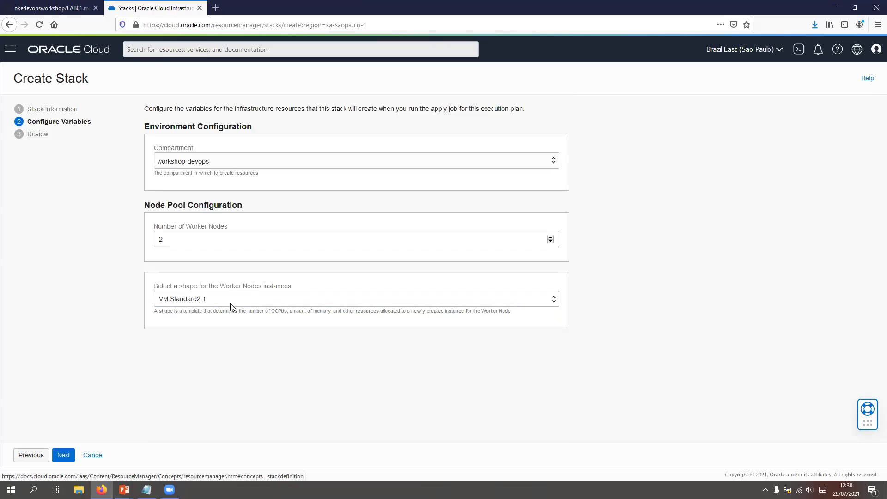
Step: Create the reviewed stack with Run Apply enabled, and open Cloud Shell
click(65, 455)
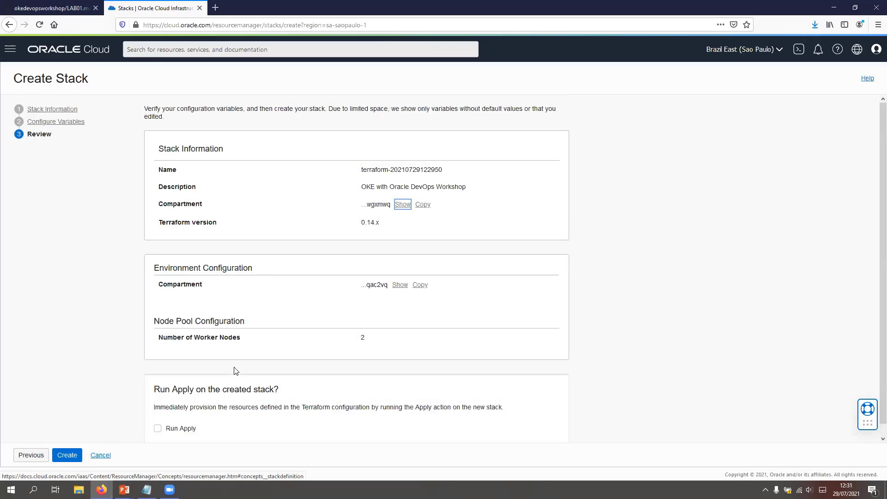
click(157, 429)
click(67, 456)
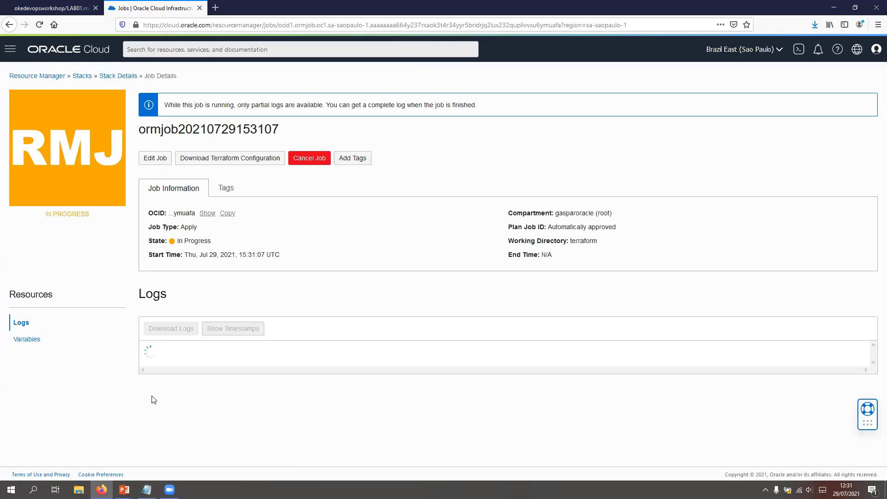
click(800, 51)
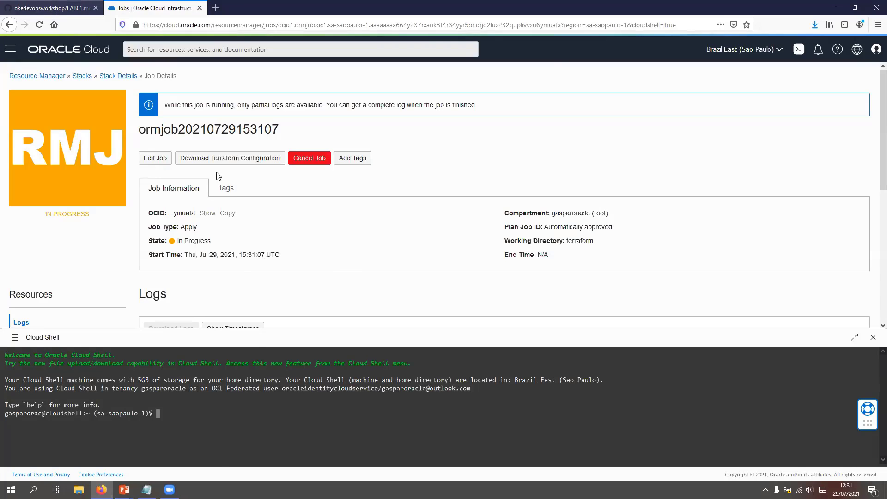
Step: Consult the lab guide's instructions for collecting the user OCID and generating an auth token
key(ctrl+Tab)
scroll(364, 283, down, 3)
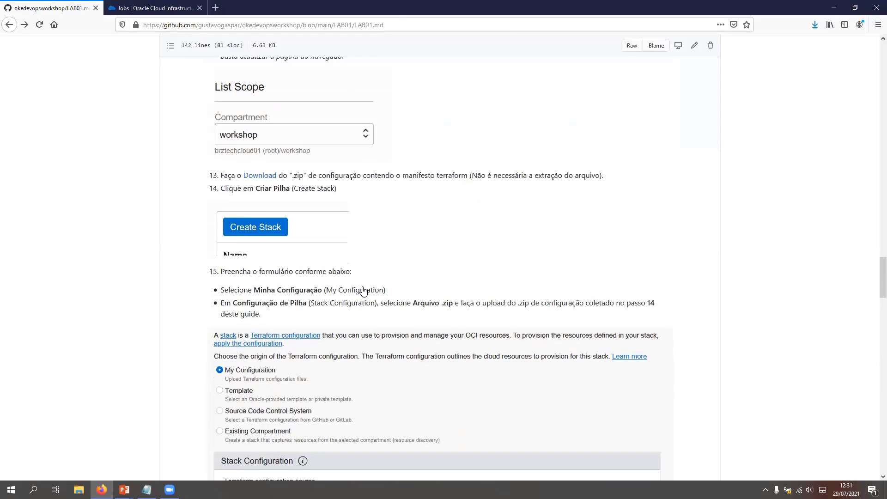
scroll(367, 294, down, 12)
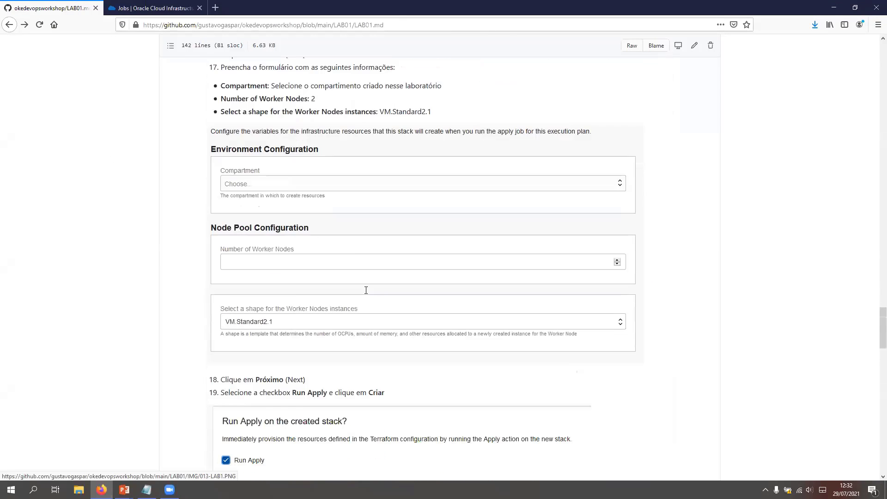
scroll(367, 295, down, 9)
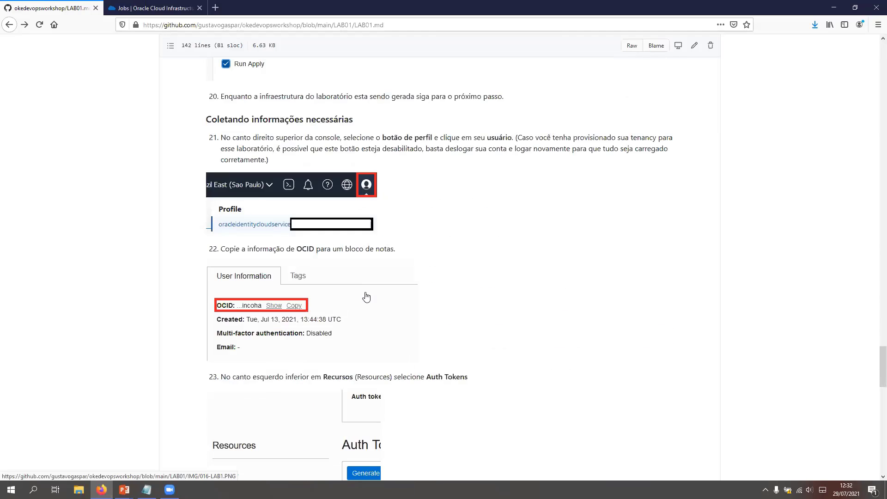
scroll(366, 296, down, 5)
scroll(327, 252, up, 9)
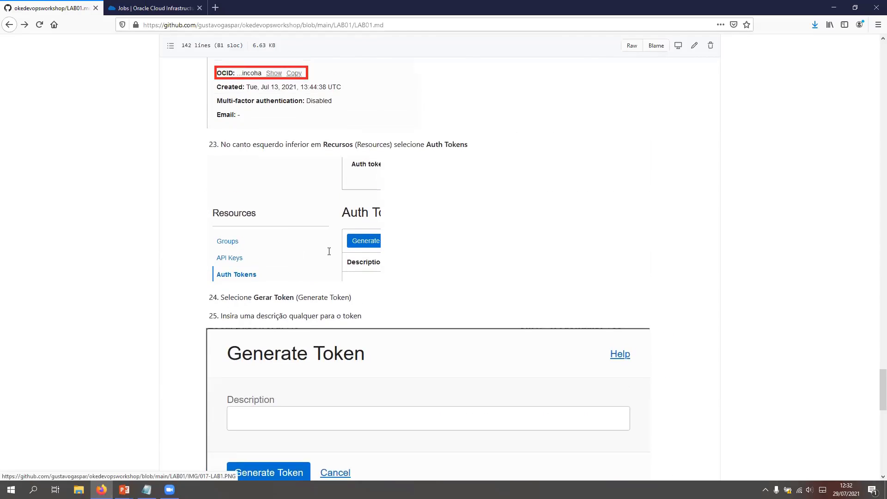
scroll(269, 195, up, 1)
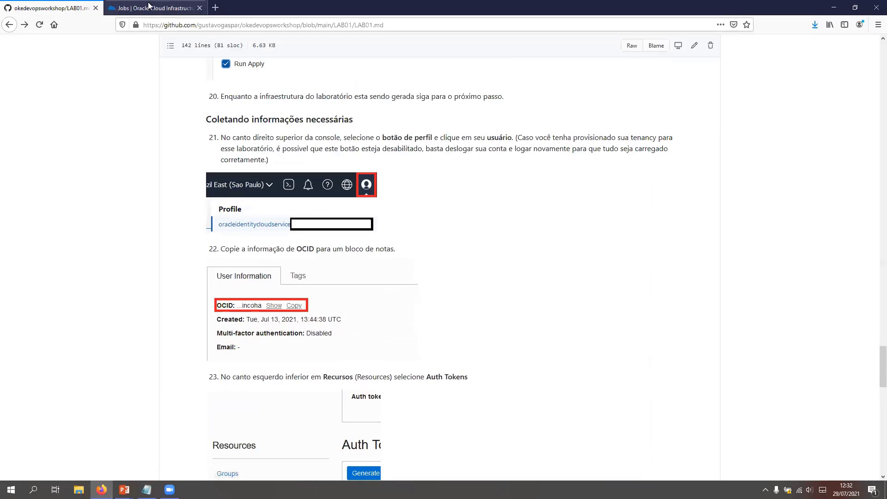
key(ctrl+Tab)
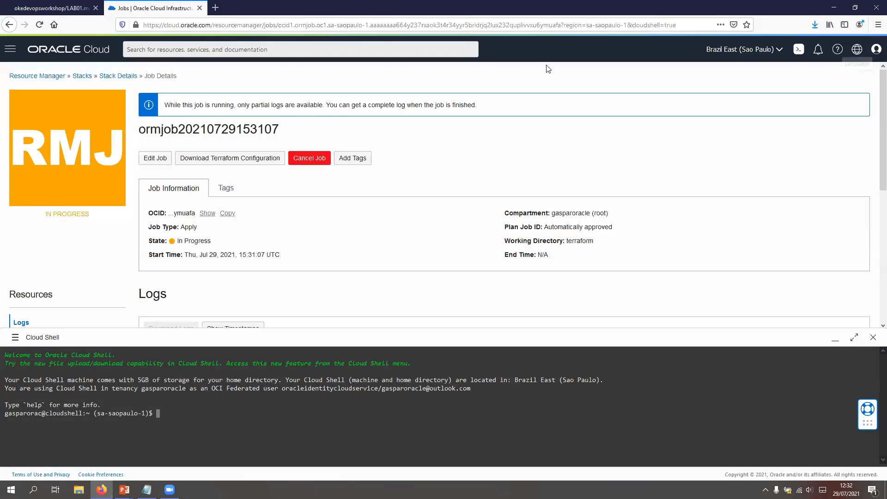
Step: Open the signed-in user's profile details and copy the user OCID into the Notepad file
click(876, 49)
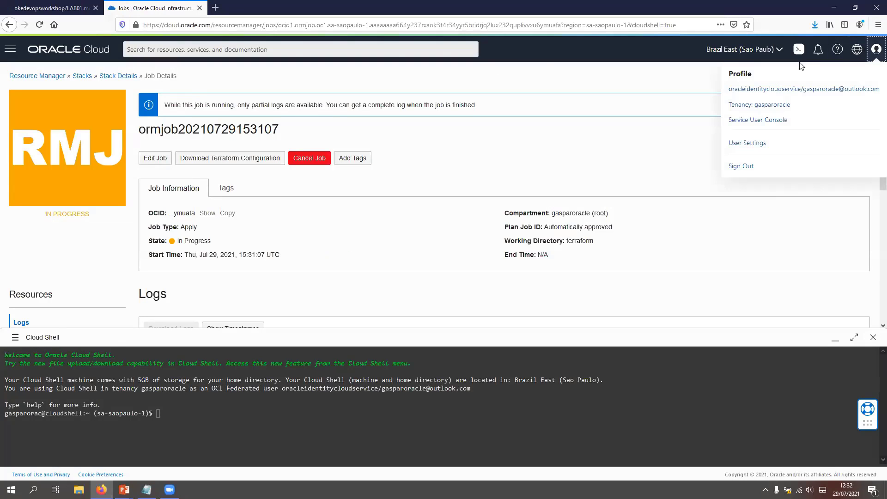
click(798, 91)
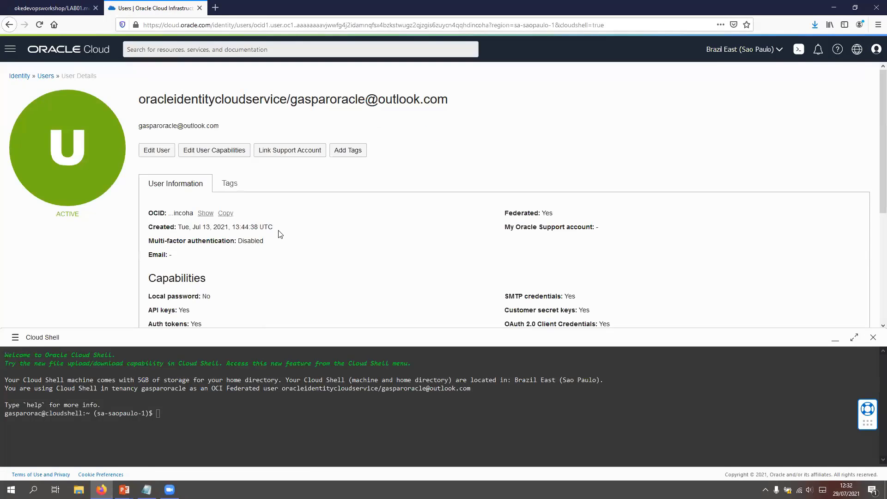
drag(148, 213, 231, 222)
click(227, 214)
click(146, 489)
key(ctrl+v)
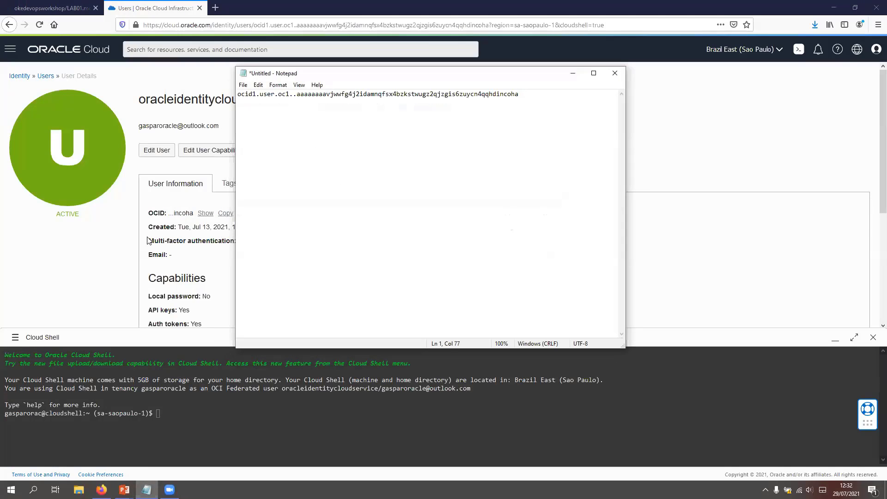
click(145, 242)
Step: Generate a new auth token for the user with the description workshop-devops
scroll(152, 245, down, 4)
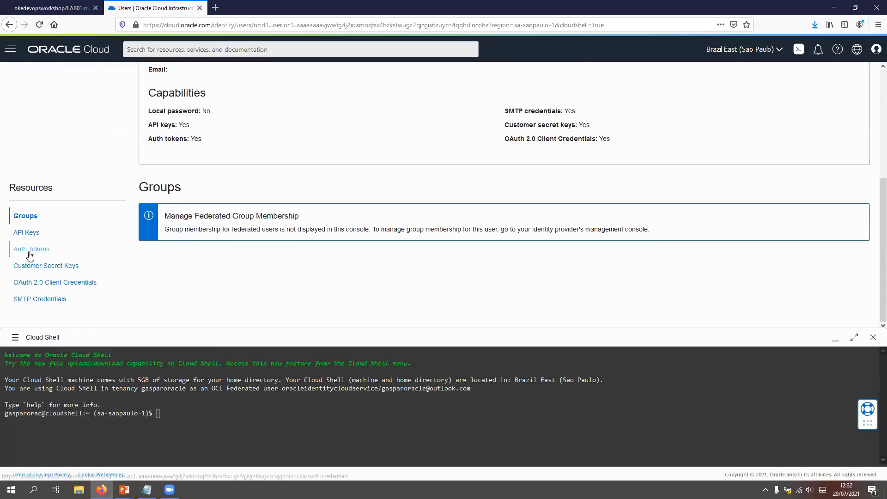
click(28, 253)
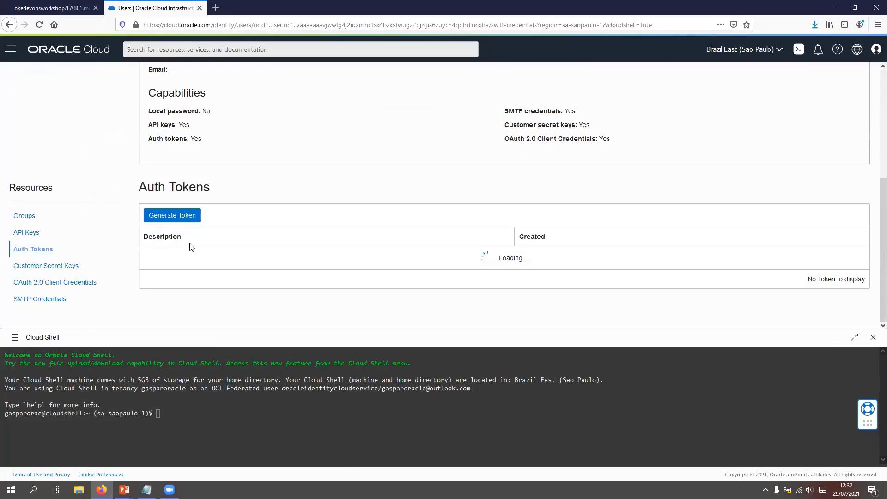
click(185, 218)
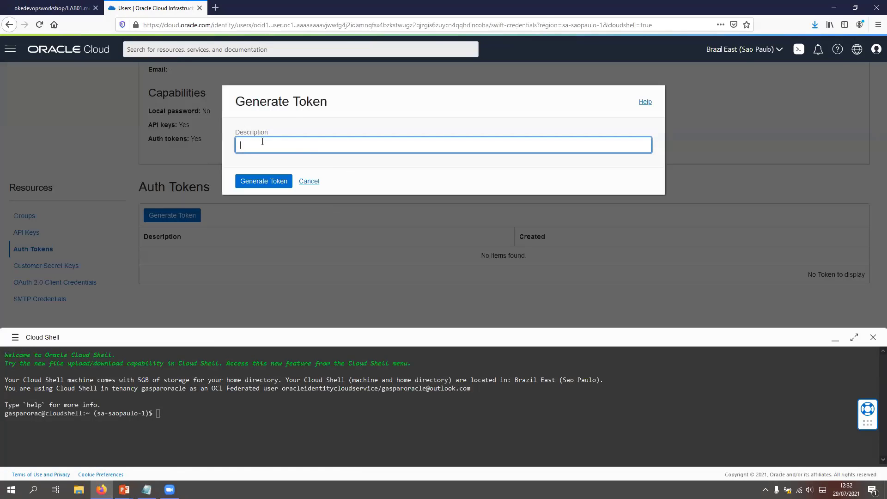
text(workshop-devops)
click(264, 181)
Step: Copy the generated auth token onto a new line in Notepad and close the token dialog
click(306, 172)
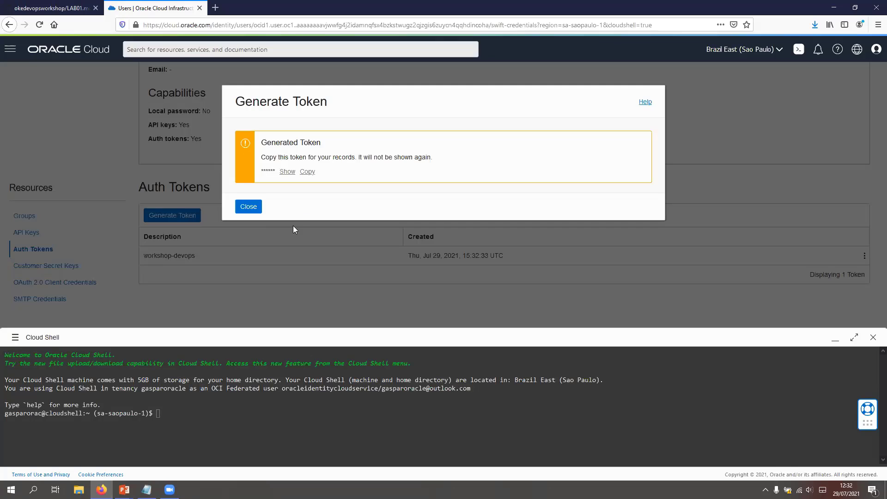
click(147, 490)
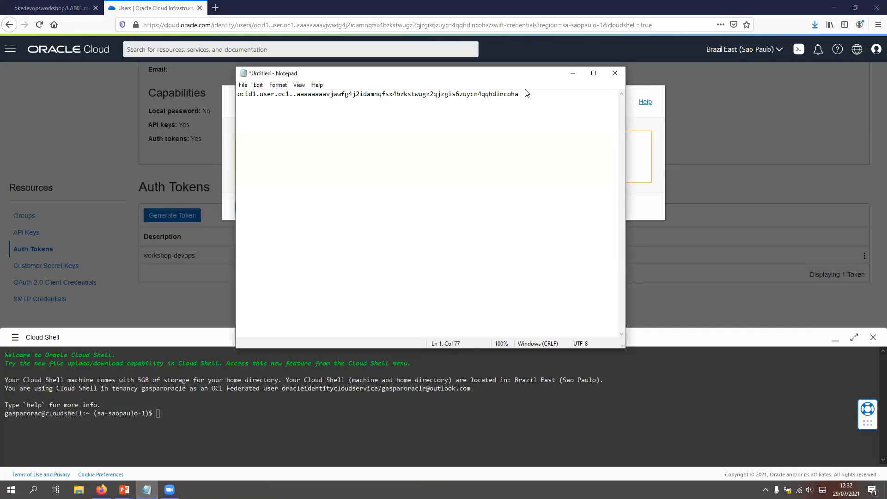
key(Return)
key(ctrl+v)
click(573, 73)
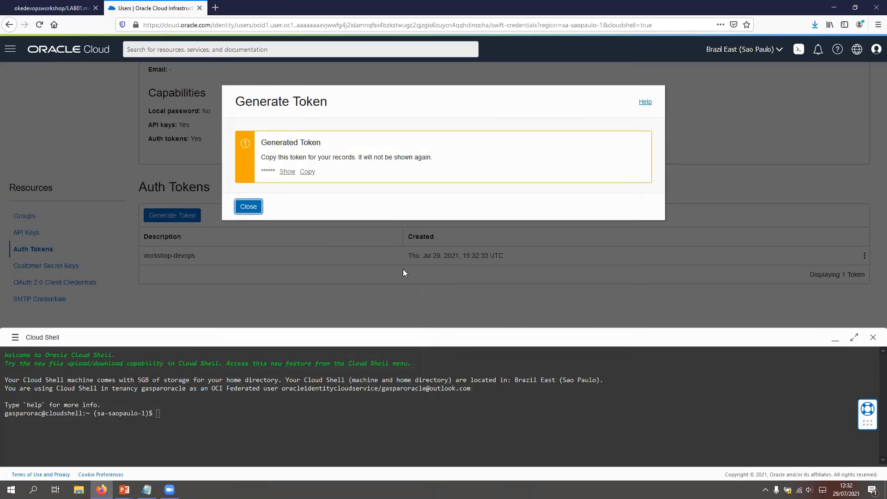
click(248, 204)
Step: Copy the lab guide's git clone command and run it in Cloud Shell to clone the devopsworkshopapp repository
scroll(131, 135, up, 3)
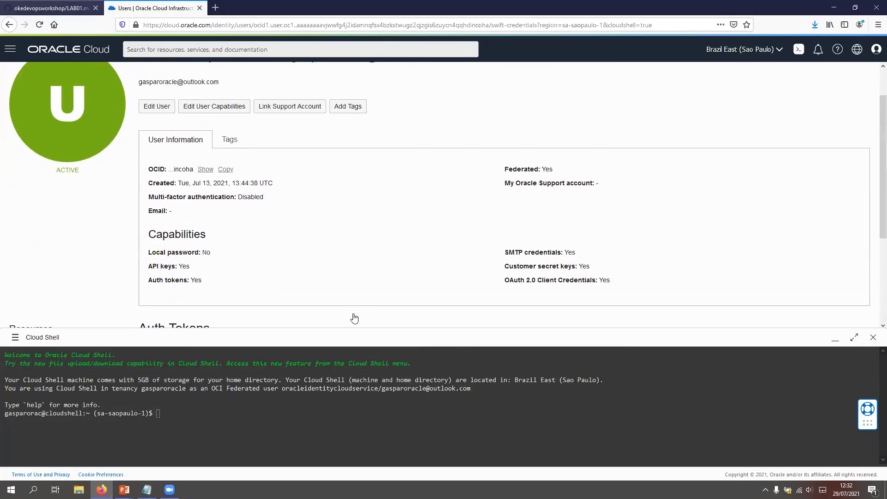
key(ctrl+shift+Tab)
scroll(351, 338, down, 6)
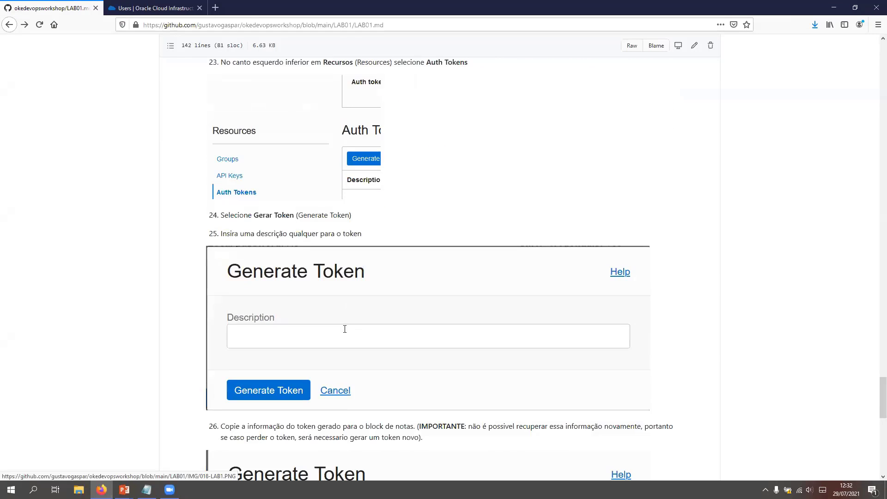
scroll(451, 190, down, 10)
drag(450, 189, 227, 190)
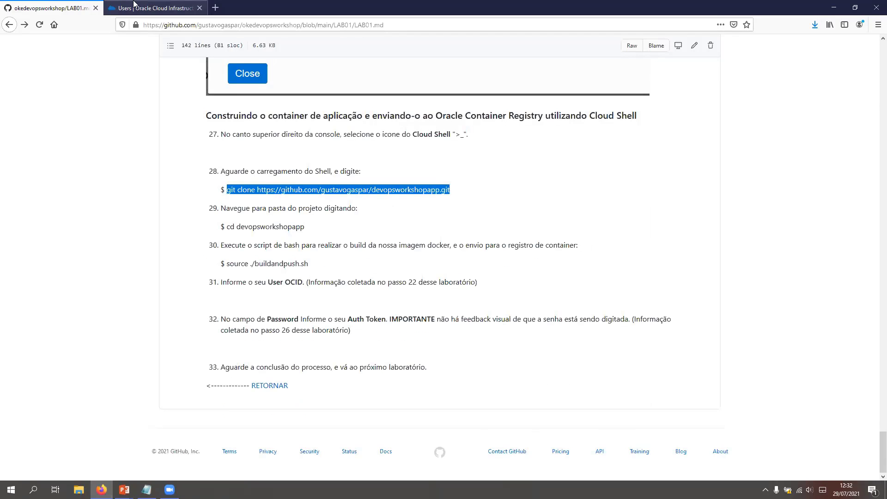
key(ctrl+Tab)
key(ctrl+v)
key(Return)
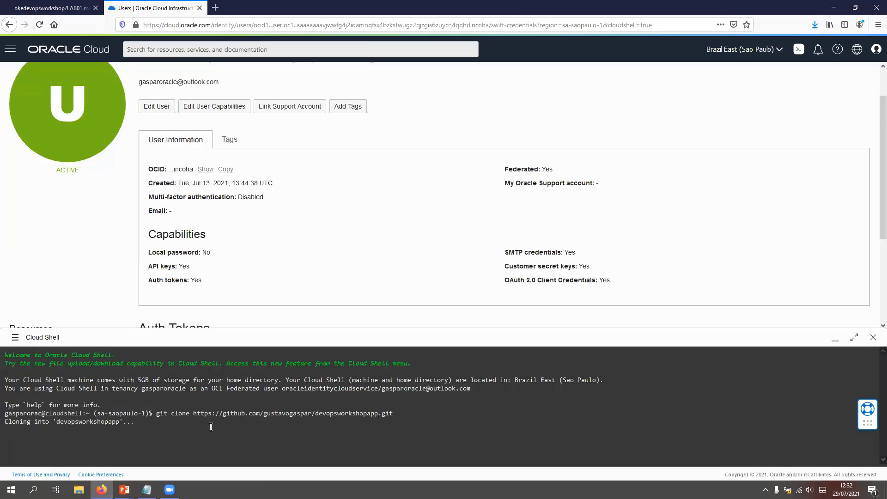
Step: Change to the devopsworkshopapp directory in Cloud Shell and list its files
text(cd dr)
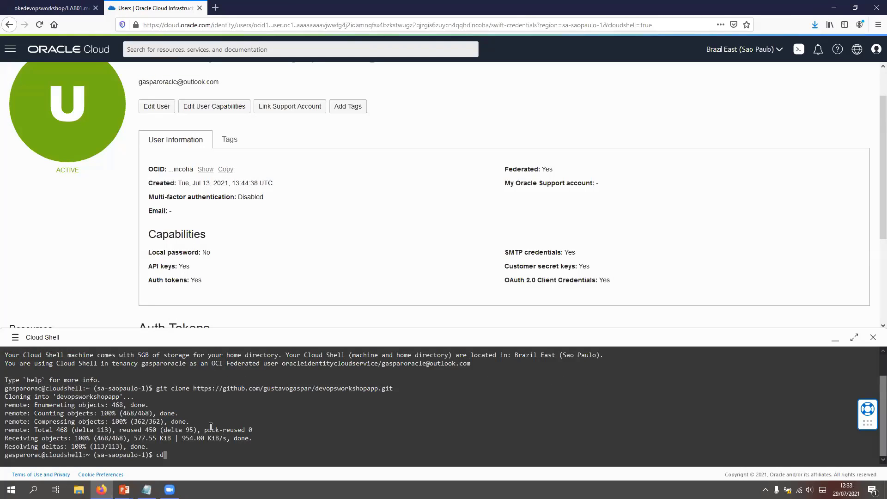
key(Tab)
key(Return)
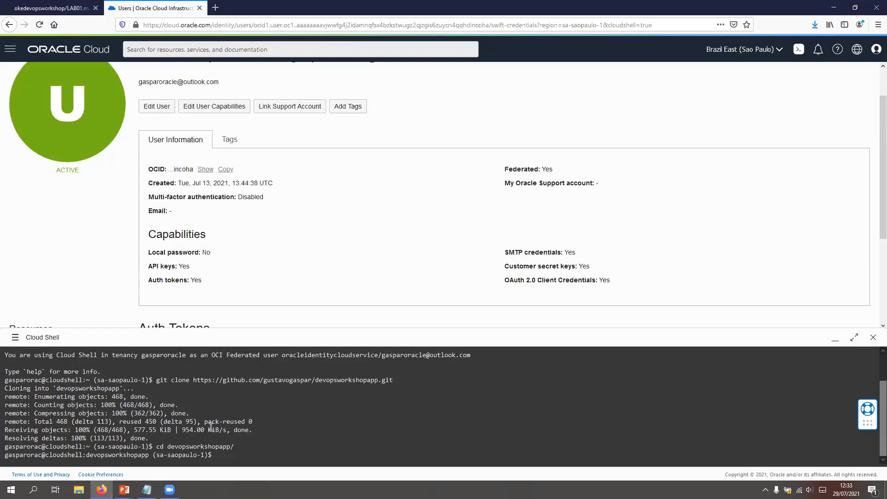
text(ls)
key(Return)
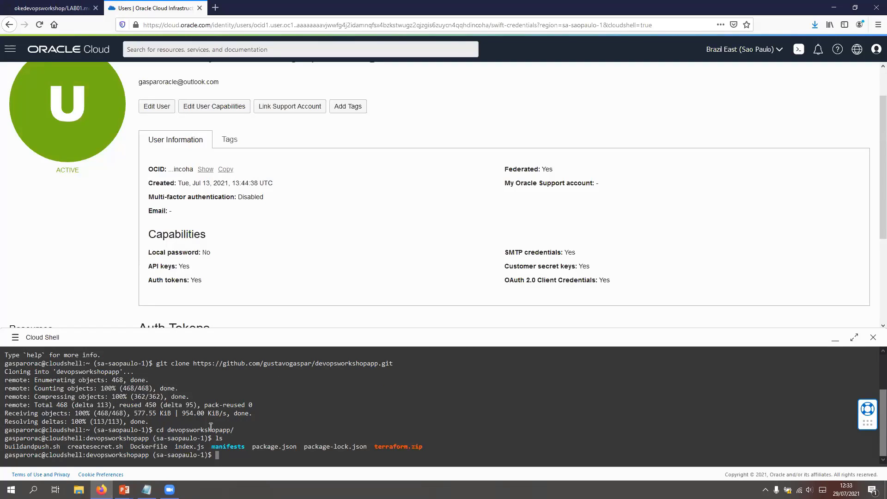
Step: Run the image build and push script with source buildandpush.sh
text(source b)
key(Tab)
key(Return)
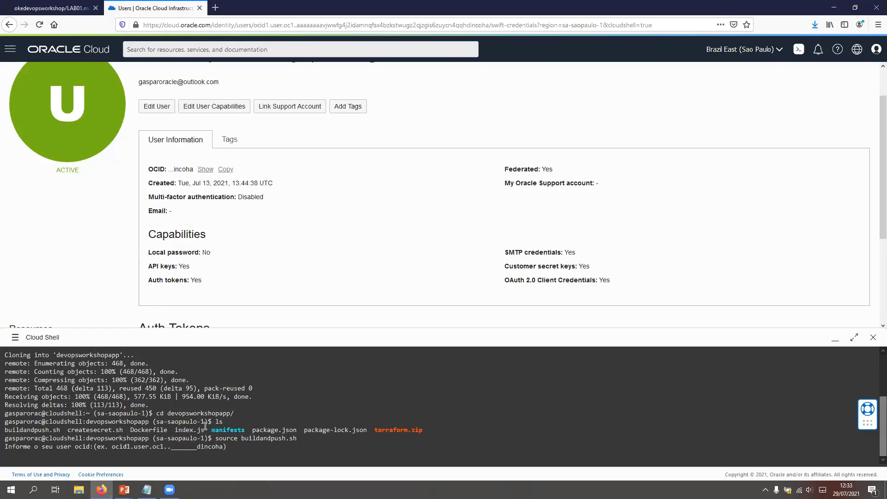
Step: Copy the user OCID from the Notepad notes and submit it at the script's OCID prompt in Cloud Shell
click(147, 489)
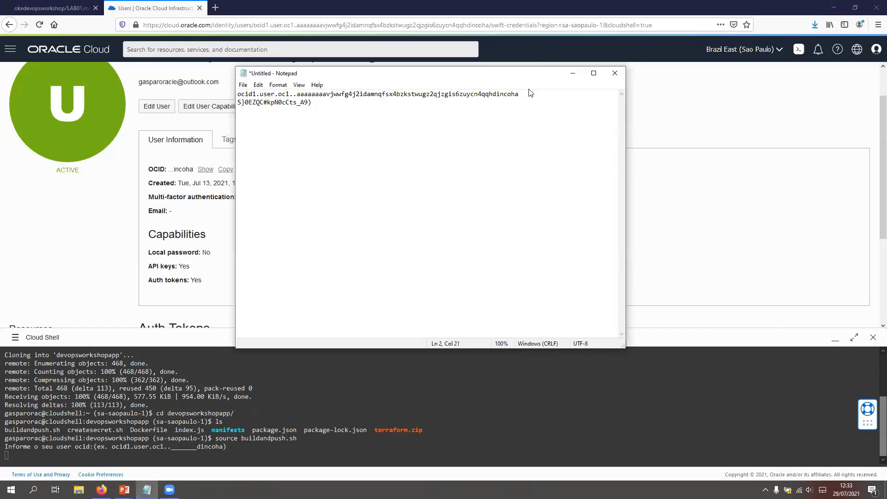
drag(528, 94, 236, 95)
key(ctrl+c)
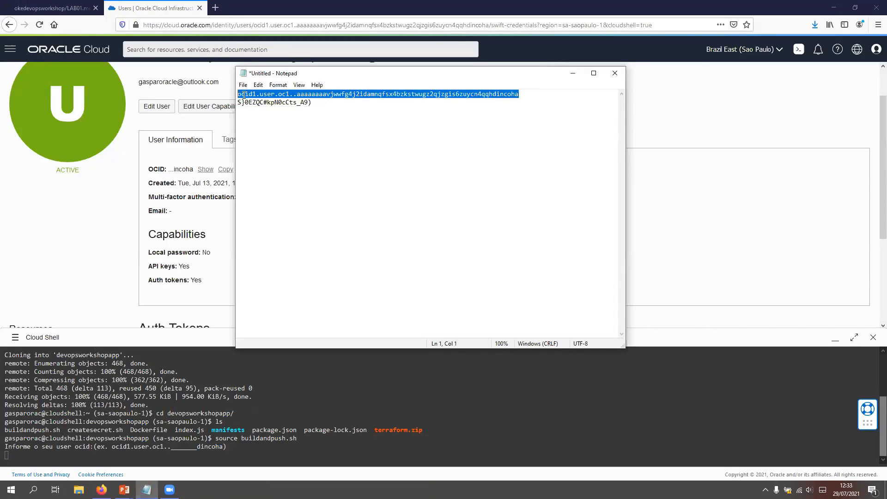
click(573, 73)
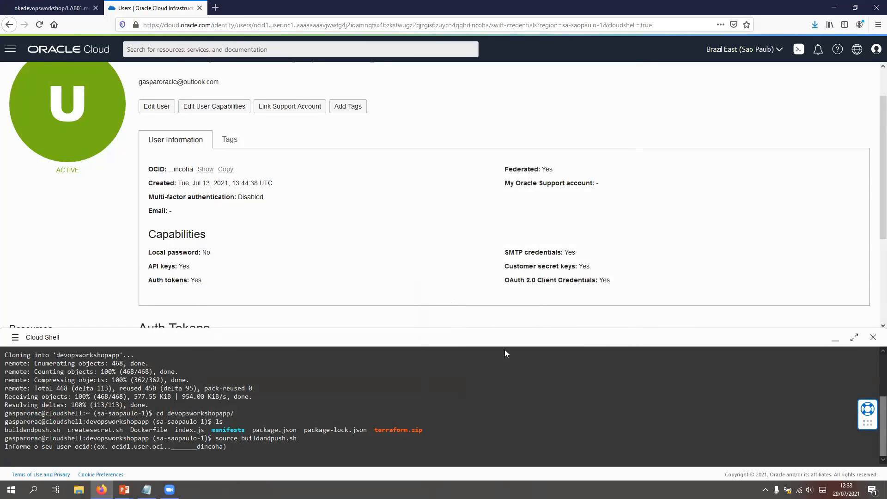
key(ctrl+v)
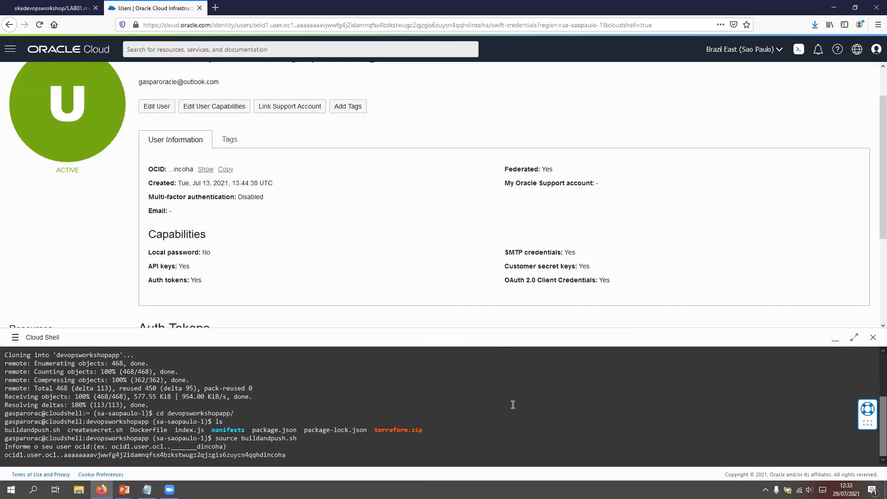
key(Return)
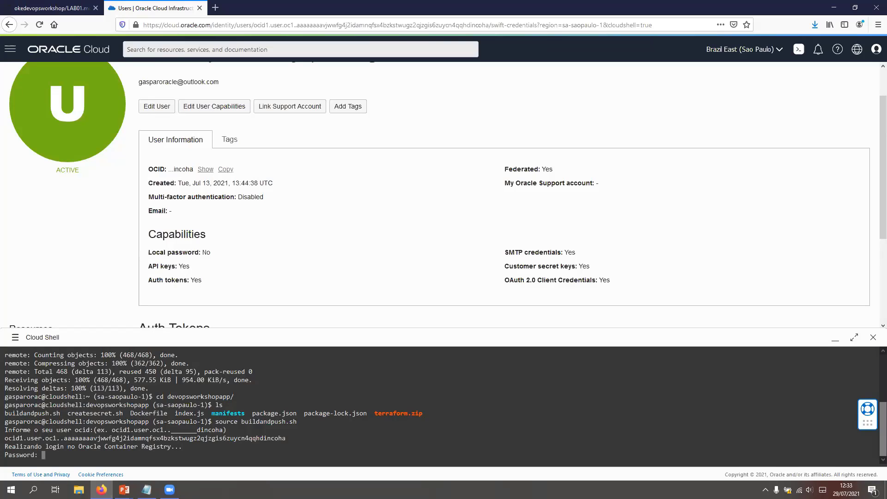
Step: Copy the auth token from the Notepad notes and submit it at the Container Registry password prompt in Cloud Shell
click(146, 490)
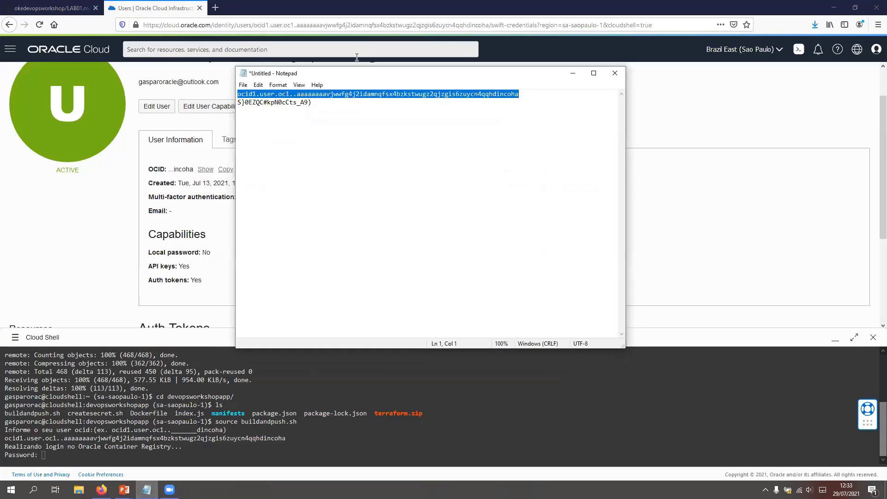
triple_click(255, 103)
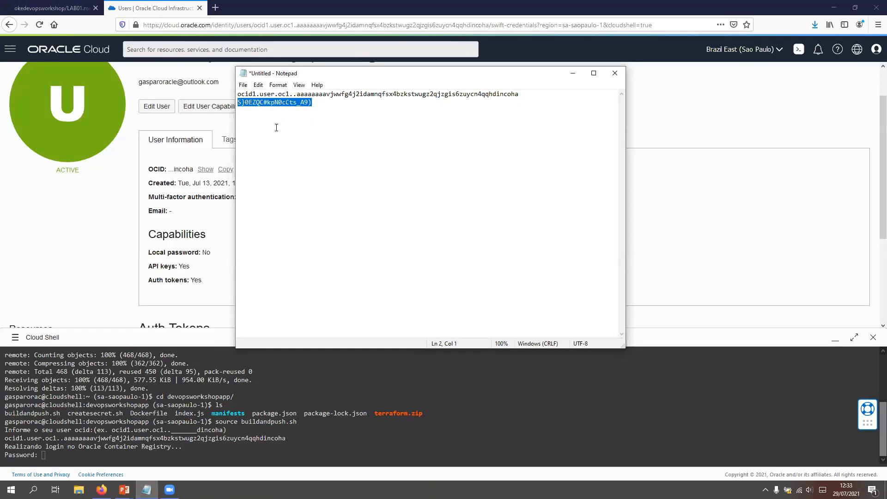
click(320, 445)
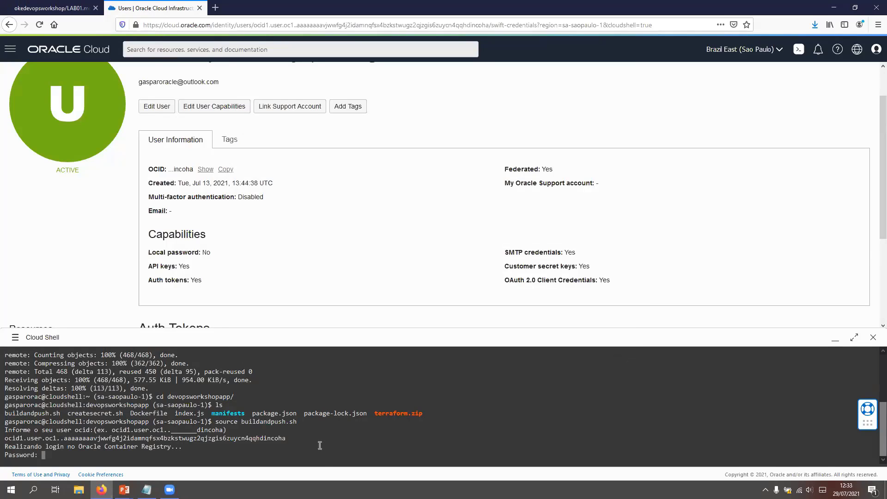
key(ctrl+v)
key(Return)
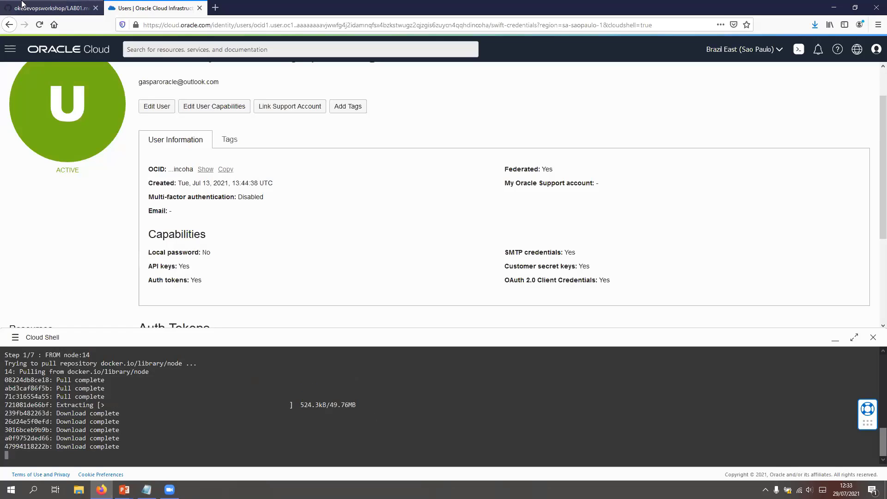
key(ctrl+Tab)
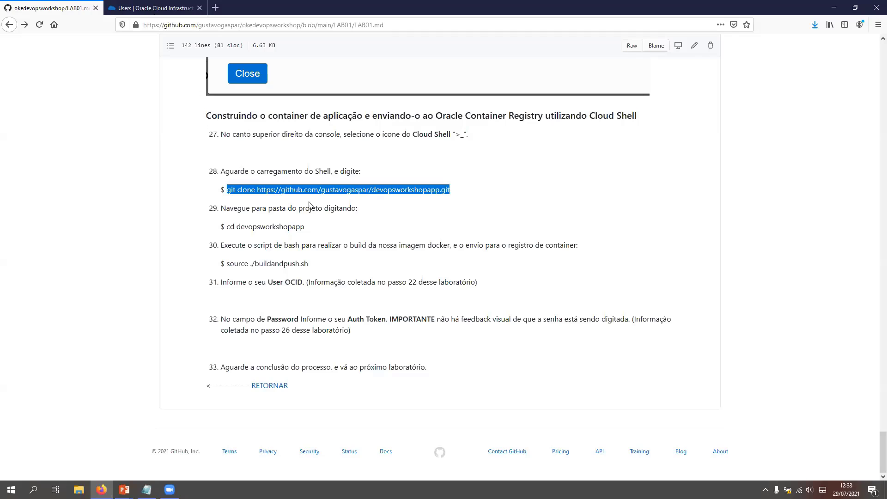
key(ctrl+Tab)
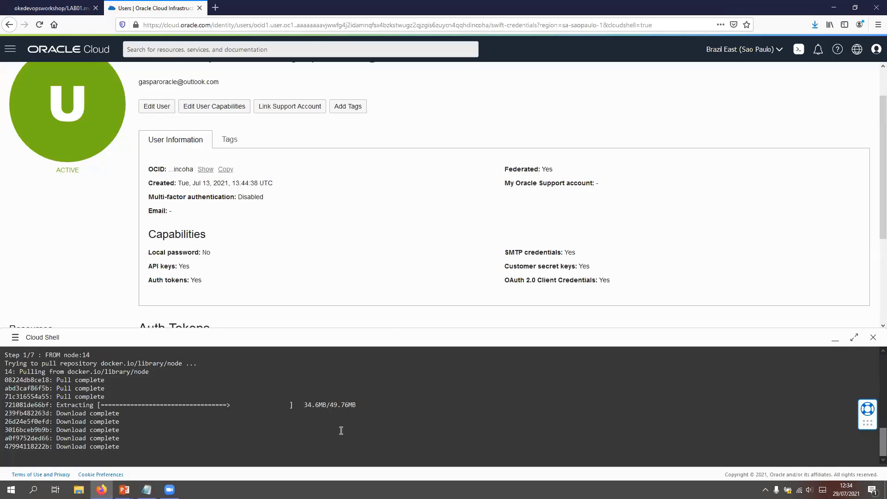
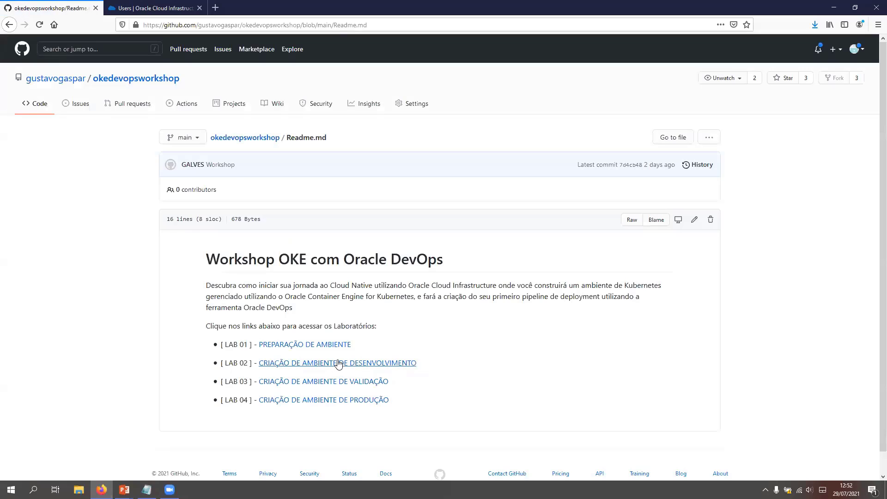
Step: Open the LAB 02 guide, CRIAÇÃO DE AMBIENTE DE DESENVOLVIMENTO, at its section on preparing the Kubernetes environment
click(341, 362)
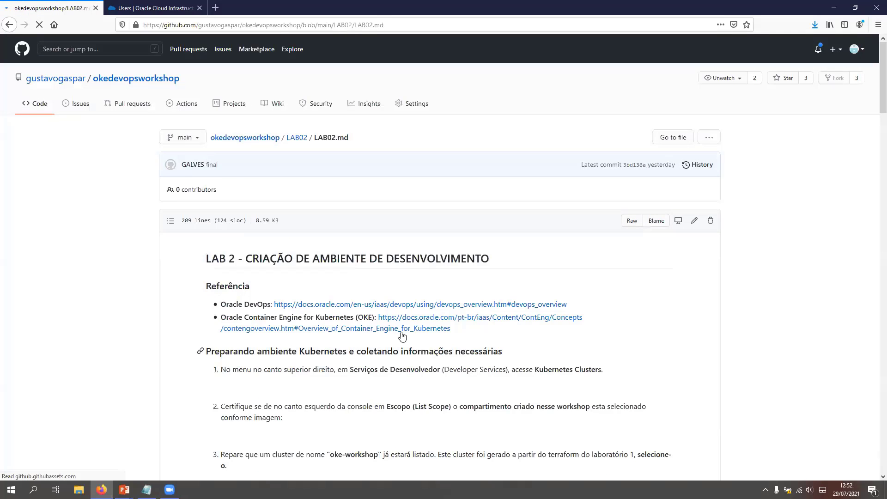
scroll(351, 98, down, 3)
scroll(415, 133, down, 4)
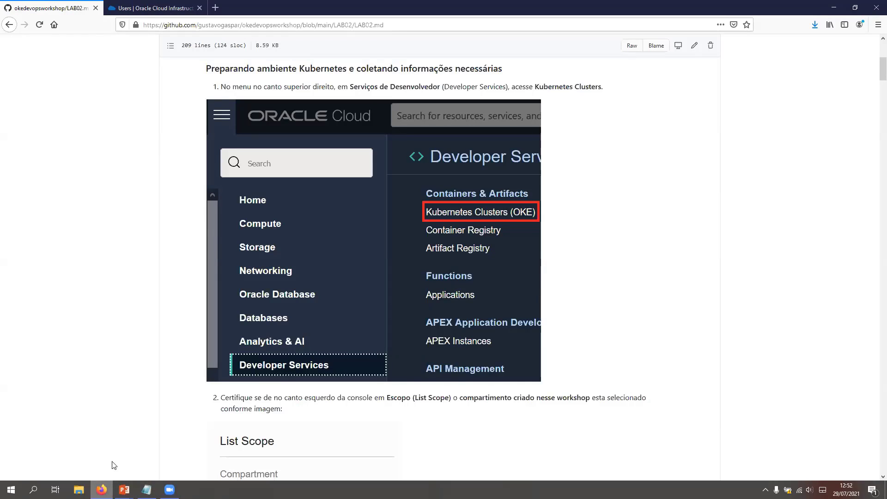
Step: Open the Kubernetes Clusters (OKE) list in the Oracle Cloud console and set its compartment to workshop-devops
click(152, 9)
click(10, 51)
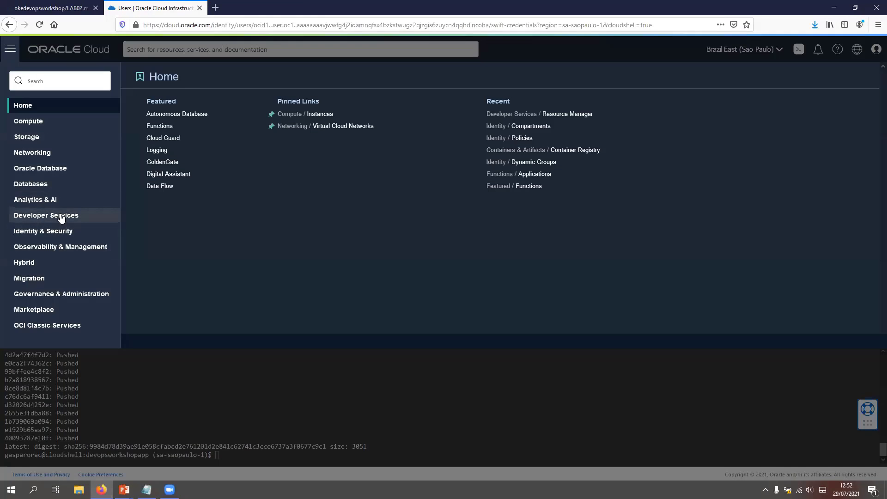
click(61, 217)
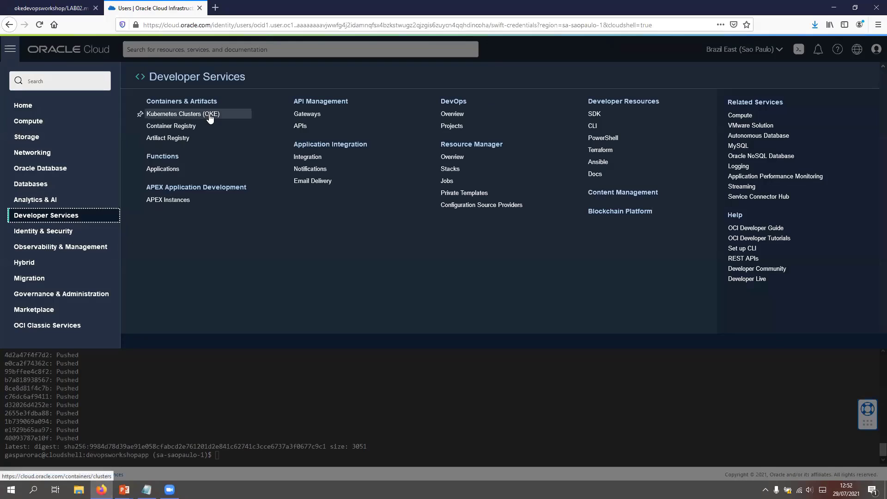
click(209, 118)
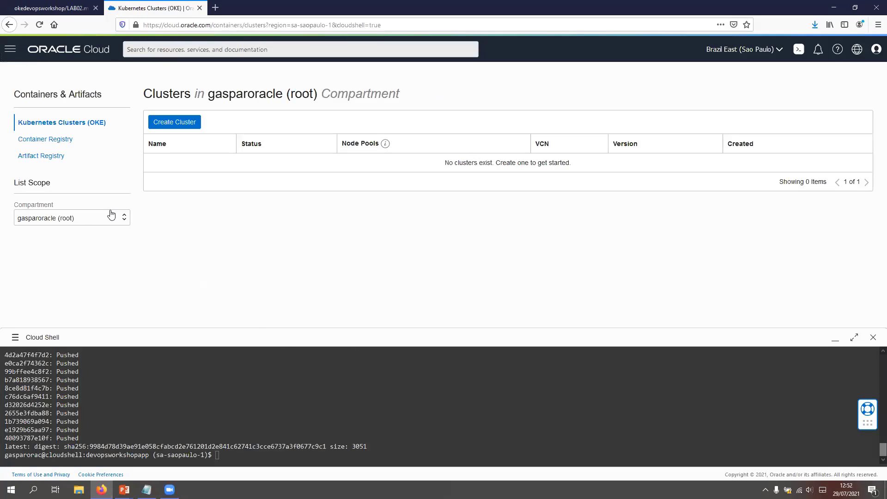
click(111, 221)
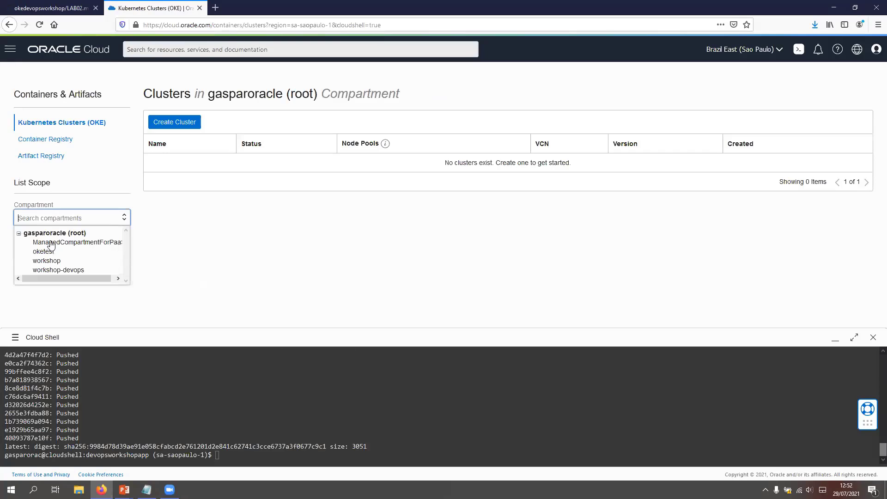
click(53, 272)
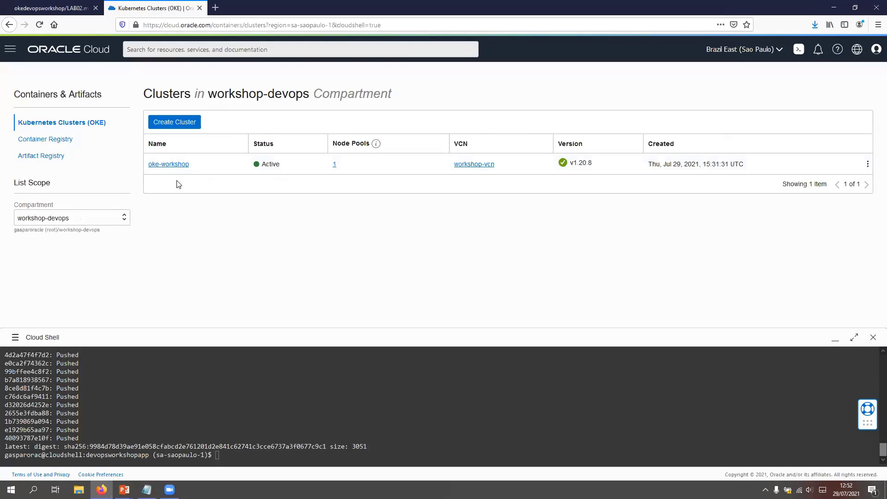
Step: Copy the kubeconfig creation command from the oke-workshop cluster's access instructions and run it in Cloud Shell
click(181, 165)
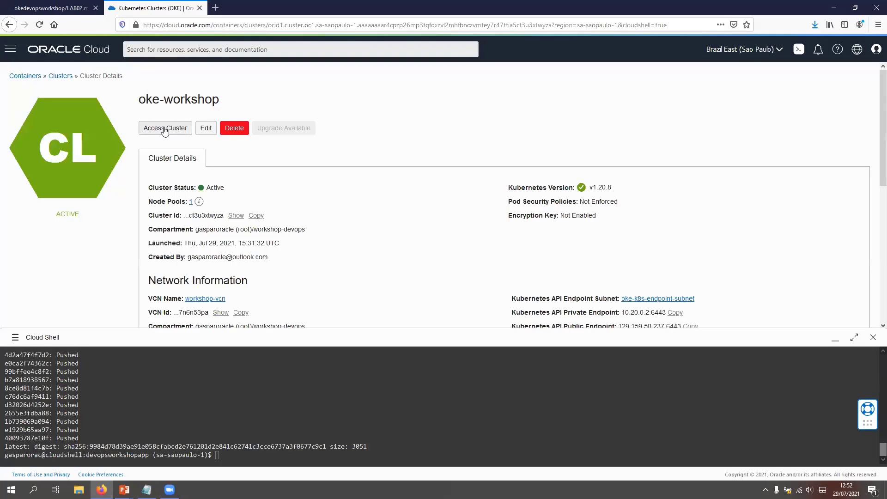
click(175, 128)
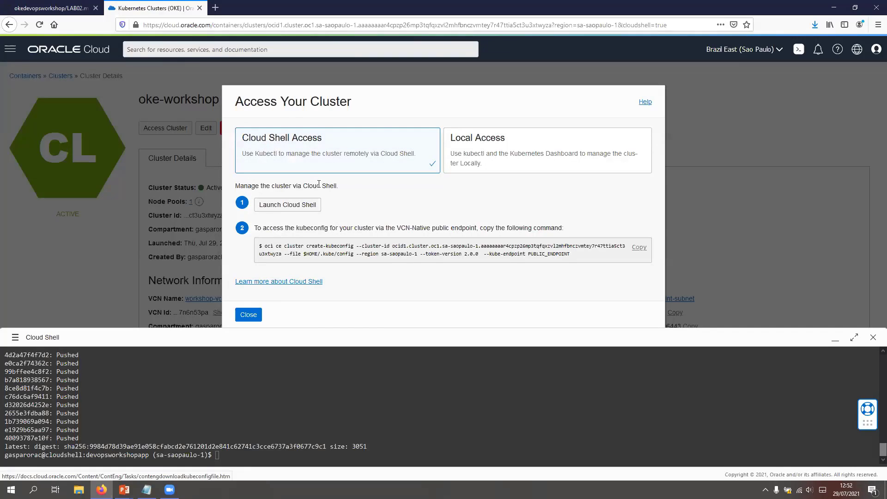
click(640, 247)
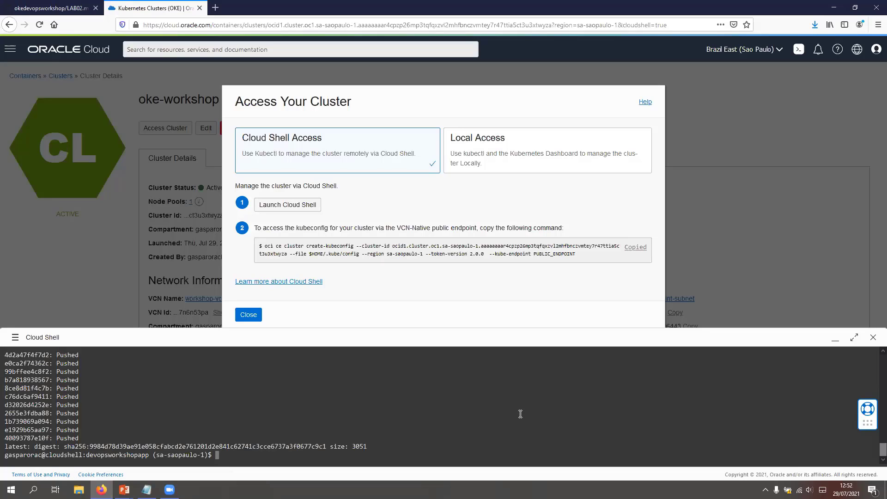
key(ctrl+v)
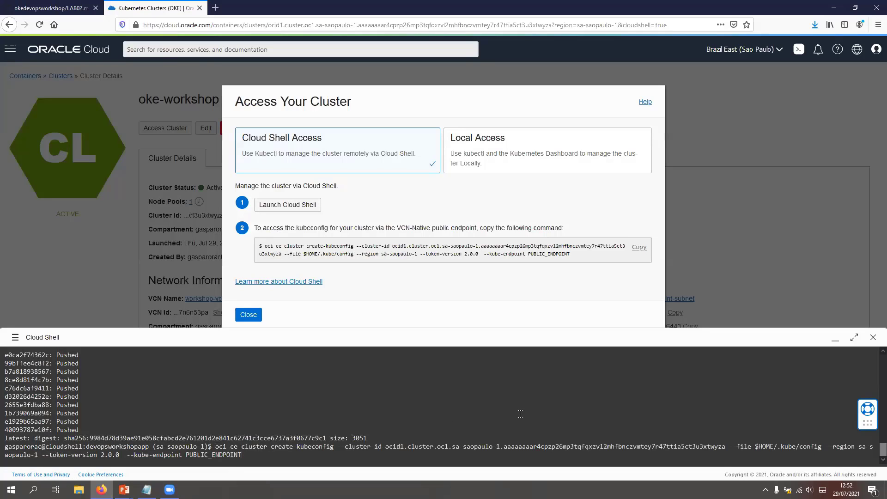
key(Return)
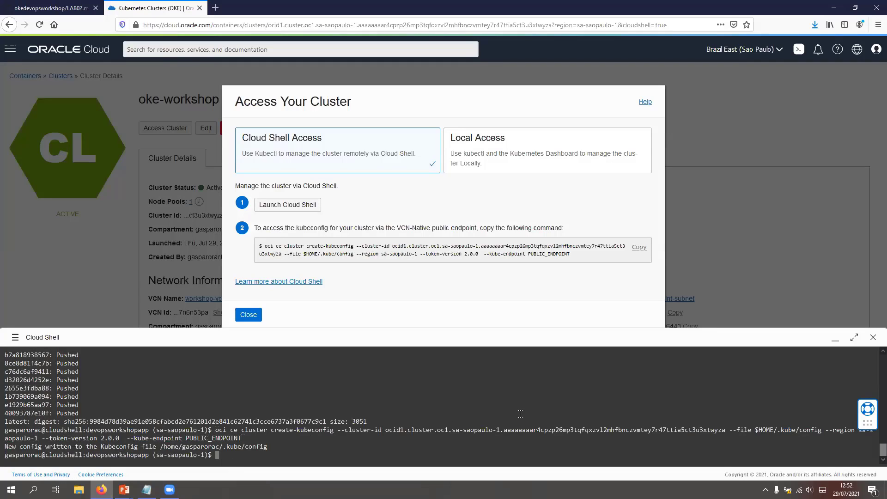
Step: Try to list the cluster's nodes in Cloud Shell and clear the terminal
text(kubeclt get nodes)
key(Return)
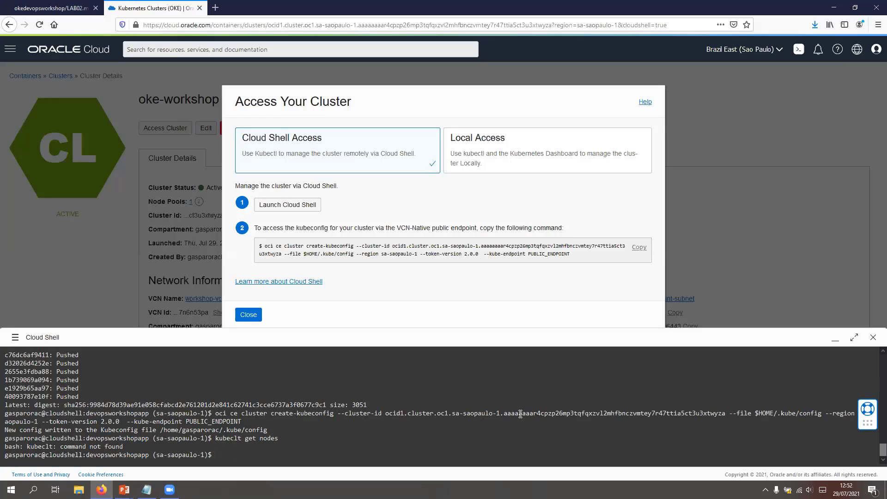
text(clear)
key(Return)
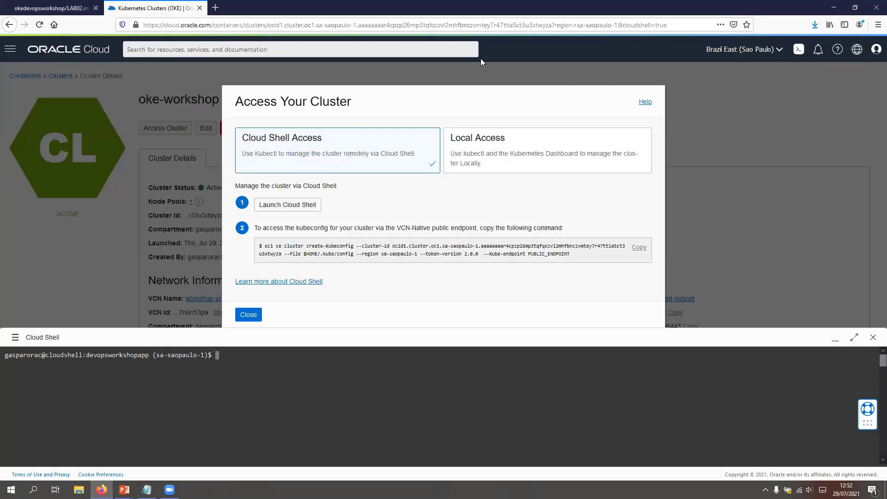
Step: Review the LAB 02 guide's instructions on checking the nodes, entering the project folder and running the secret script
click(49, 8)
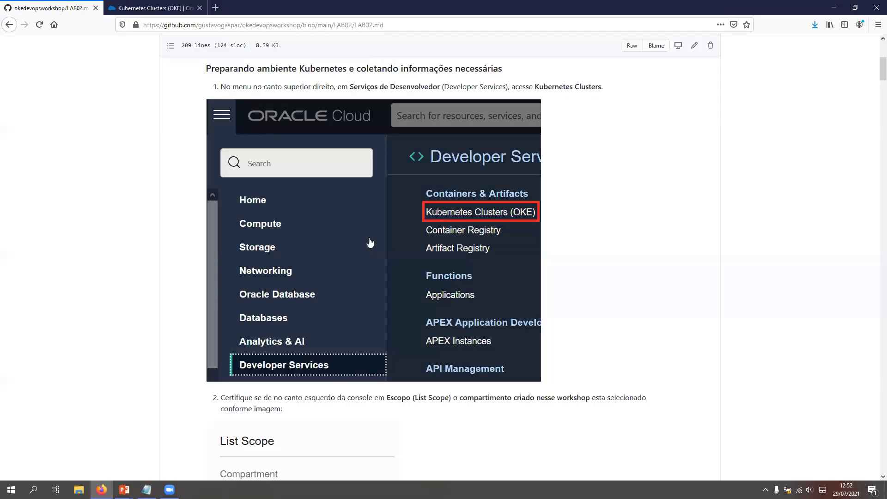
scroll(395, 303, down, 6)
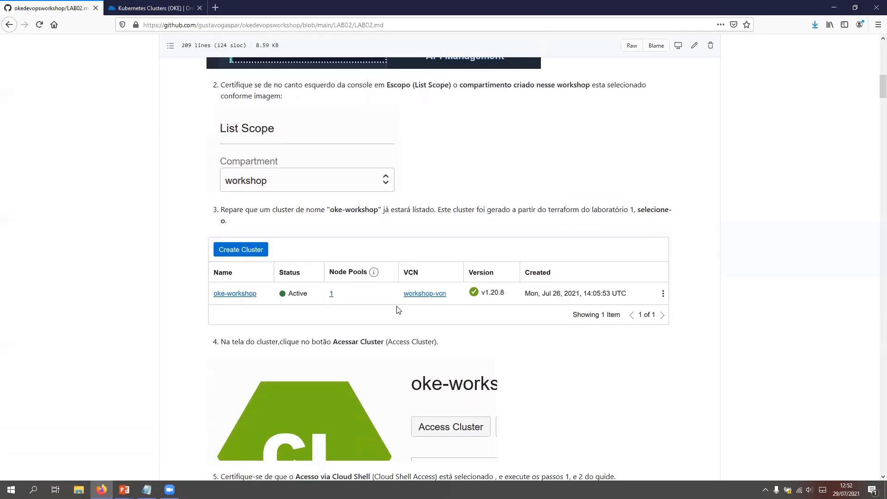
scroll(399, 309, down, 7)
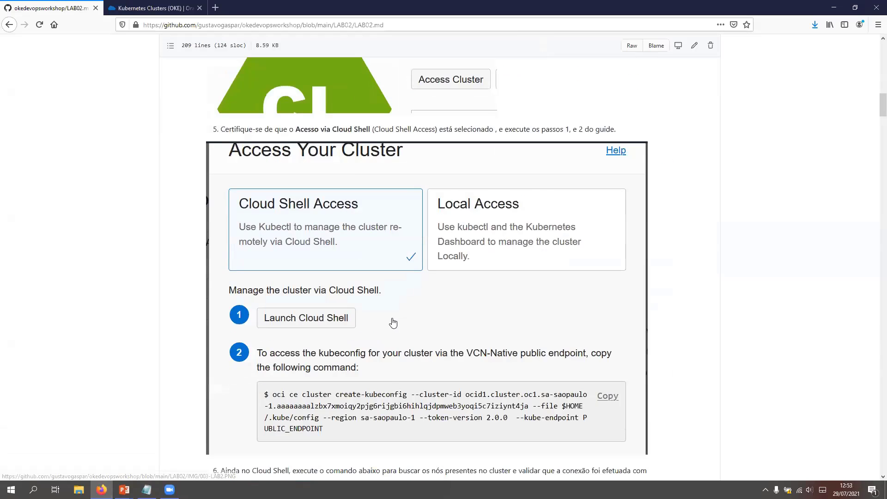
scroll(393, 323, down, 7)
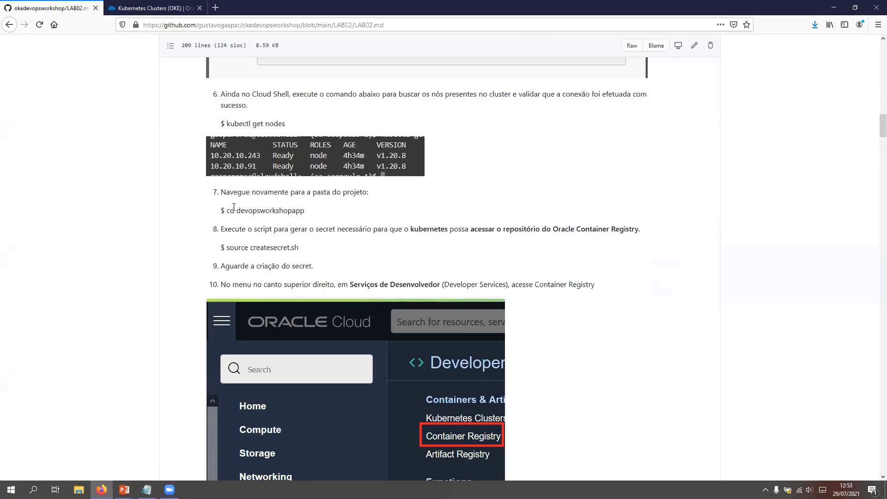
drag(305, 211, 226, 211)
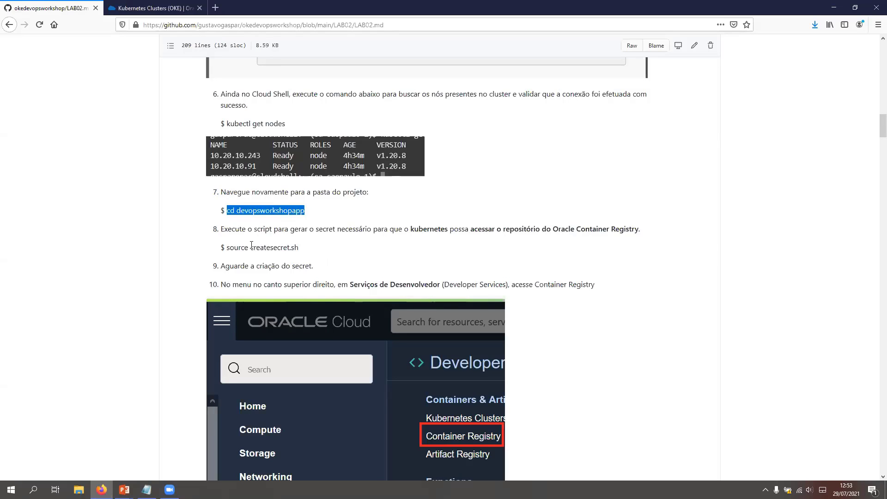
drag(251, 247, 309, 249)
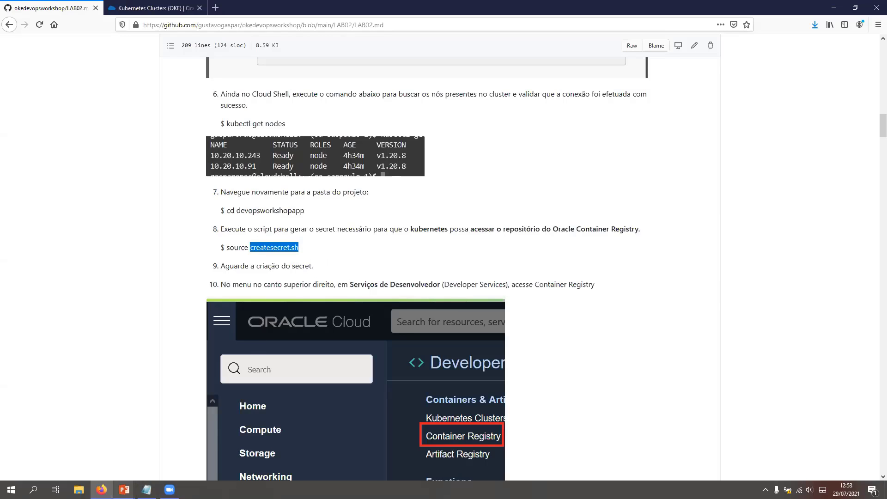
mouse_move(115, 480)
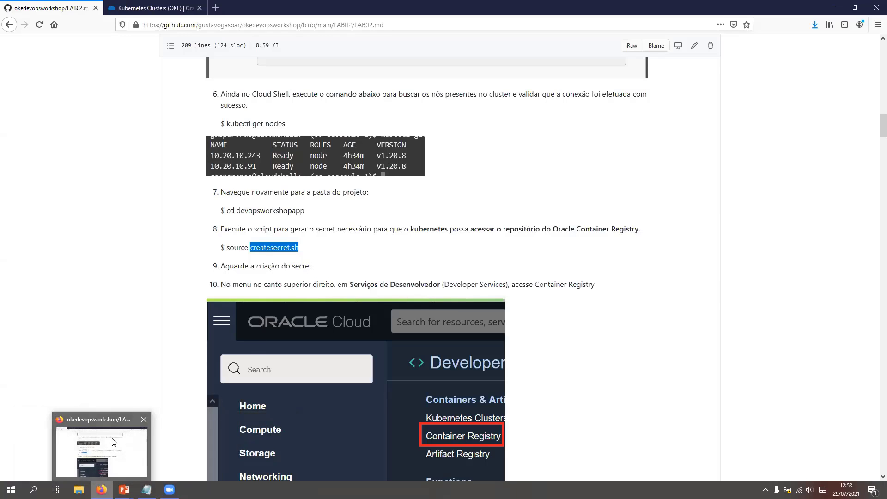
Step: Return to the Oracle Cloud console, close the cluster access dialog and list the project folder's files in Cloud Shell
click(123, 4)
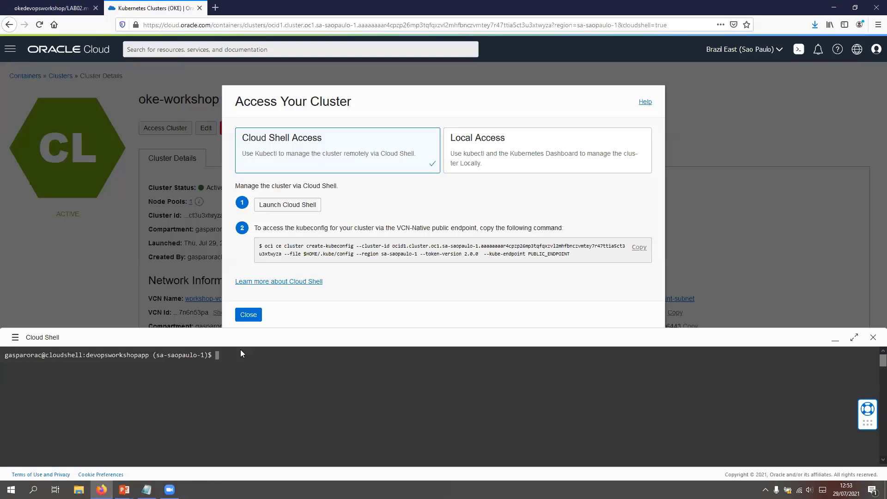
click(250, 314)
click(262, 360)
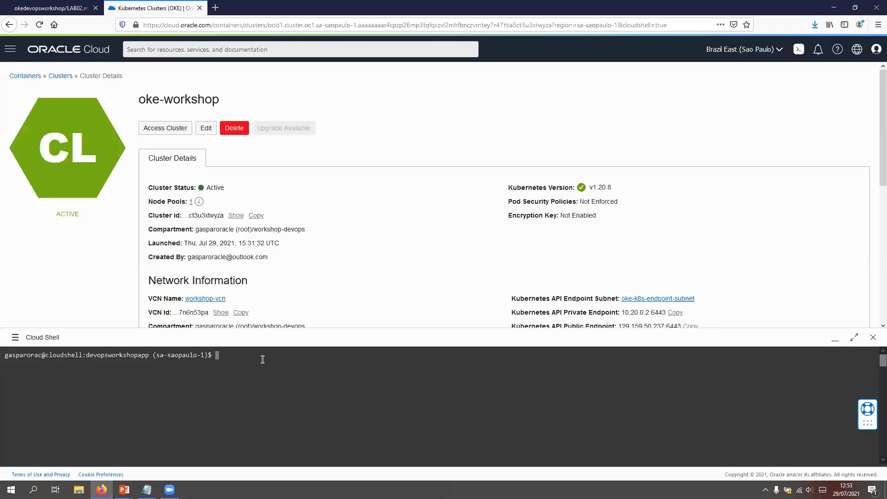
text(ls)
key(Return)
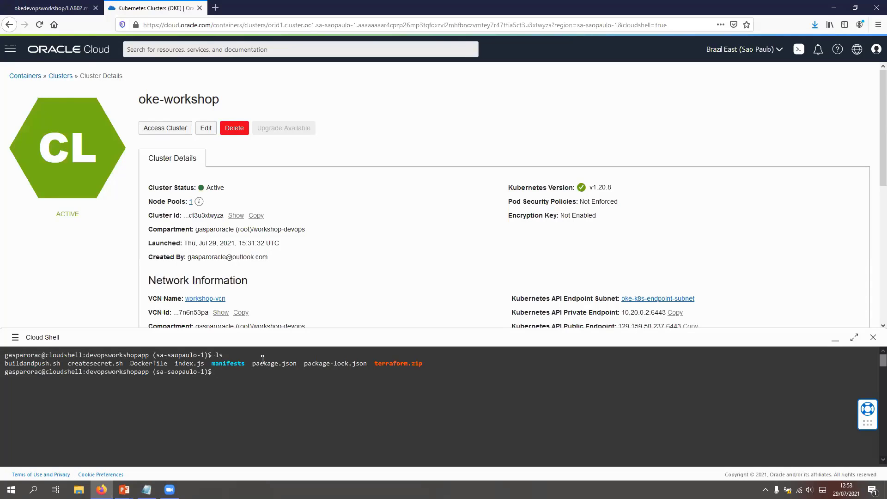
Step: Try to create the registry secret with source createsecret.sh, running the script a second time
text(source crt)
key(BackSpace)
key(Tab)
key(Return)
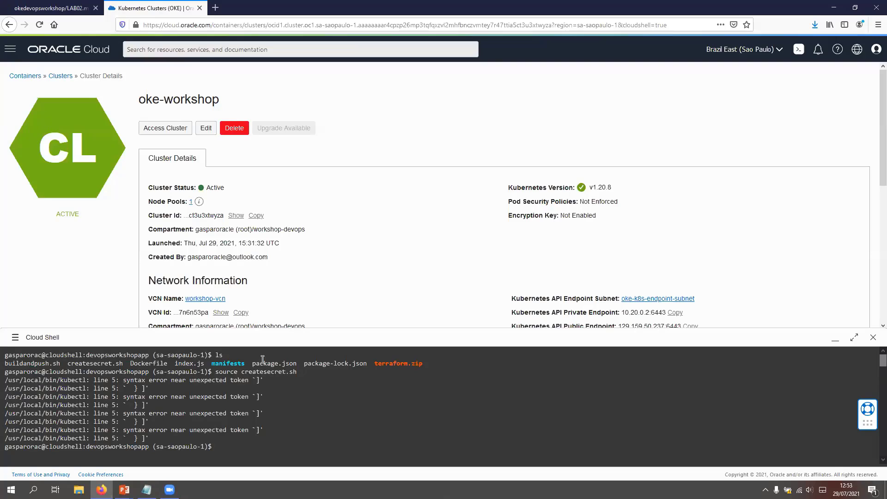
key(Up)
key(Return)
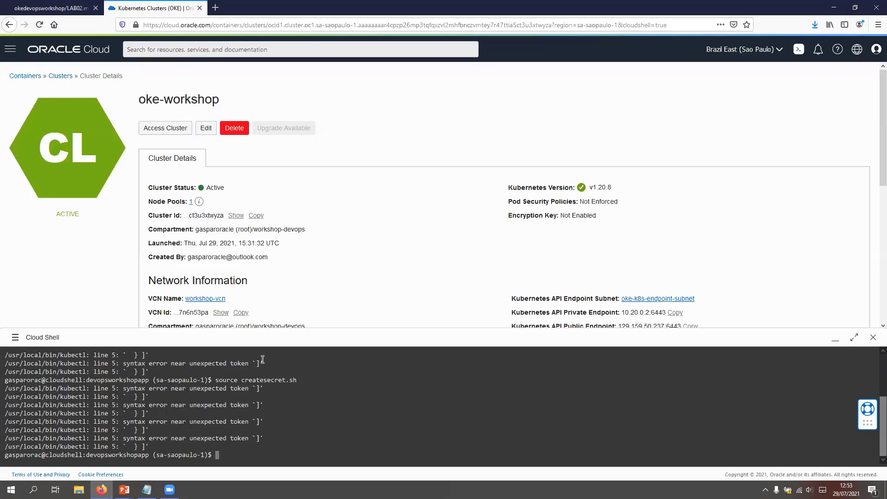
Step: Open createsecret.sh in vim, examine its namespace and secret creation commands, and quit without saving
text(vim cre)
key(Tab)
key(Return)
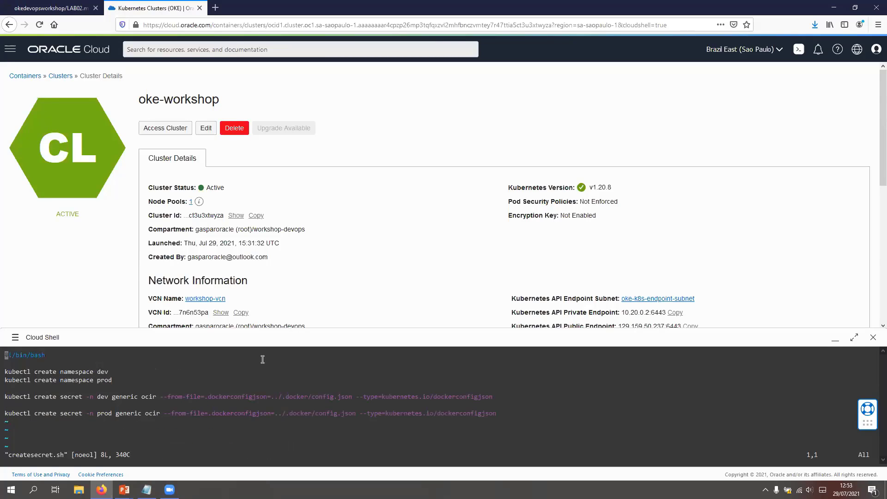
key(Down)
key(Down)
key(Down)
key(Down)
key(Down)
key(Down)
key(Down)
key(w)
key(w)
key(w)
key(w)
key(w)
key(w)
key(w)
key(w)
key(Right)
key(Right)
key(Right)
key(Right)
key(Right)
key(Right)
key(Right)
key(Right)
key(Right)
key(Right)
key(Right)
key(Right)
key(Right)
key(Right)
key(Right)
key(Right)
key(Right)
key(Right)
key(Right)
key(Right)
key(Right)
key(Right)
key(Right)
key(Right)
key(Right)
key(Right)
key(Right)
key(Right)
key(Right)
key(Right)
key(Right)
key(Right)
key(Right)
key(Right)
key(Right)
key(Right)
key(Right)
key(Right)
key(Right)
key(Right)
key(i)
key(Left)
key(Left)
key(Left)
key(Left)
key(Left)
key(Left)
key(Left)
key(Left)
key(Left)
key(Left)
key(Left)
key(Left)
key(Left)
key(Left)
key(Left)
key(Left)
key(Left)
key(Left)
key(Left)
key(Left)
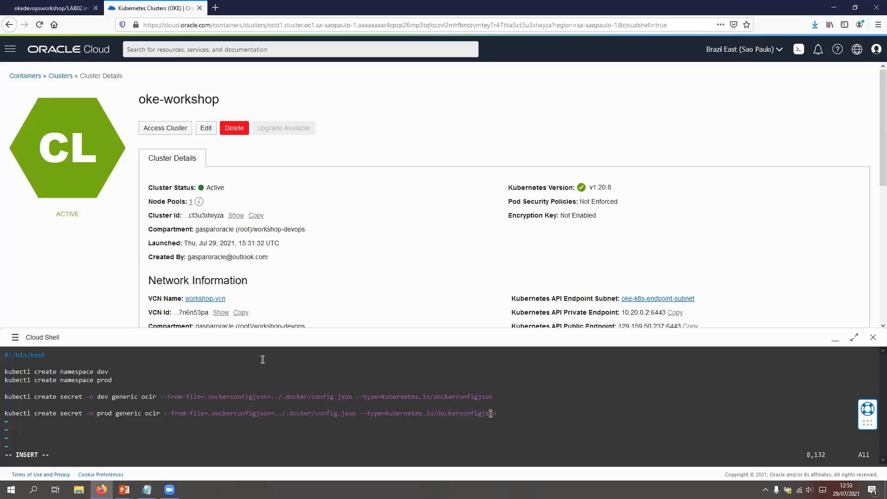
key(Left)
key(Left)
key(Left)
key(Left)
key(Left)
key(Left)
key(Left)
key(Left)
key(Left)
key(Left)
key(Left)
key(Left)
key(Left)
key(Left)
key(Left)
key(Left)
key(Left)
key(Left)
key(Left)
key(Left)
key(Left)
key(Left)
key(Left)
key(Left)
key(Left)
key(Left)
key(Left)
key(Left)
key(Left)
key(Left)
key(Left)
key(Left)
key(Left)
key(Left)
key(Left)
key(Left)
key(Left)
key(Left)
key(Left)
key(Left)
key(Escape)
key(shift+semicolon)
text(q!)
key(Return)
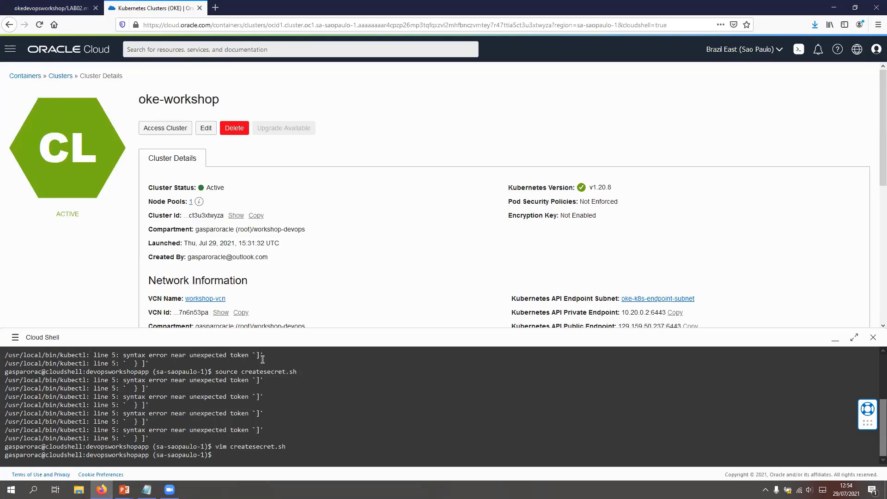
text(vim)
key(BackSpace)
text(source)
key(BackSpace)
key(BackSpace)
key(BackSpace)
key(BackSpace)
key(BackSpace)
key(BackSpace)
Step: Open the Auth Tokens list in the signed-in user's profile settings
click(877, 49)
click(794, 89)
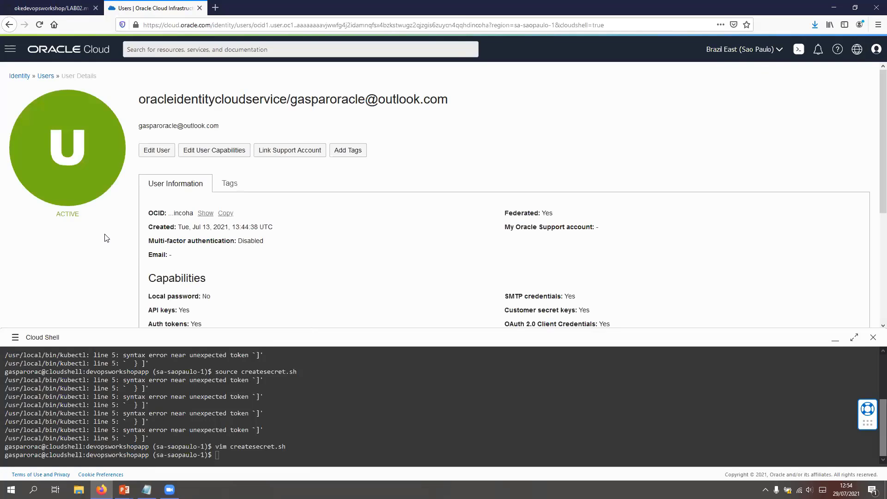
scroll(55, 236, down, 4)
click(31, 249)
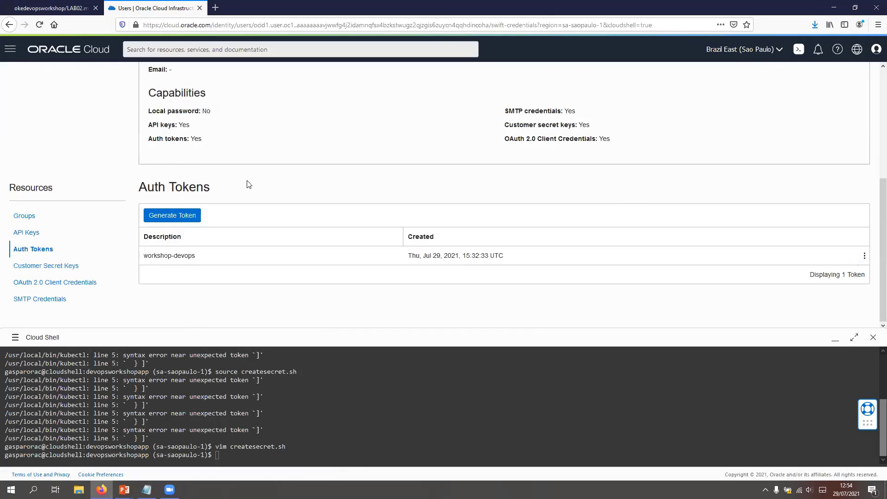
Step: Generate a new auth token with the description secret
click(172, 216)
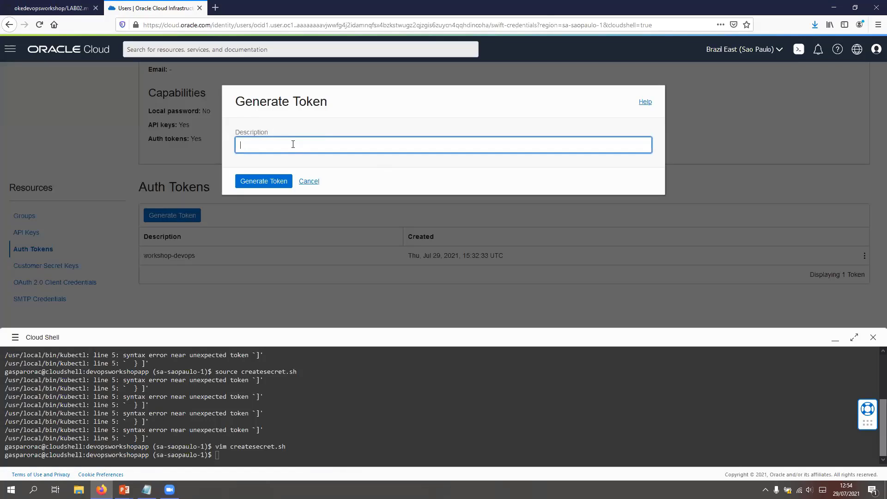
text(docke)
key(BackSpace)
key(BackSpace)
text(s)
click(265, 182)
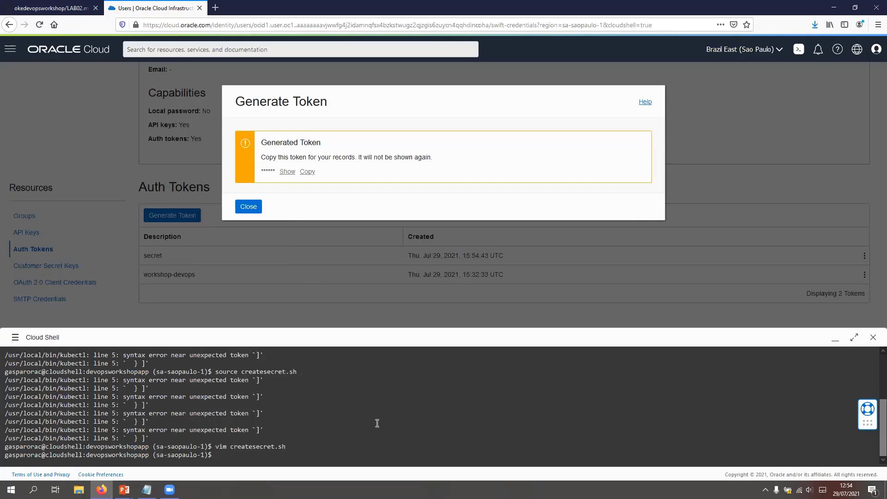
Step: Run the image build and push script again in Cloud Shell with source buildandpush.sh
key(Up)
key(BackSpace)
key(BackSpace)
key(BackSpace)
key(BackSpace)
key(BackSpace)
key(BackSpace)
key(BackSpace)
key(BackSpace)
key(BackSpace)
key(BackSpace)
key(BackSpace)
key(BackSpace)
key(BackSpace)
key(BackSpace)
key(BackSpace)
key(BackSpace)
key(BackSpace)
key(BackSpace)
key(BackSpace)
text(source)
key(Up)
key(Up)
key(Up)
key(Down)
key(Down)
key(Down)
key(Down)
key(Down)
text(build)
key(Tab)
key(Return)
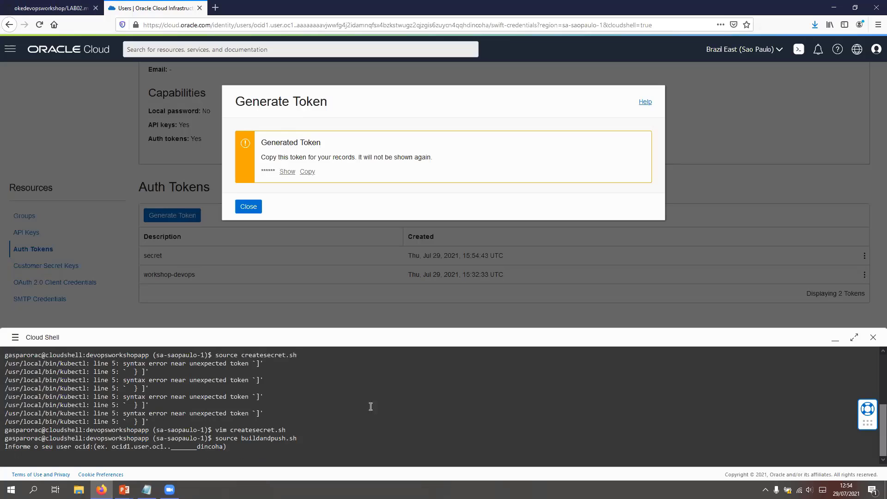
Step: Copy the generated auth token and paste it into the Notepad notes below the existing lines
click(307, 171)
key(alt+Tab)
click(327, 105)
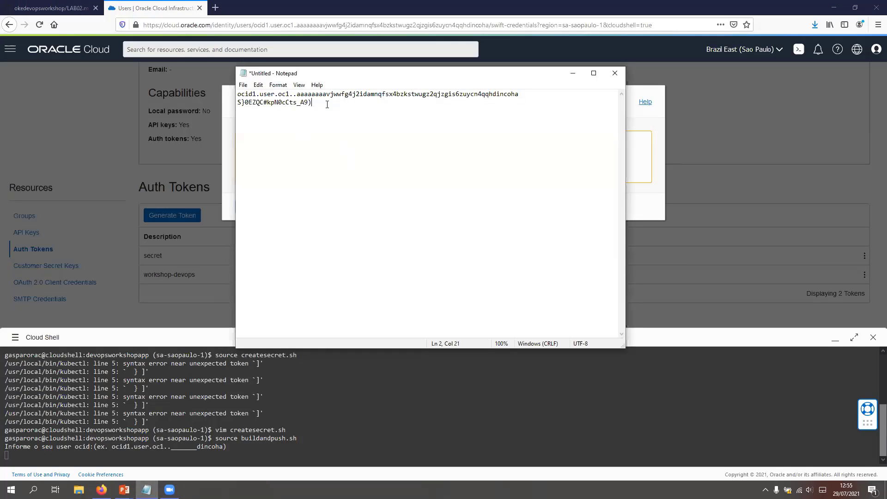
key(ctrl+v)
Step: Copy the user OCID from the Notepad notes and submit it at the build script's prompt in Cloud Shell
drag(526, 94, 237, 95)
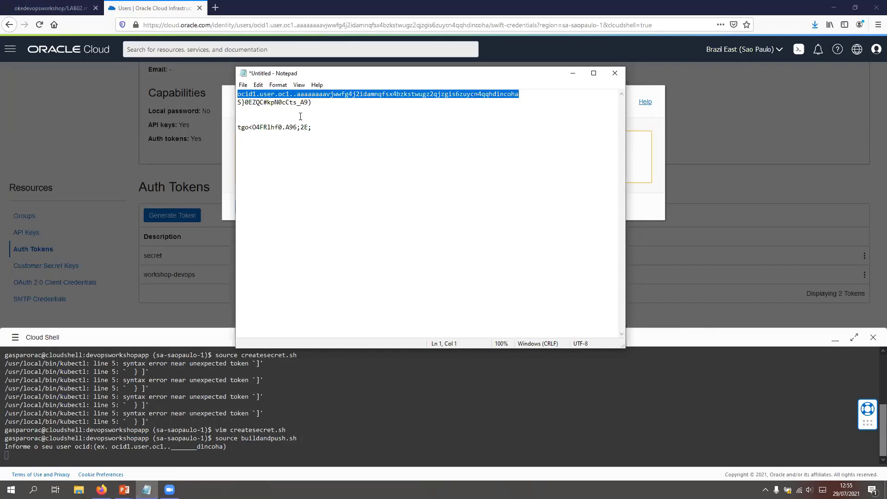
click(301, 411)
key(ctrl+v)
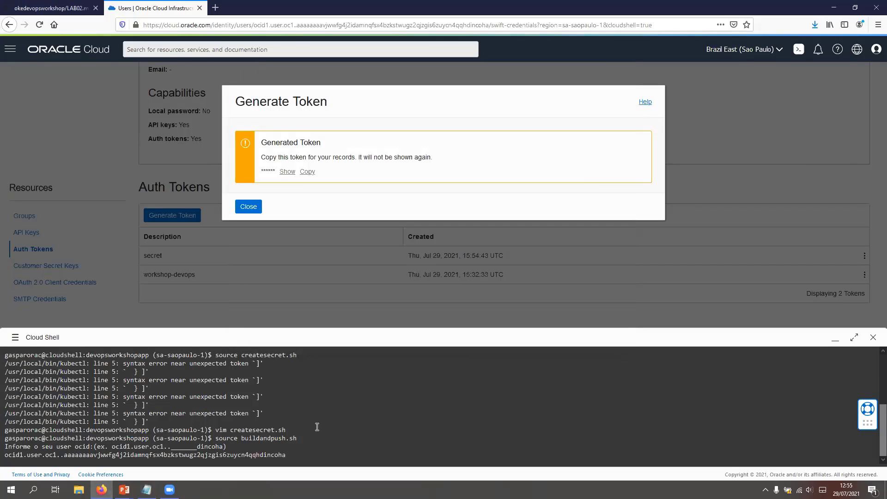
key(Return)
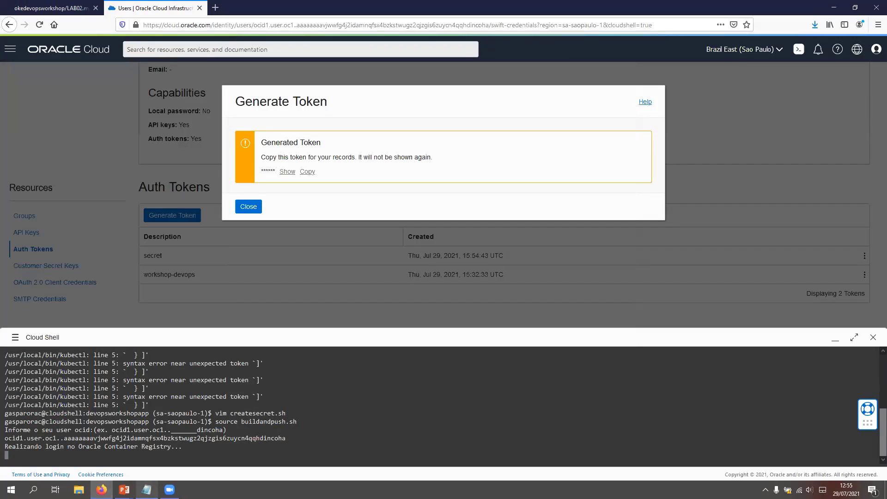
Step: Copy the new auth token from Notepad and submit it as the Container Registry login password in Cloud Shell
click(146, 489)
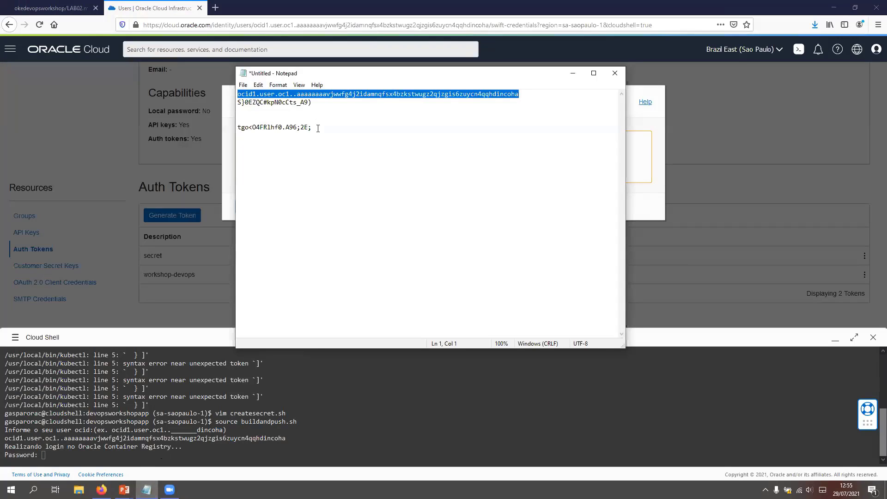
drag(237, 127, 246, 141)
click(318, 423)
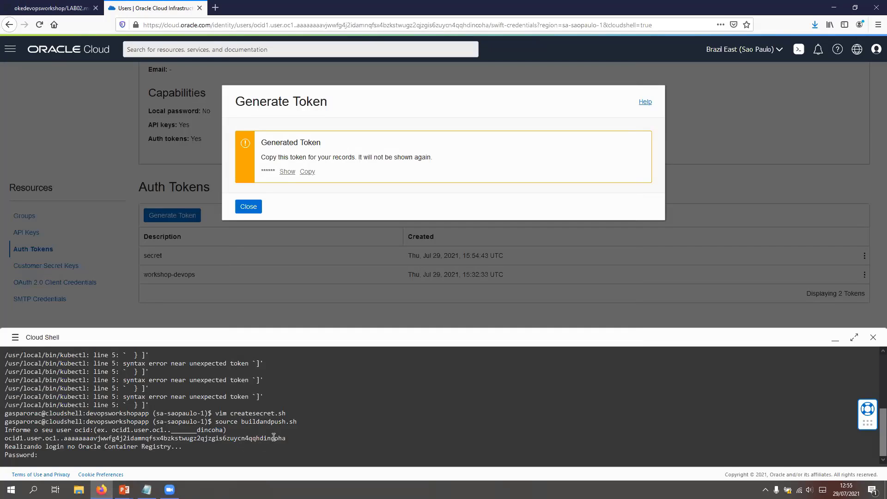
key(ctrl+v)
key(Return)
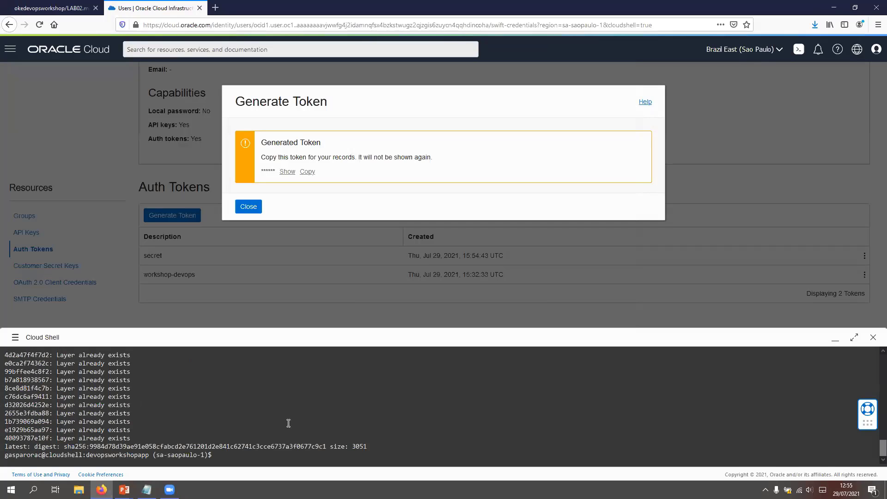
Step: Try to create the registry secret in Cloud Shell with source createsecret.sh
text(source c)
key(Tab)
key(Return)
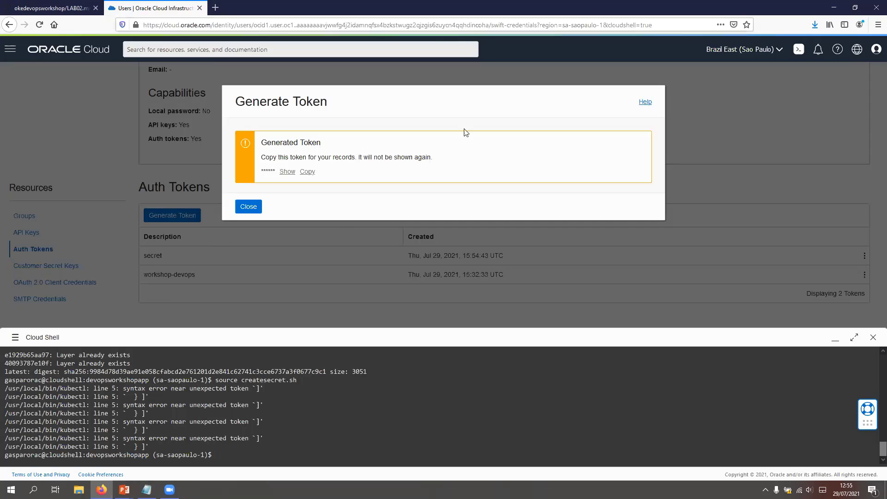
Step: Open LAB01.md from the LAB01 folder of the okedevopsworkshop repository on GitHub
click(51, 8)
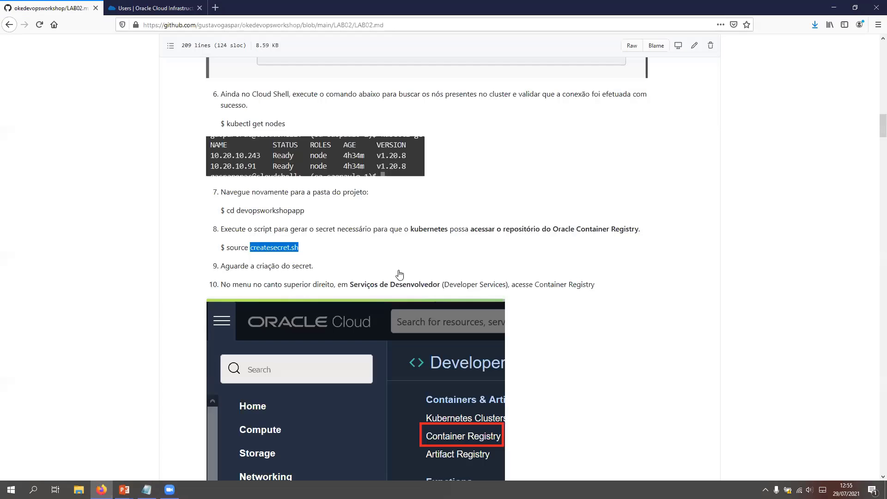
scroll(875, 287, up, 15)
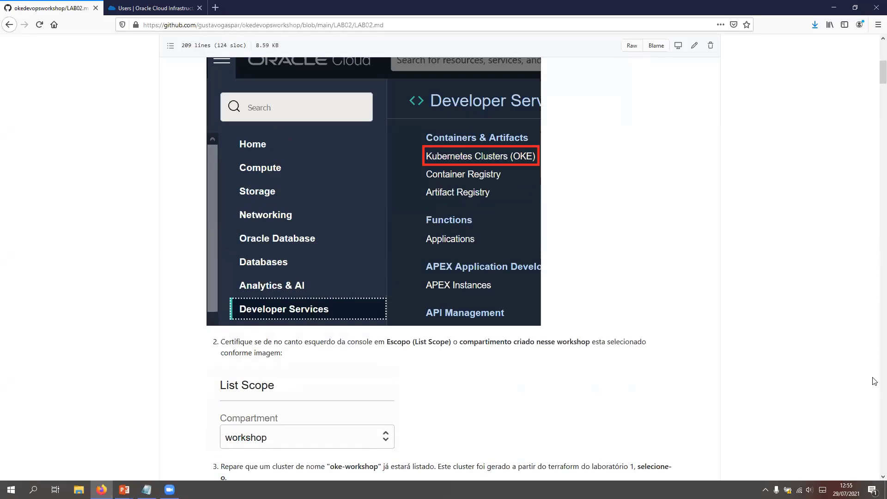
scroll(874, 62, up, 3)
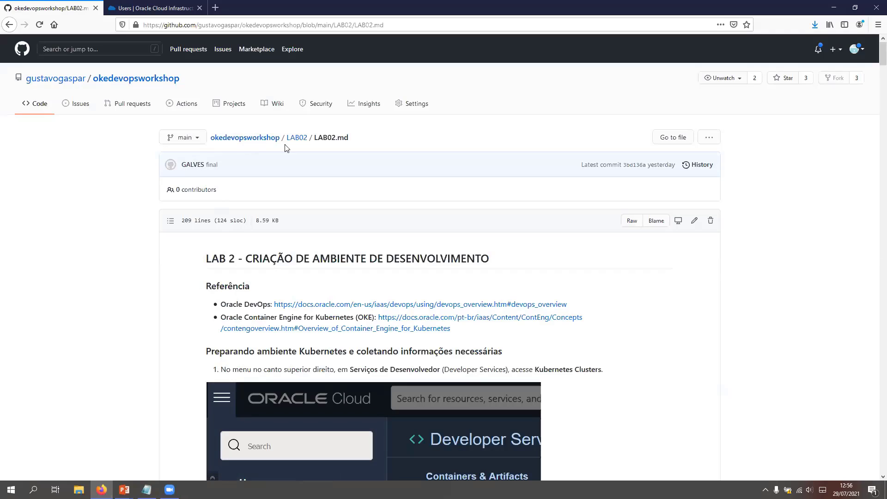
click(297, 138)
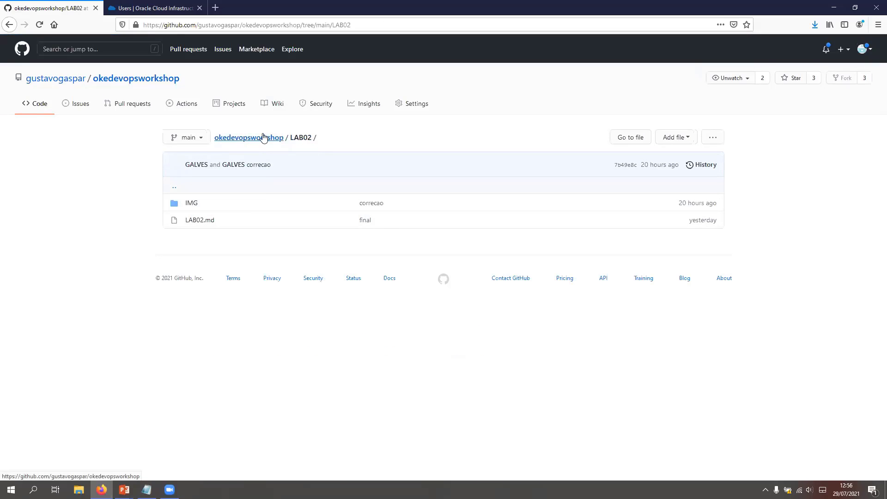
click(264, 139)
click(191, 186)
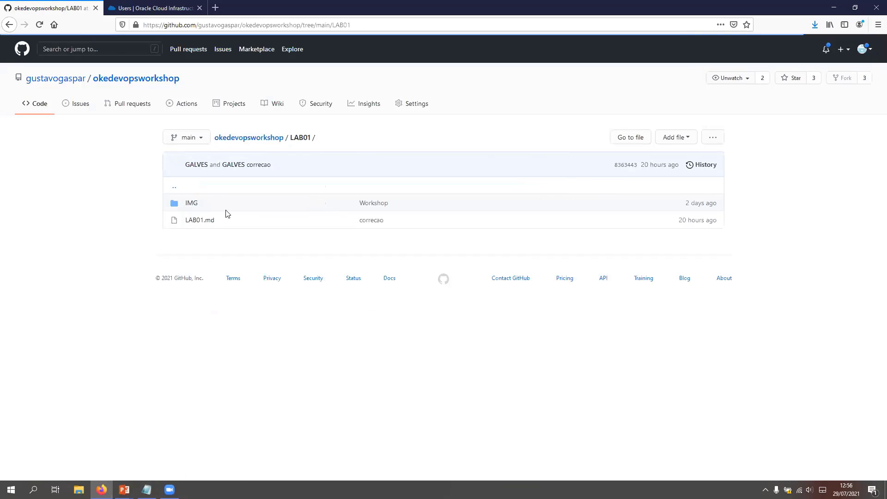
click(199, 220)
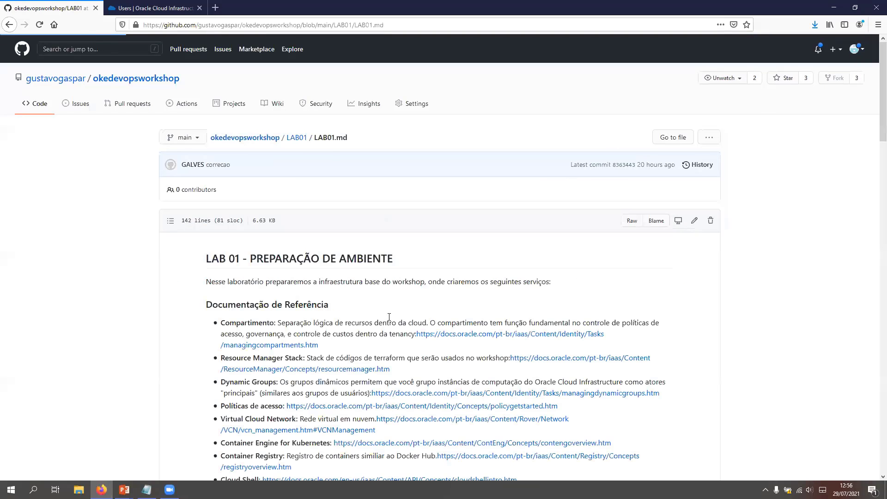
Step: Follow the LAB01 Container Registry documentation link and open its page on pulling registry images during Kubernetes deployment
scroll(307, 214, down, 3)
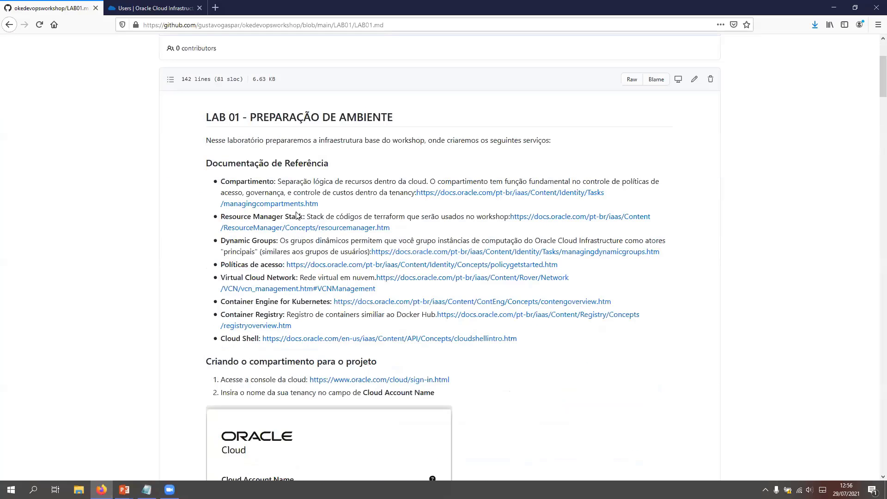
click(259, 326)
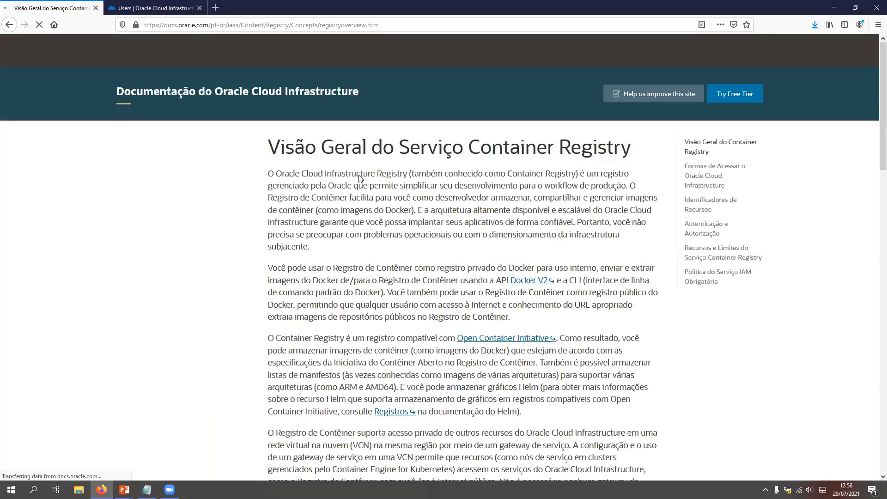
scroll(288, 128, down, 8)
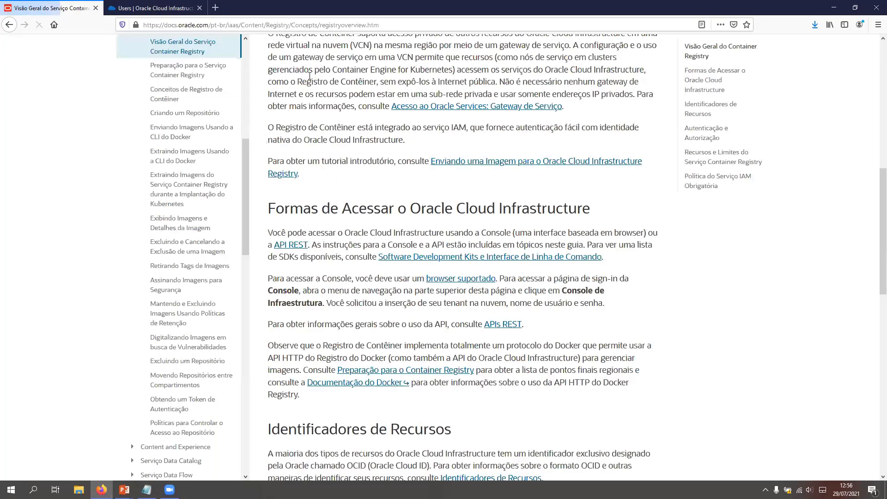
scroll(309, 75, up, 8)
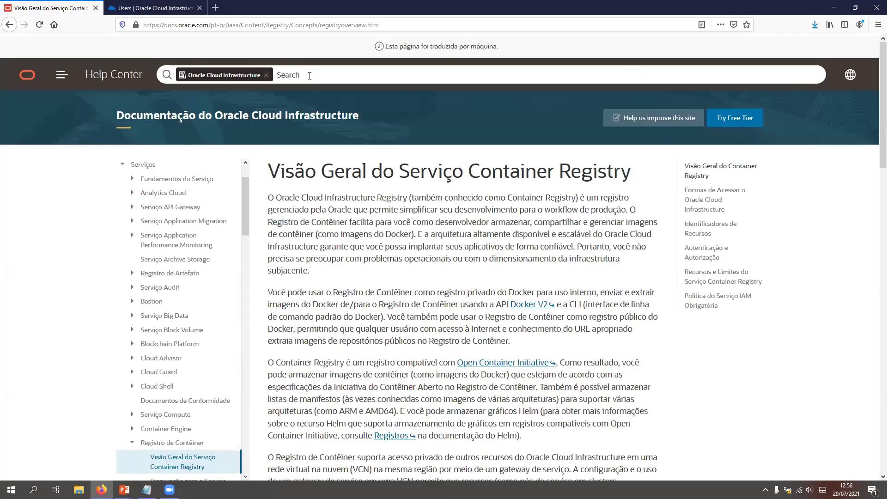
scroll(258, 370, down, 1)
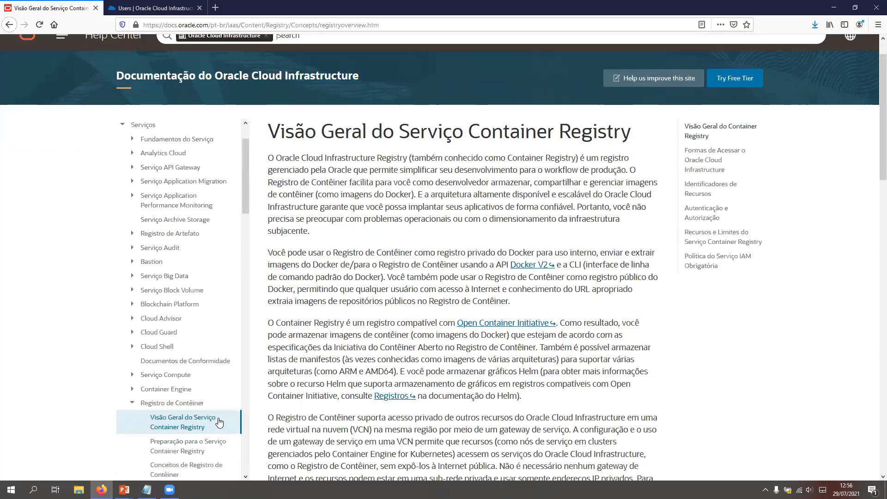
scroll(212, 323, down, 2)
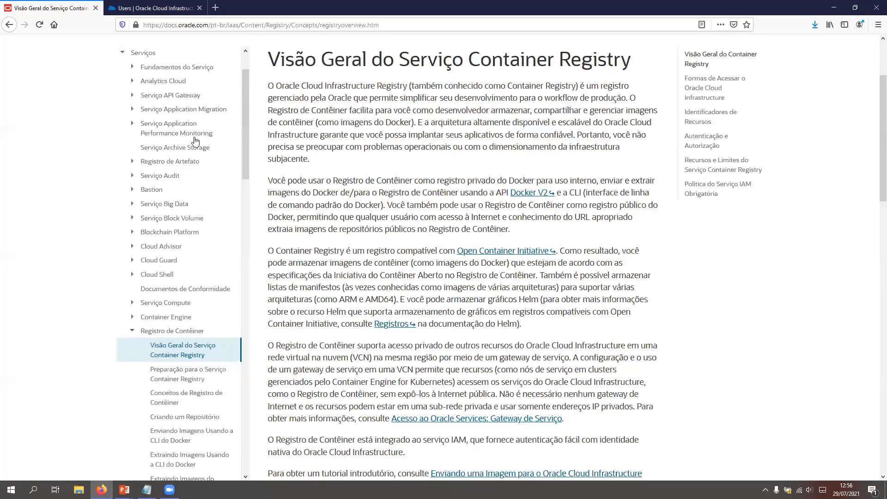
scroll(194, 143, down, 2)
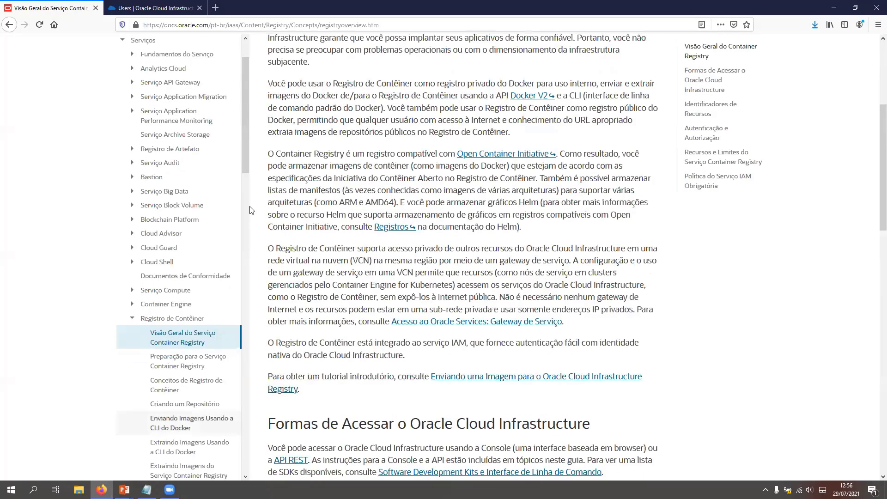
scroll(253, 204, down, 10)
scroll(246, 202, up, 2)
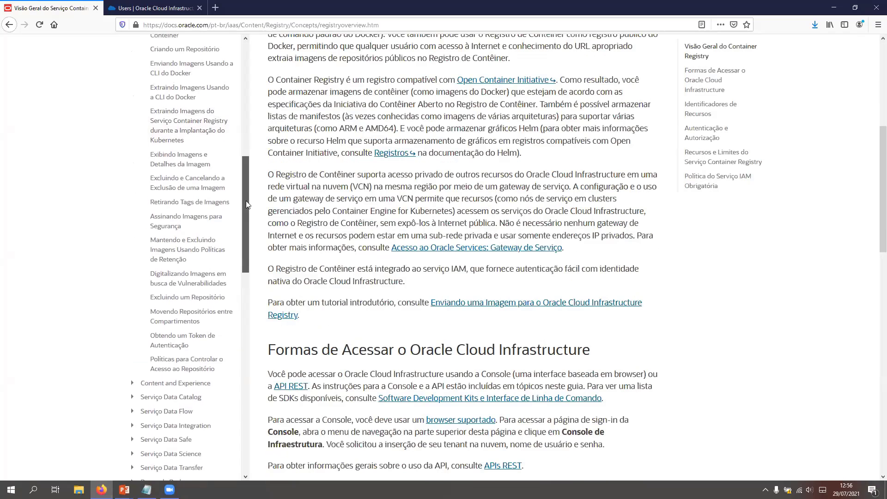
scroll(247, 185, up, 2)
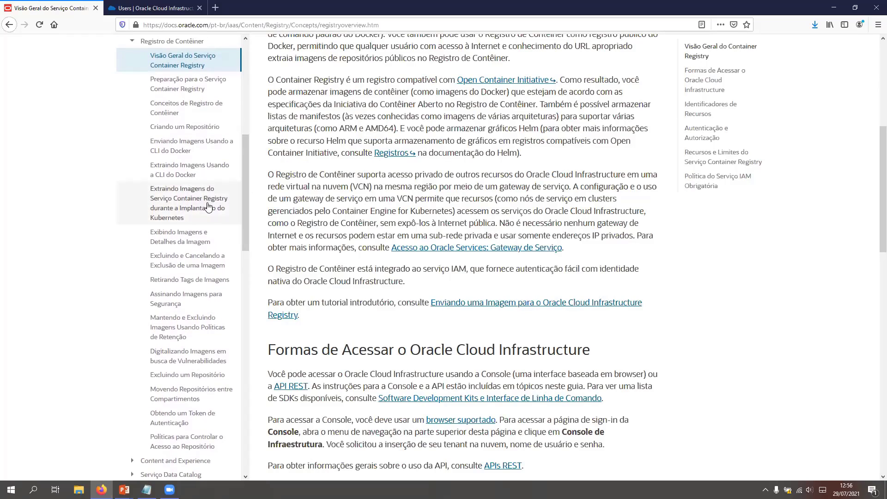
click(203, 210)
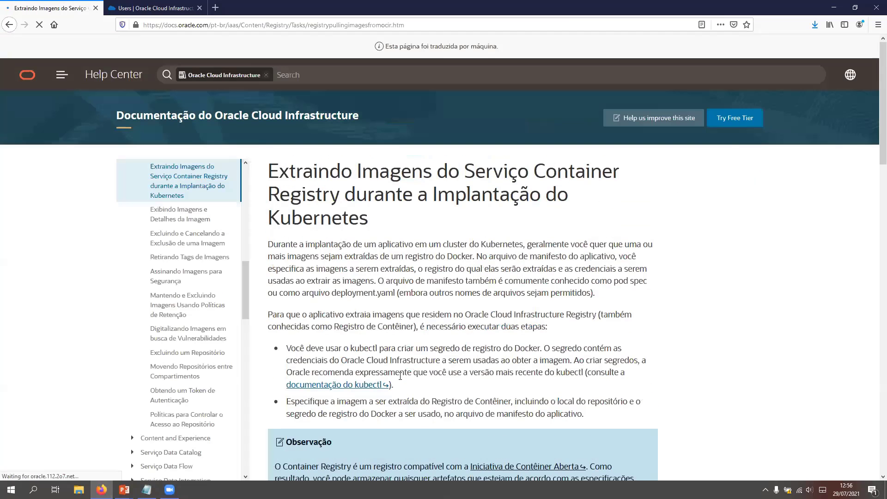
Step: Examine the kubectl create secret docker-registry command and its parameters in the documentation
scroll(415, 351, down, 1)
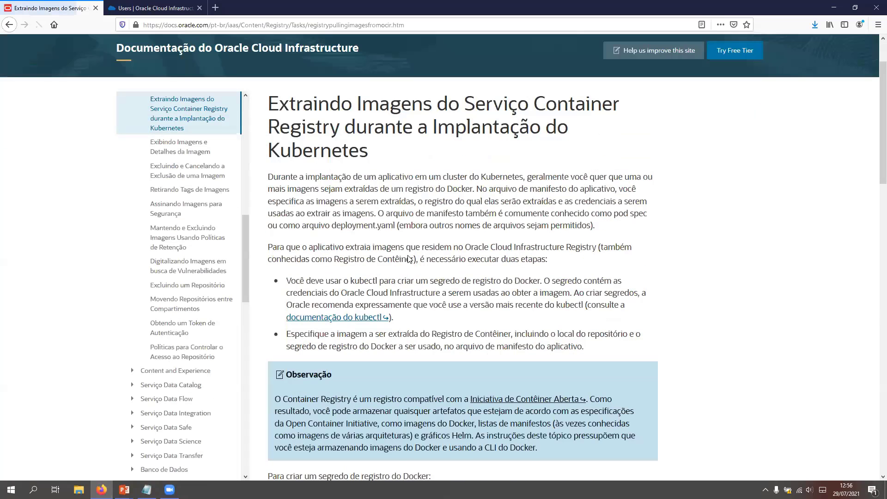
scroll(532, 259, down, 2)
scroll(586, 235, down, 6)
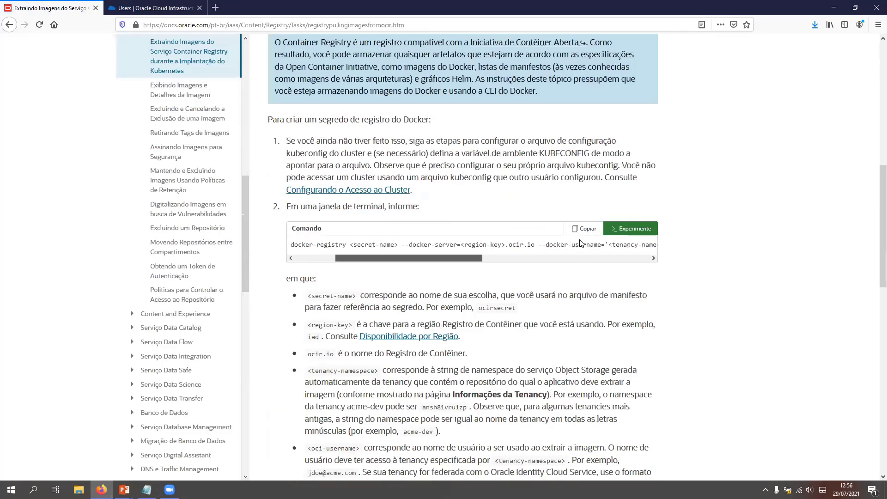
drag(561, 260, 310, 258)
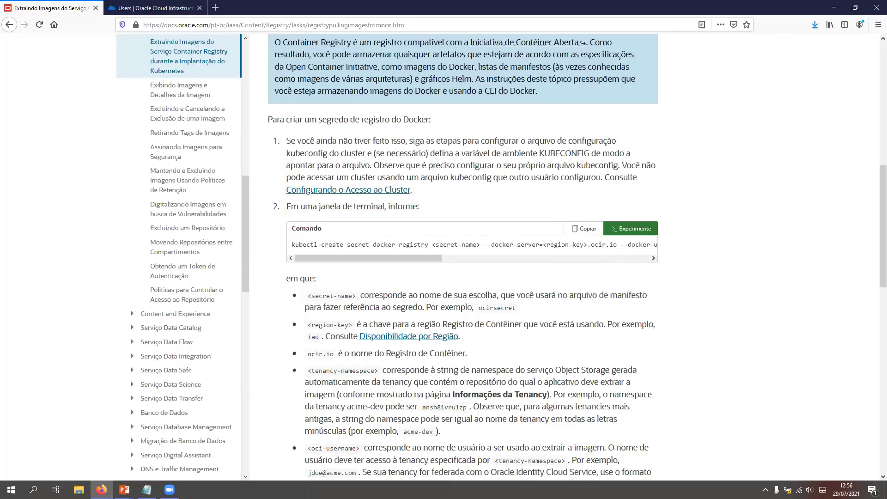
key(alt+Tab)
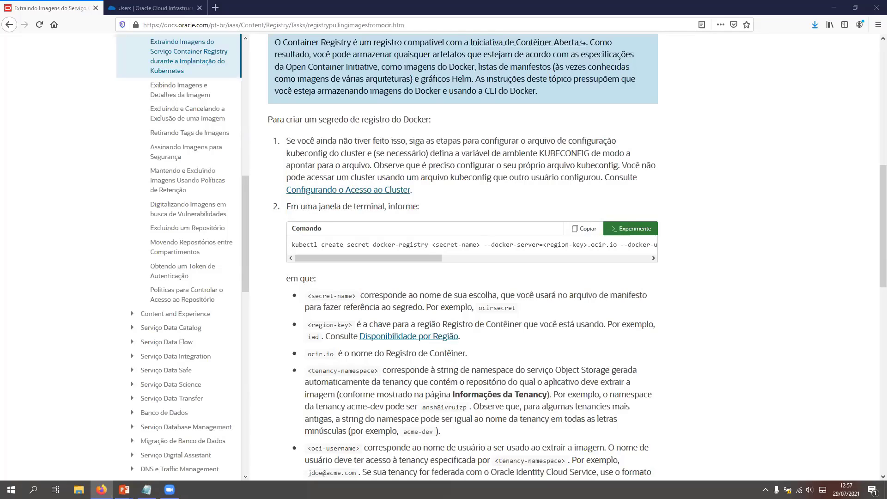
Step: Return to the Oracle Cloud console and try running source createsecret.sh again in Cloud Shell
click(164, 7)
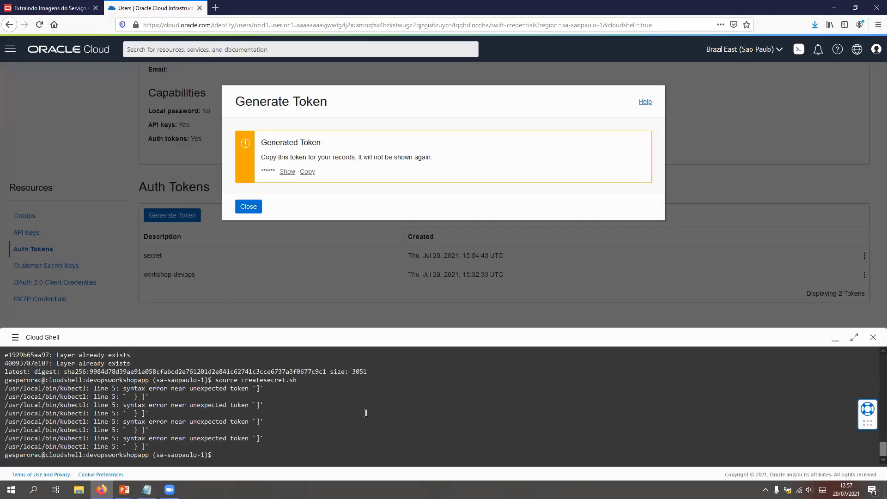
key(Up)
key(Return)
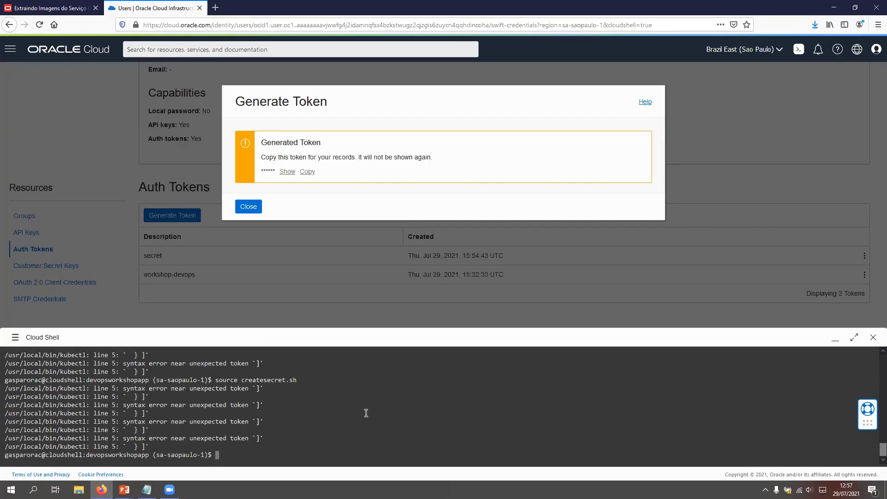
Step: Check the cluster connection in Cloud Shell by running kubectl get nodes twice
text(kubectl get nodes)
key(Return)
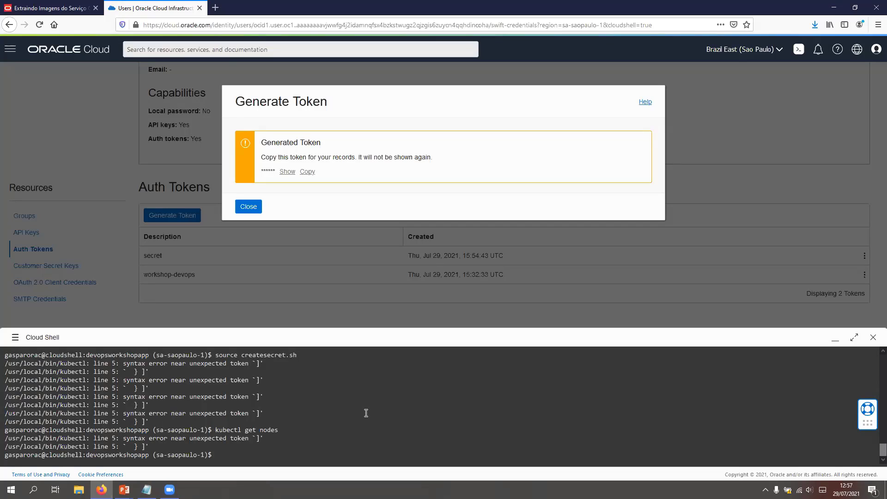
key(Up)
key(Return)
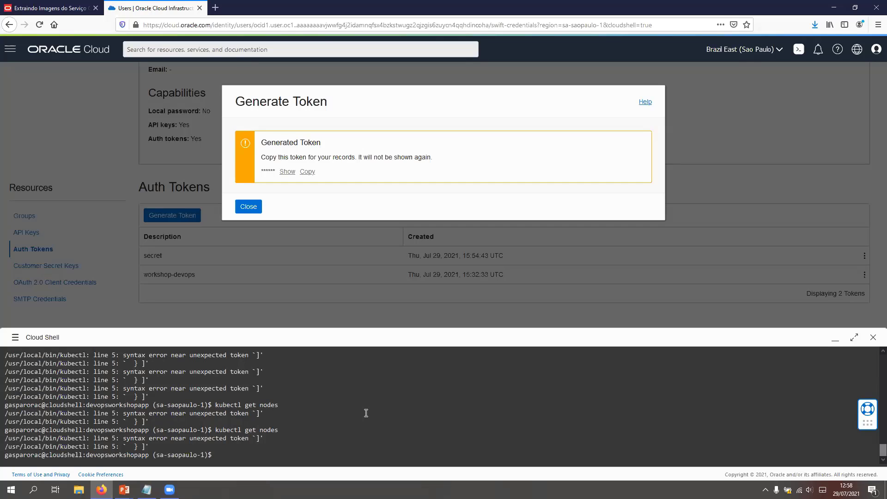
Step: Close the generated token dialog and open the Kubernetes Clusters (OKE) page under Developer Services
click(244, 206)
click(10, 49)
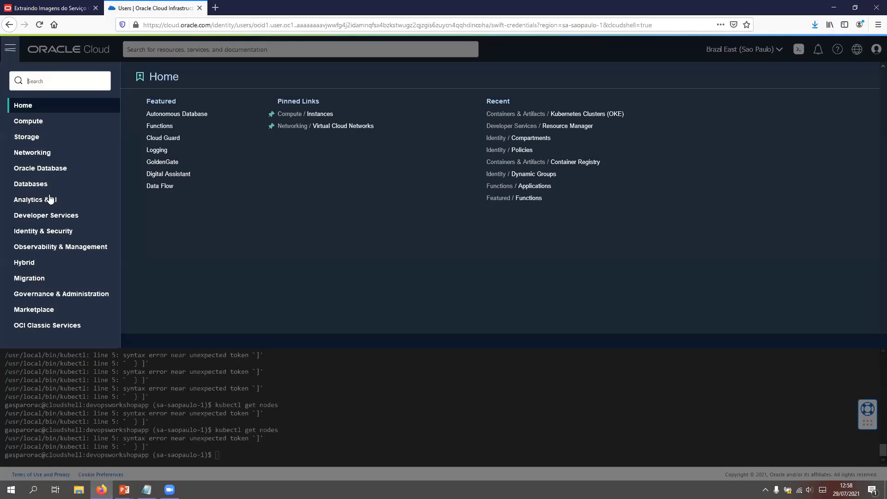
click(50, 215)
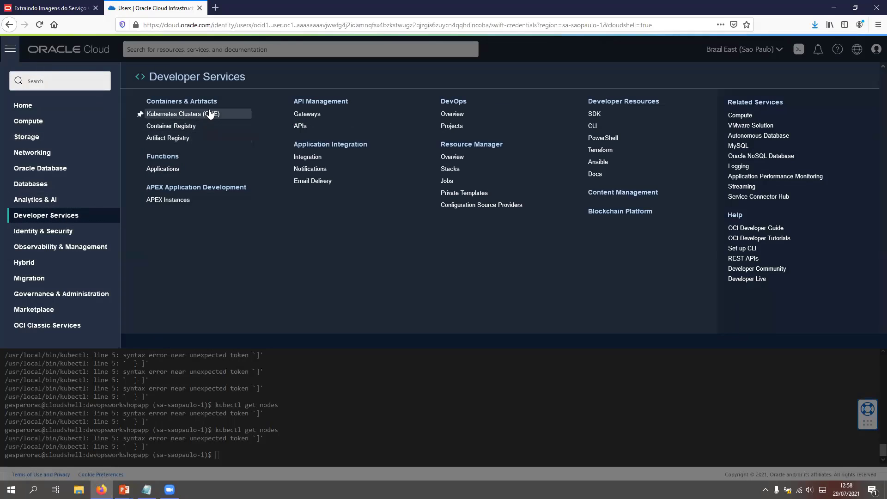
click(194, 116)
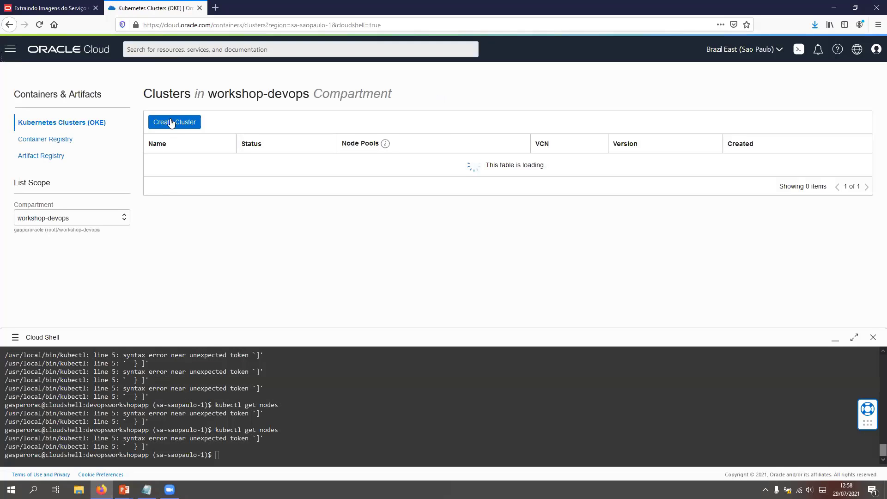
Step: Open the oke-workshop cluster's access instructions and run the copied oci ce cluster create-kubeconfig command for the public endpoint in Cloud Shell
click(173, 165)
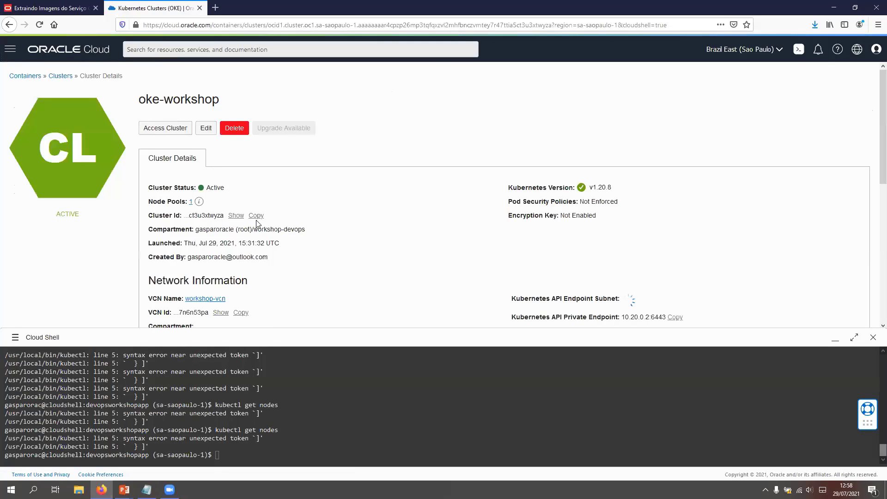
click(176, 128)
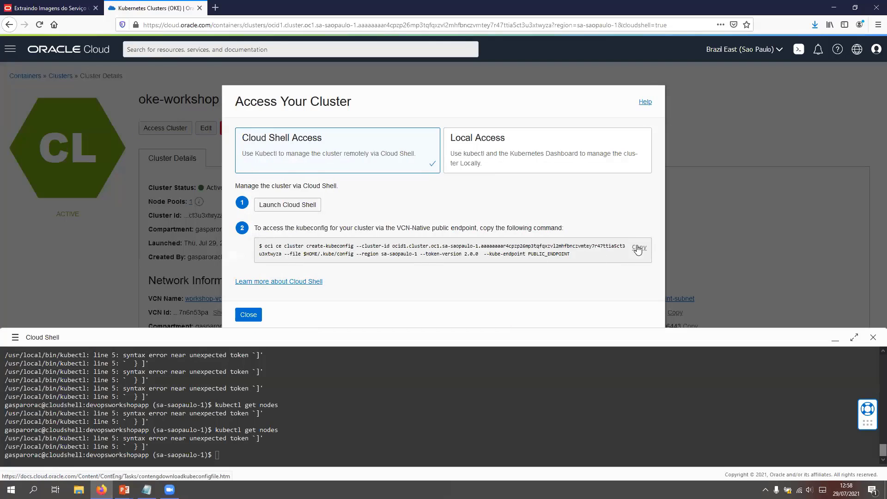
click(638, 248)
click(352, 444)
key(ctrl+v)
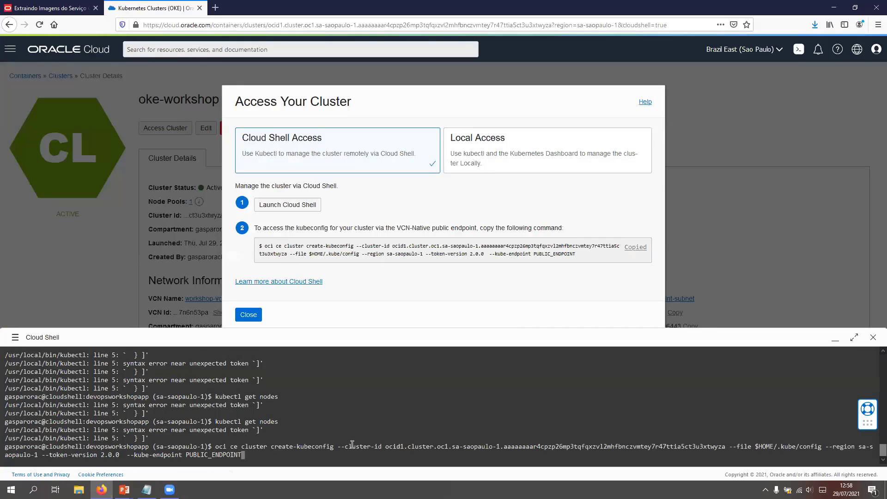
key(Return)
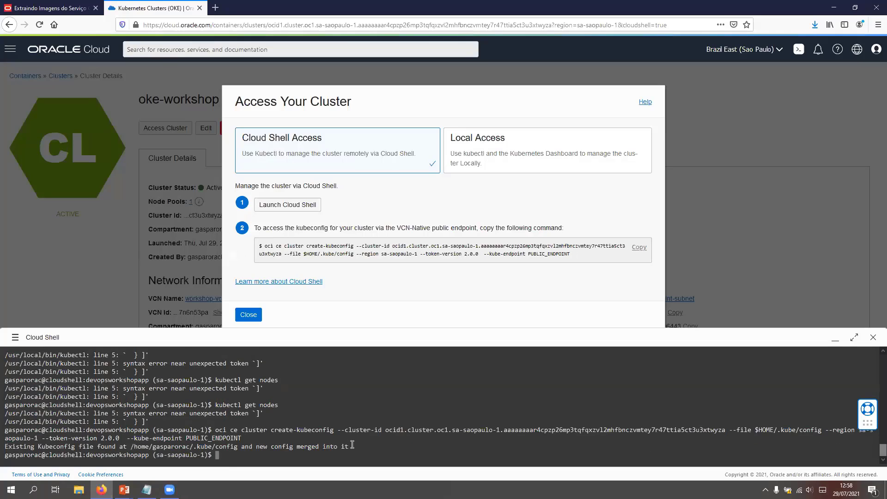
Step: Test access to the cluster from Cloud Shell with kubectl get nodes
text(kubectl get nodes)
key(Return)
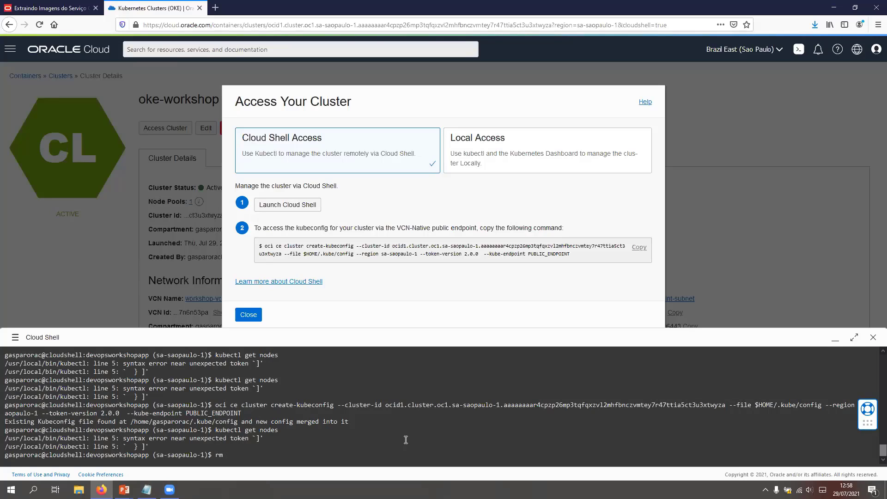
Step: Discard the partial rm command and move from devopsworkshopapp up to the home directory with cd .
text(rm ./.ku)
key(BackSpace)
key(BackSpace)
key(BackSpace)
key(BackSpace)
key(BackSpace)
key(BackSpace)
key(BackSpace)
key(BackSpace)
text(cd ..)
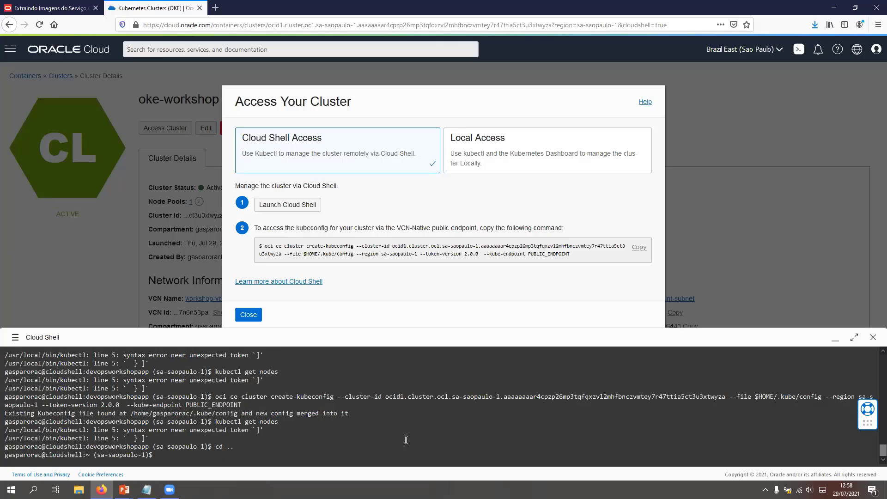
Step: Delete the existing kubeconfig file with rm ./.kube/config in Cloud Shell
text(rm  ./ku)
key(BackSpace)
key(BackSpace)
key(BackSpace)
key(BackSpace)
text(/.k)
key(Tab)
text(config)
key(Return)
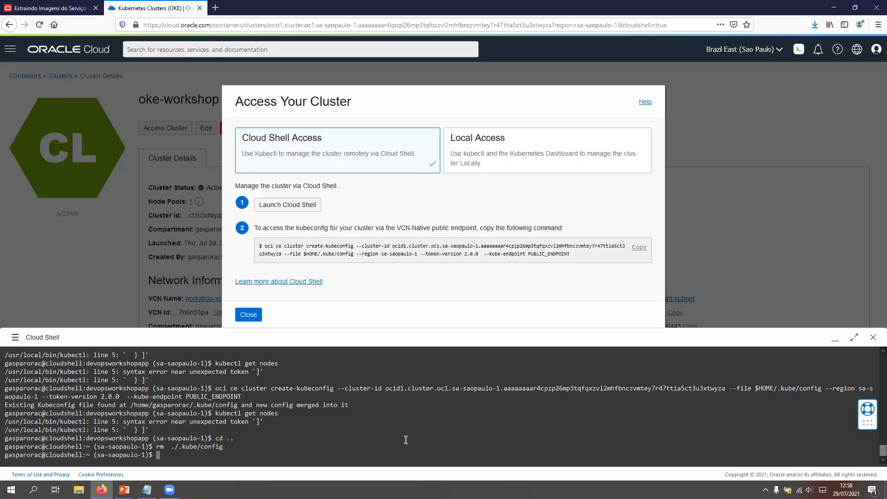
Step: Rerun the earlier oci ce cluster create-kubeconfig command from the command history to write a fresh kubeconfig
text(kubectl get nodes)
key(Up)
key(Up)
key(Up)
key(Up)
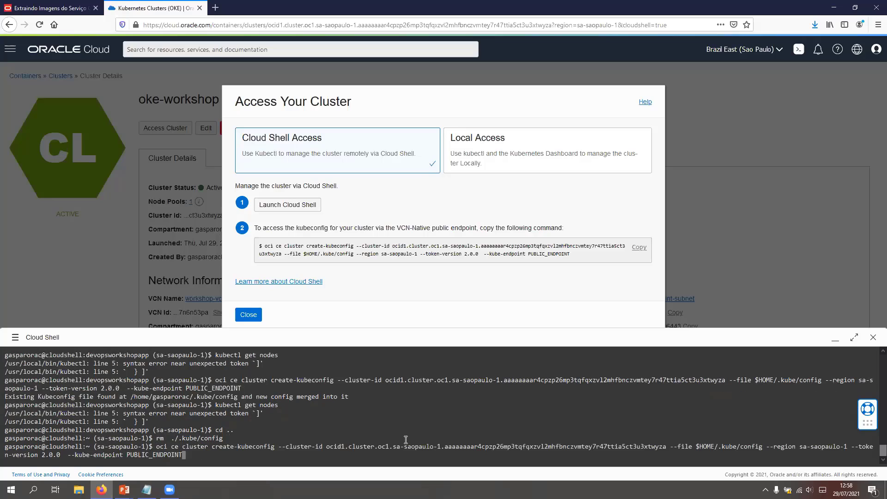
key(Return)
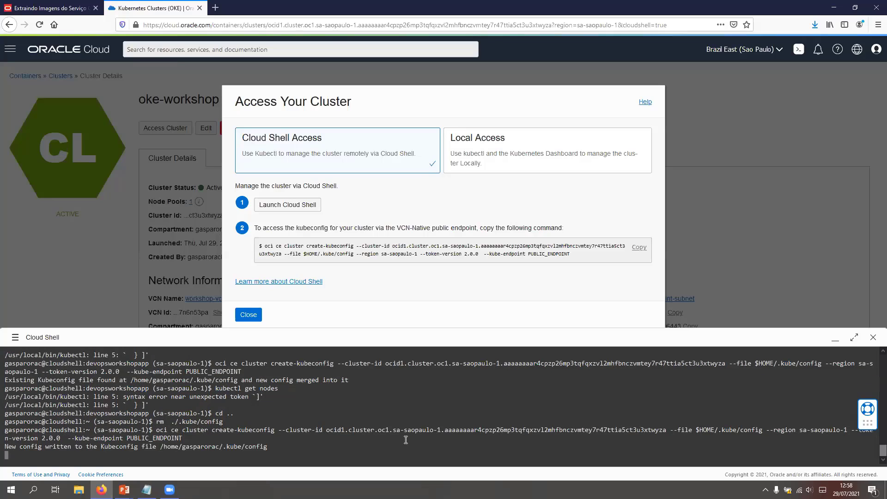
Step: Run kubectl get nodes in Cloud Shell again to test the newly written kubeconfig
text(kubec)
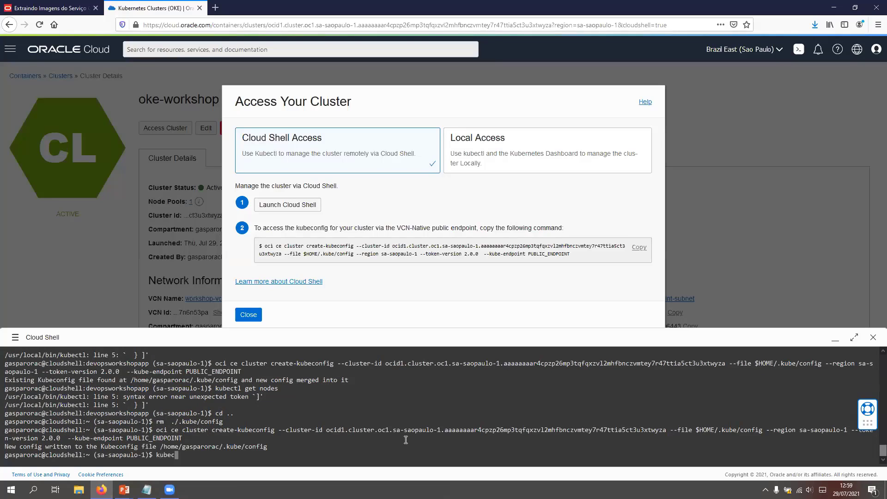
text(tyll get nodes)
key(Return)
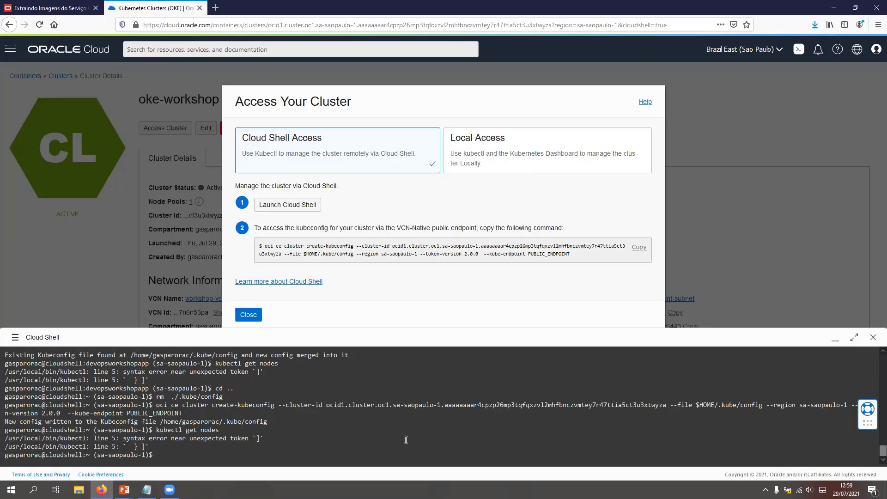
Step: Exit the Cloud Shell session and close the Access Your Cluster dialog
click(873, 337)
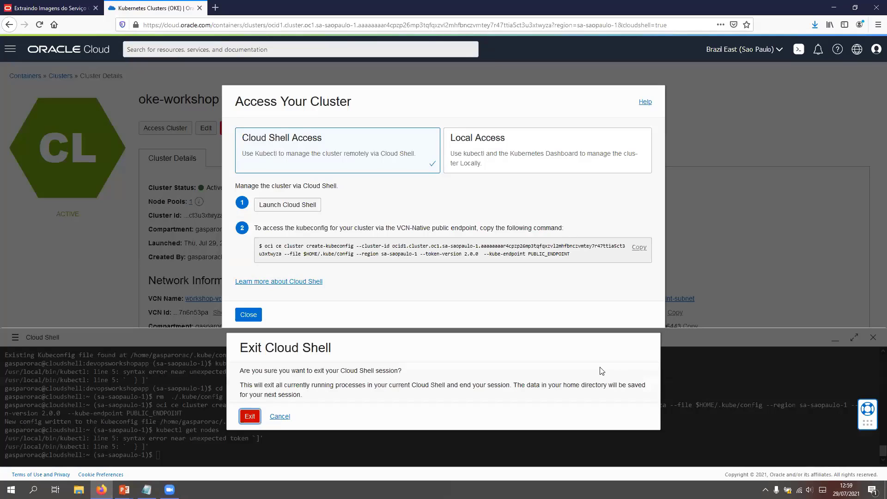
click(251, 418)
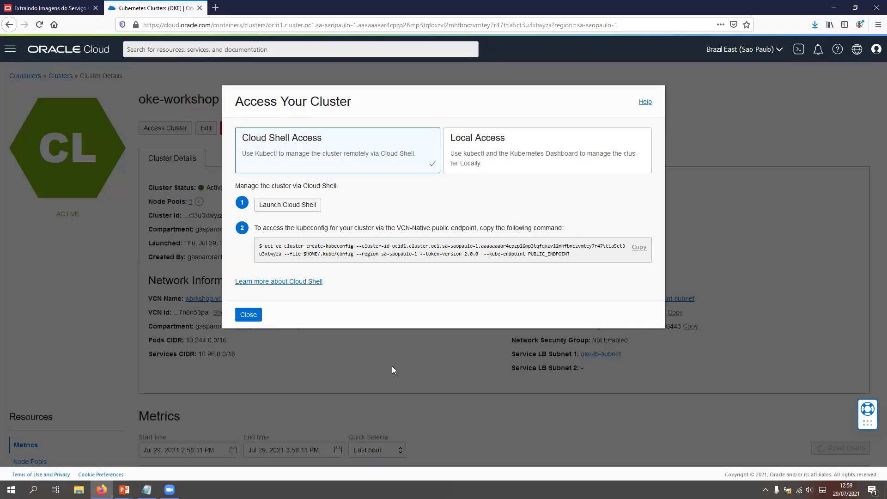
click(257, 314)
Step: Examine the status of the nodes in the cluster's nodepool1 node pool and return to the clusters list
scroll(56, 284, down, 4)
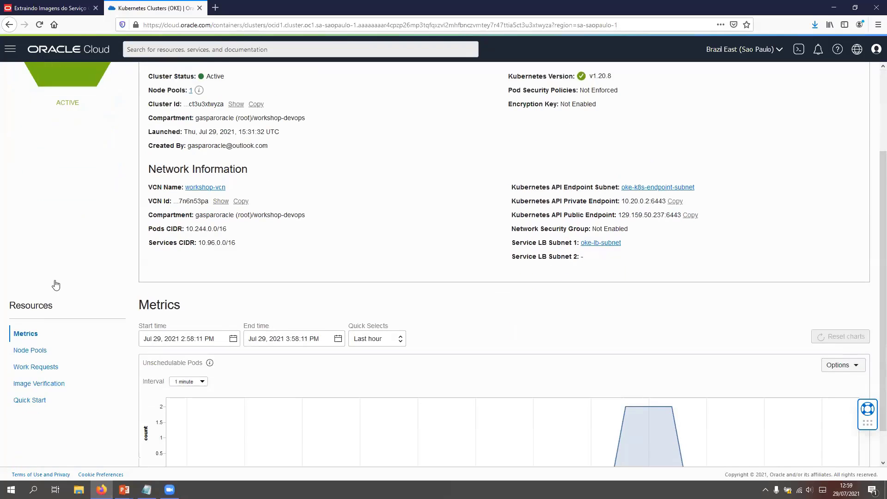
click(31, 316)
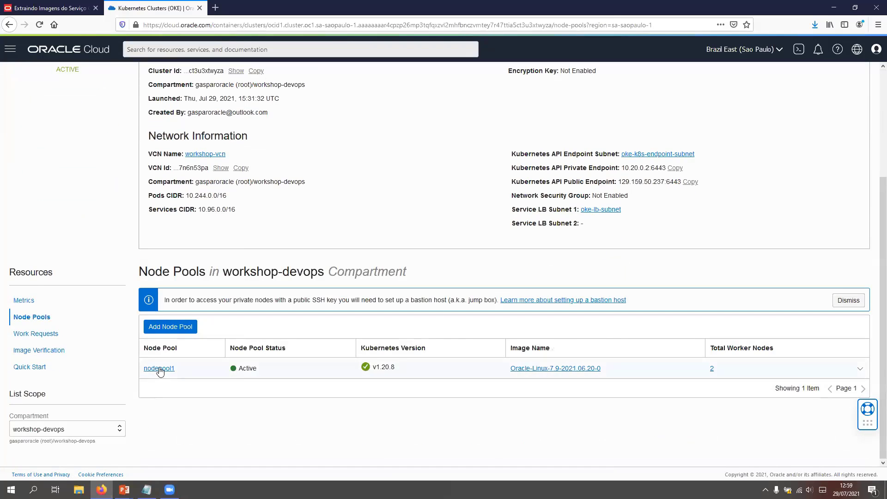
click(159, 369)
scroll(15, 317, down, 2)
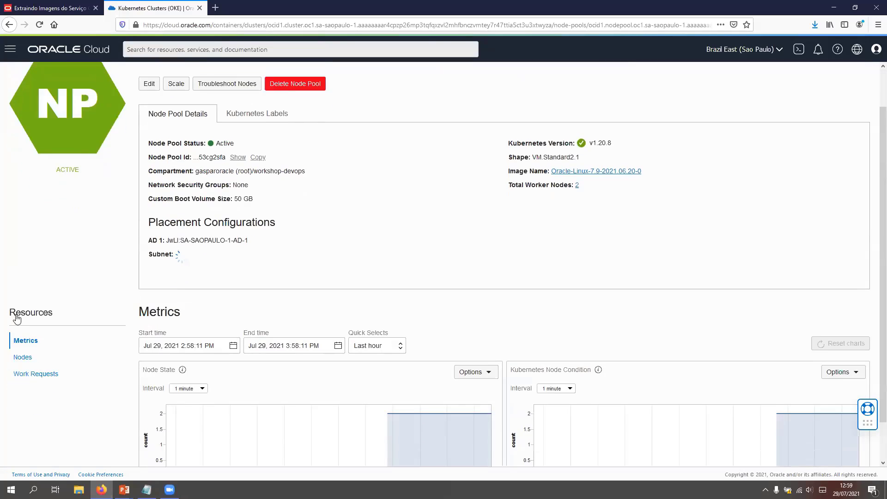
click(86, 317)
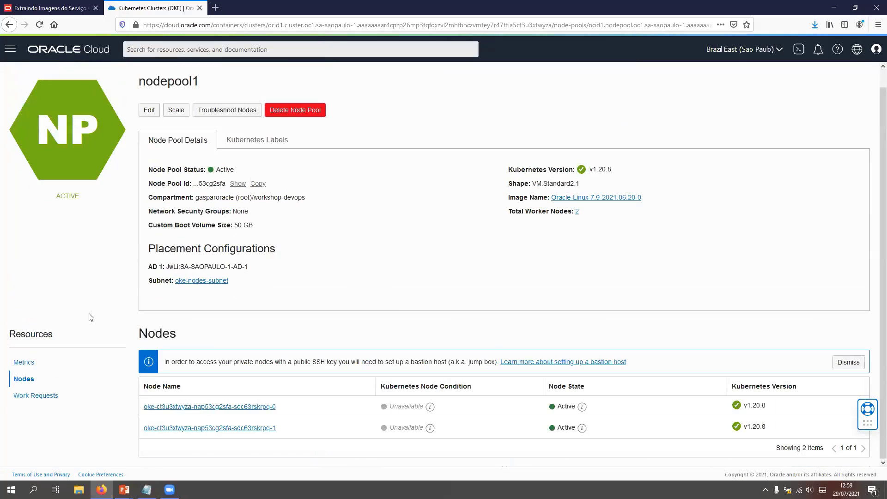
scroll(70, 84, up, 1)
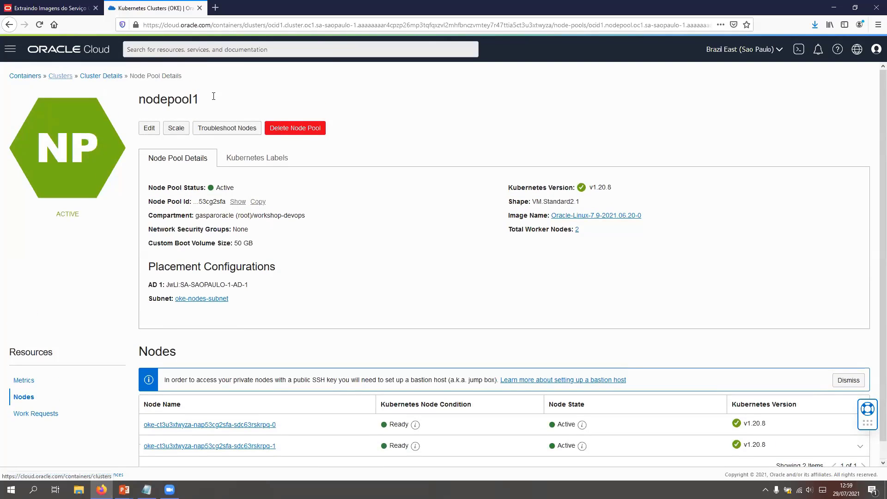
click(876, 49)
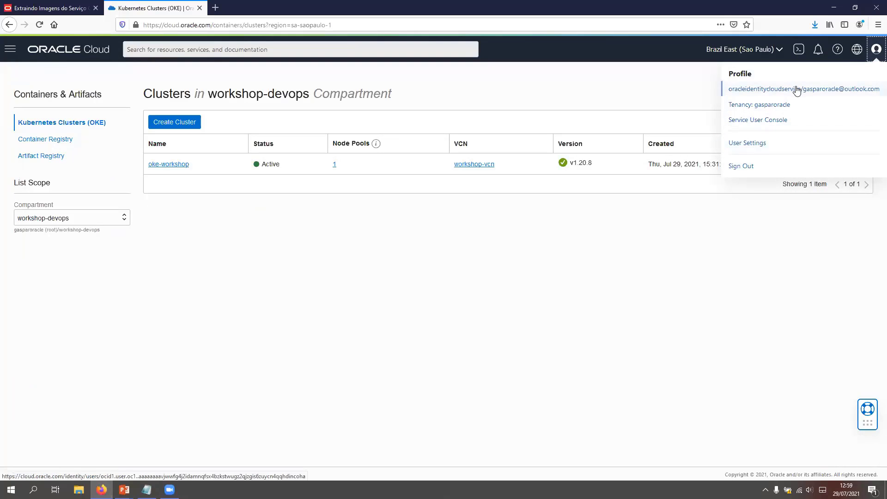
click(557, 171)
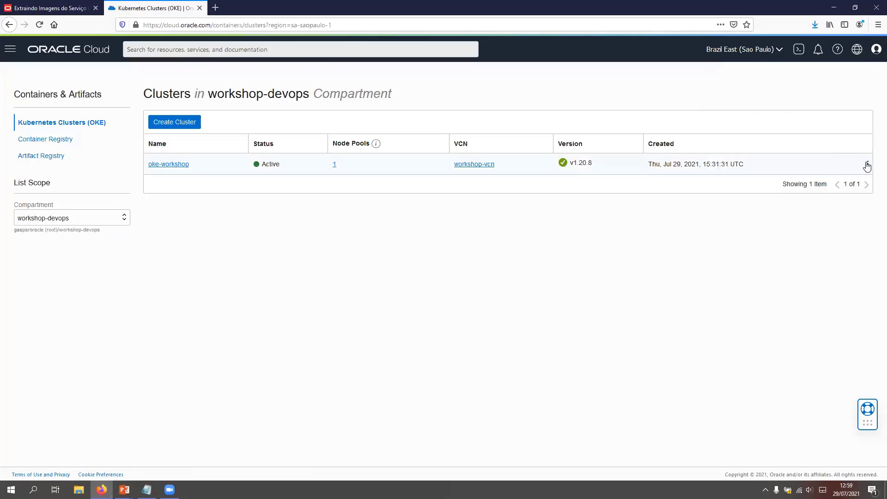
click(867, 165)
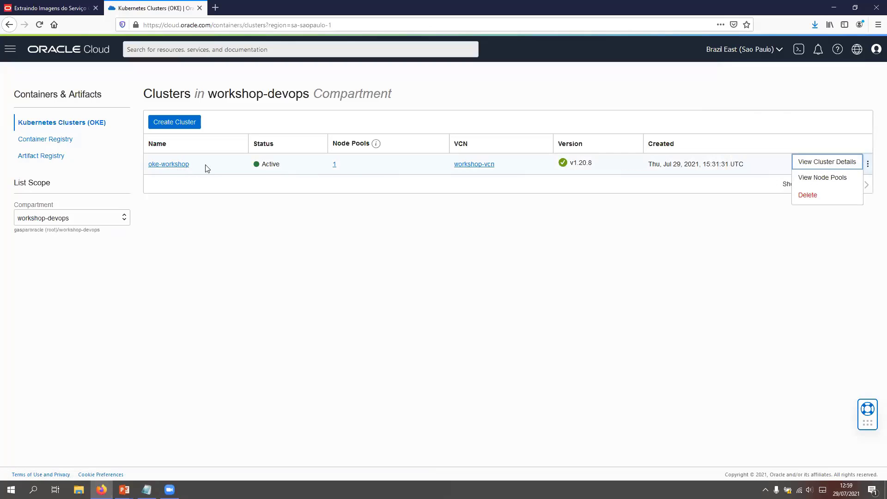
Step: Start a new Cloud Shell session and check the cluster connection with kubectl get nodes
click(798, 49)
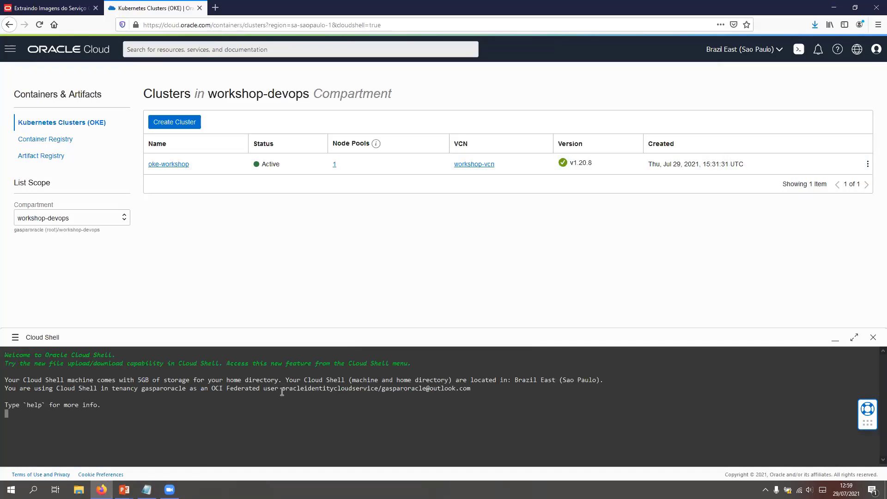
key(ctrl+v)
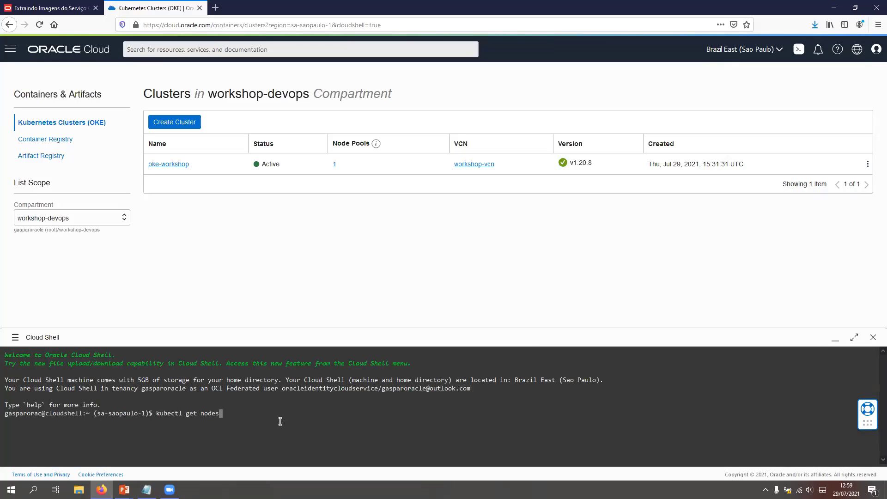
key(Down)
key(Down)
text(kubectl get nodes)
key(Return)
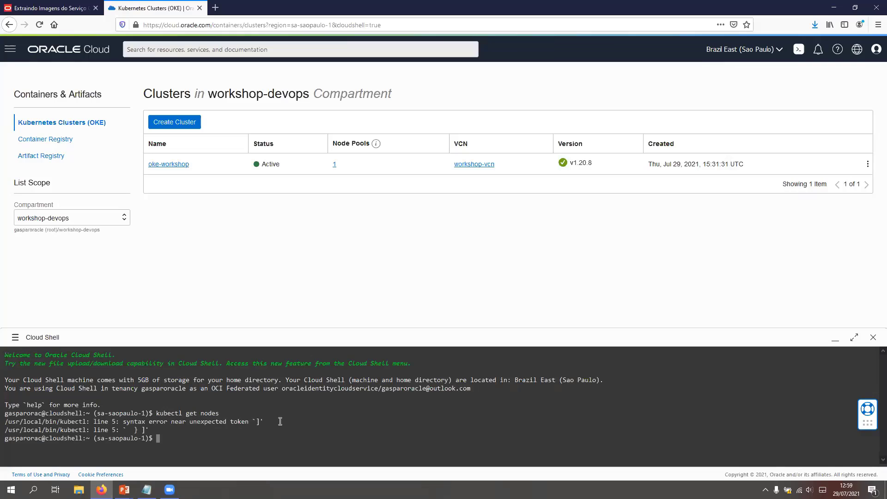
Step: Exit the new Cloud Shell session and open the oke-workshop cluster's details
text(s)
key(BackSpace)
click(15, 338)
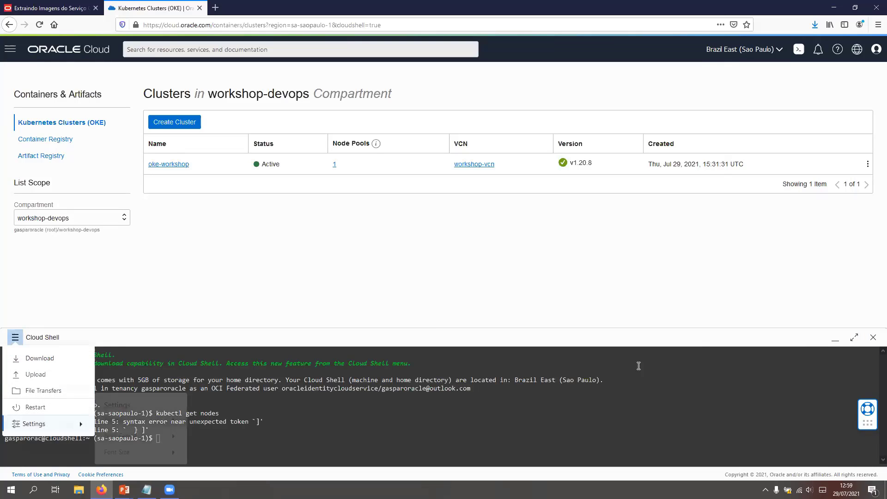
click(874, 338)
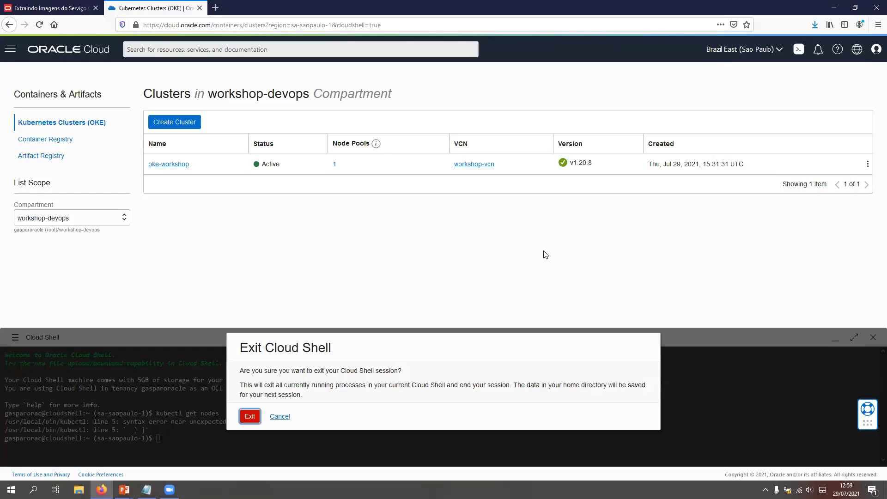
click(250, 416)
click(161, 165)
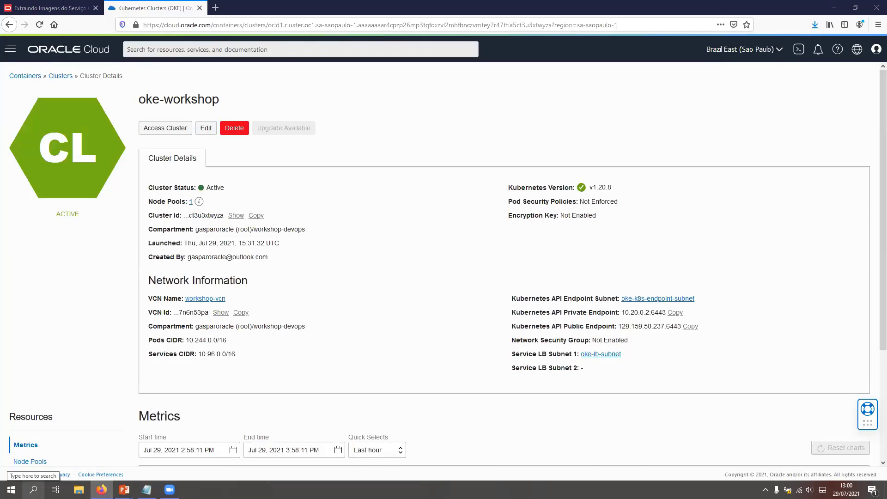
Step: Open a local Windows Command Prompt, check that kubectl runs there, and minimize the window
click(33, 490)
text(cmd)
key(Return)
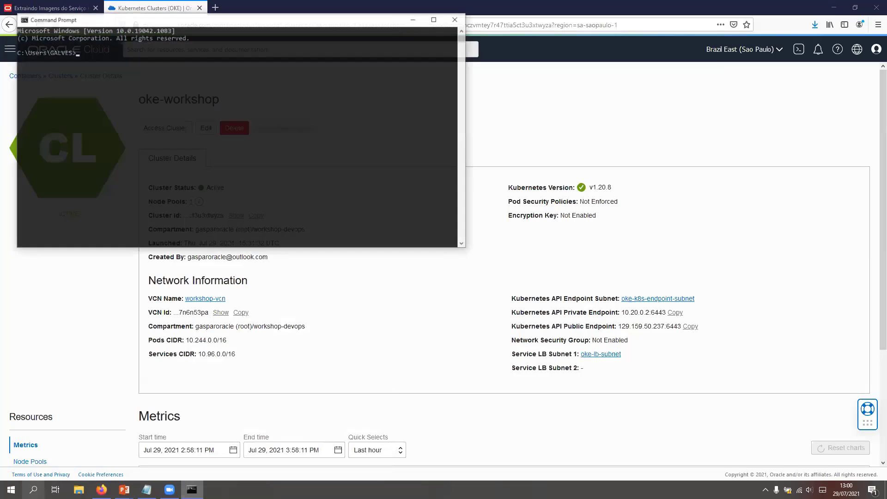
text(kubeclt)
key(Return)
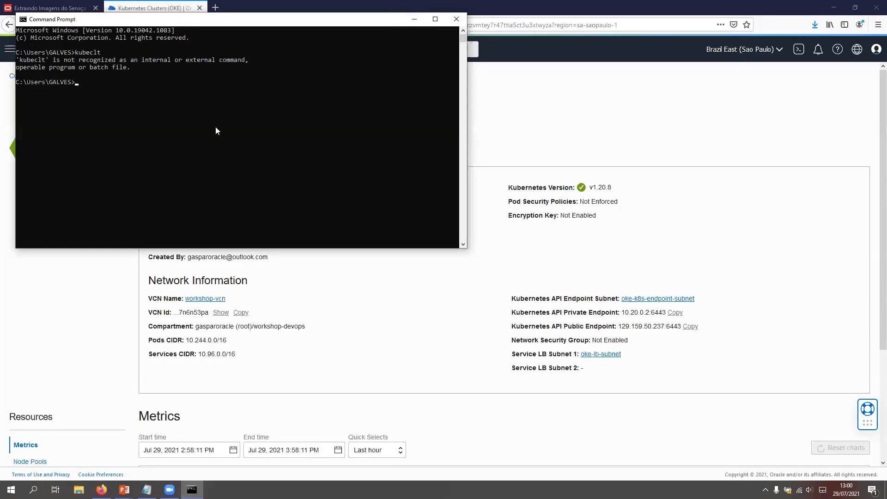
text(kubectl)
key(Return)
click(414, 20)
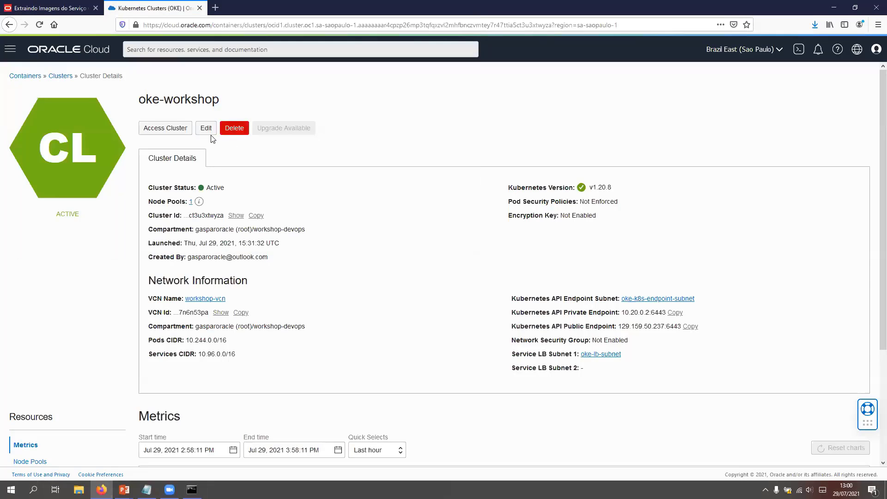
Step: Try to run the cluster's copied oci ce cluster create-kubeconfig command in the local Command Prompt, and close that window
scroll(254, 272, down, 3)
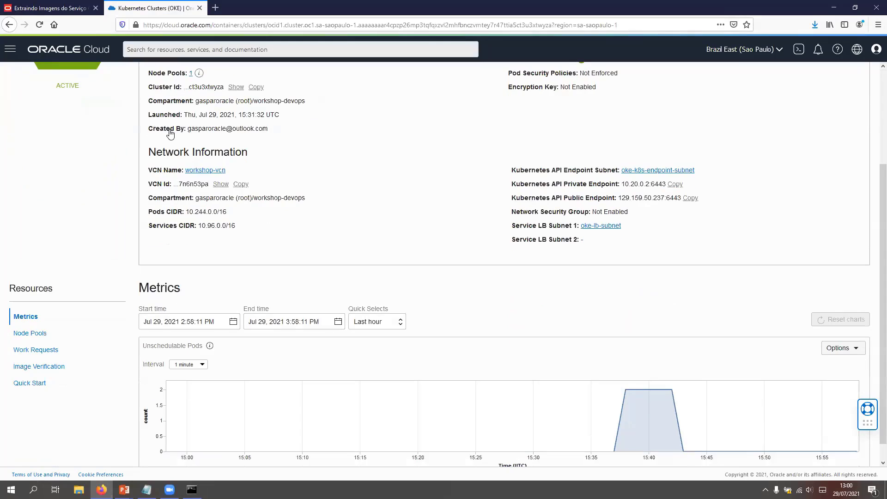
scroll(263, 149, up, 3)
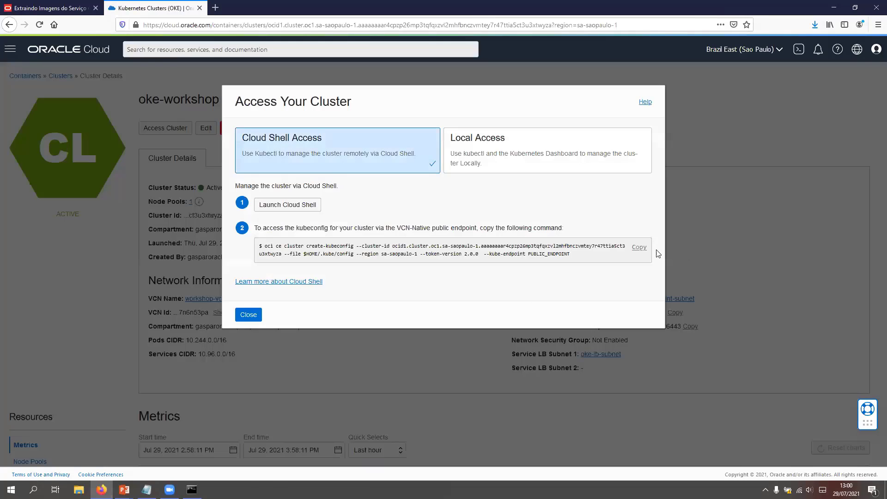
click(639, 247)
click(192, 489)
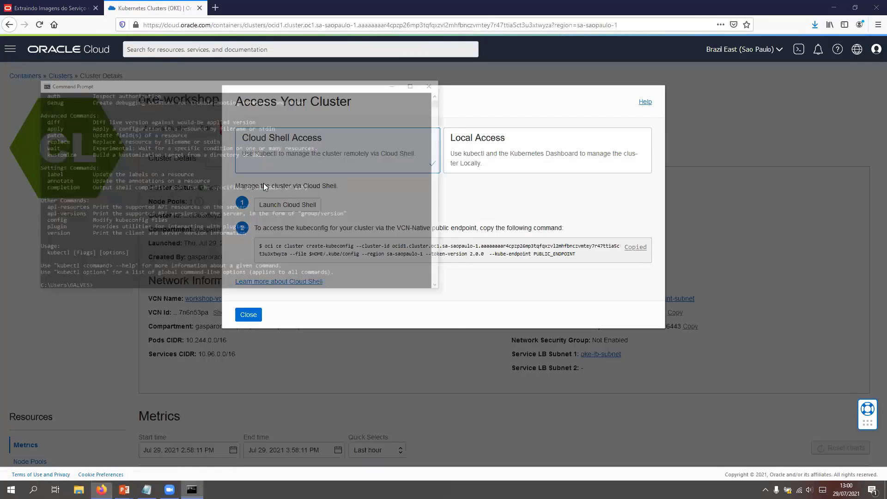
key(ctrl+v)
key(Return)
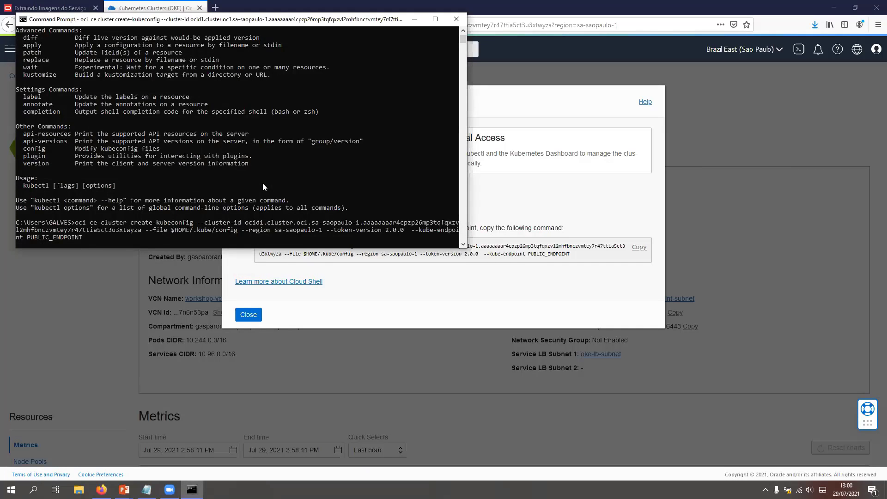
click(457, 19)
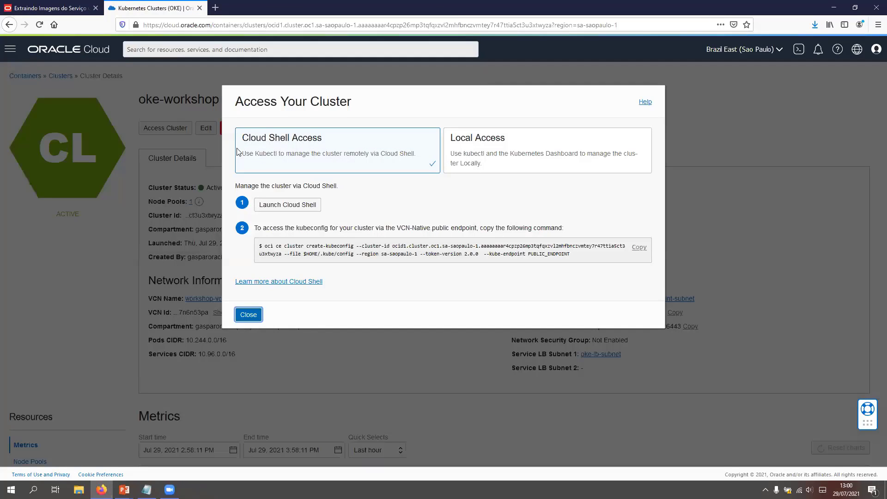
Step: Dismiss the cluster access instructions and open the Resource Manager stacks list
key(Escape)
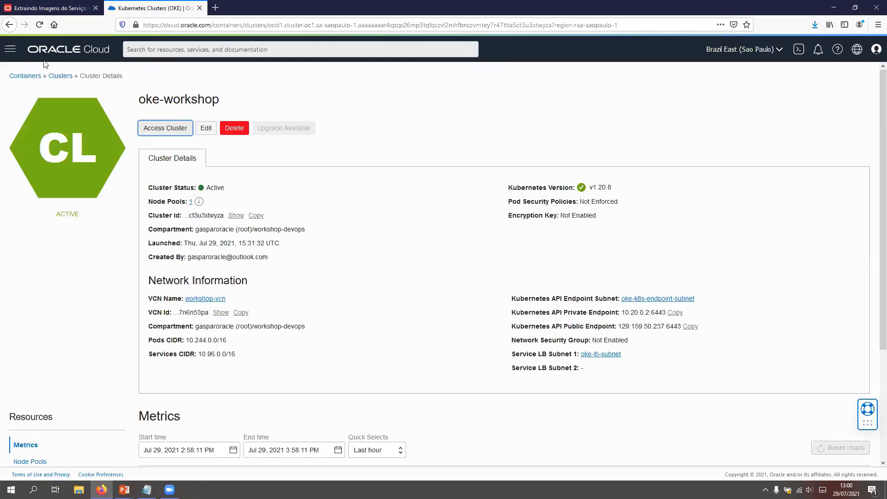
click(10, 49)
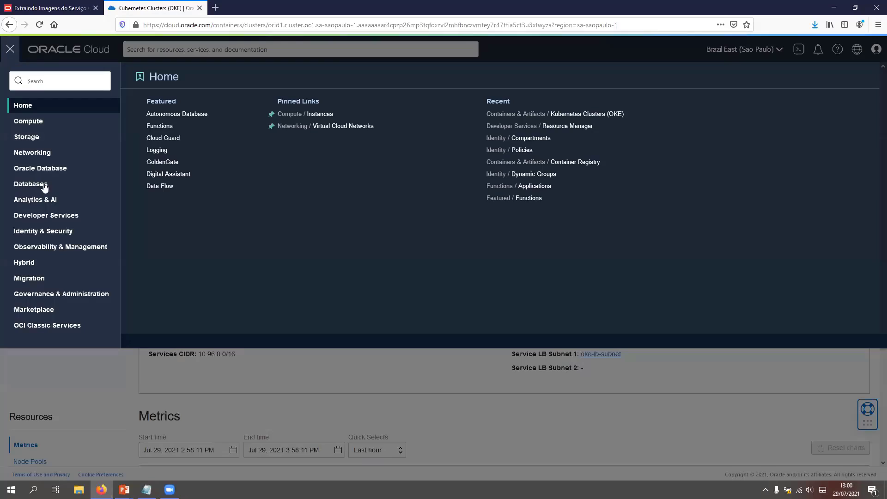
click(54, 216)
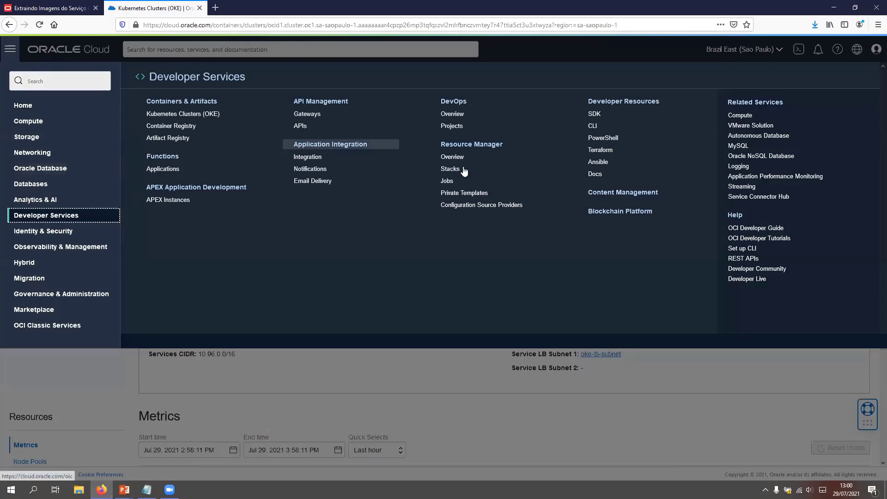
click(463, 169)
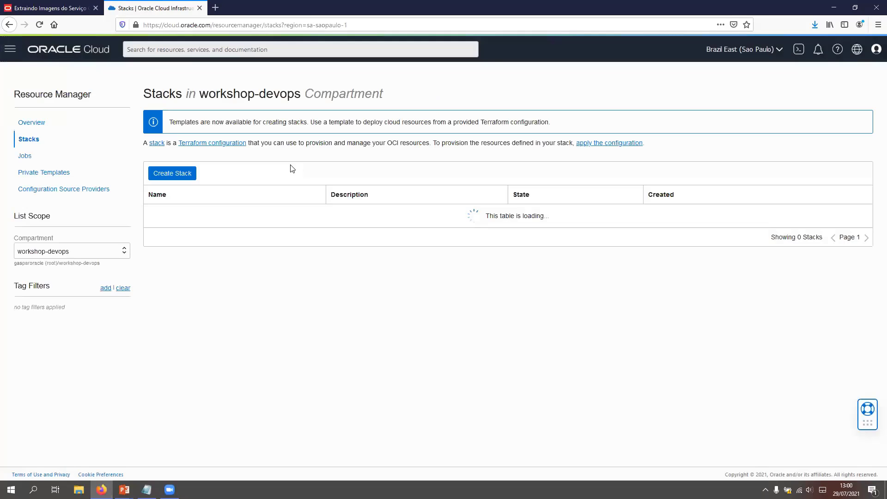
click(81, 253)
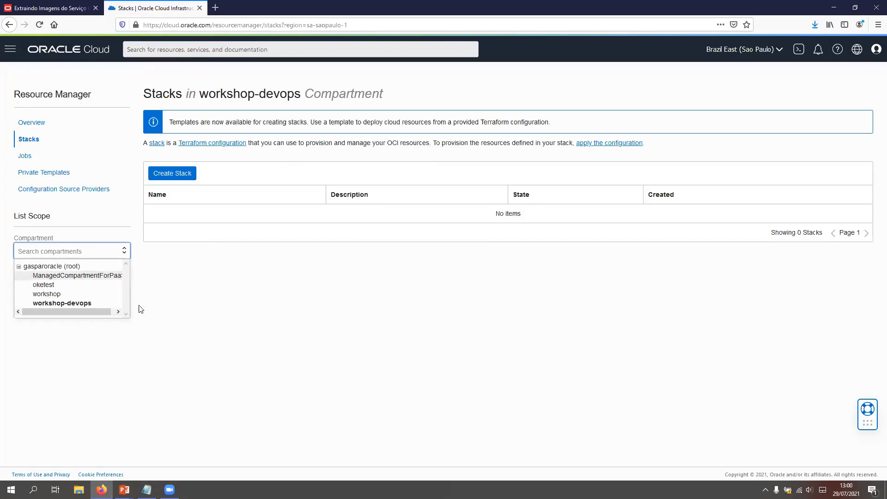
click(28, 140)
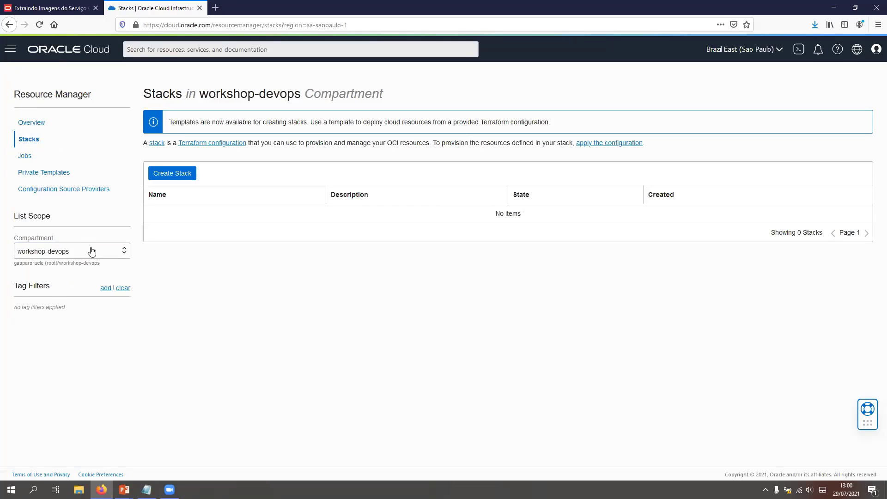
click(91, 251)
click(43, 263)
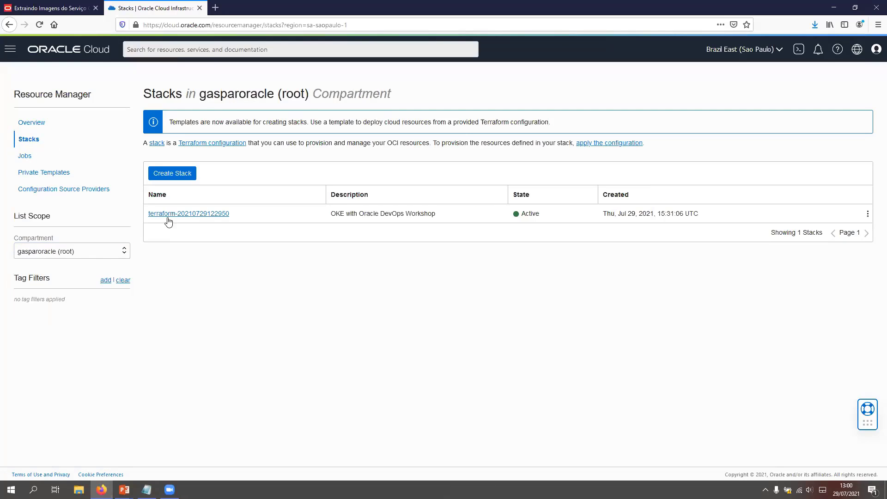
click(152, 214)
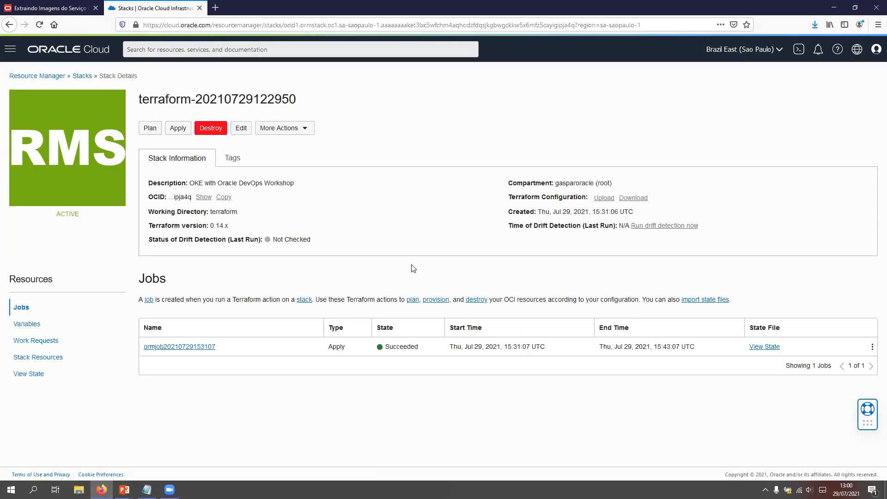
click(214, 133)
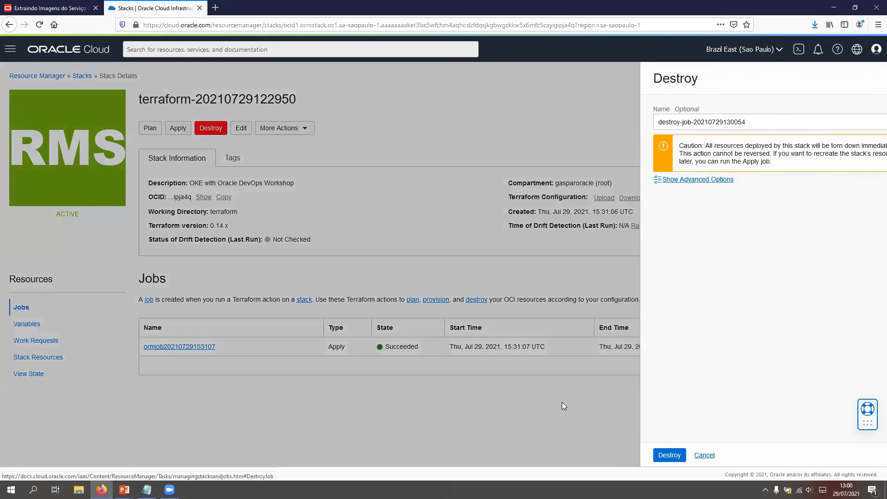
key(Return)
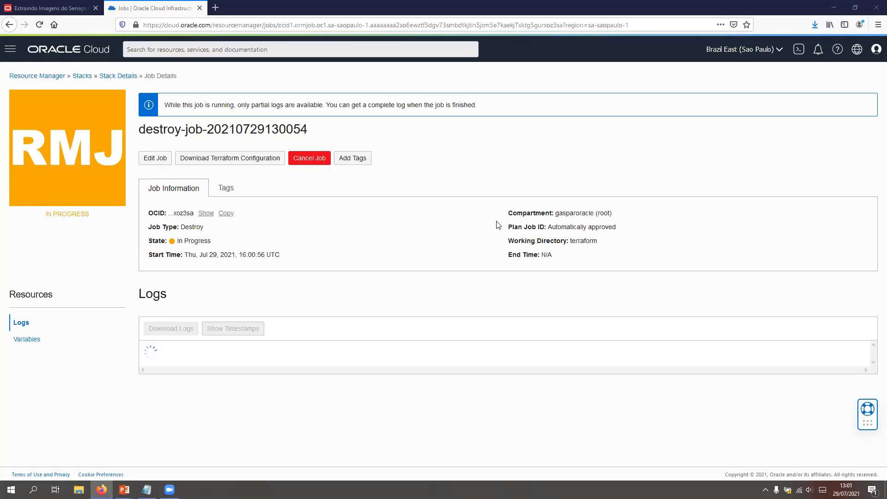
Step: Open a Cloud Shell session and enlarge its font size
click(797, 50)
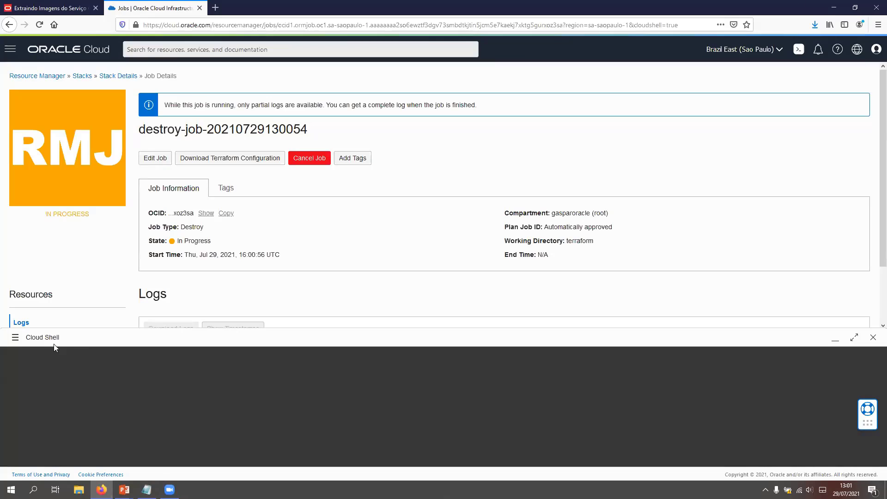
click(15, 337)
mouse_move(58, 423)
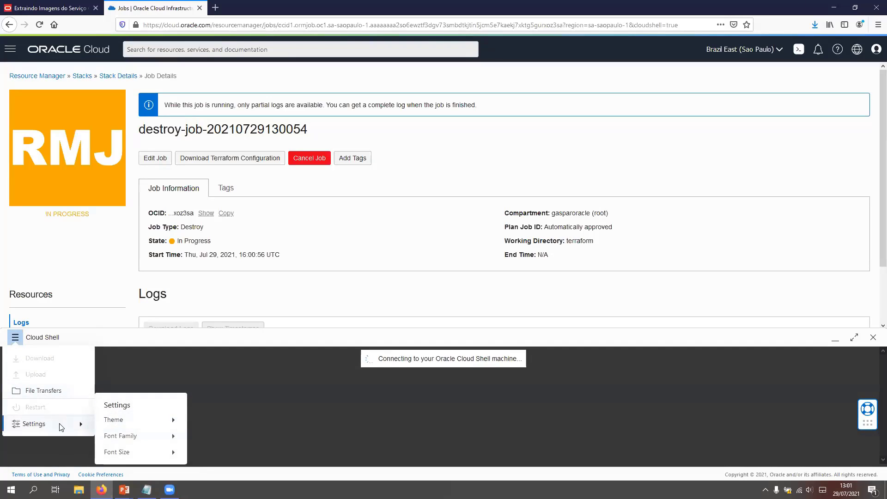
mouse_move(166, 452)
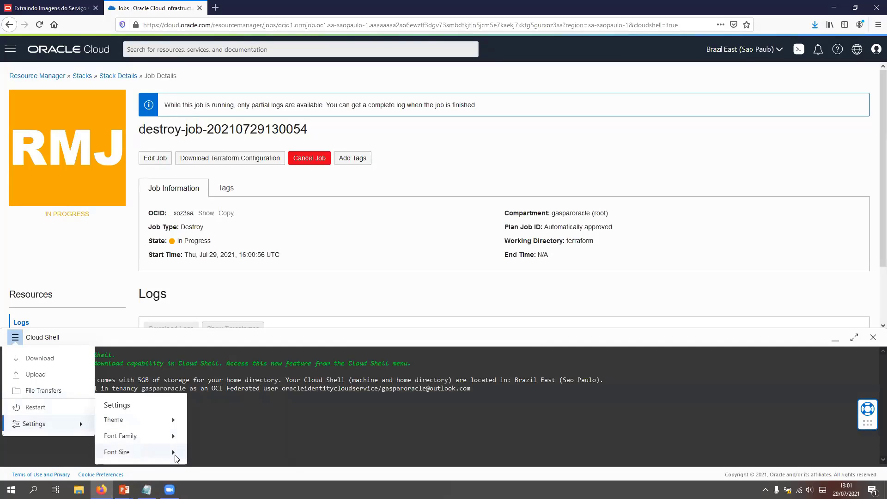
click(218, 454)
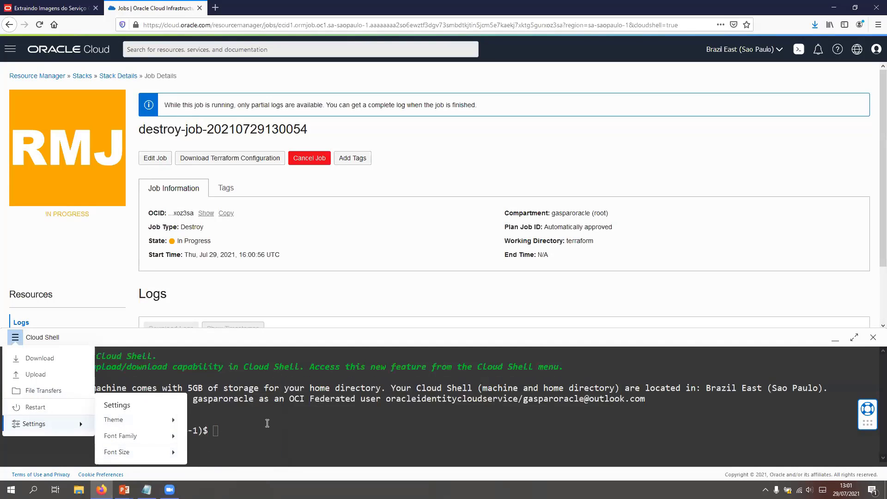
click(265, 423)
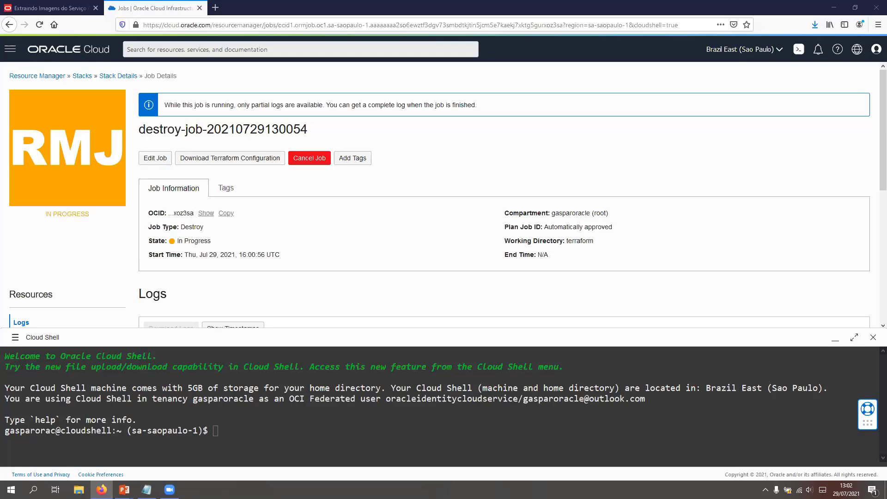
Step: Check the destroy job's log output, temporarily minimizing Cloud Shell to read it
click(836, 338)
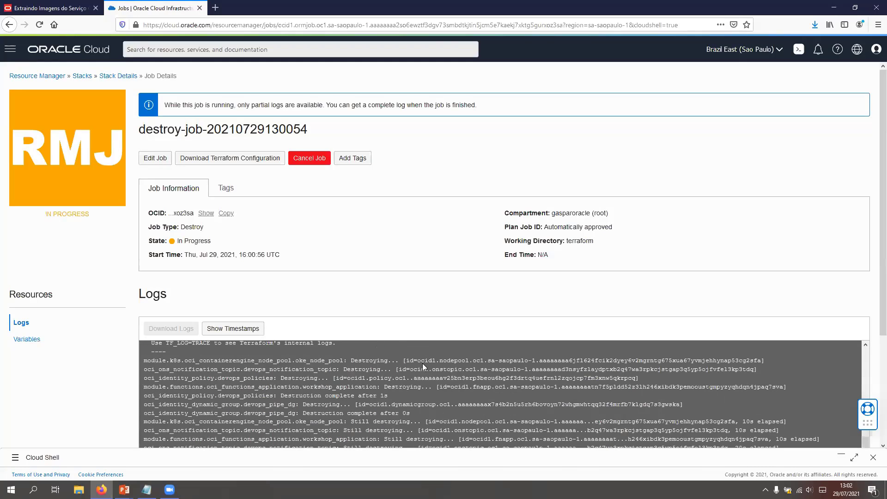
scroll(422, 363, down, 3)
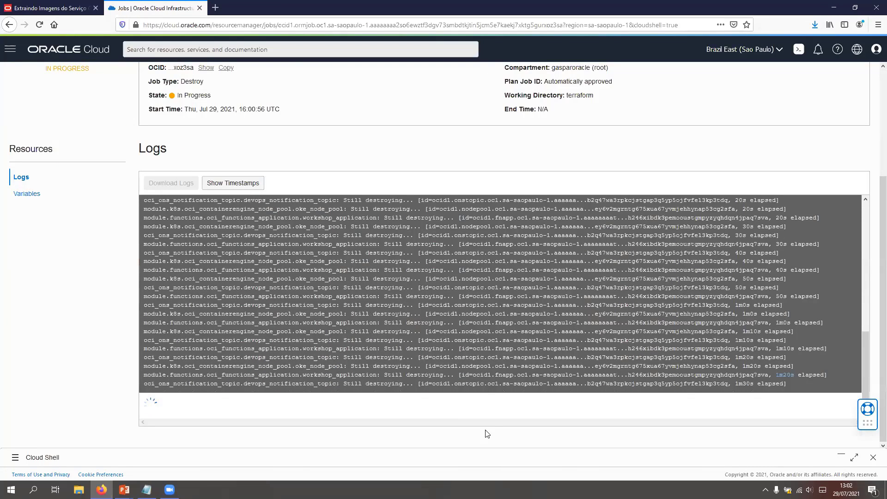
click(841, 456)
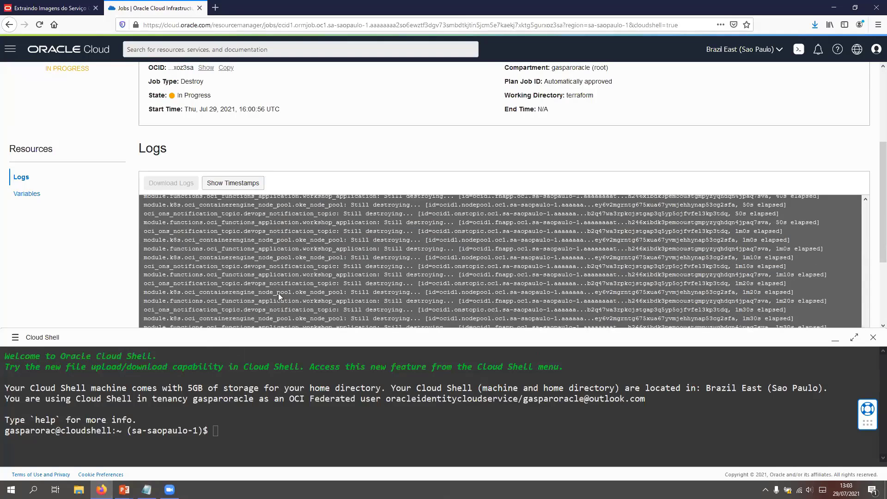
scroll(272, 289, down, 3)
scroll(259, 288, down, 1)
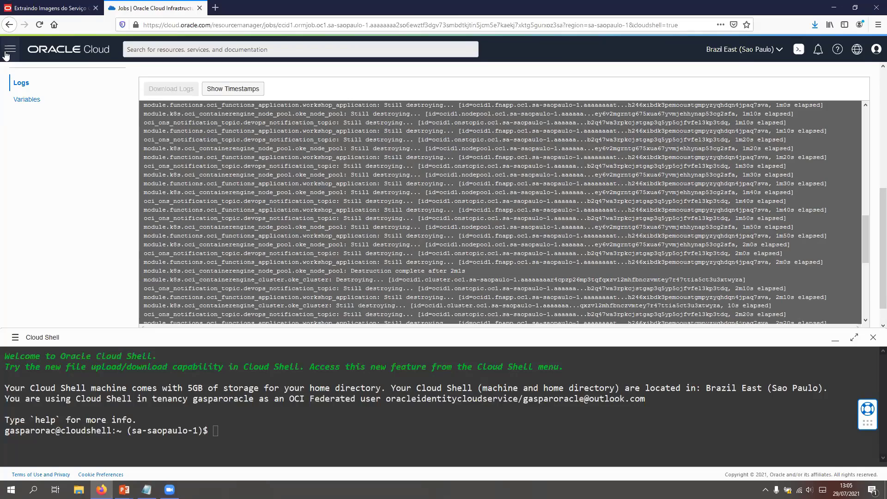
Step: Open the DevOps projects list for the workshop-devops compartment
click(7, 54)
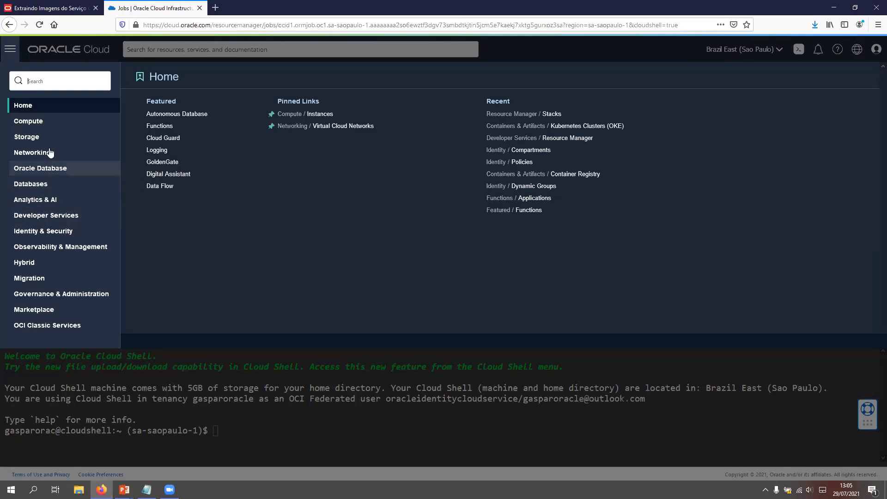
click(76, 215)
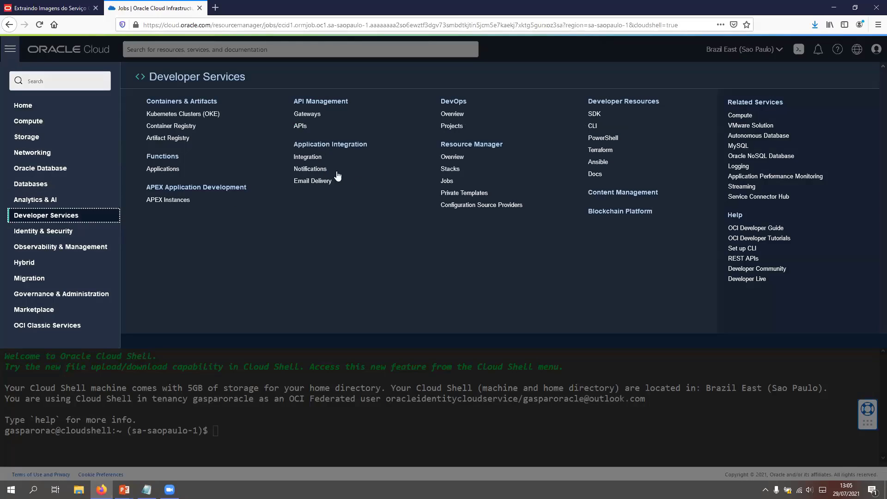
click(452, 126)
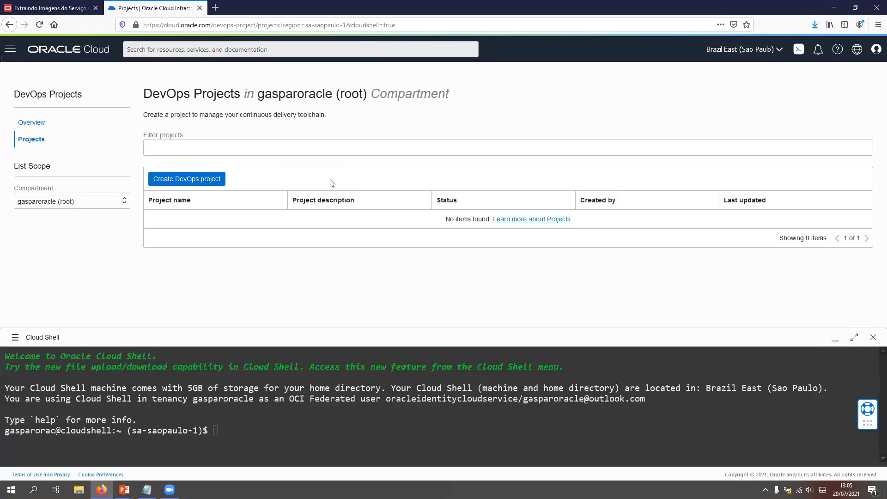
click(83, 202)
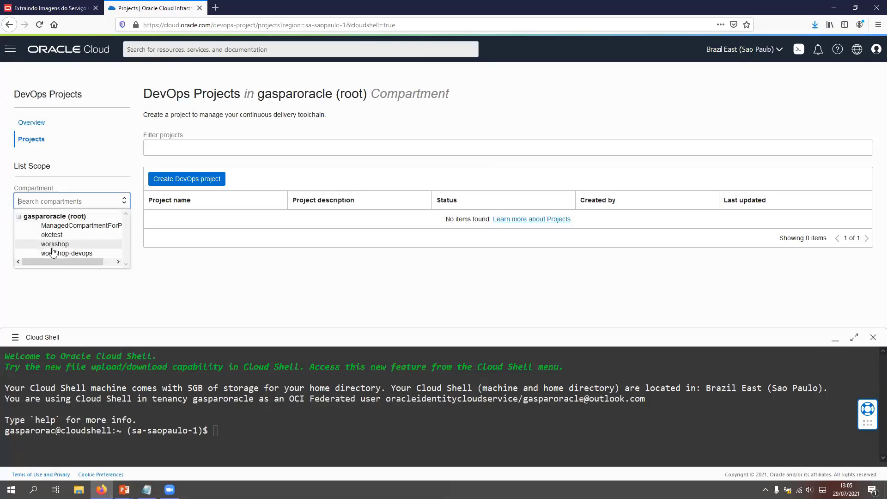
click(67, 253)
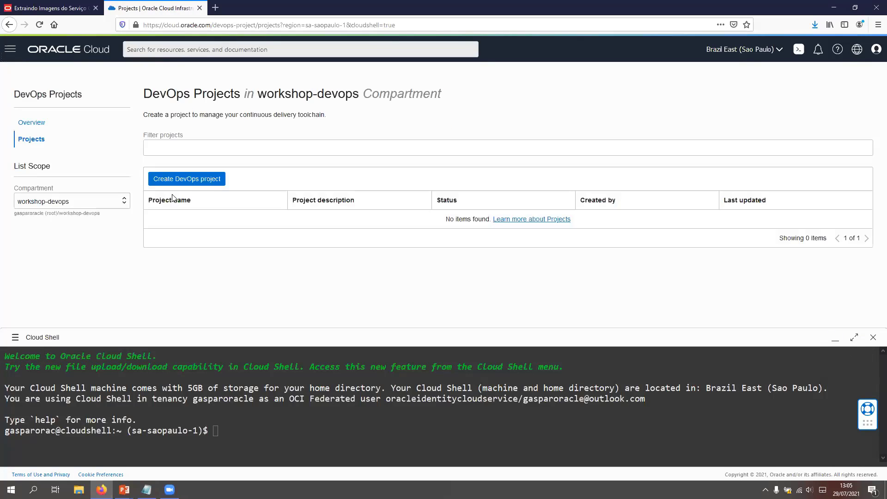
Step: Create a DevOps project named workshop that uses devops_notification_topic as its notification topic
click(210, 180)
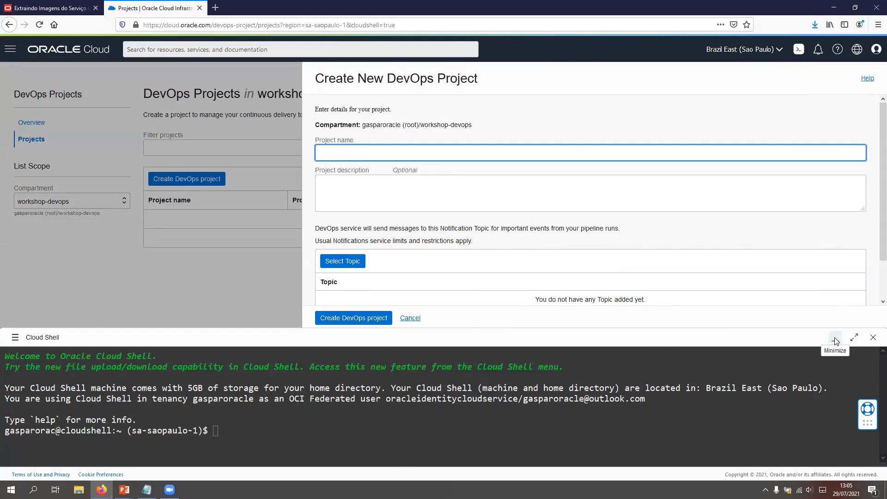
click(836, 340)
click(359, 155)
text(workshop)
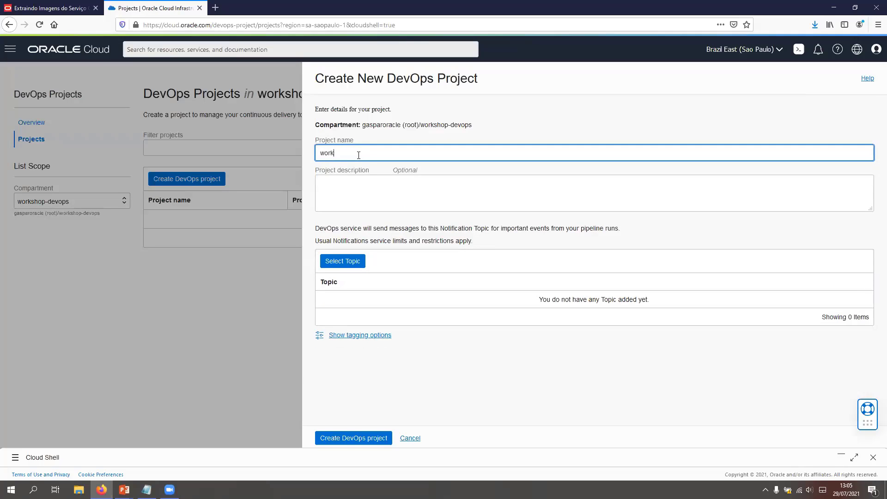
click(350, 260)
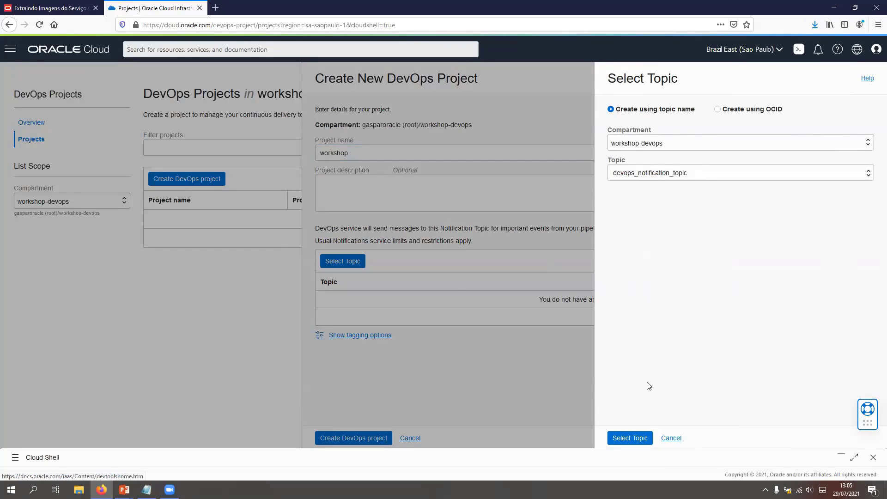
click(620, 438)
click(366, 439)
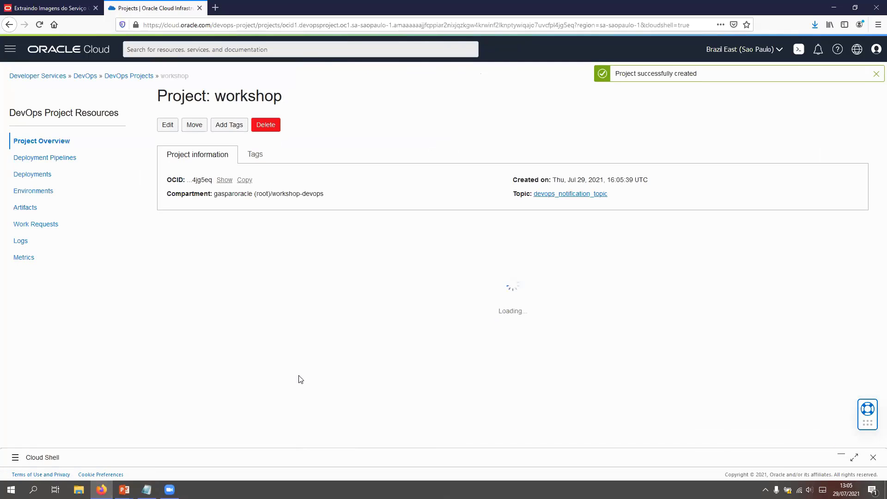
click(49, 196)
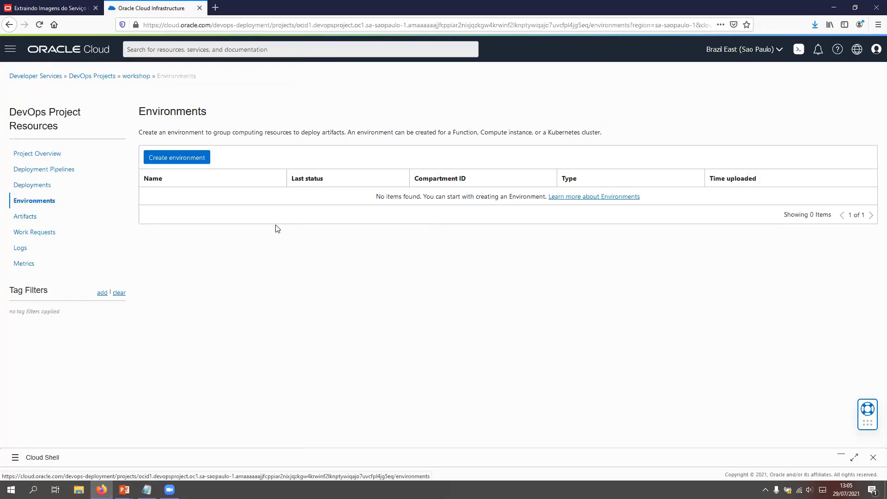
click(179, 158)
right_click(179, 154)
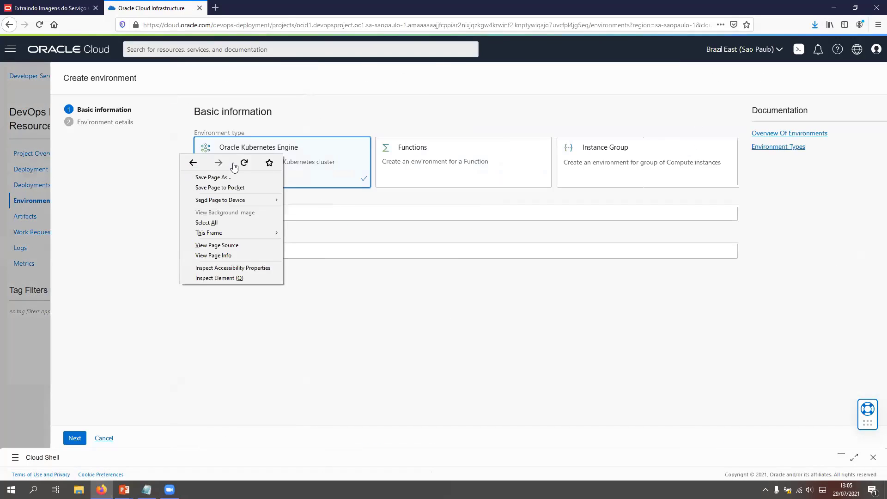
click(162, 378)
click(52, 439)
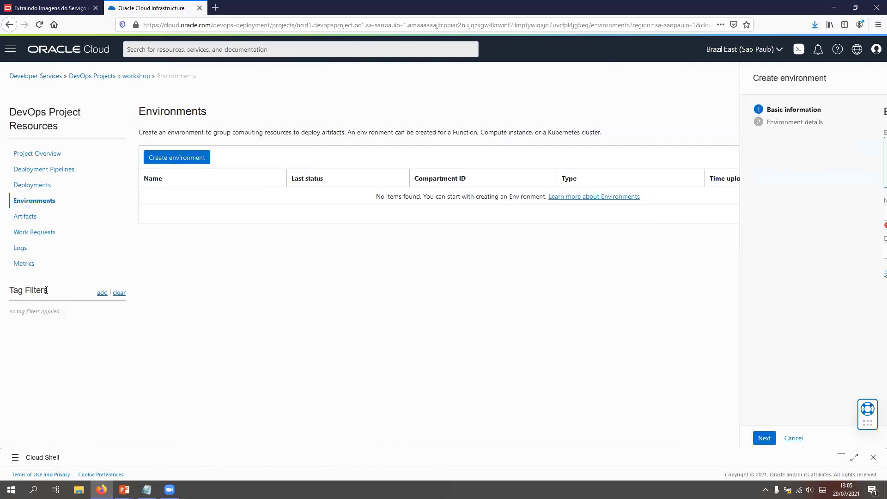
Step: Start a new project artifact named desenvolvimento.yaml, with type Kubernetes manifest and artifact source Inline
click(27, 216)
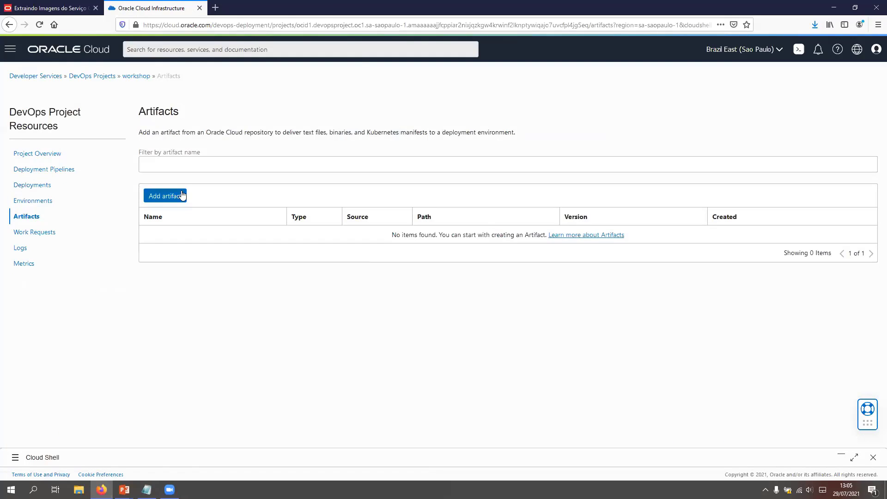
click(172, 196)
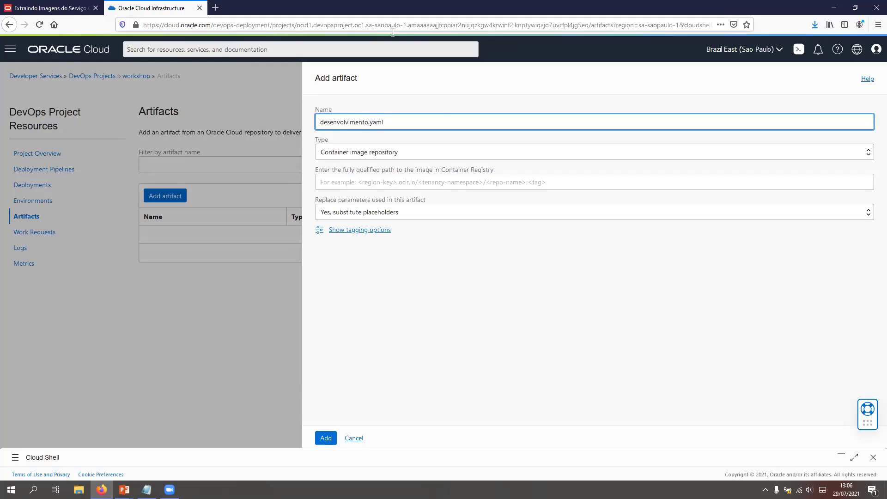
click(431, 151)
click(384, 207)
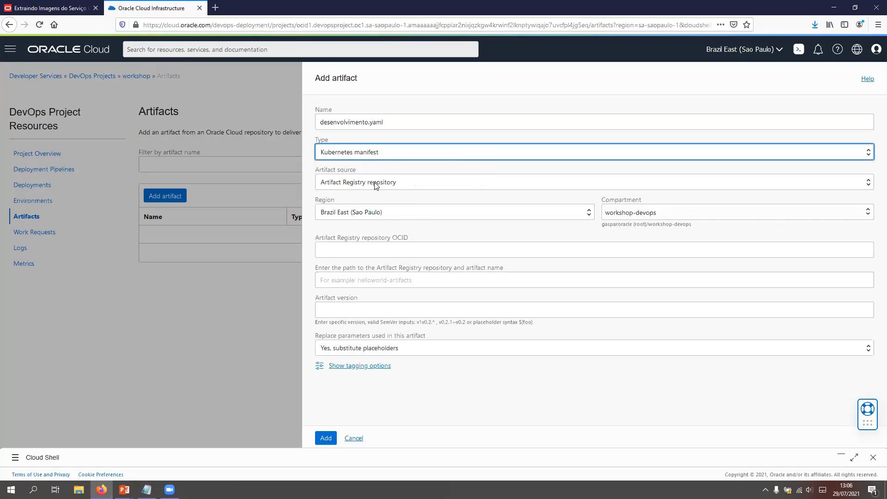
click(408, 183)
click(368, 209)
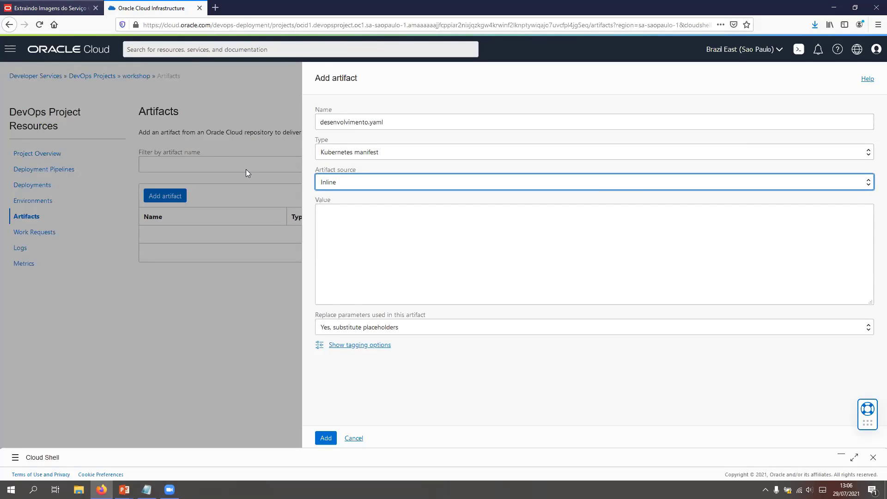
Step: Go back from the Oracle registry documentation to the okedevopsworkshop repository on GitHub and open the LAB02.md guide
click(37, 8)
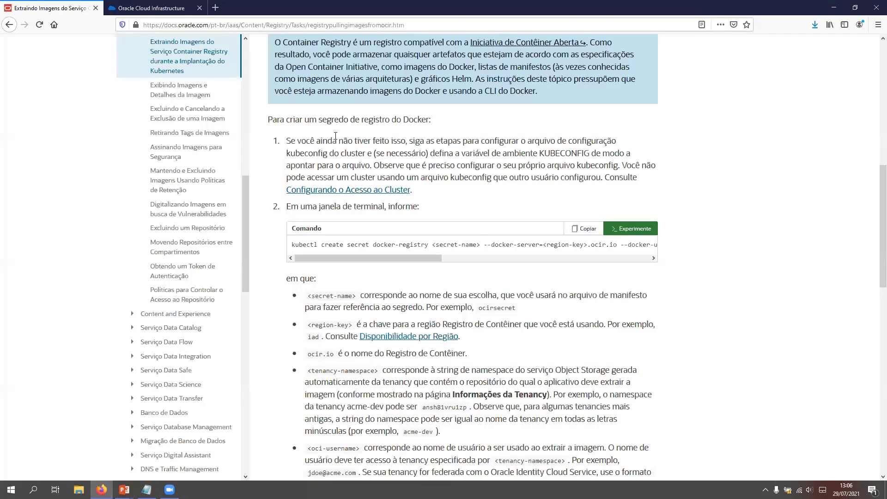
key(alt+Left)
key(alt+Left)
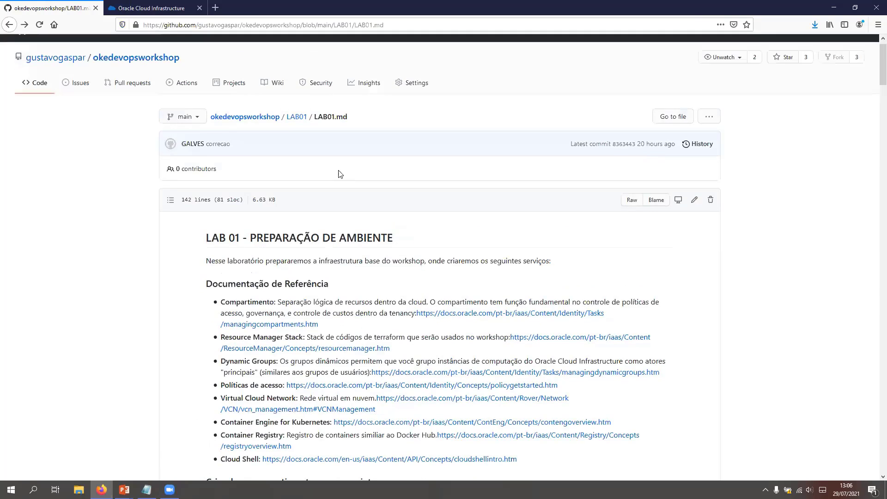
key(alt+Left)
click(191, 202)
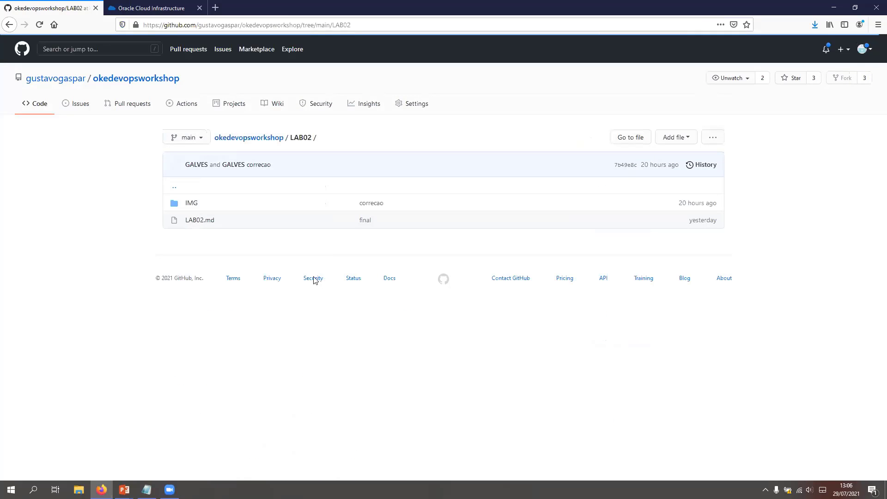
click(204, 219)
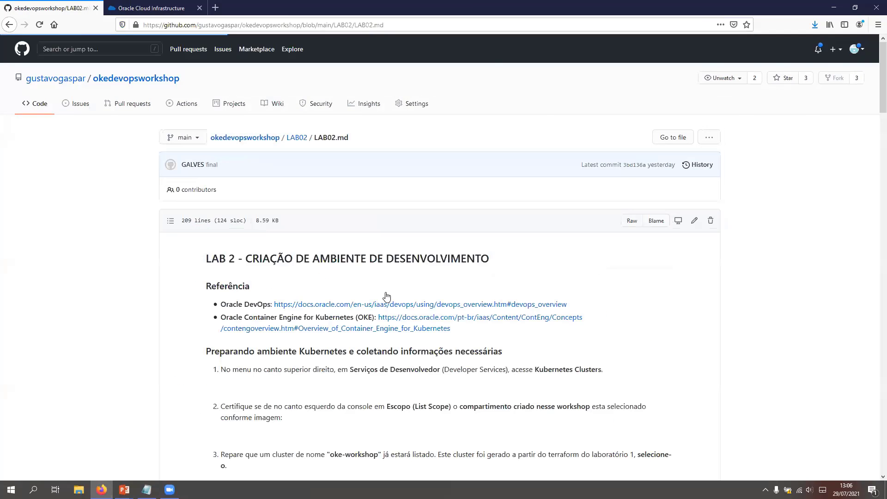
Step: Find the add-artifact instructions in item 32 of the LAB02 guide and open the linked desenvolvimento.yaml manifest in a separate tab
scroll(391, 295, down, 8)
scroll(390, 298, down, 10)
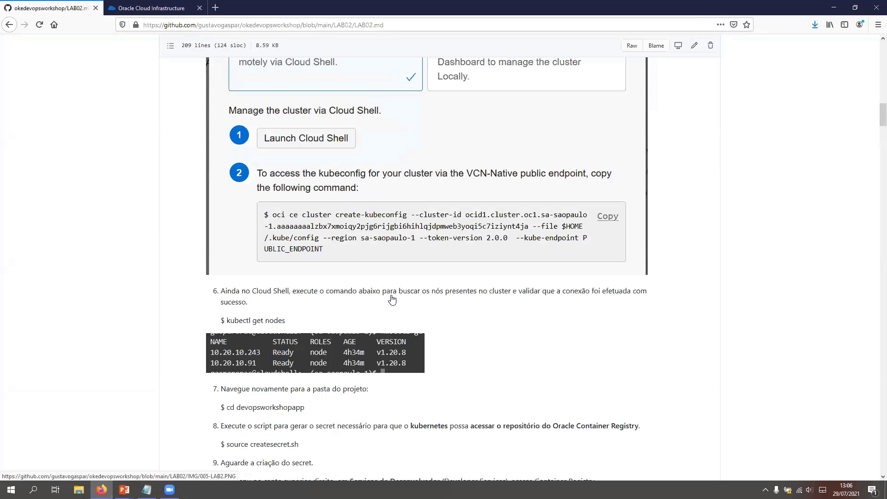
scroll(464, 302, down, 10)
scroll(874, 256, down, 7)
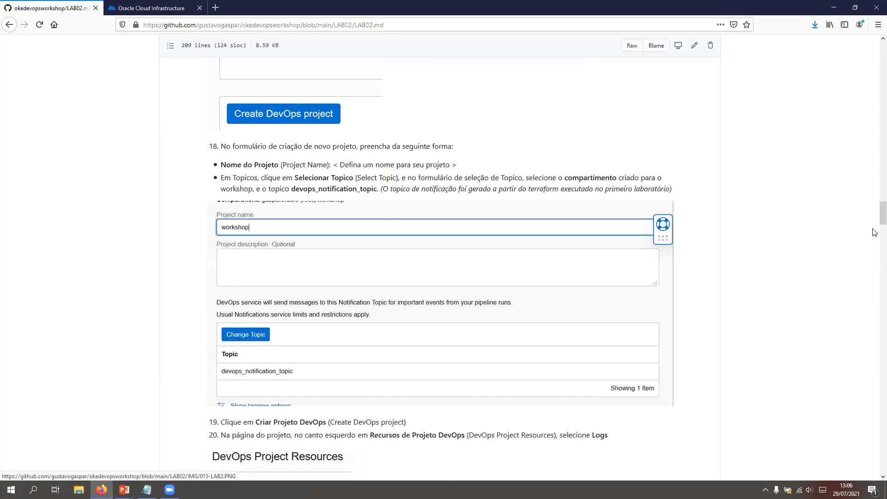
scroll(875, 272, down, 8)
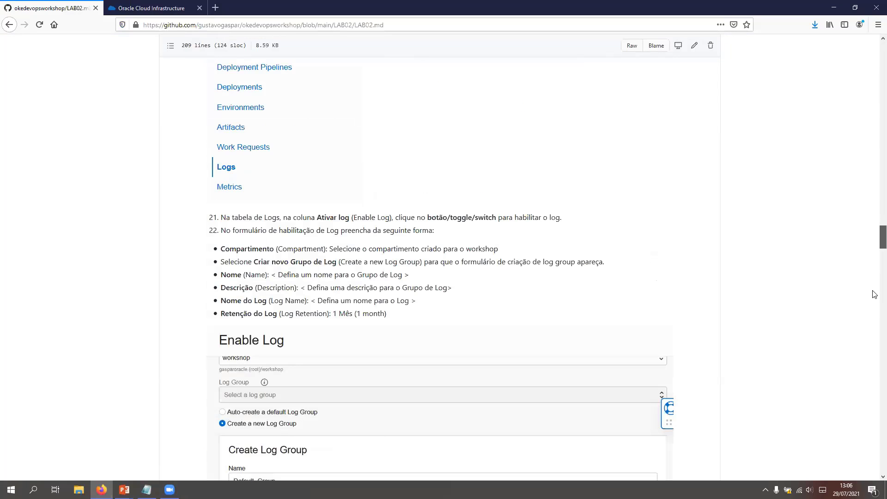
scroll(875, 301, down, 10)
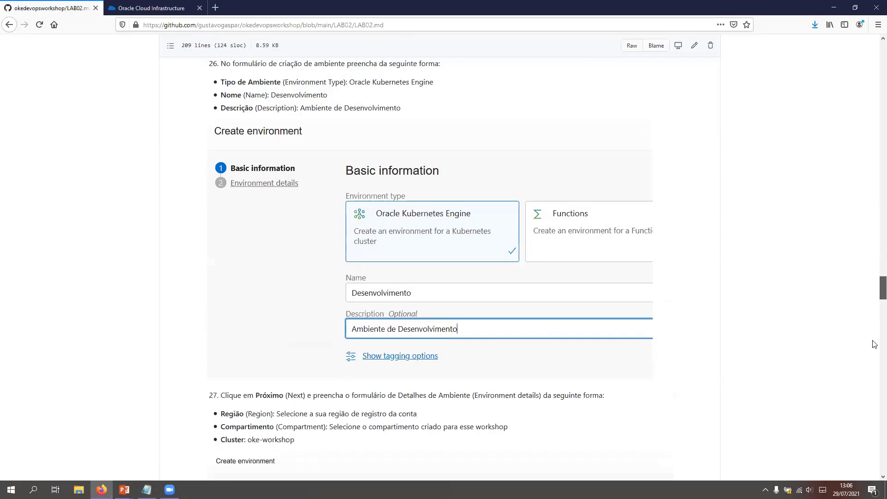
scroll(875, 344, down, 12)
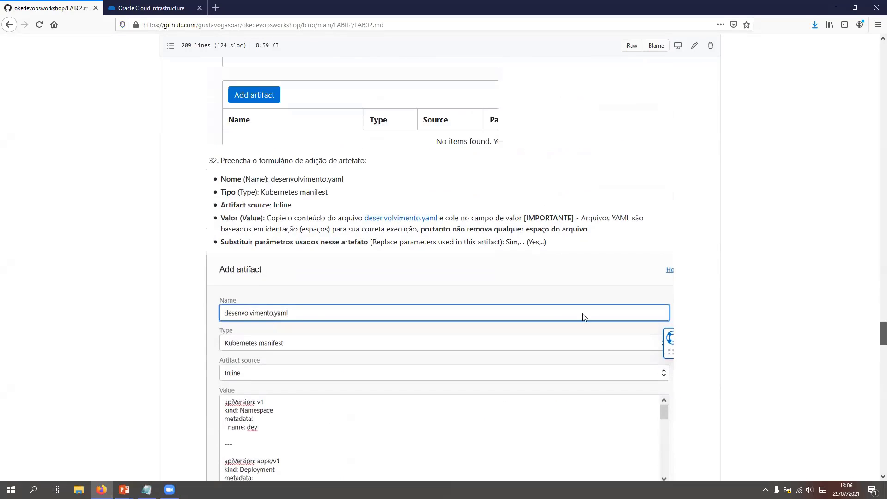
scroll(404, 284, up, 3)
middle_click(404, 285)
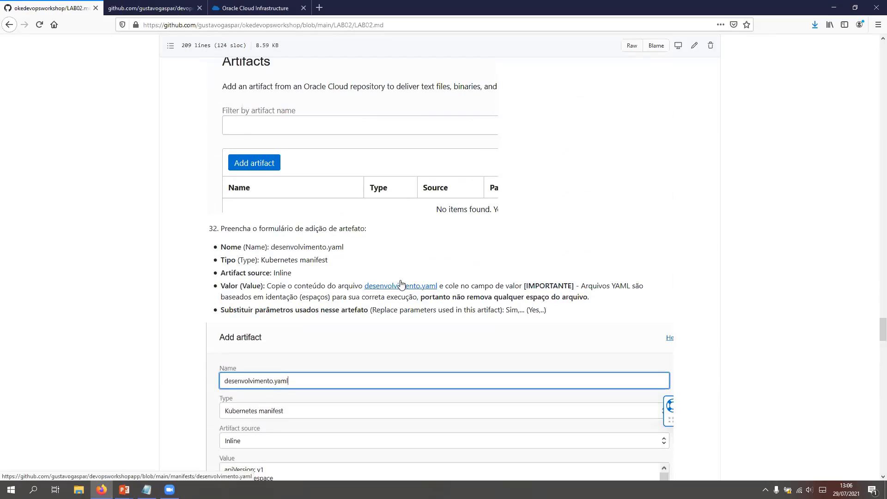
click(161, 7)
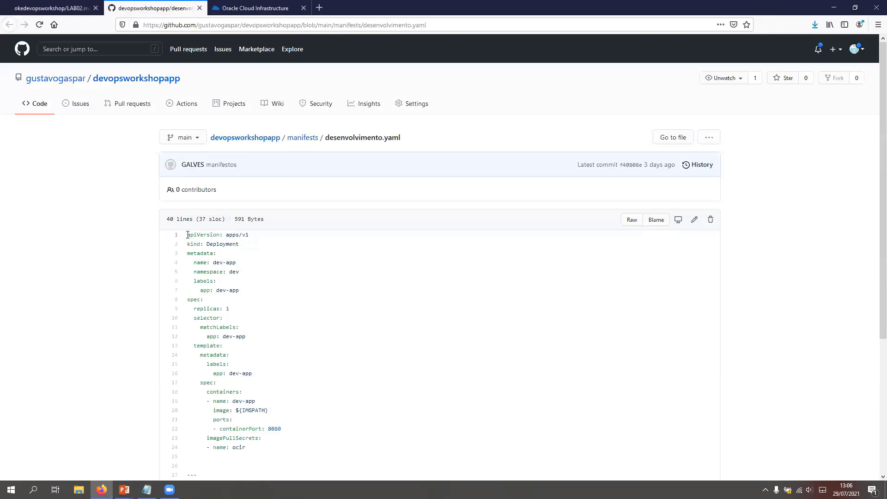
Step: Copy the Deployment section, lines 1 to 24 of desenvolvimento.yaml, into the inline artifact's value in Oracle Cloud and add the artifact
drag(334, 362, 268, 447)
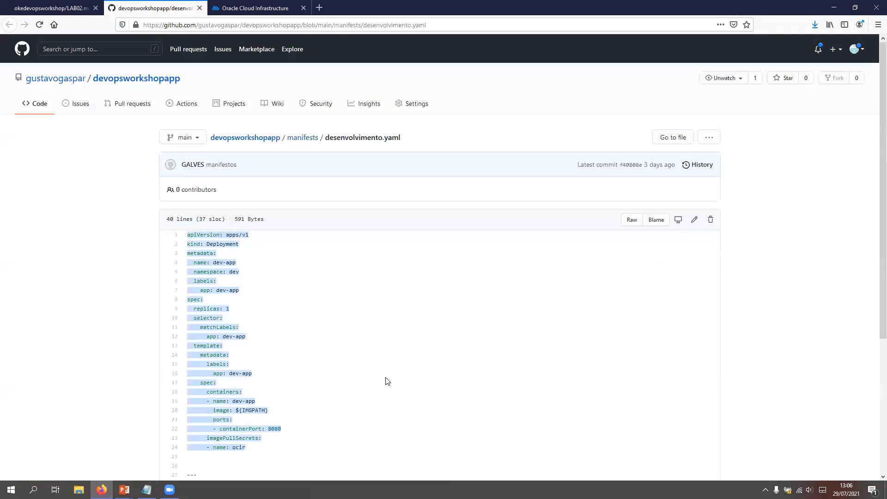
key(ctrl+c)
click(253, 8)
click(362, 219)
key(ctrl+v)
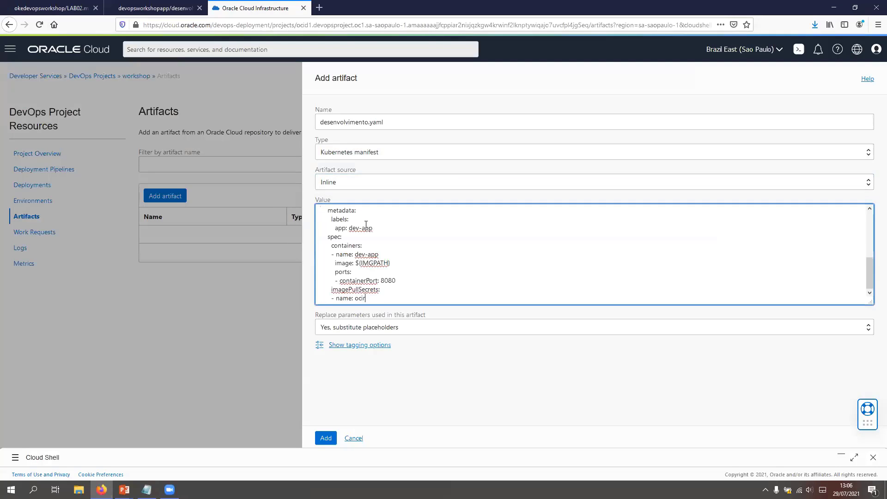
click(323, 437)
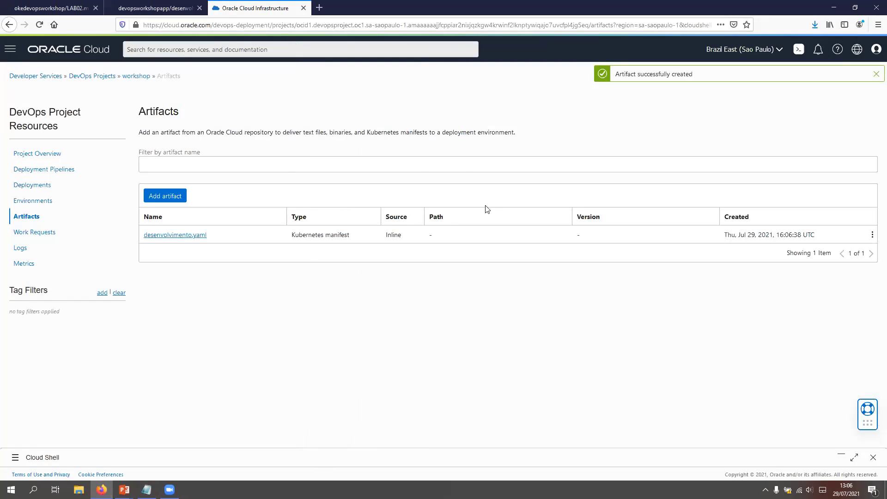
Step: Enable the project's DevOps log workshop_all in a new log group named workshop, with one-month retention
click(18, 249)
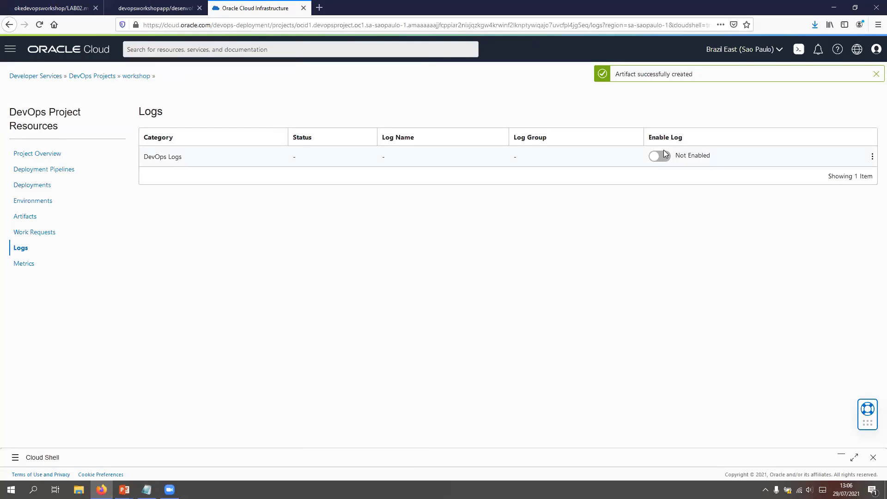
click(661, 157)
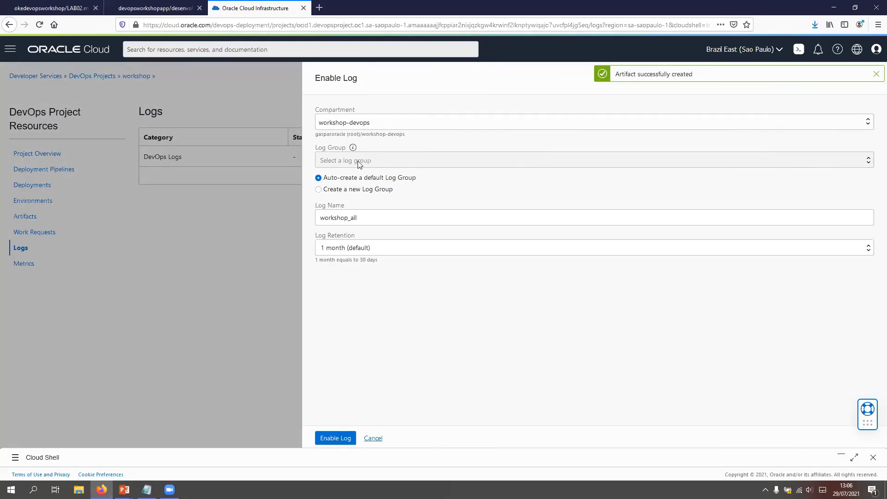
click(318, 189)
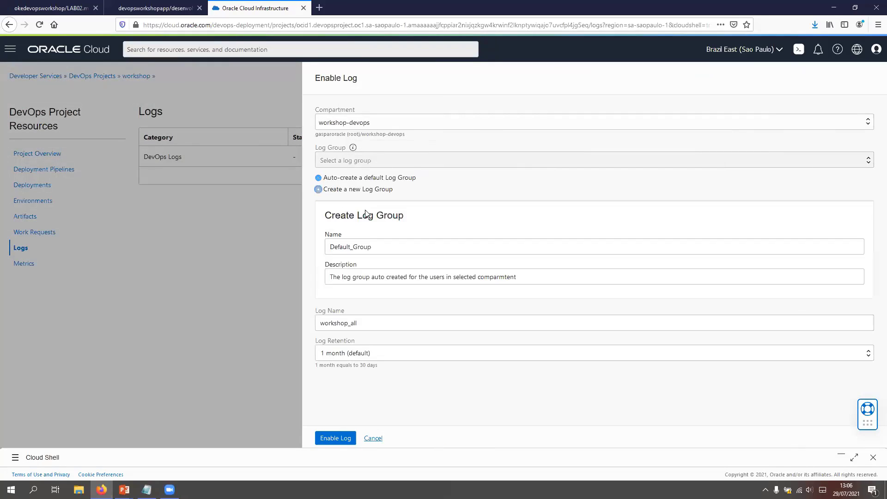
double_click(396, 246)
text(workshop)
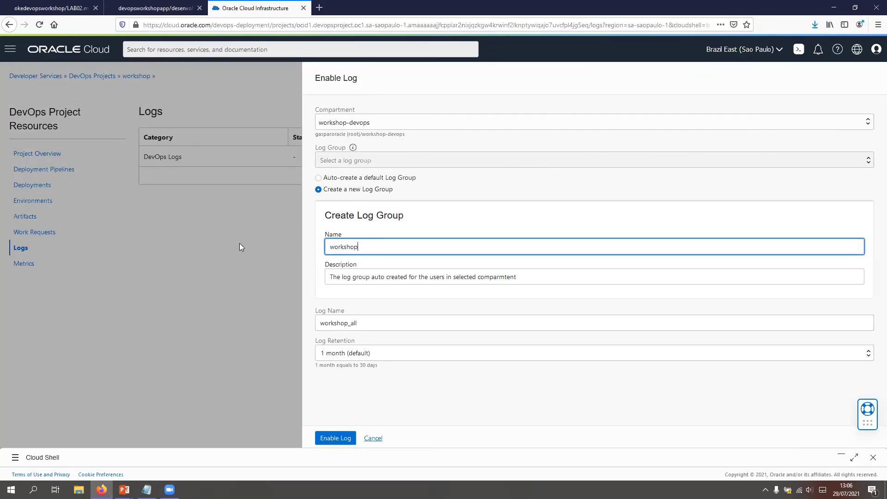
click(327, 438)
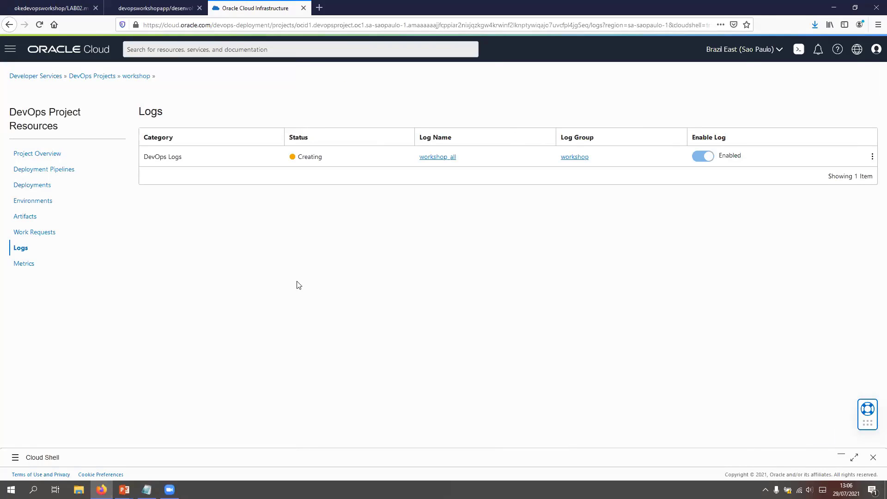
Step: Open the OKE with Oracle DevOps Workshop stack from the root compartment's Resource Manager stacks
click(10, 49)
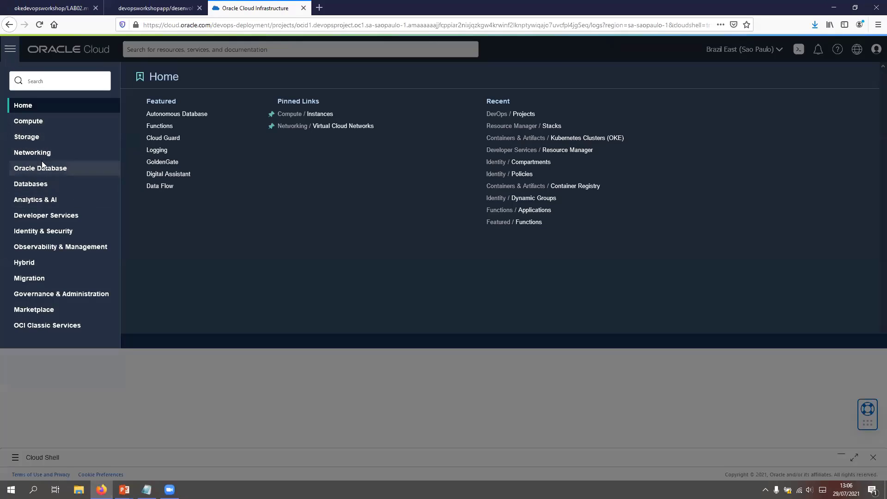
click(51, 219)
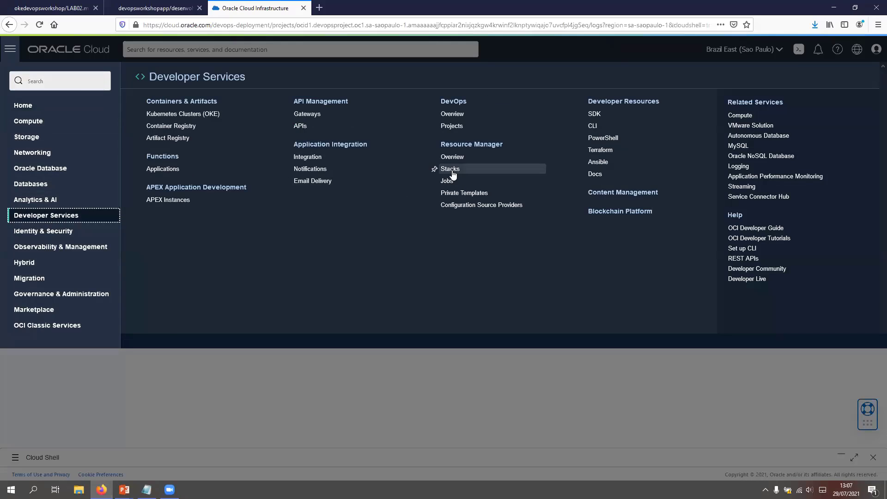
click(452, 172)
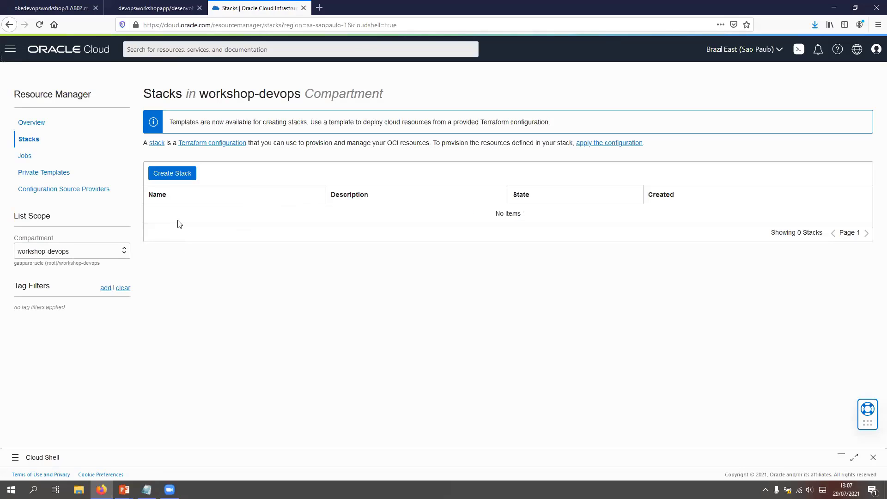
click(100, 249)
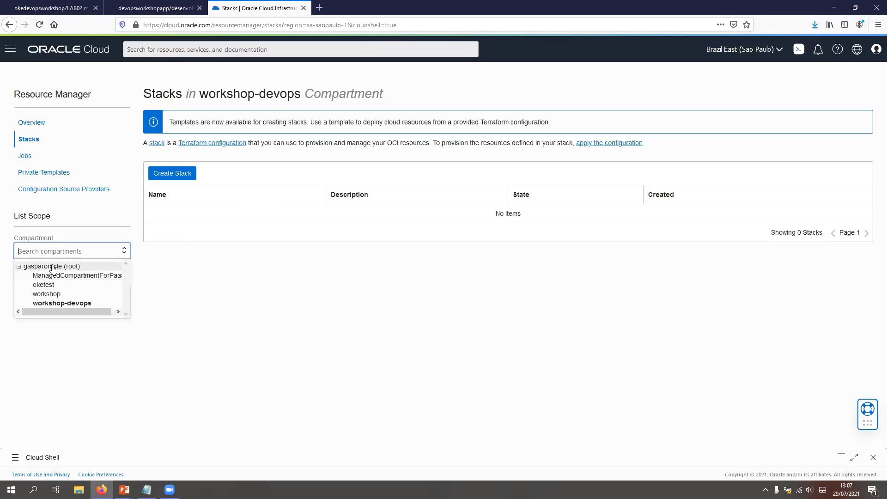
click(51, 267)
click(187, 216)
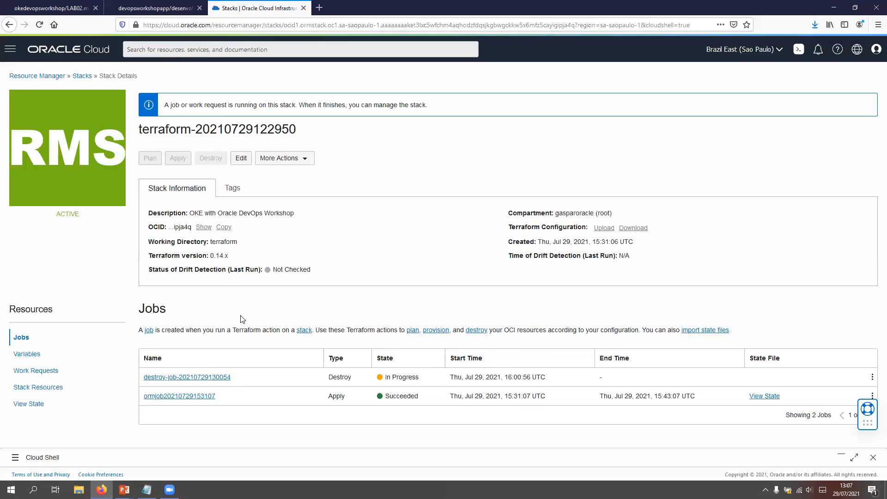
Step: Open the stack's destroy job and check its progress in the log output
click(197, 377)
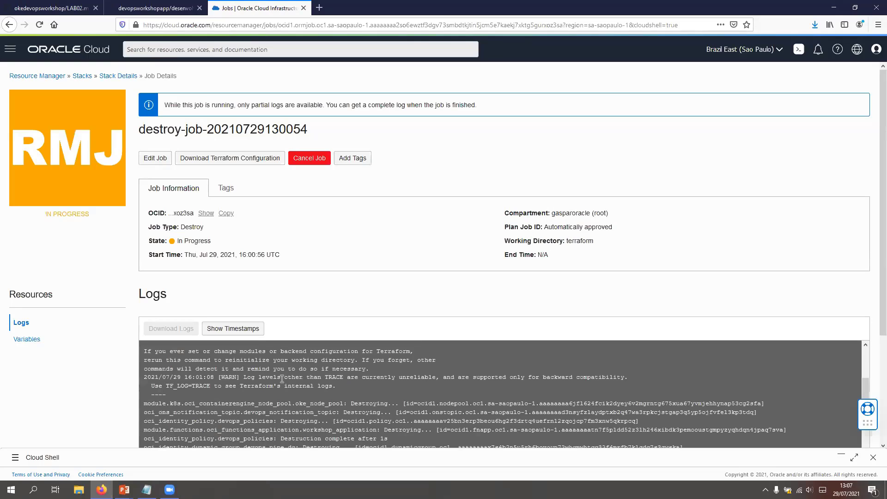
scroll(144, 371, down, 3)
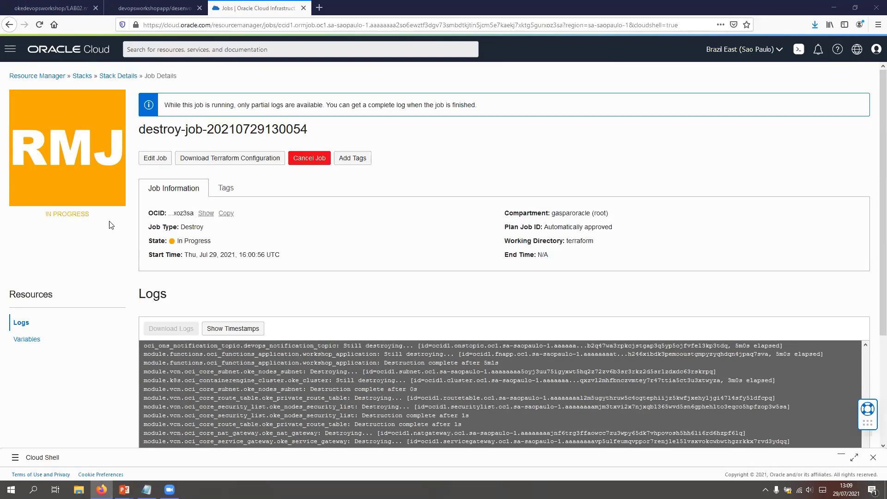
scroll(258, 361, down, 2)
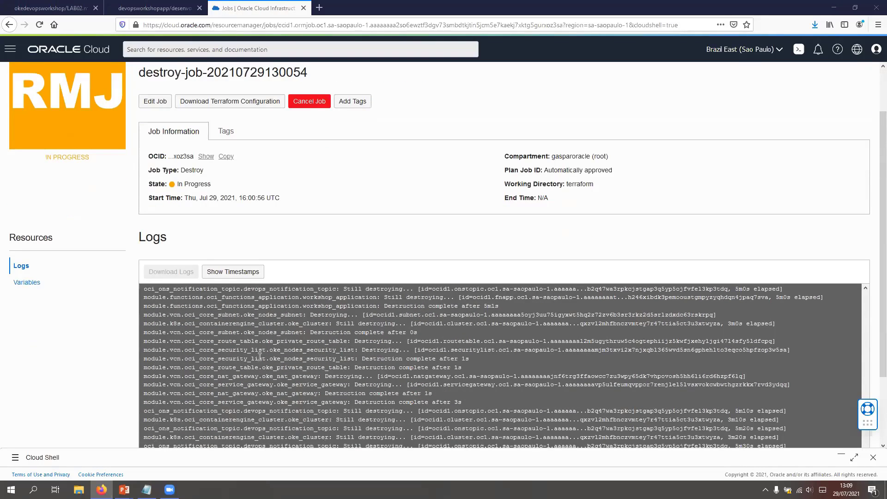
scroll(259, 356, down, 2)
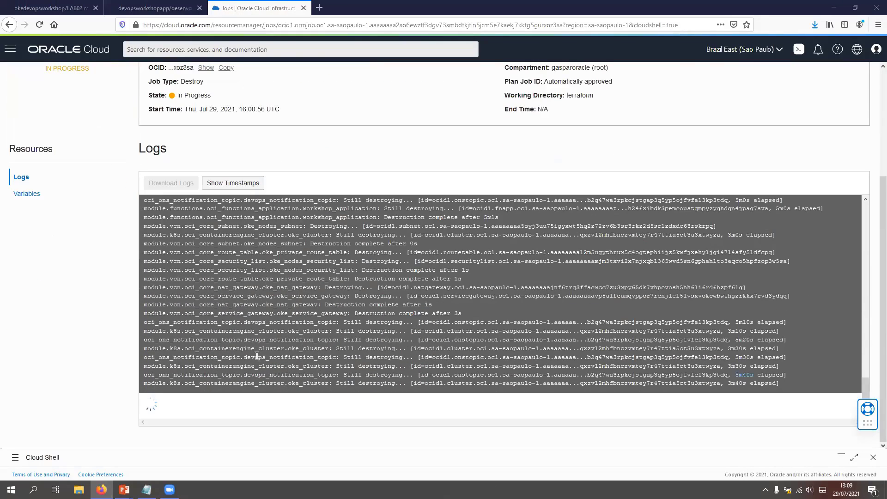
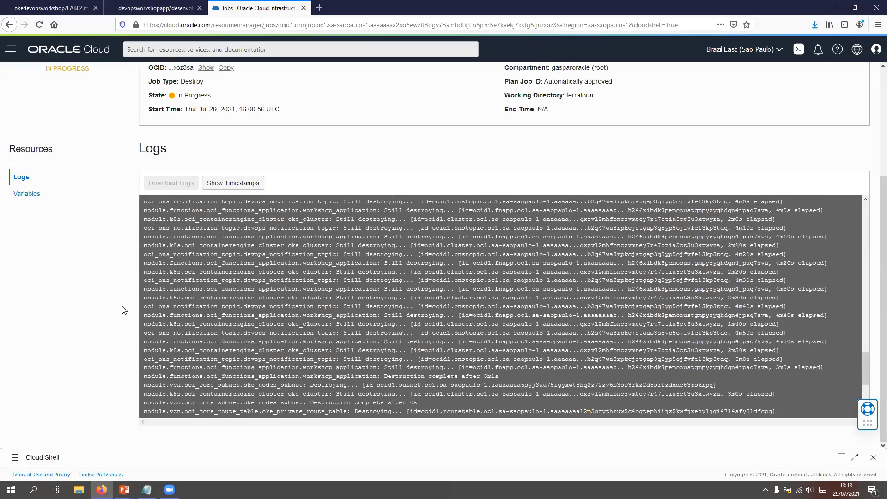
scroll(77, 90, up, 4)
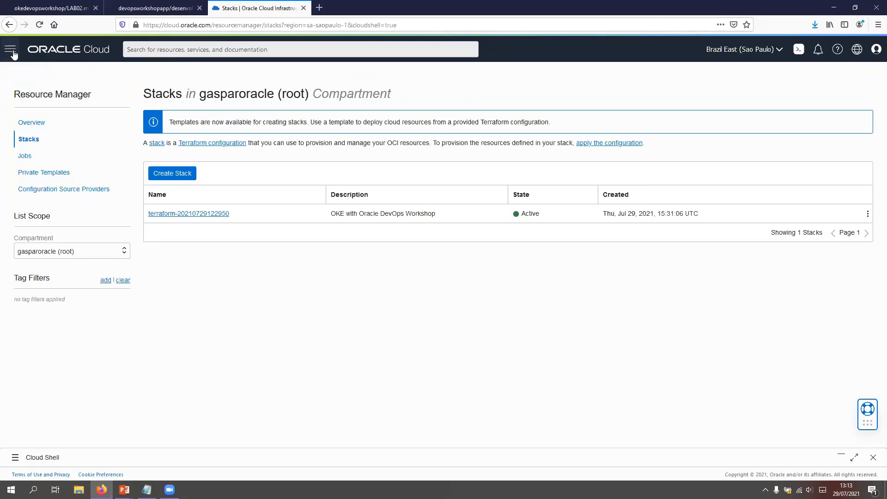
Step: Check the list of Kubernetes clusters (OKE) in the workshop-devops compartment
click(10, 49)
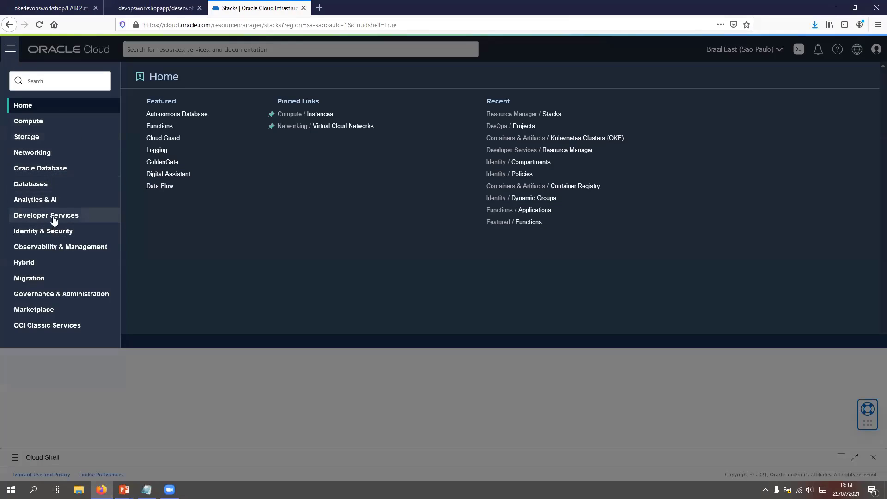
click(71, 216)
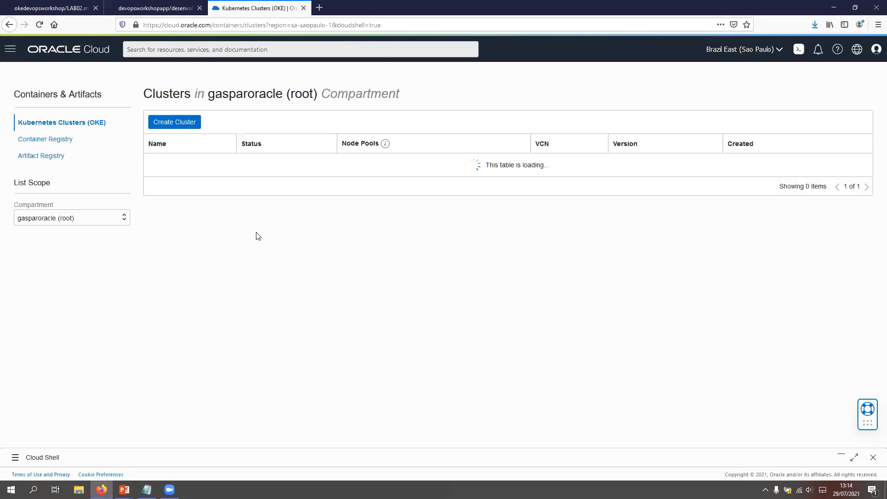
click(62, 221)
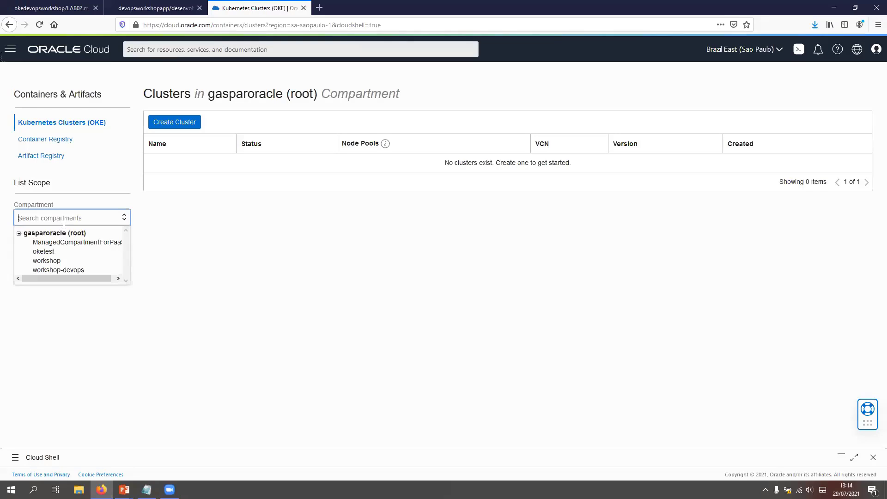
click(53, 269)
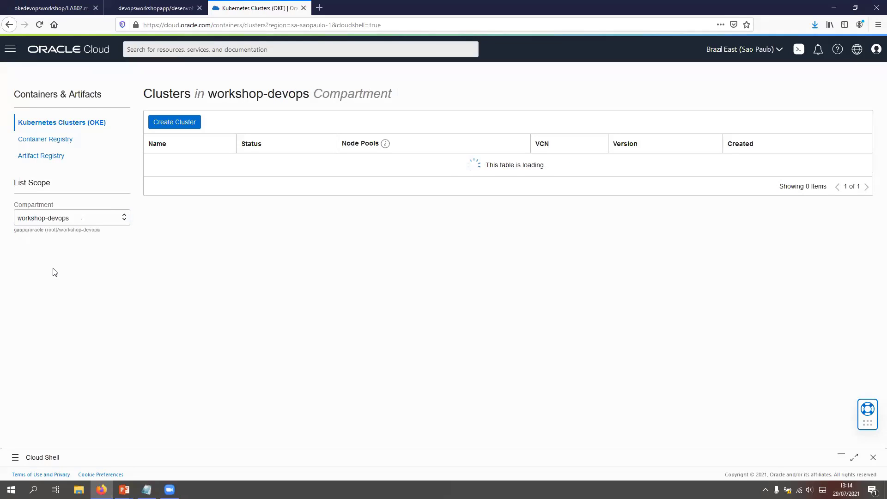
click(94, 223)
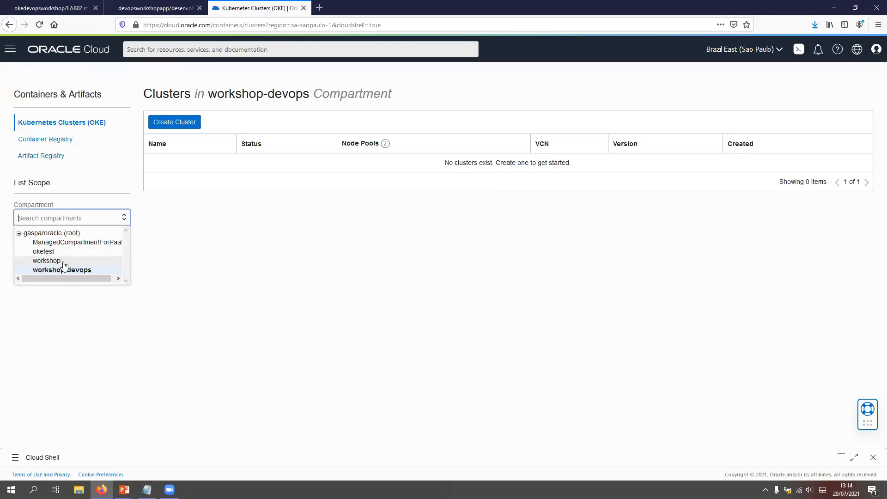
click(249, 171)
Step: Cancel the in-progress destroy job of the OKE with Oracle DevOps Workshop stack in the root compartment
click(10, 49)
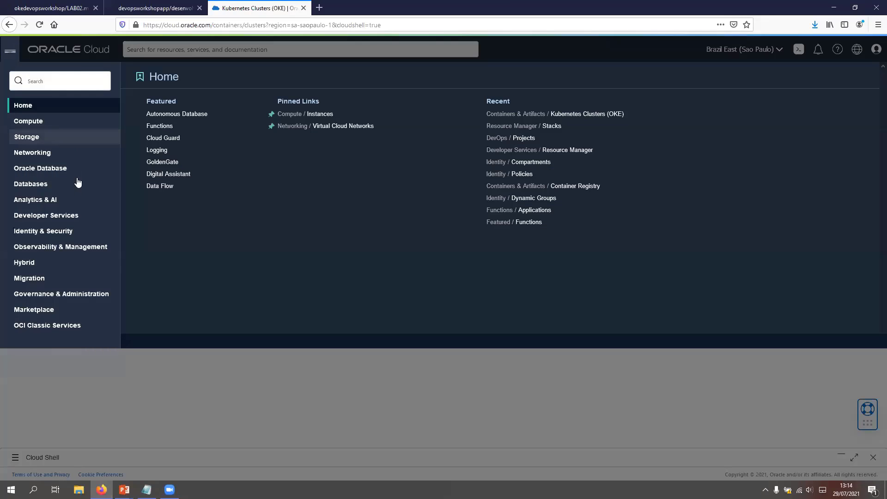
click(92, 217)
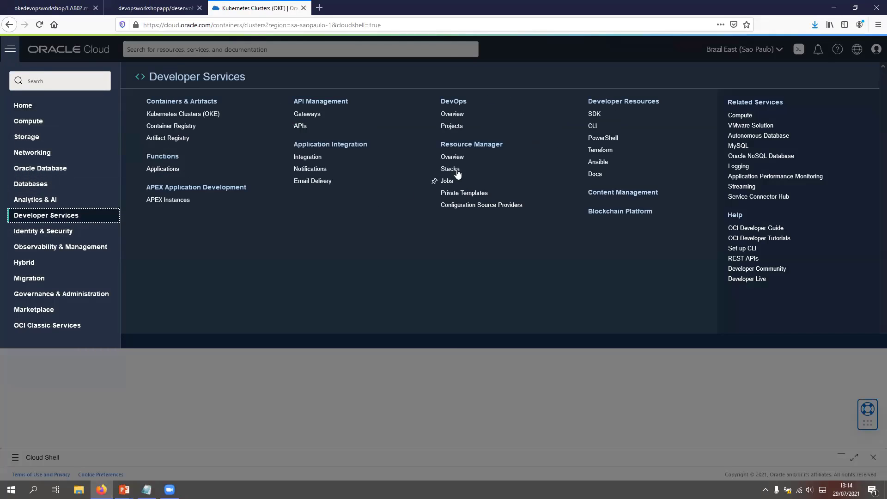
click(483, 176)
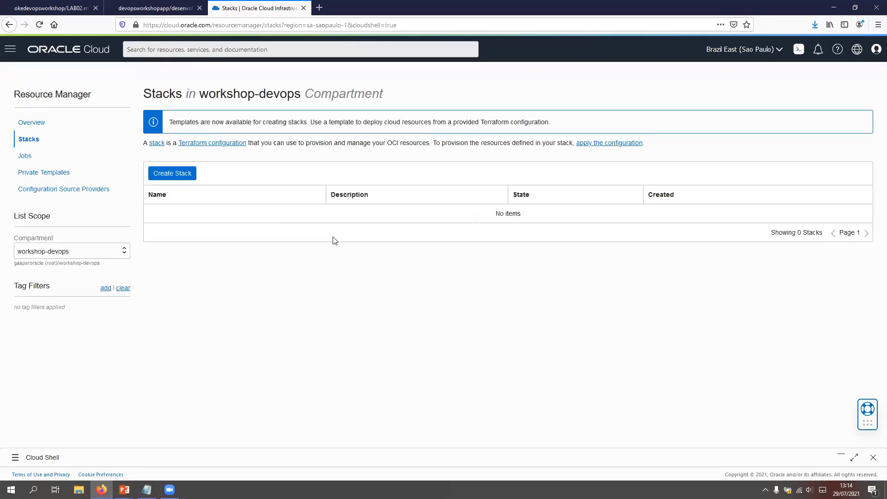
click(94, 251)
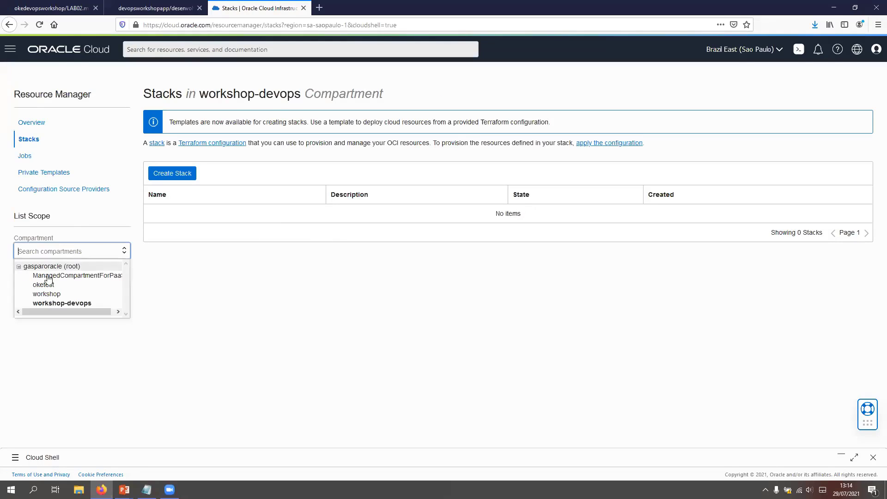
click(57, 267)
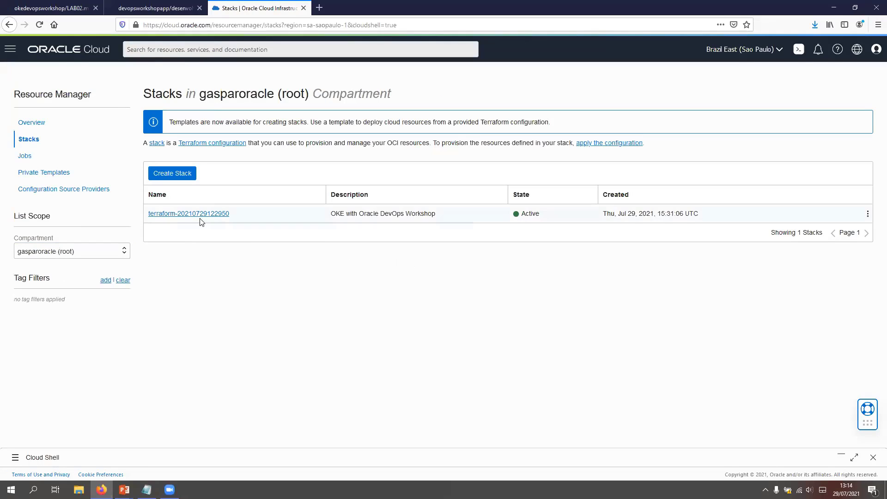
click(203, 215)
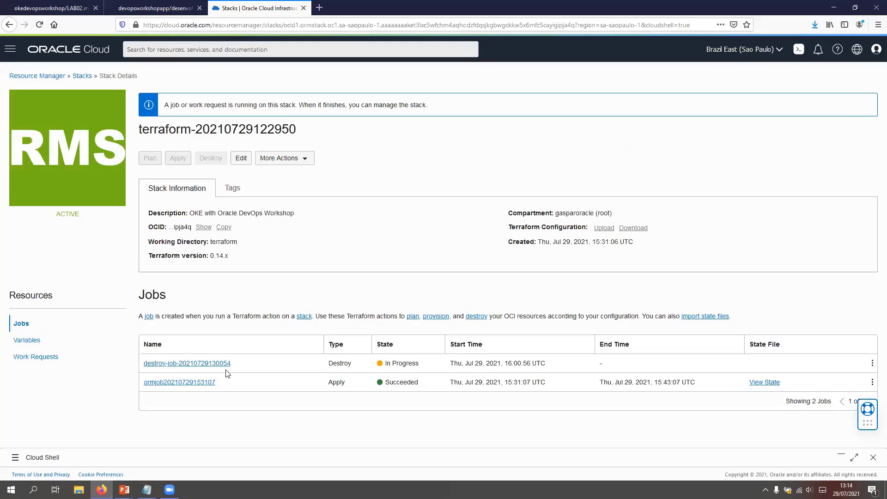
click(306, 160)
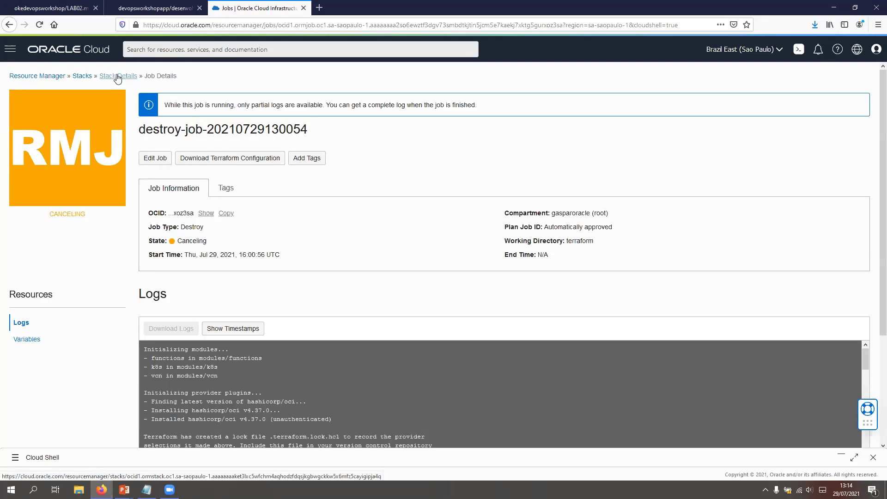
Step: Reopen the OKE with Oracle DevOps Workshop stack from the stacks list and run an apply job on it
click(78, 77)
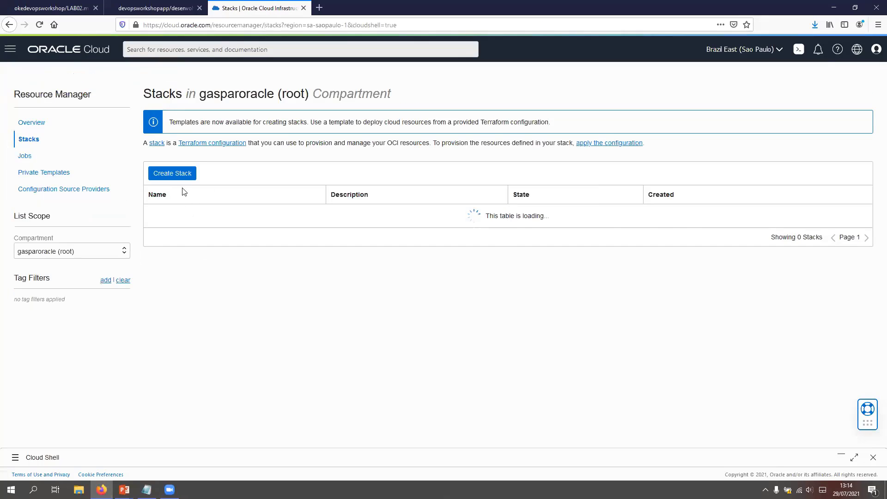
click(187, 213)
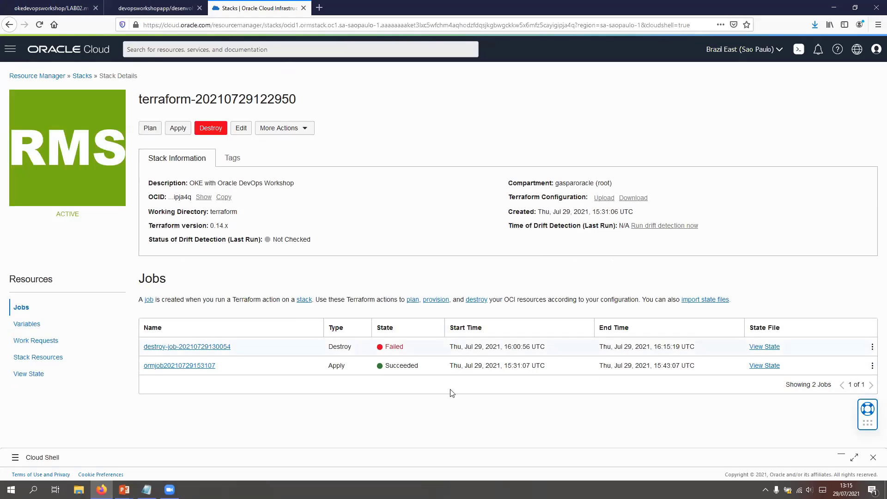
click(178, 130)
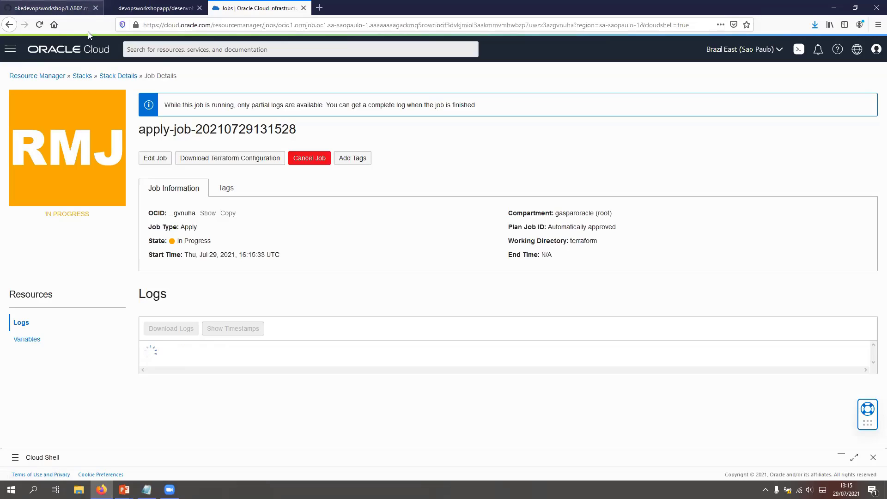
Step: Open the LAB 03 validation environment guide from the okedevopsworkshop repository on GitHub and read its opening instructions up to the Functions section
key(ctrl+Tab)
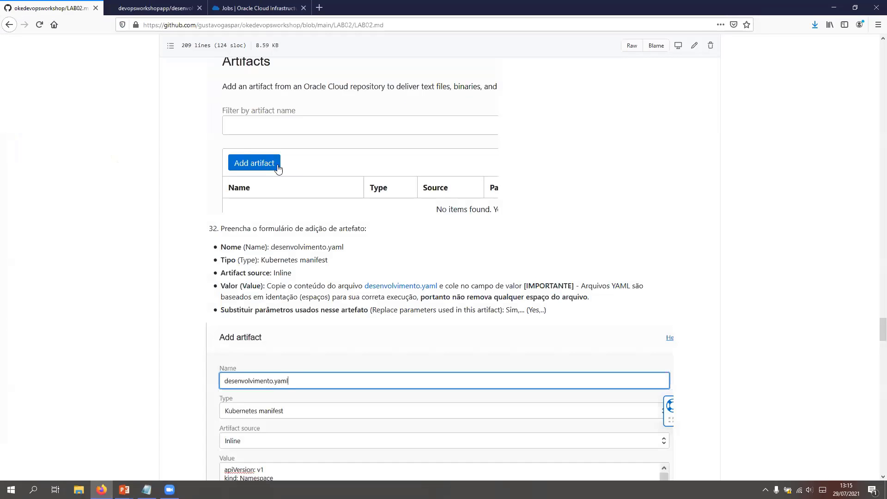
scroll(289, 171, up, 10)
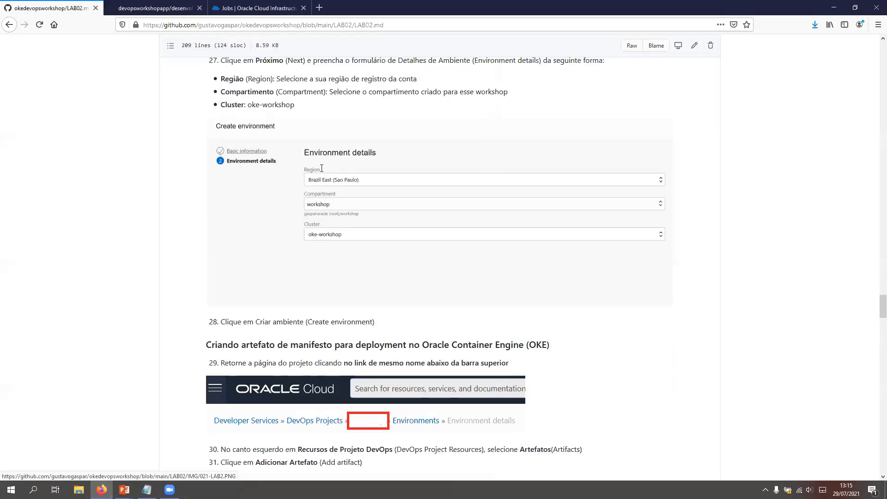
scroll(347, 172, up, 20)
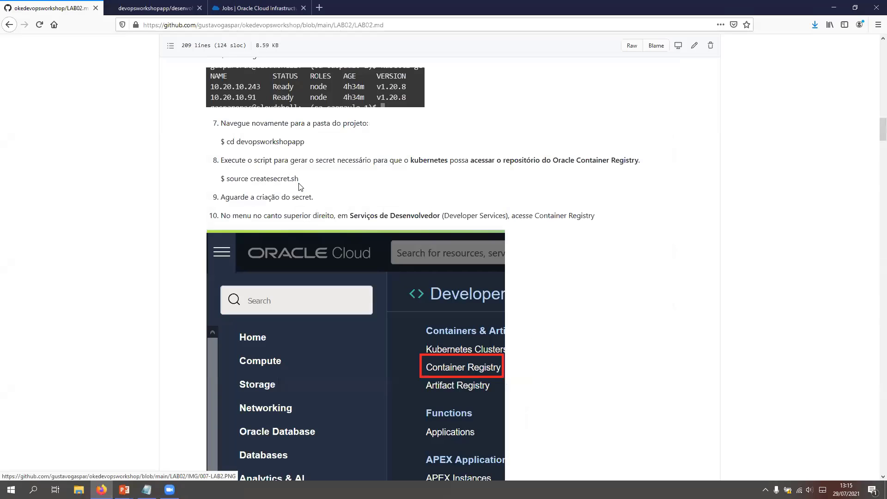
scroll(284, 134, up, 15)
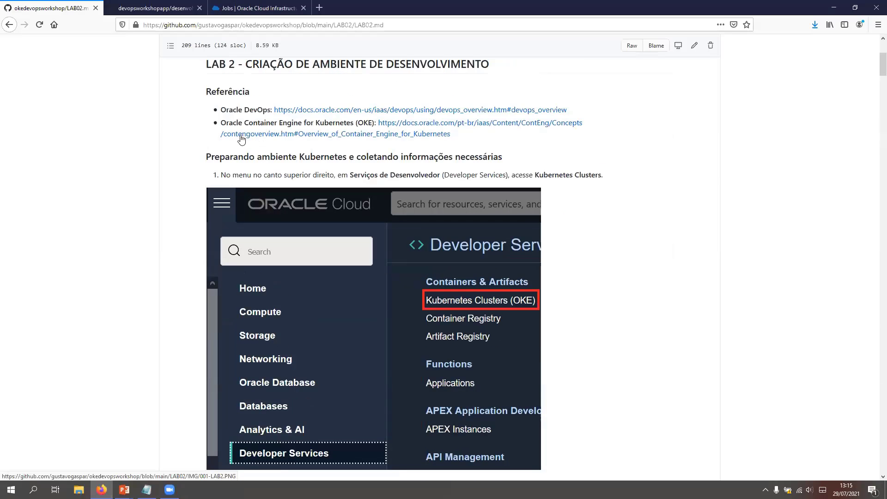
click(295, 138)
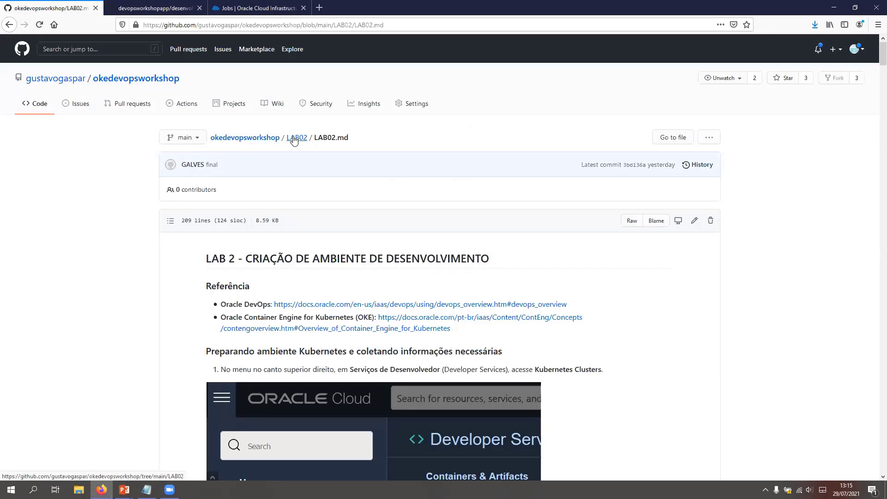
click(246, 138)
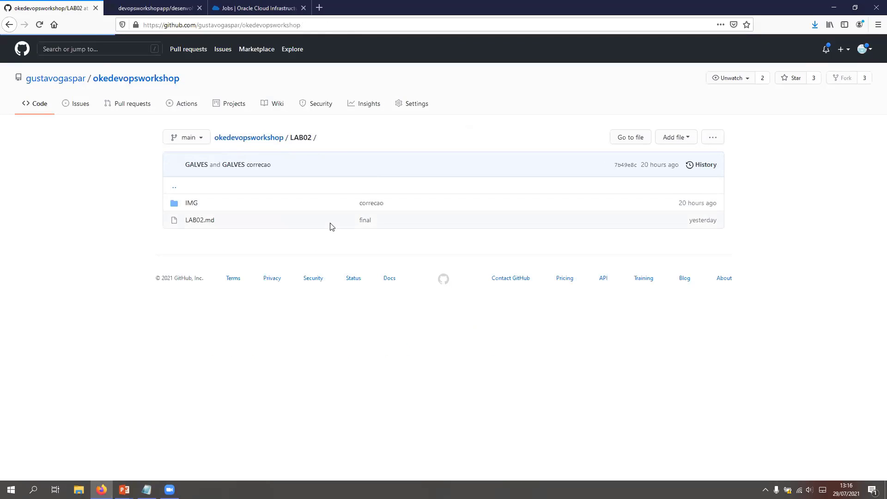
scroll(290, 363, down, 1)
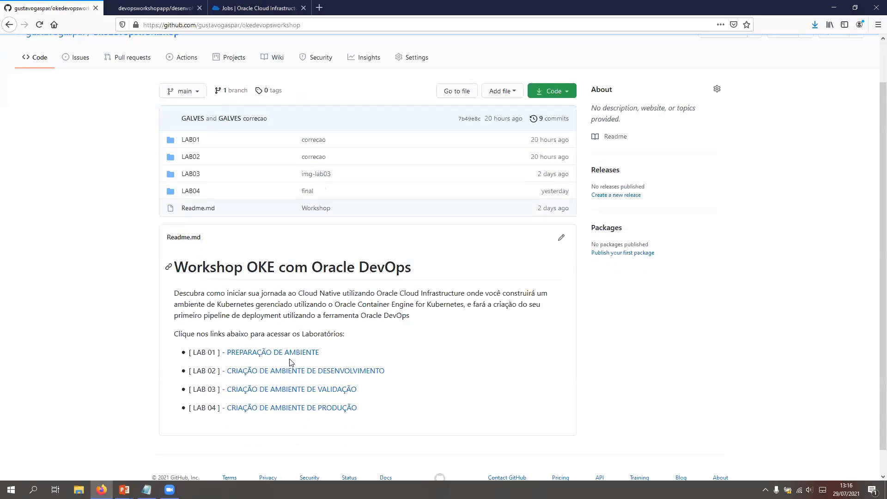
scroll(293, 305, down, 1)
click(301, 362)
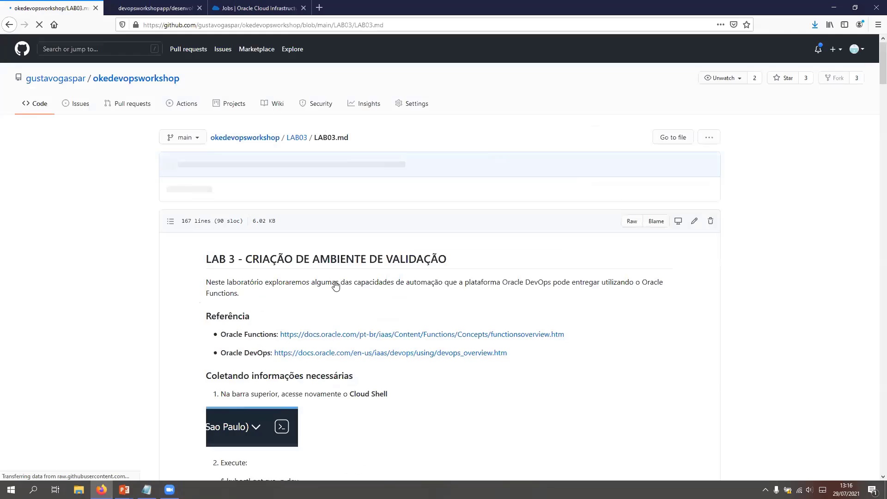
scroll(313, 249, down, 2)
scroll(496, 280, down, 4)
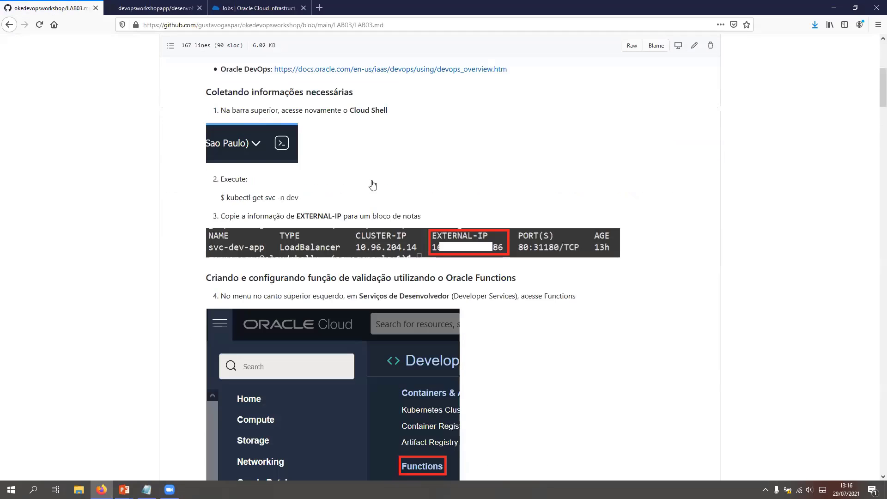
scroll(405, 262, down, 5)
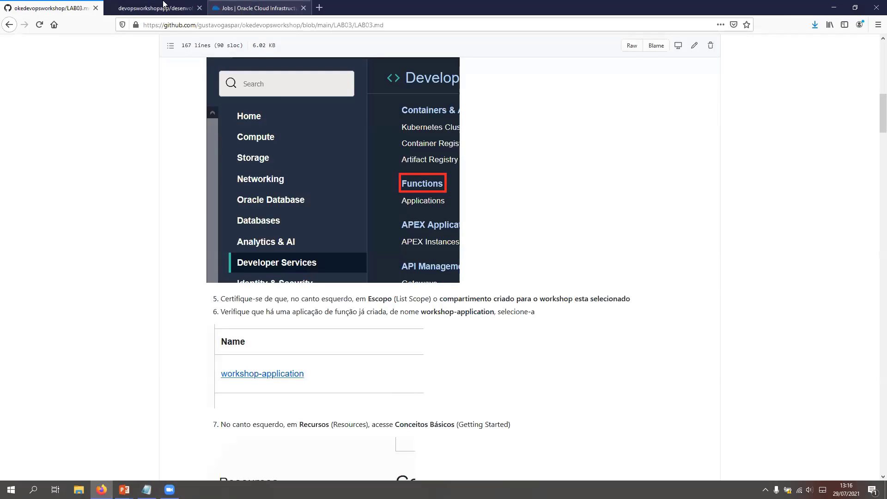
Step: Switch back to Oracle Cloud and list the Functions applications in the workshop-devops compartment
click(191, 9)
key(ctrl+Tab)
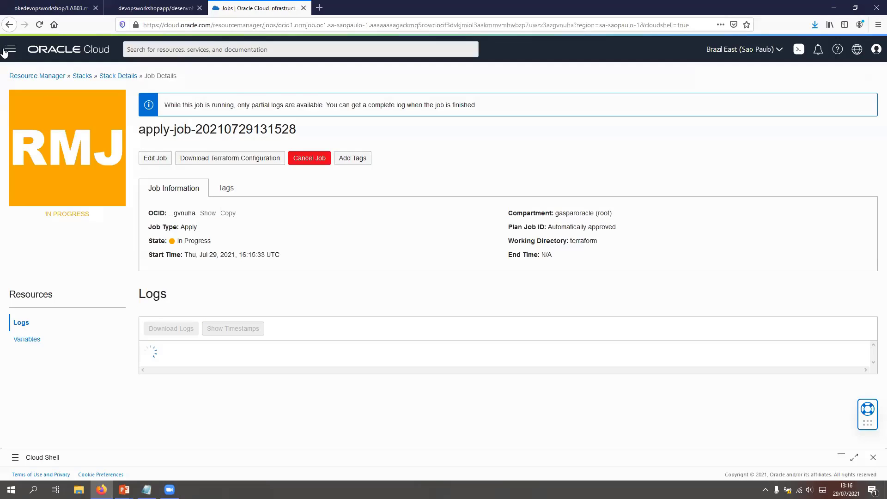
key(alt+Tab)
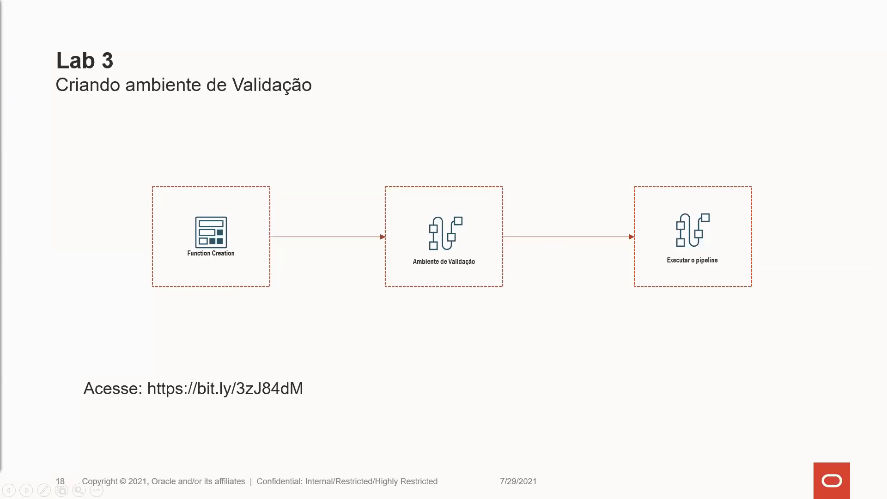
key(alt+Tab)
click(10, 49)
click(66, 215)
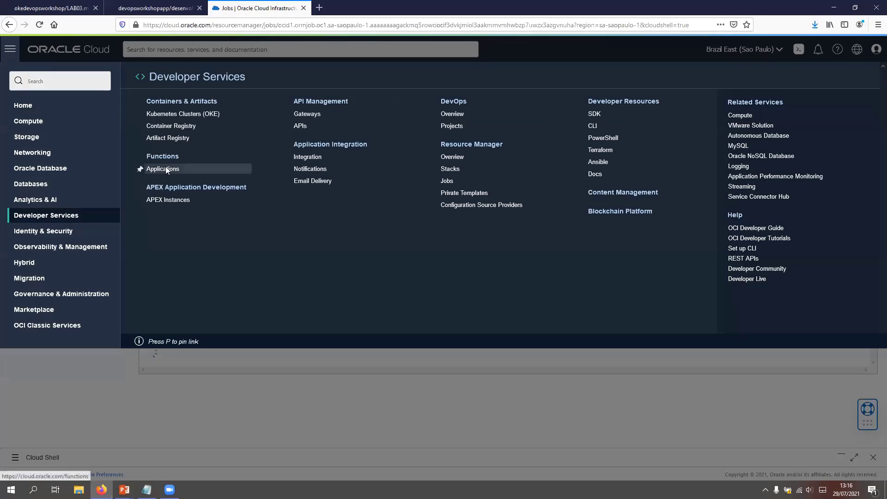
click(163, 169)
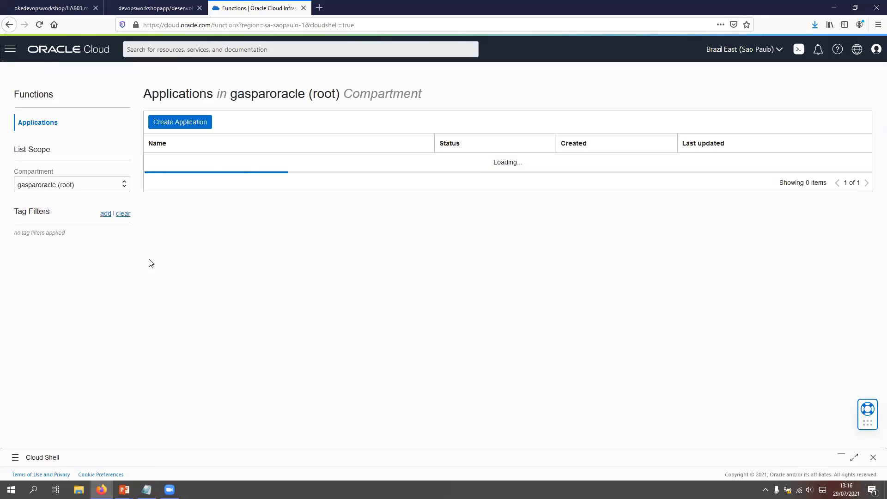
click(91, 188)
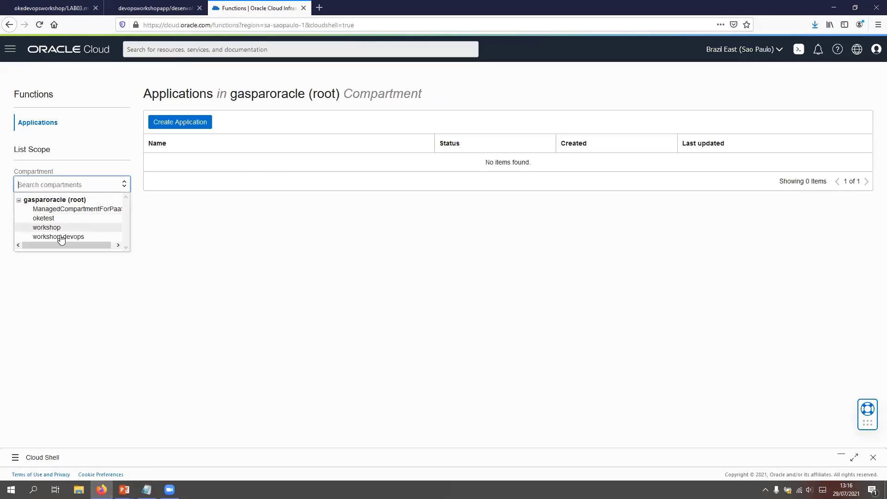
click(62, 237)
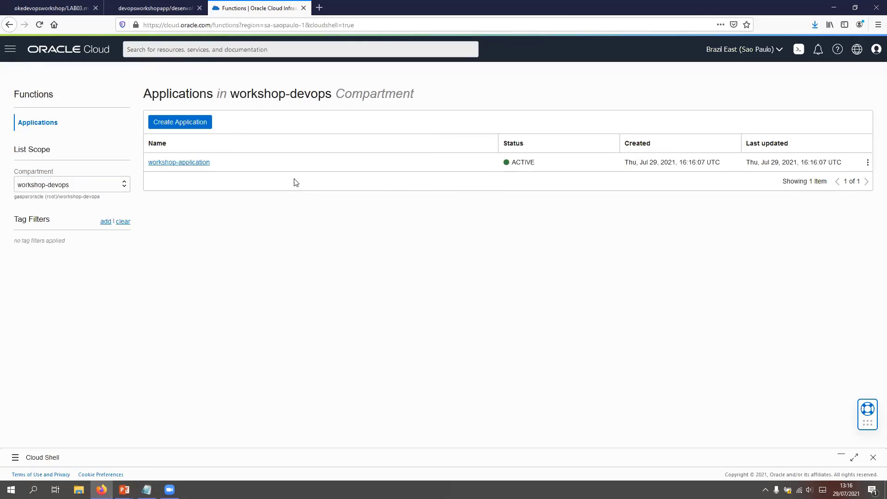
Step: Open workshop-application and bring up its Getting Started instructions for Cloud Shell Setup
right_click(197, 162)
click(182, 162)
click(166, 163)
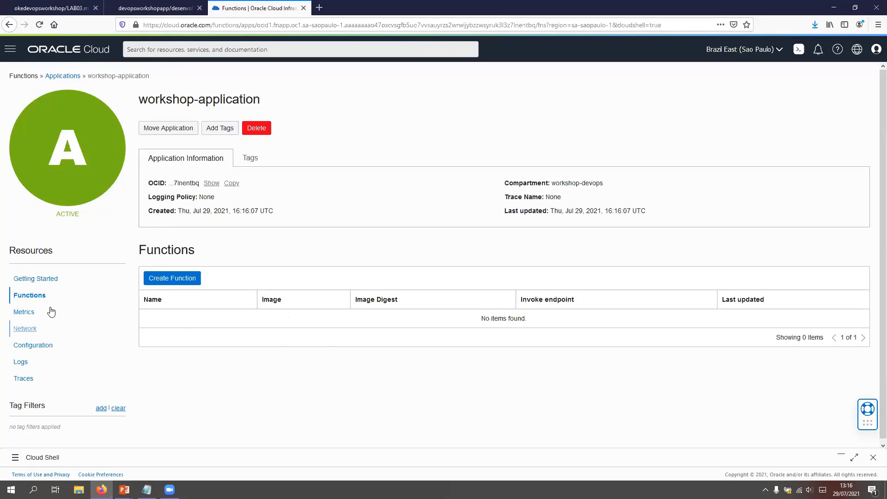
click(46, 279)
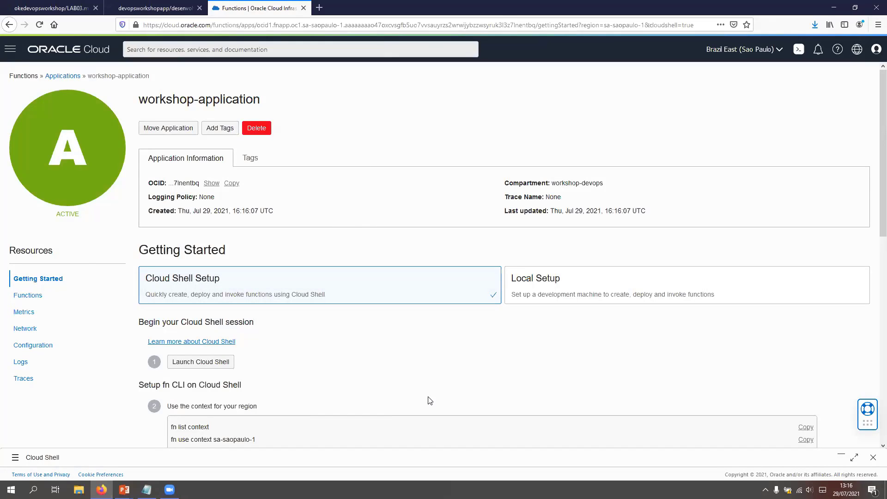
scroll(323, 355, down, 3)
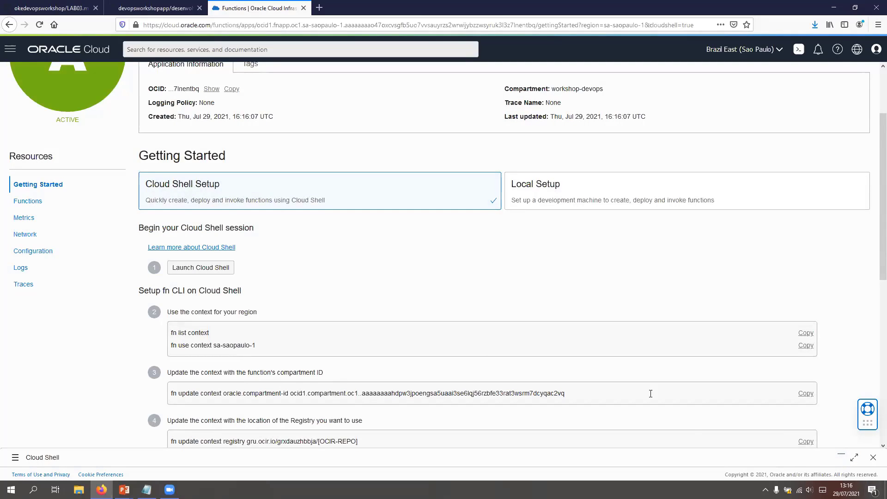
Step: Restore the Cloud Shell terminal and run the setup guide's command that switches the fn context to sa-saopaulo-1
click(841, 457)
scroll(329, 266, down, 1)
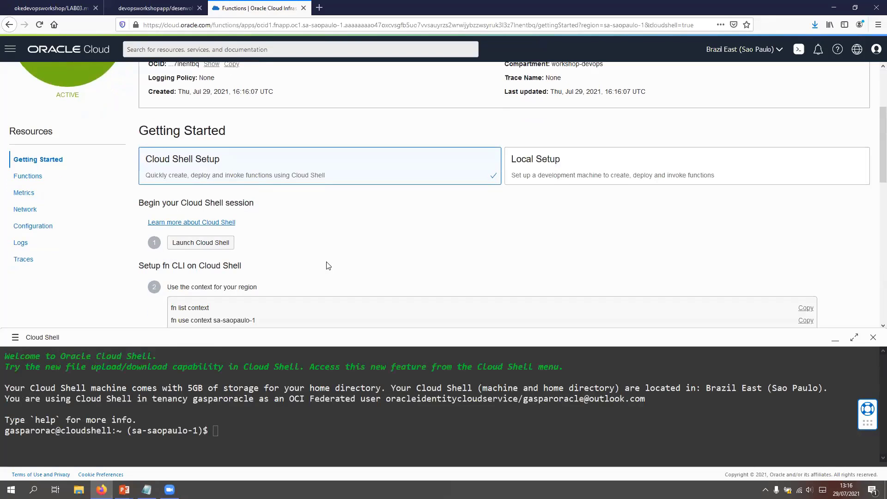
scroll(569, 238, down, 3)
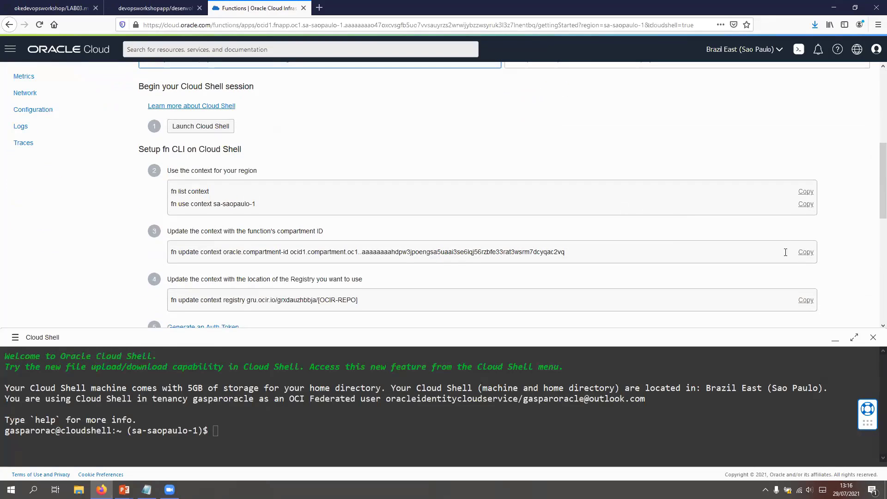
click(805, 204)
click(346, 429)
key(ctrl+v)
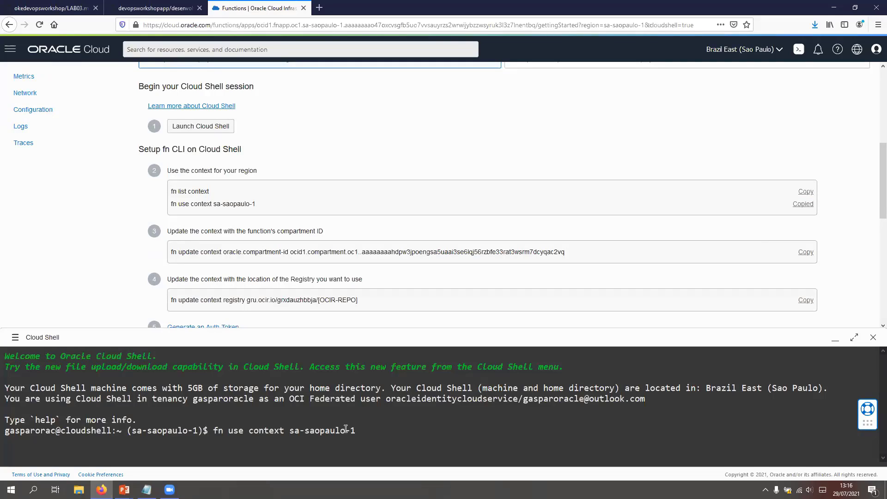
key(Return)
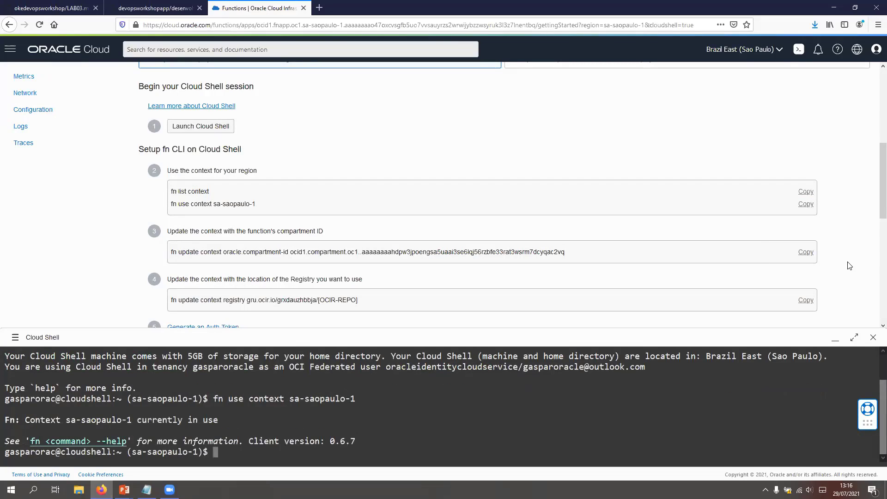
Step: Update the fn context with the function's compartment ID using the command given in step 3 of the setup guide
click(806, 252)
key(ctrl+v)
key(Return)
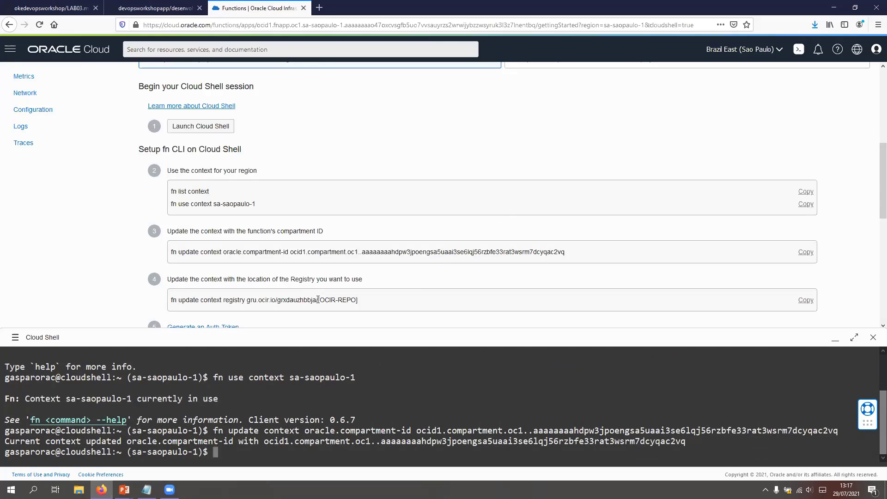
Step: Update the fn context registry with the guide's registry path, using fnvalidation in place of [OCIR-REPO]
mouse_move(316, 299)
mouse_down()
mouse_move(172, 301)
mouse_move(326, 300)
mouse_move(318, 301)
mouse_up()
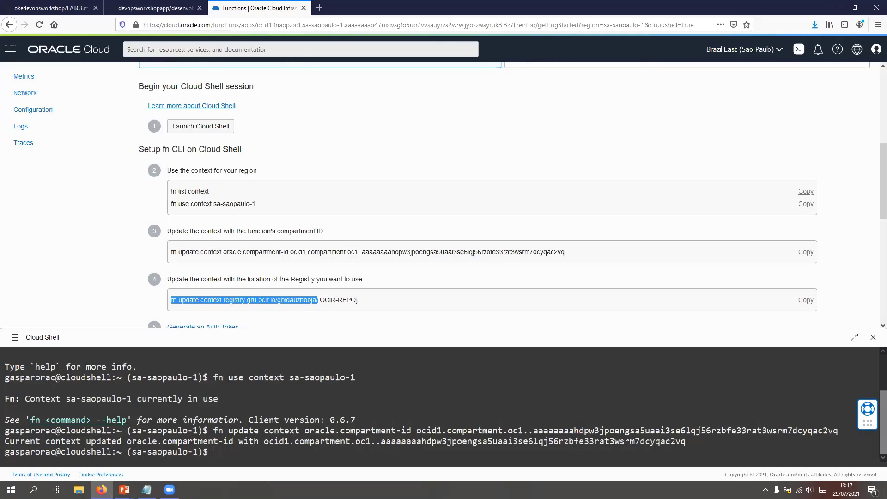
key(ctrl+v)
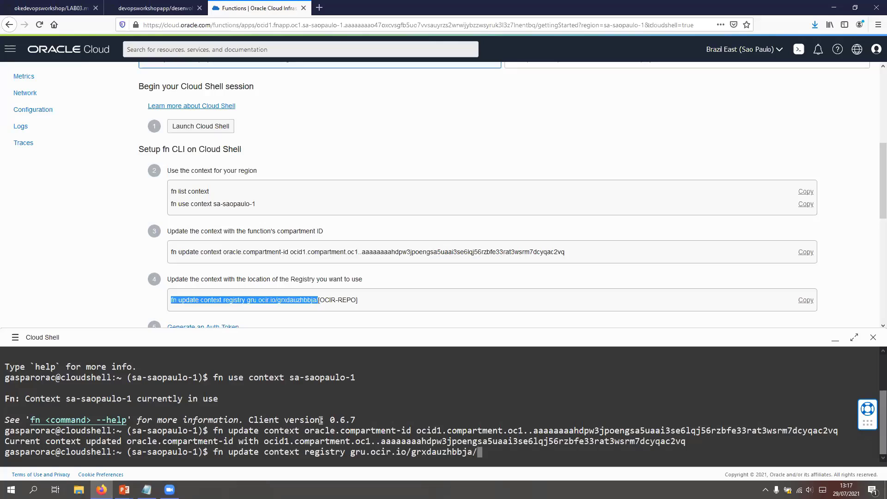
text(fnvalidation)
key(Return)
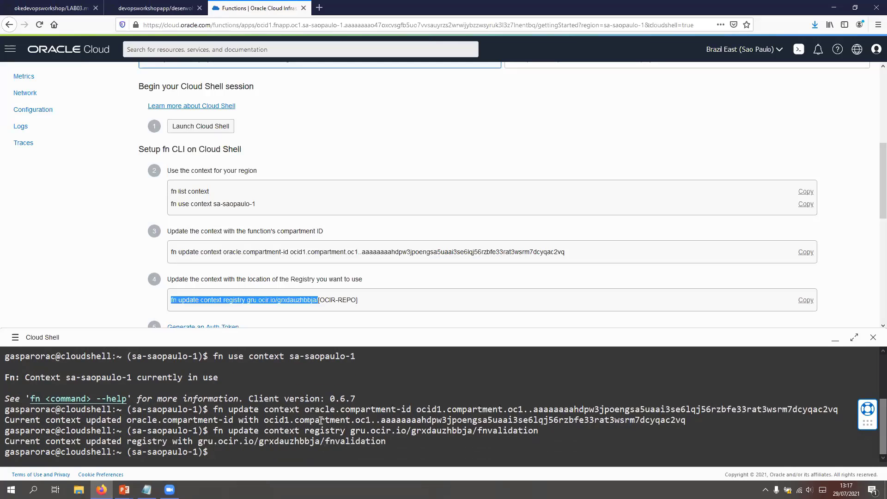
Step: Copy the git clone command for validationfunction.git from the LAB03 guide and run it in Cloud Shell
scroll(294, 267, down, 1)
scroll(295, 267, down, 6)
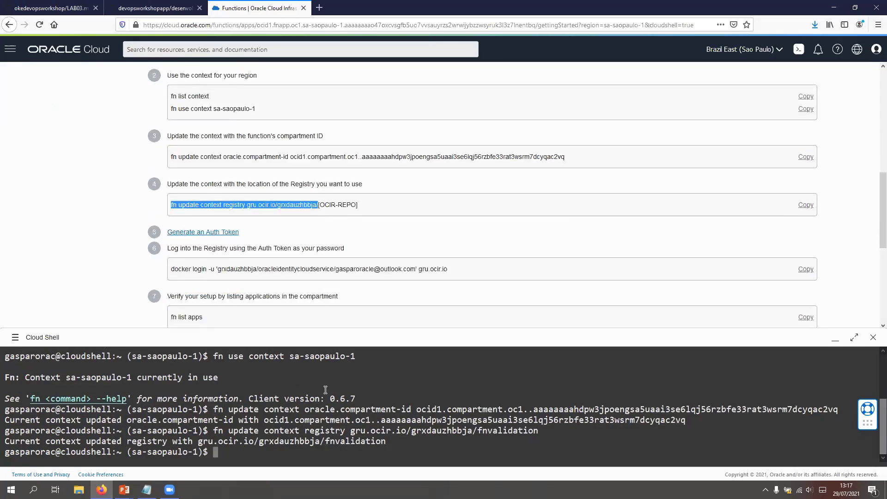
click(23, 8)
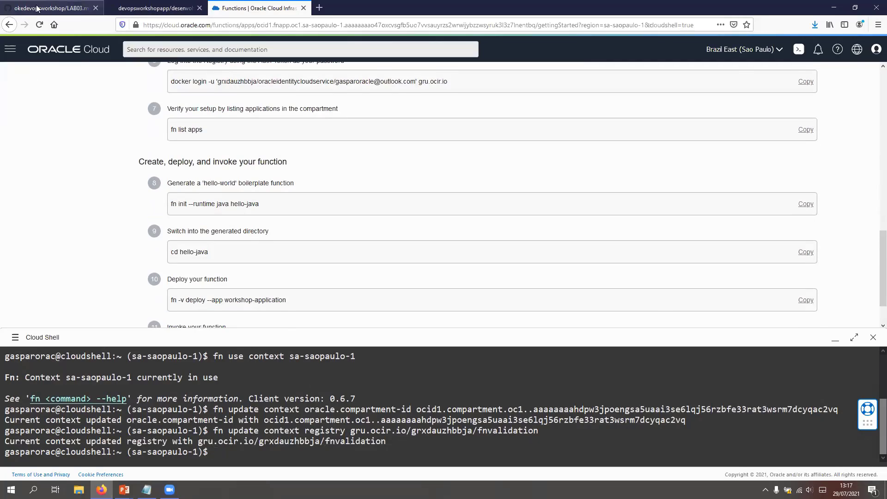
scroll(383, 222, down, 5)
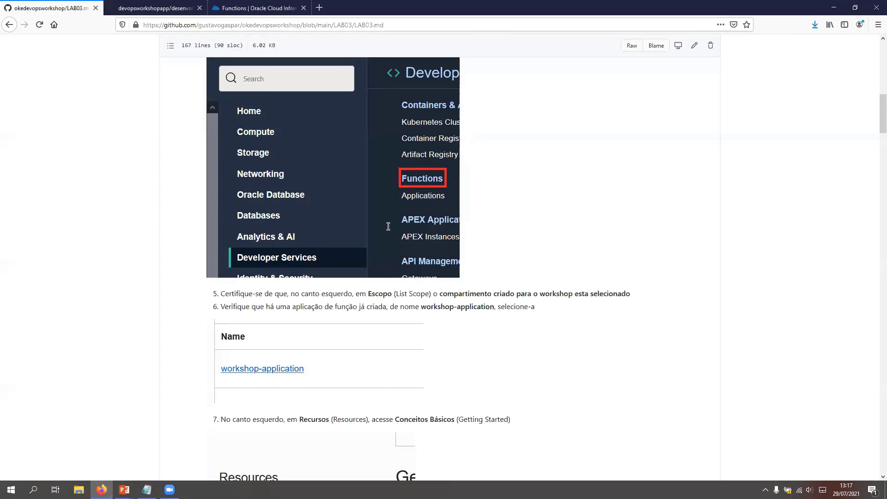
scroll(387, 216, down, 10)
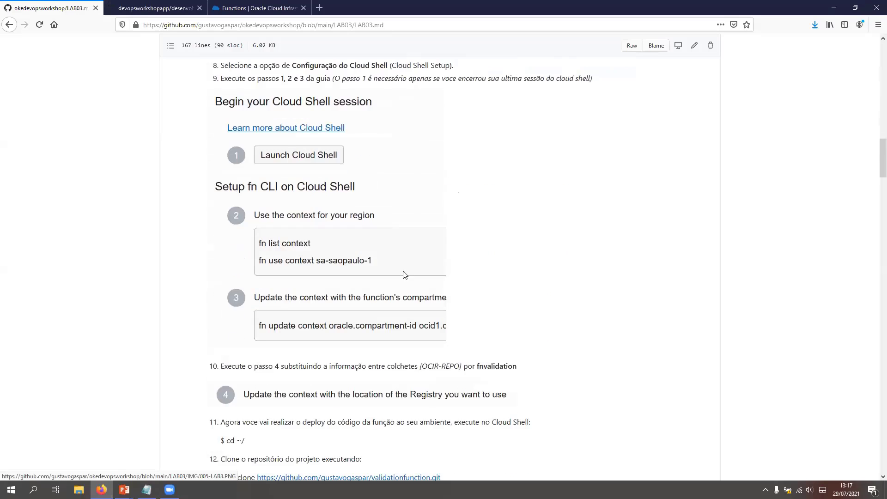
drag(440, 264, 227, 267)
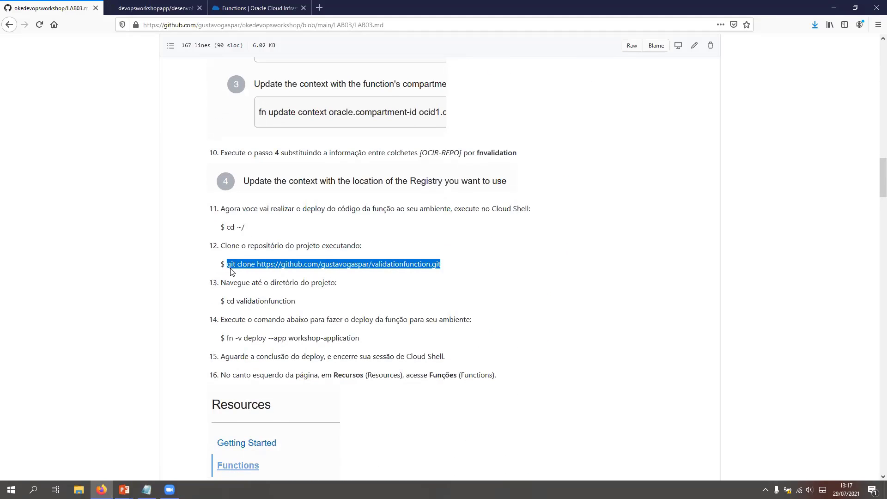
click(162, 8)
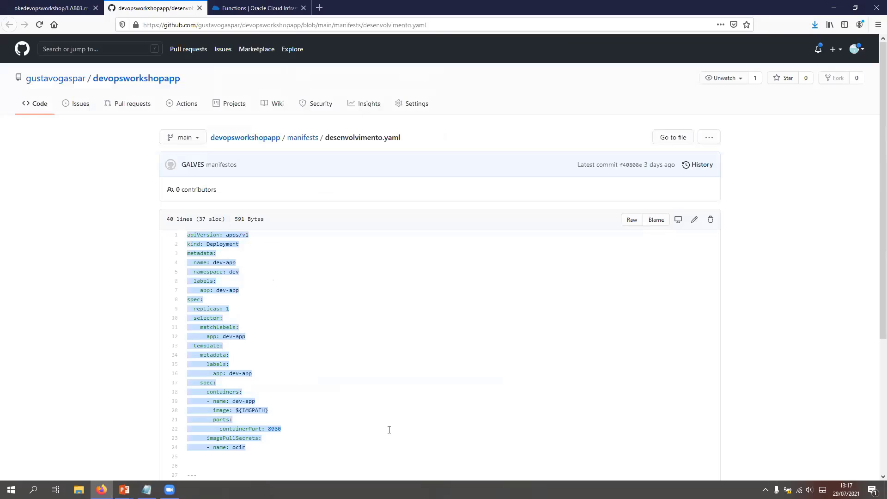
key(ctrl+Tab)
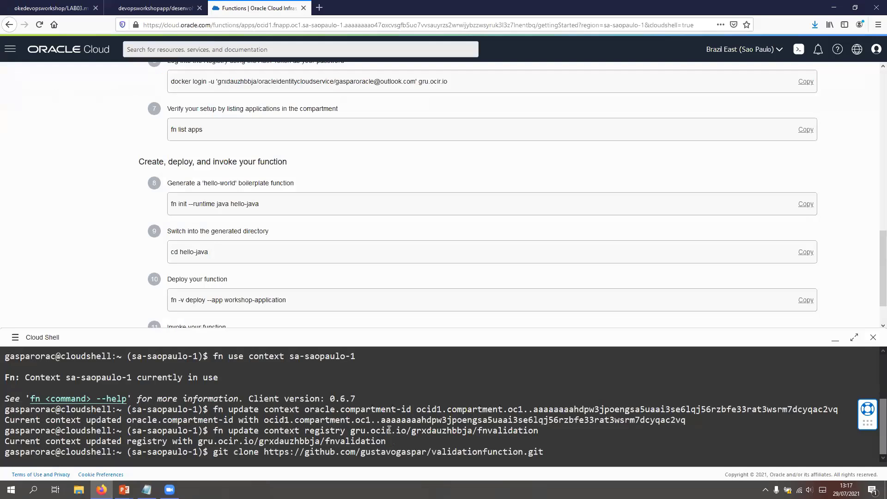
key(Return)
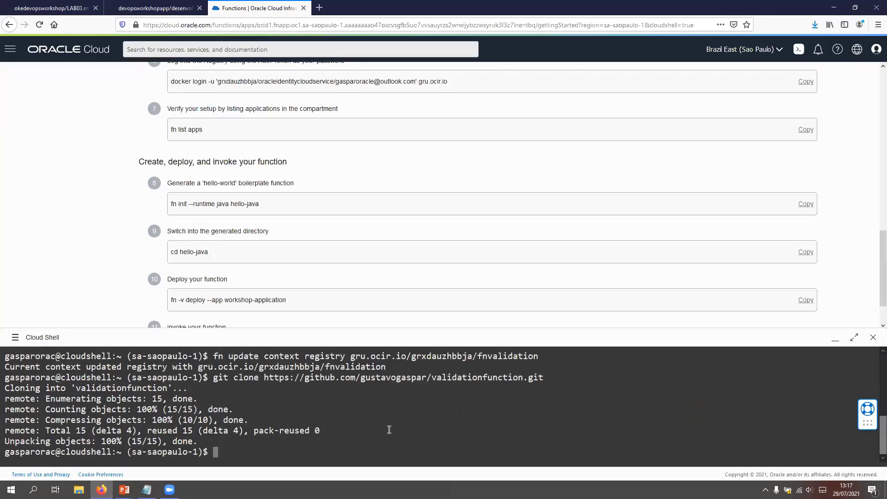
Step: List the home directory's contents in Cloud Shell and change into the validationfunction directory
text(ls)
key(Return)
text(cd va)
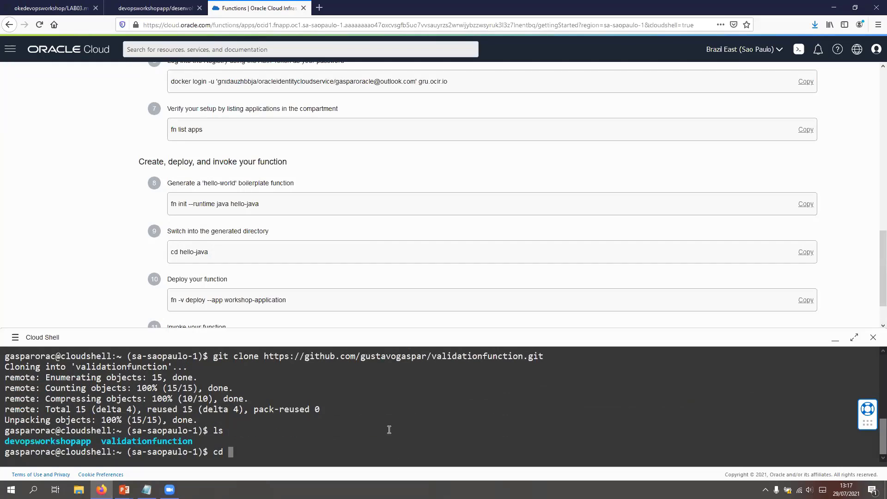
key(Tab)
key(Return)
text(])
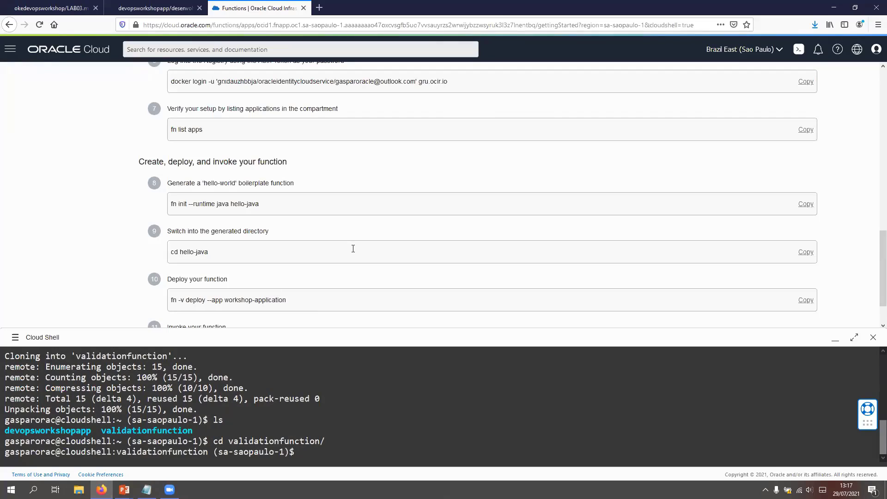
Step: Deploy the function from Cloud Shell with fn -v deploy --app workshop-application, copied from step 10 of the setup guide
scroll(353, 248, down, 2)
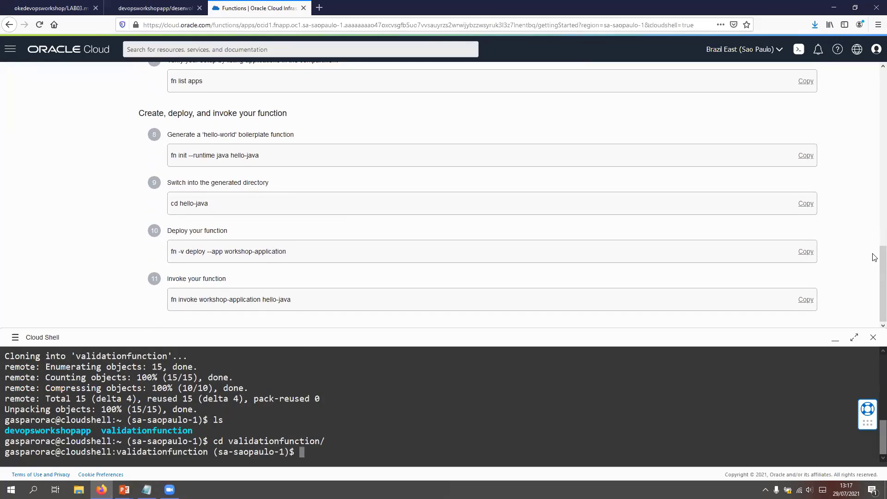
click(807, 251)
click(476, 445)
key(ctrl+v)
key(Return)
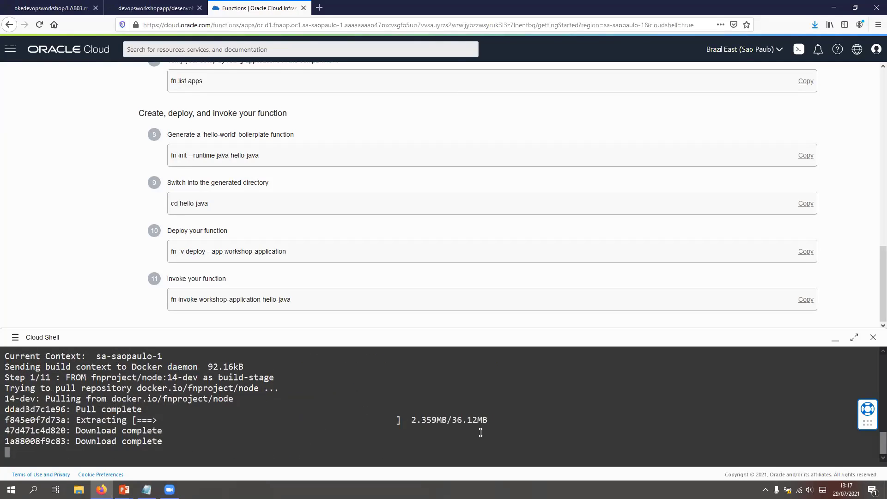
Step: Check the Kubernetes clusters (OKE) list in the workshop-devops compartment and minimize Cloud Shell once the function deployment finishes
scroll(90, 107, up, 10)
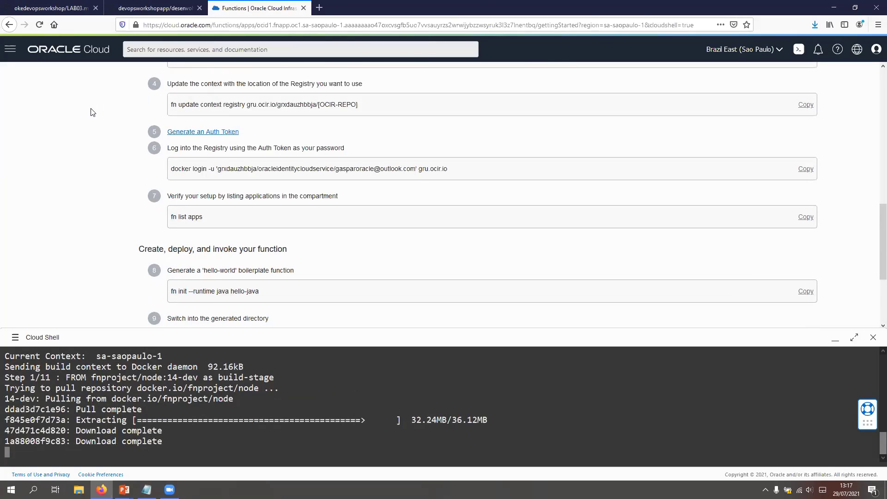
click(12, 50)
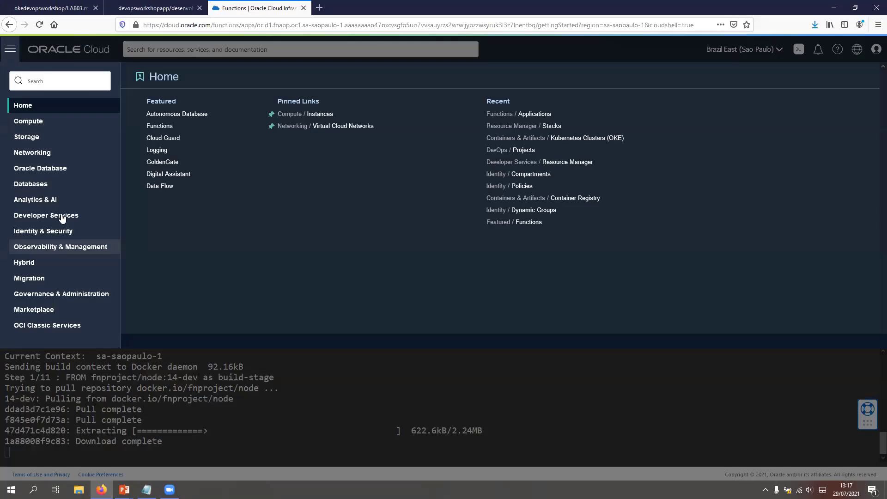
click(62, 217)
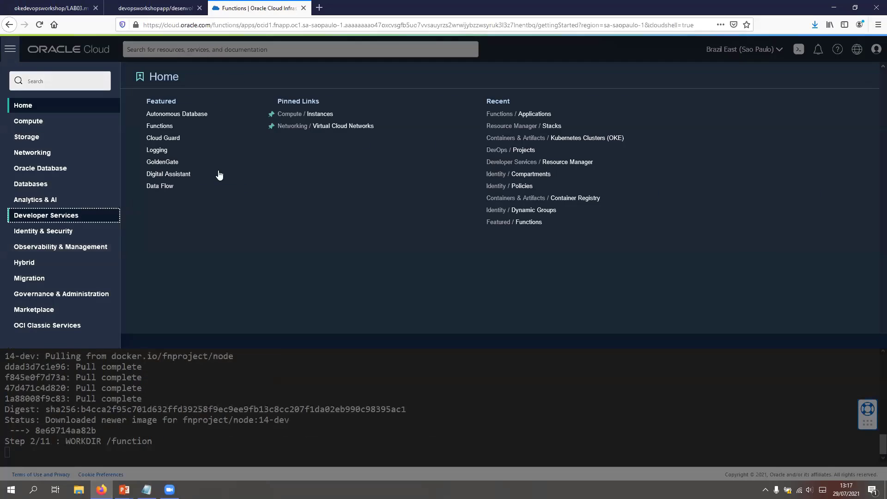
click(185, 113)
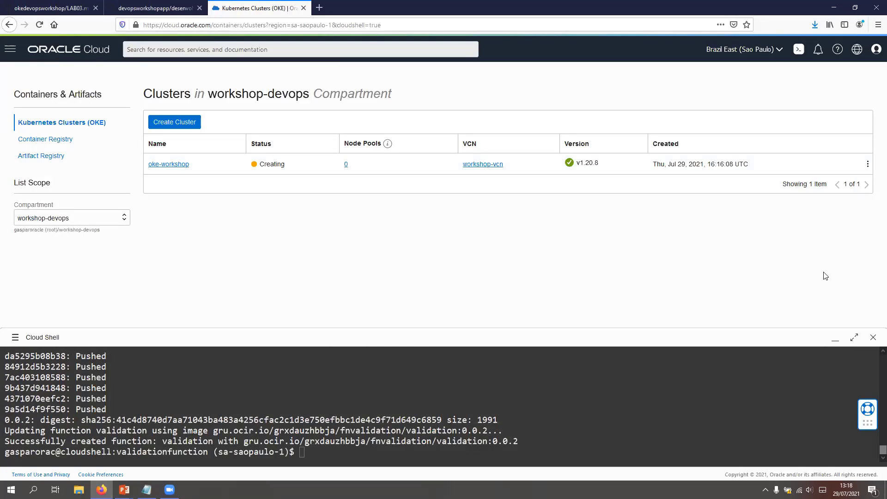
click(835, 339)
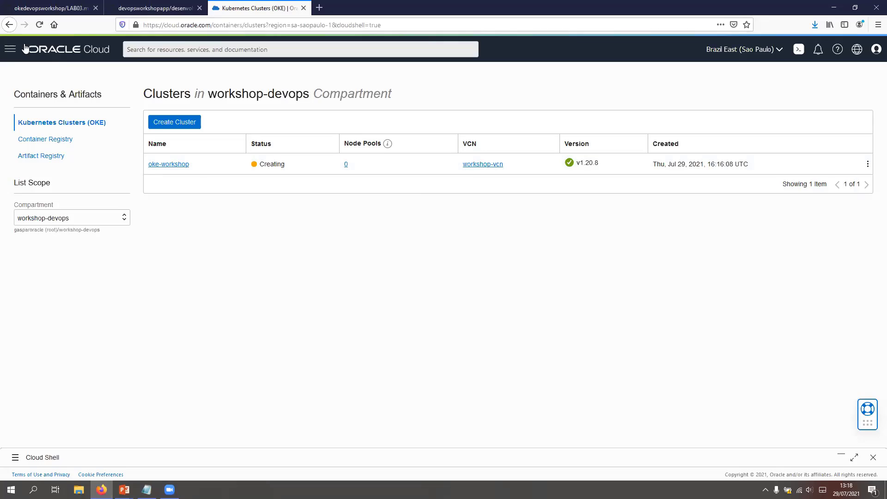
Step: Go to the DevOps projects in Developer Services and open the workshop project
click(9, 49)
click(10, 49)
click(10, 48)
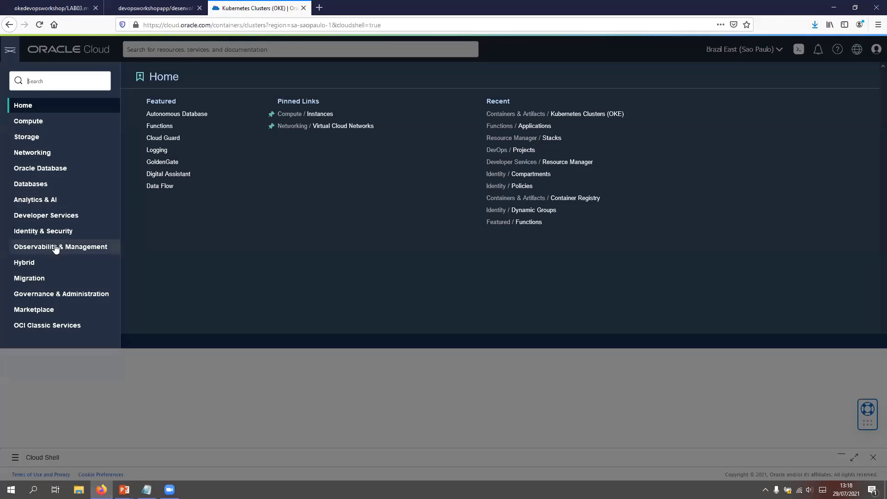
click(64, 216)
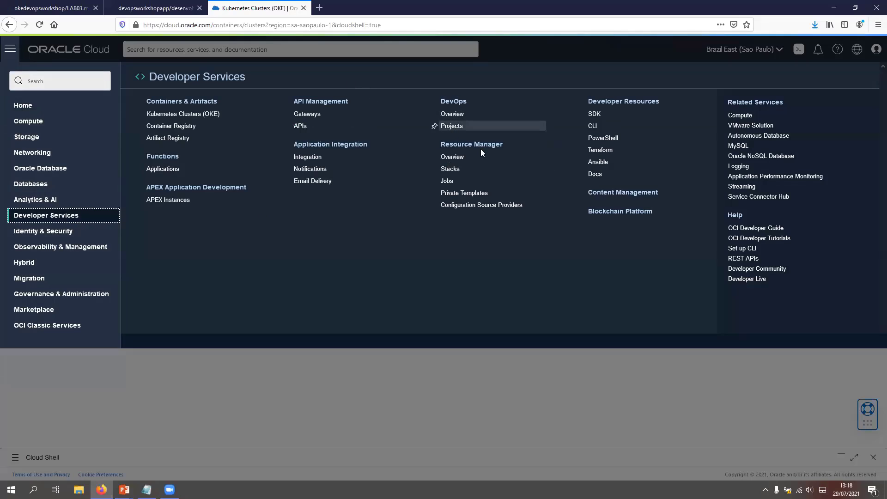
click(455, 129)
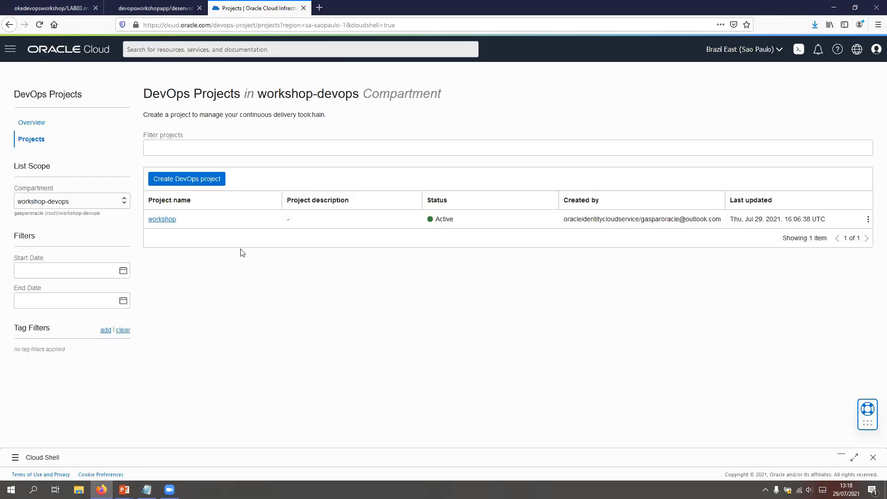
click(162, 220)
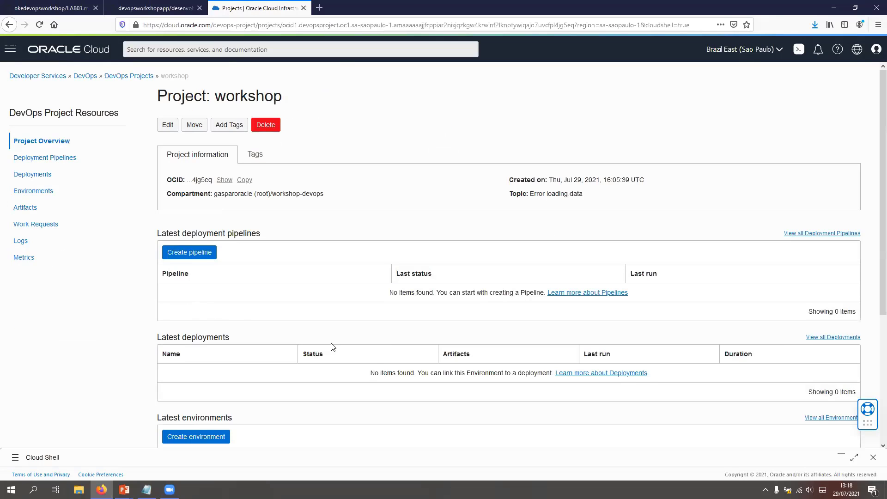
Step: Create a Functions environment named Validação in the workshop project, using the validation function of workshop-application in Brazil East (Sao Paulo)
scroll(171, 224, down, 4)
click(211, 255)
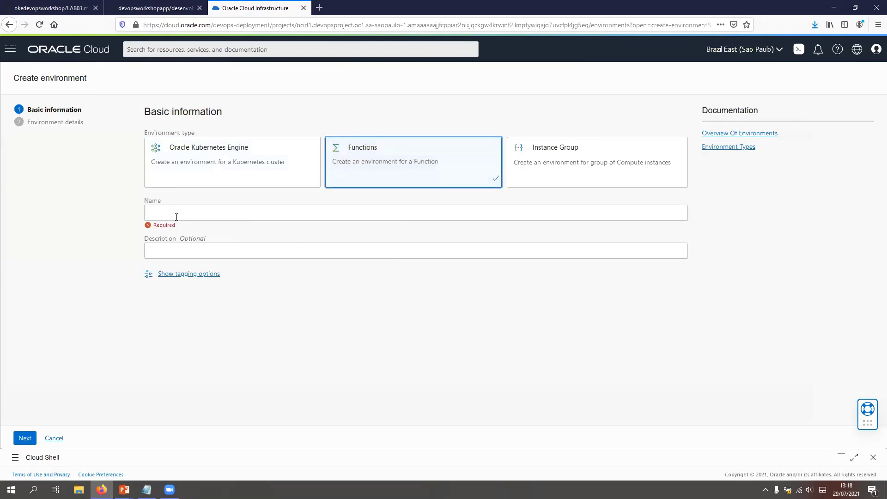
click(198, 220)
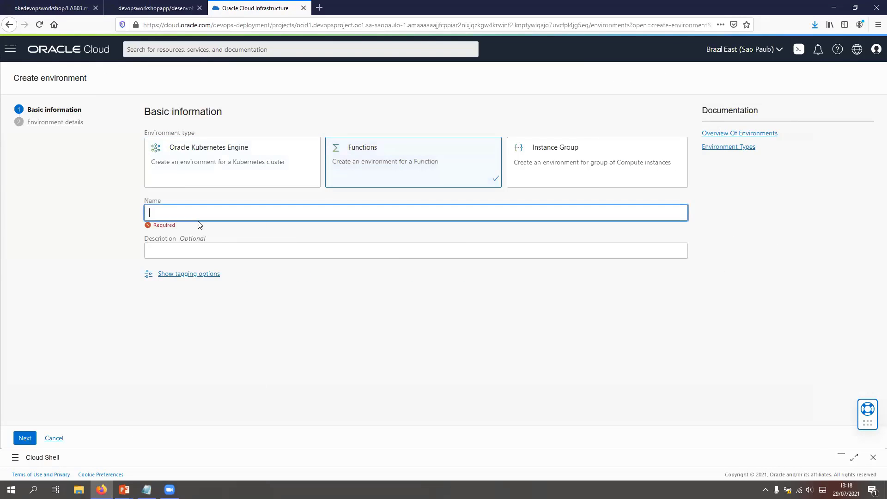
text(Validação)
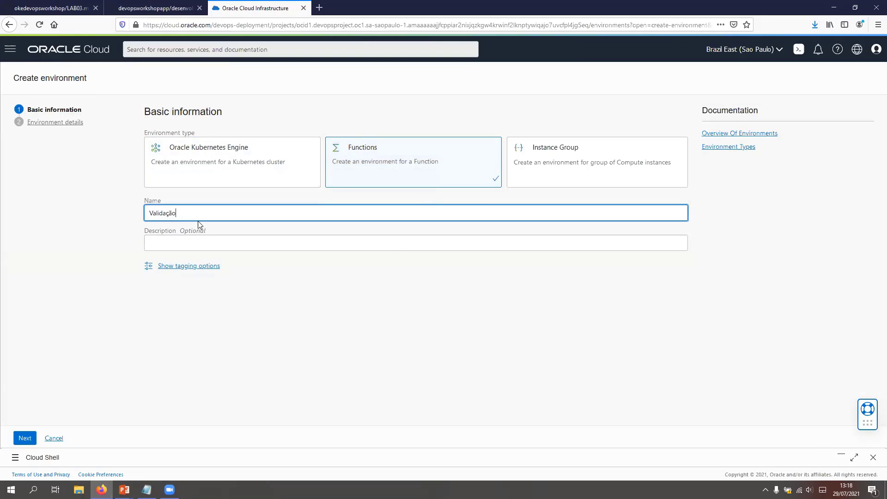
click(26, 439)
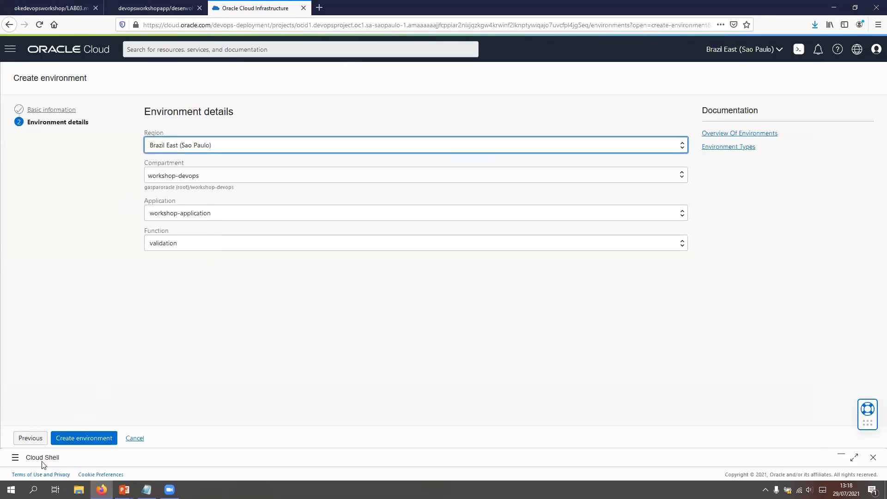
click(92, 439)
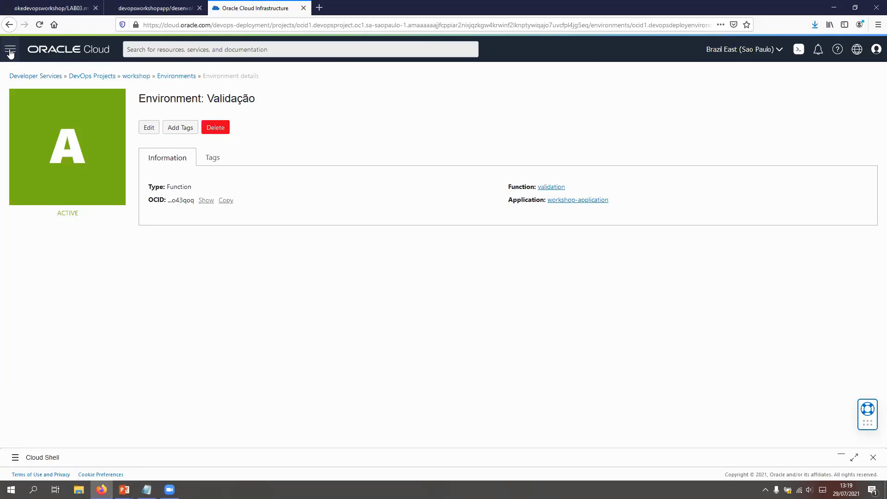
Step: Check the CLUSTER_CREATE work request logs of the oke-workshop cluster in Developer Services, and return to the clusters list
click(10, 52)
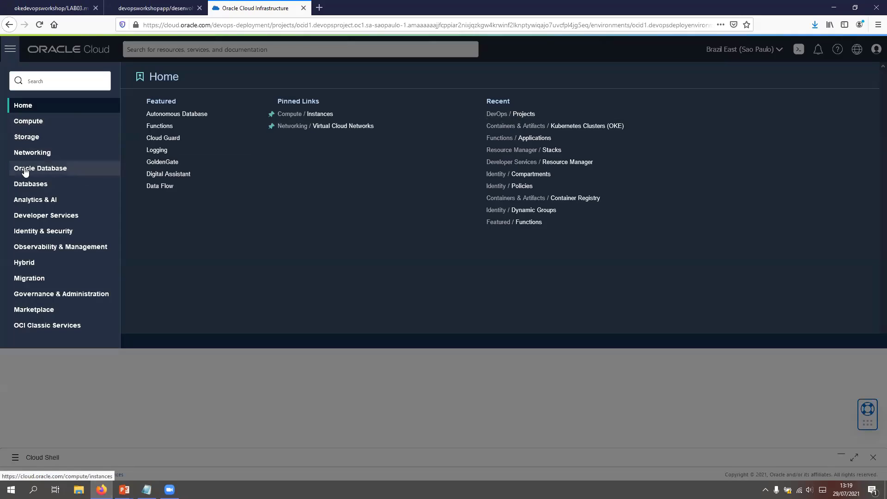
click(73, 216)
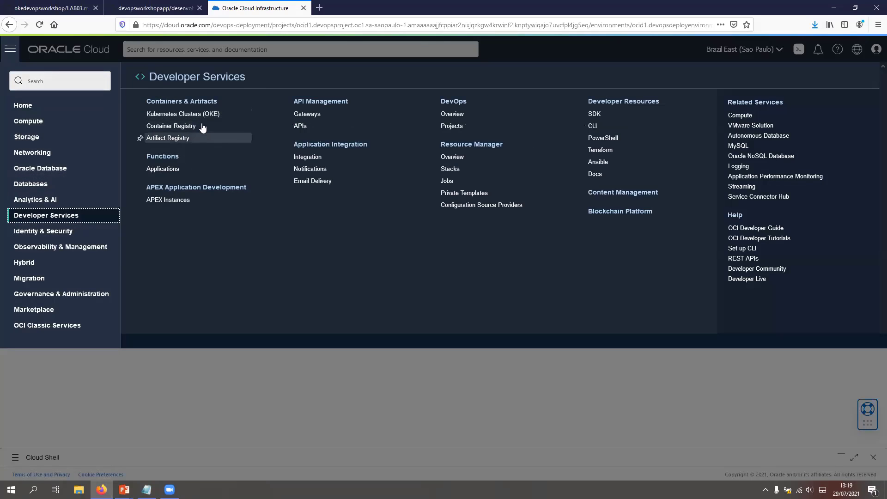
click(196, 114)
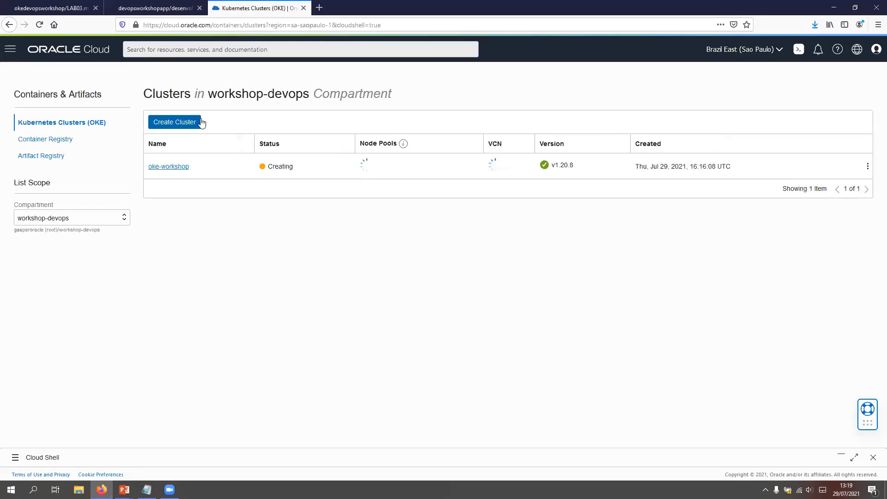
click(181, 165)
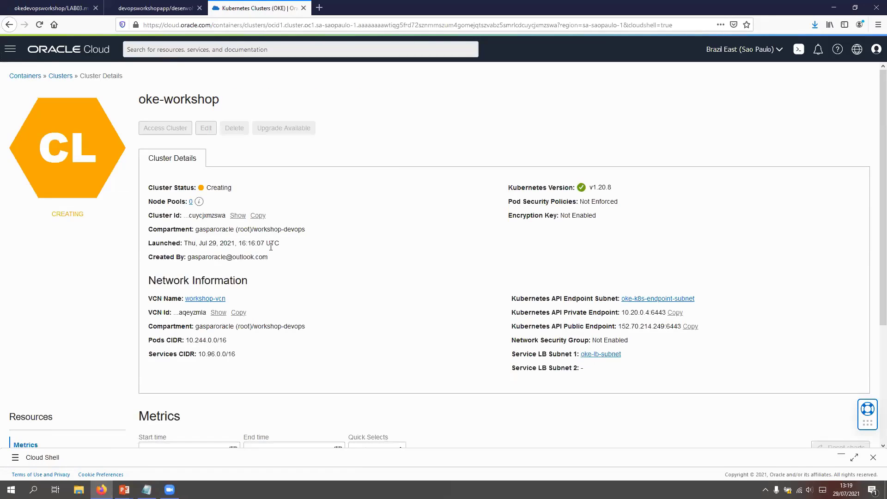
scroll(273, 252, down, 3)
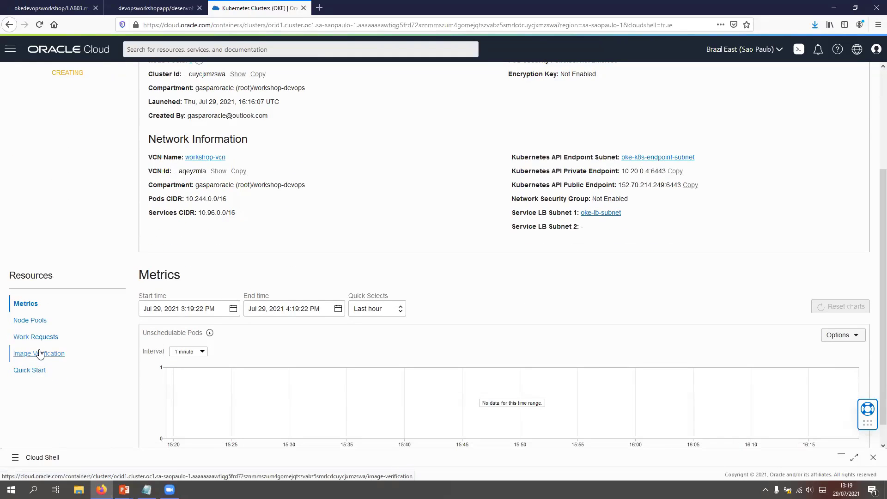
click(37, 336)
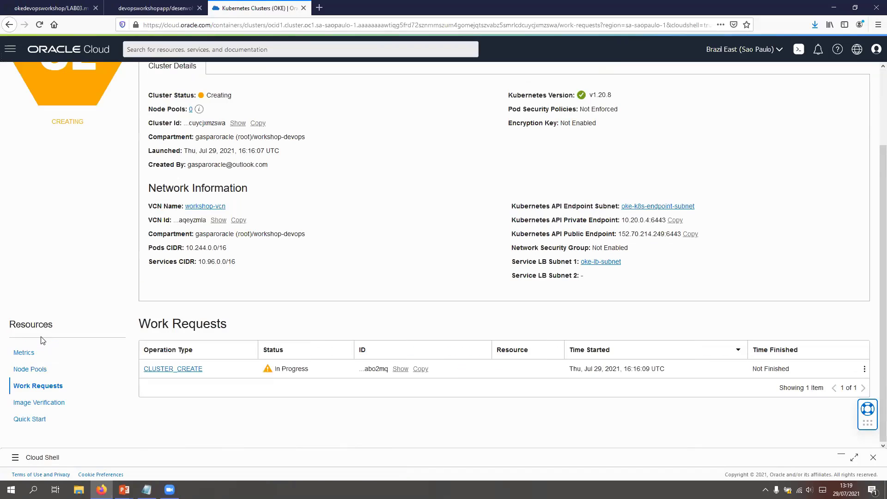
click(167, 369)
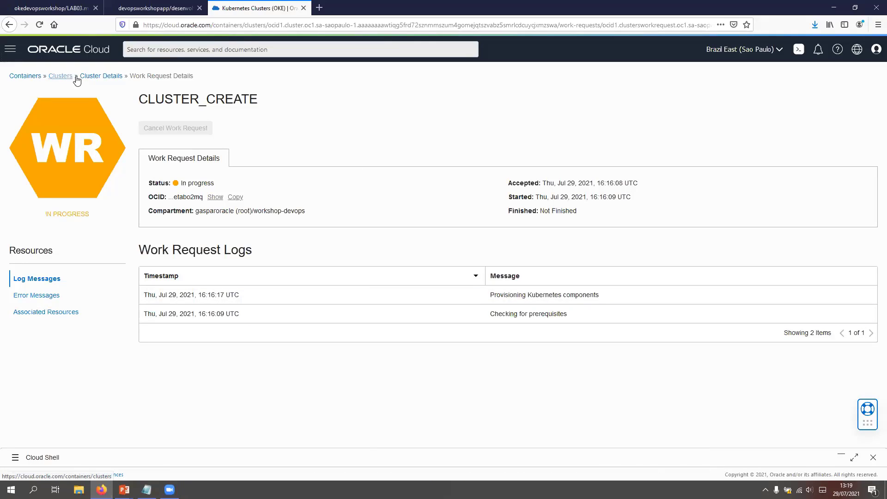
click(94, 80)
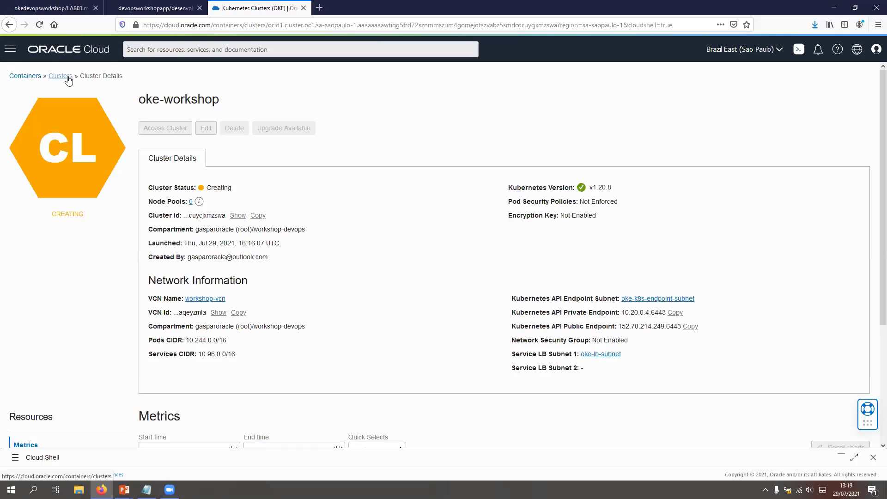
click(69, 79)
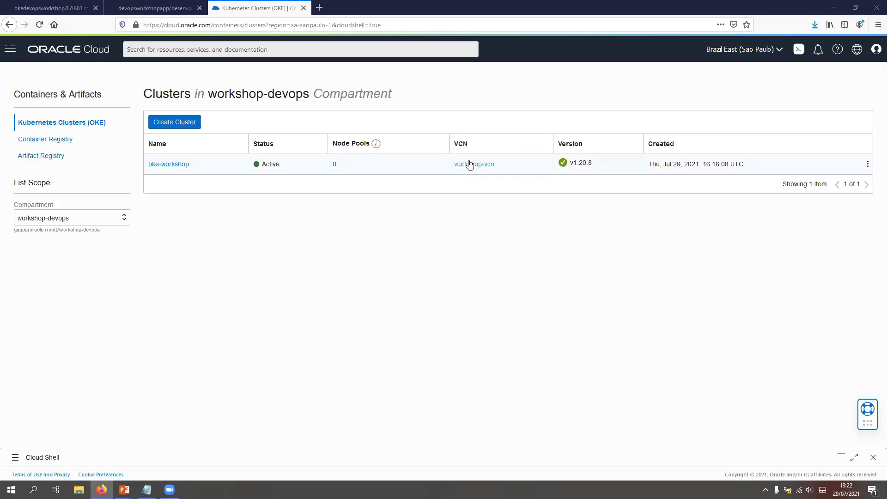
Step: View the auth tokens in the signed-in user's profile and go back to the Users list
click(876, 48)
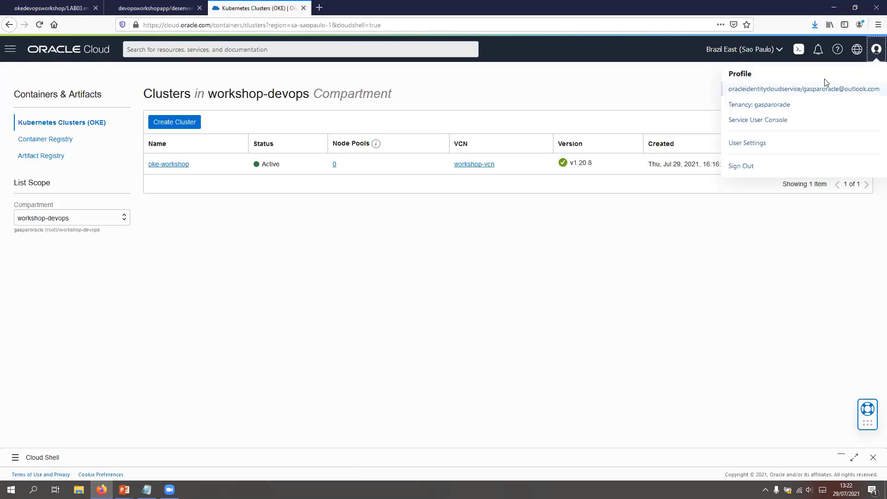
click(790, 90)
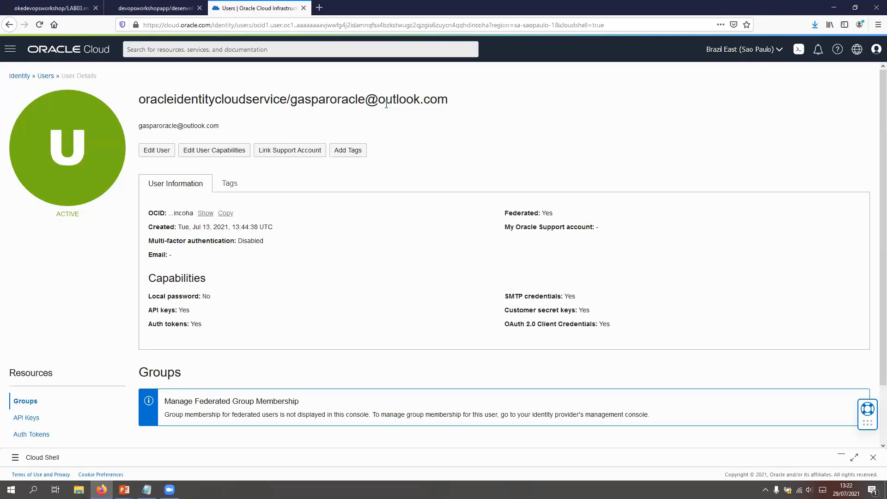
click(876, 52)
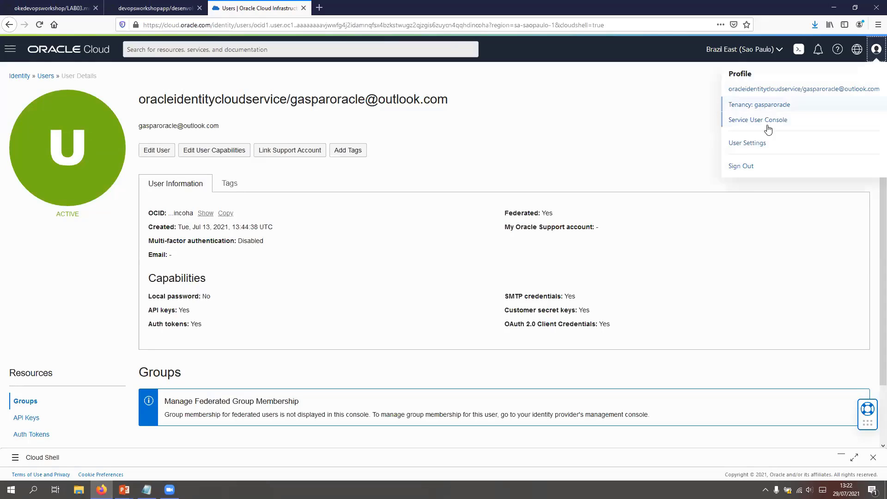
click(41, 435)
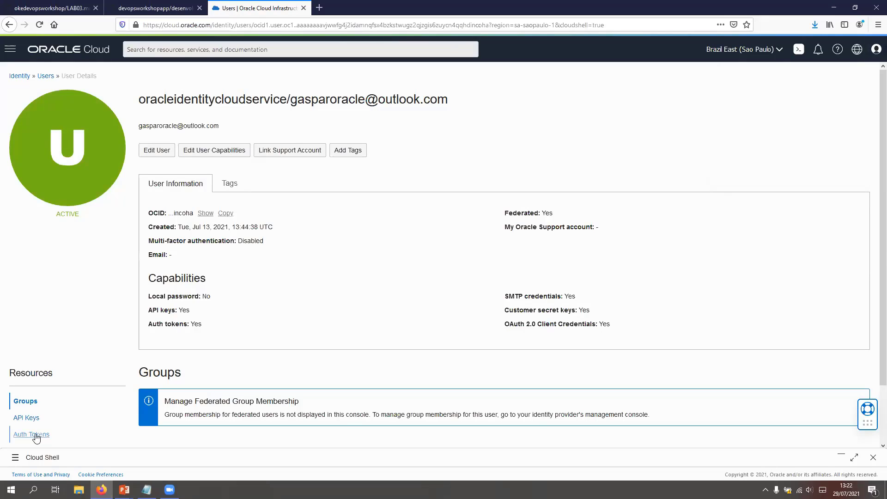
click(50, 79)
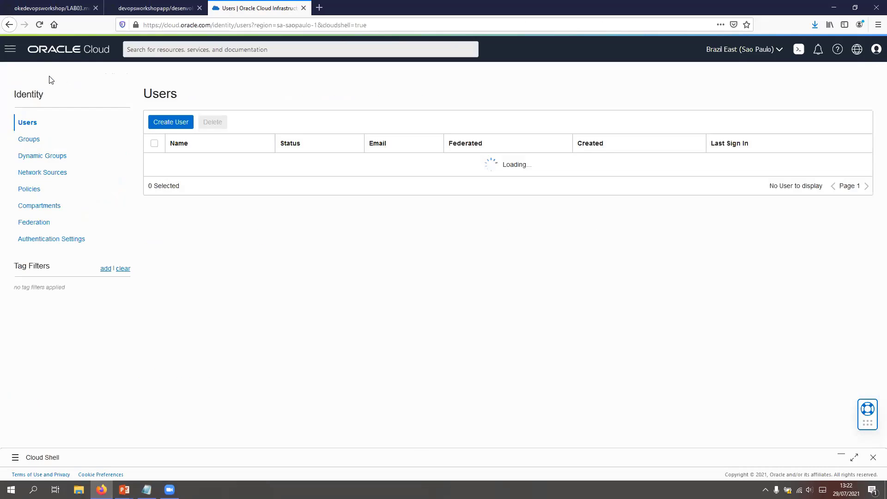
Step: Open workshop-application in Functions and review the Cloud Shell setup steps, including the auth token and registry login, in its Getting Started guide
click(10, 50)
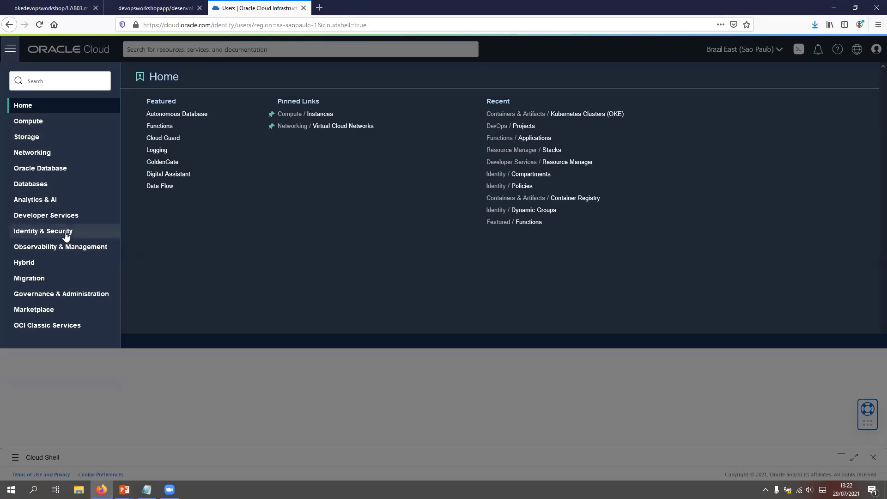
click(68, 215)
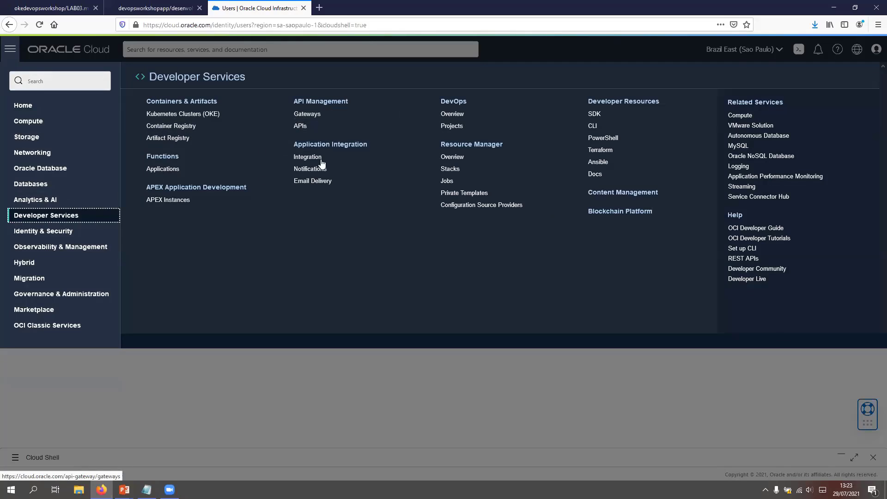
click(176, 170)
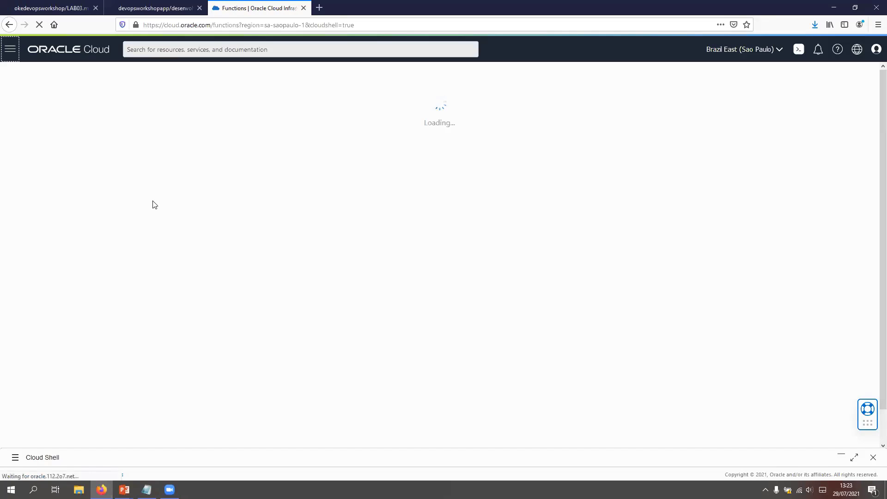
click(183, 162)
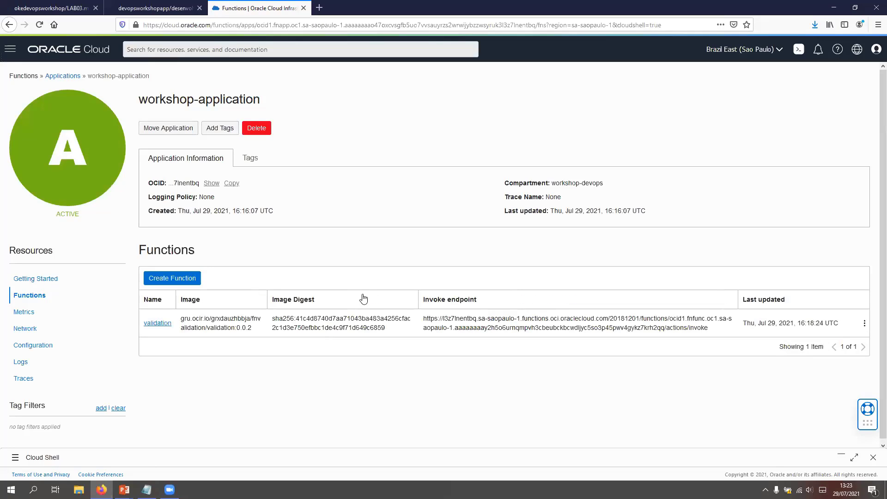
click(35, 279)
scroll(331, 306, down, 3)
scroll(216, 323, down, 4)
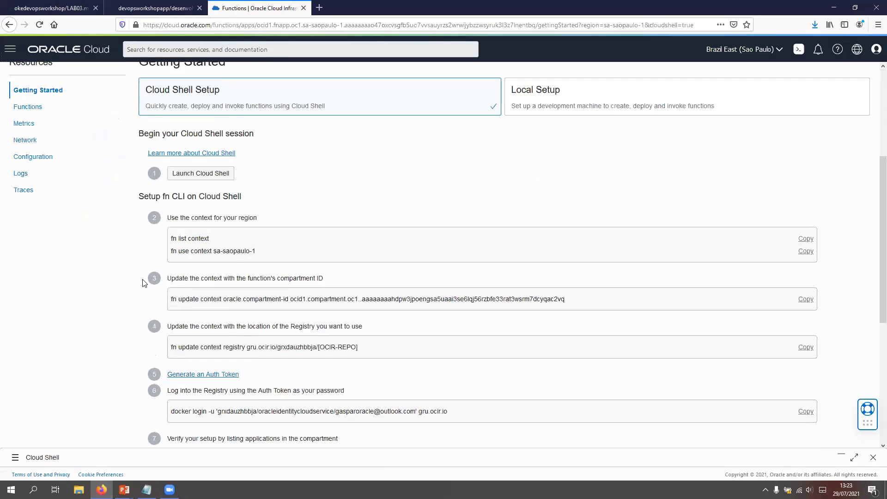
mouse_move(144, 281)
mouse_down()
mouse_move(162, 281)
mouse_move(149, 297)
mouse_up()
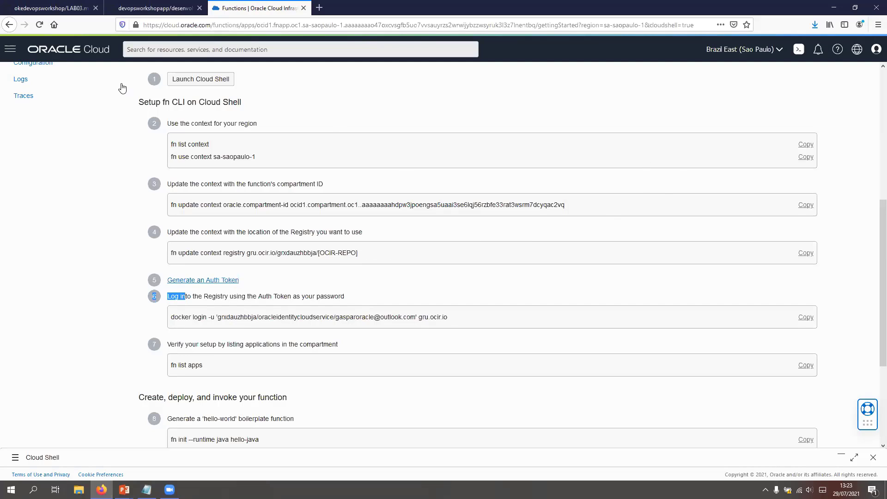
Step: Open the oke-workshop cluster's details from the Kubernetes clusters (OKE) list and restore the minimized Cloud Shell
click(10, 49)
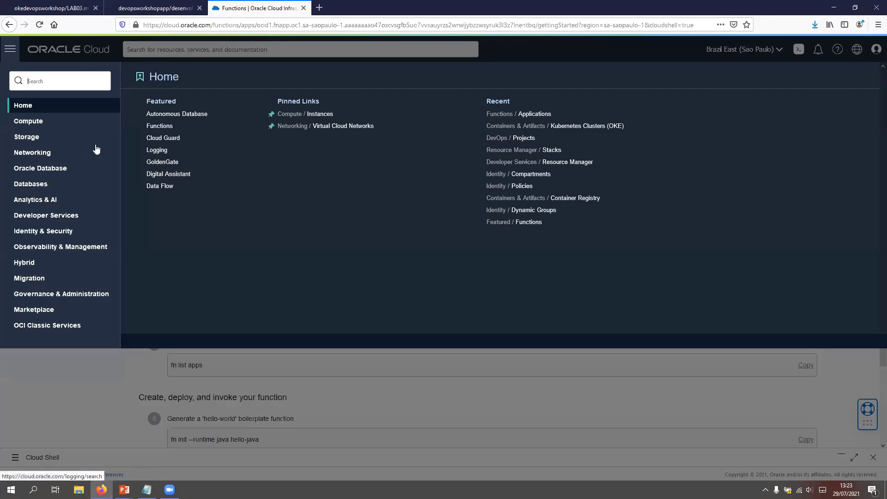
click(65, 217)
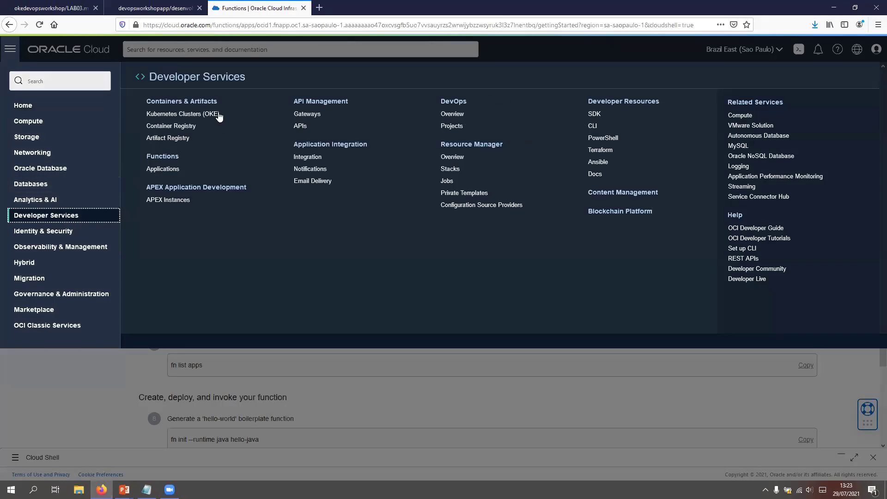
click(219, 119)
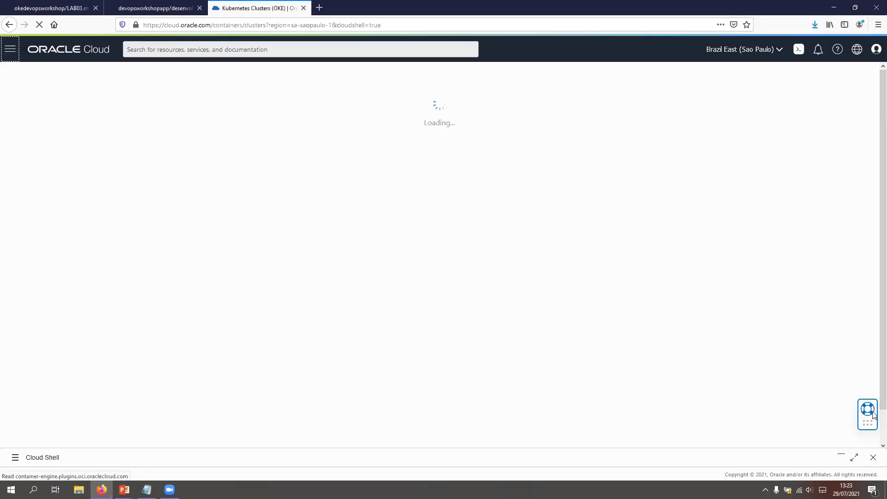
click(841, 455)
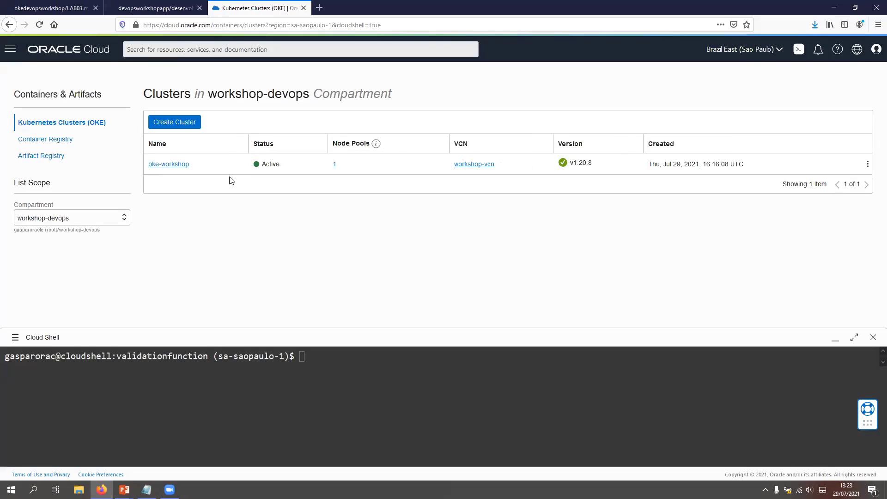
click(173, 161)
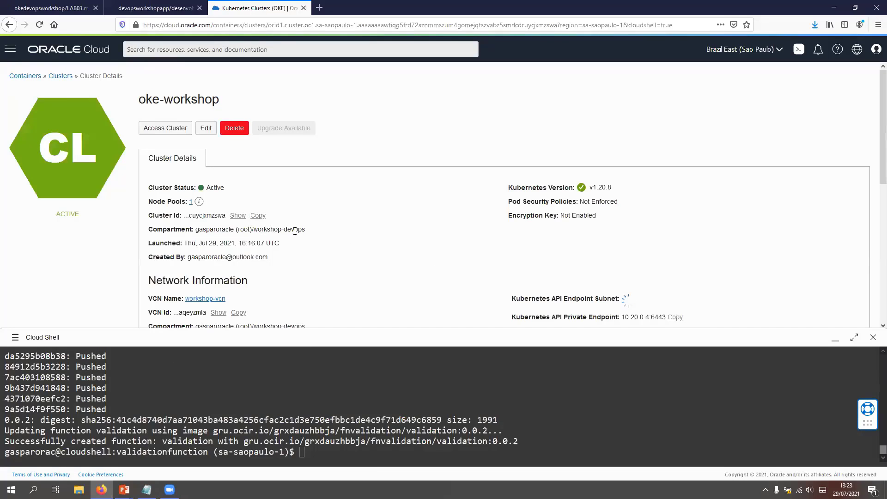
scroll(236, 212, down, 1)
scroll(236, 212, up, 1)
Step: Copy the oci ce create-kubeconfig command for the public endpoint from the cluster's Cloud Shell access instructions and run it in Cloud Shell
click(165, 128)
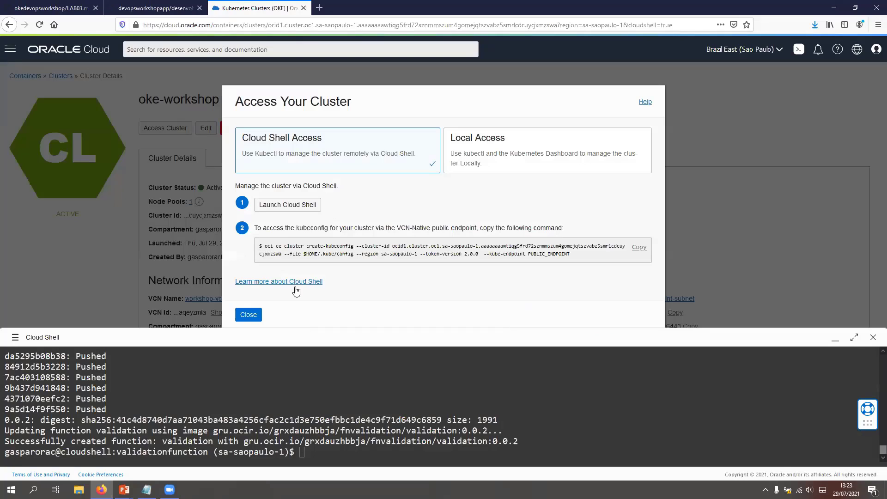
click(295, 205)
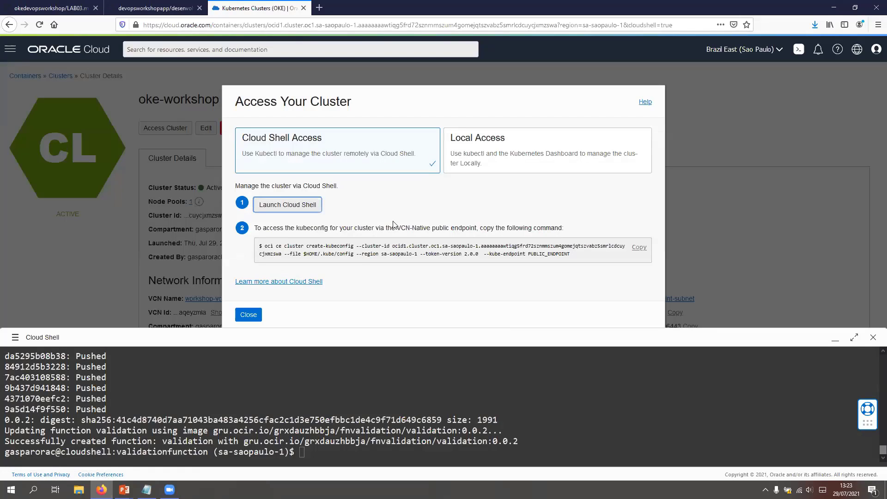
click(639, 248)
click(544, 429)
key(ctrl+v)
key(Return)
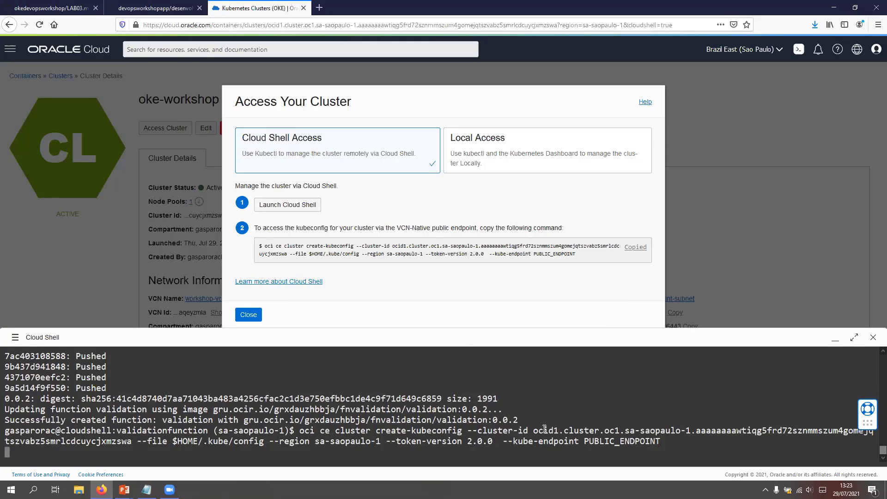
Step: Try to watch the cluster's nodes in Cloud Shell with kubectl get nodes --watch
text(ku)
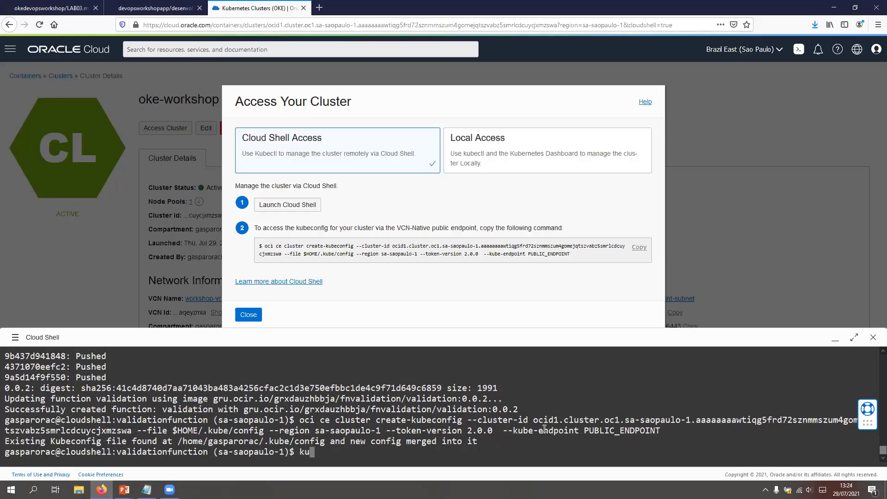
text(bectl get no)
key(BackSpace)
key(BackSpace)
key(BackSpace)
text(t)
key(BackSpace)
text(node  --watch)
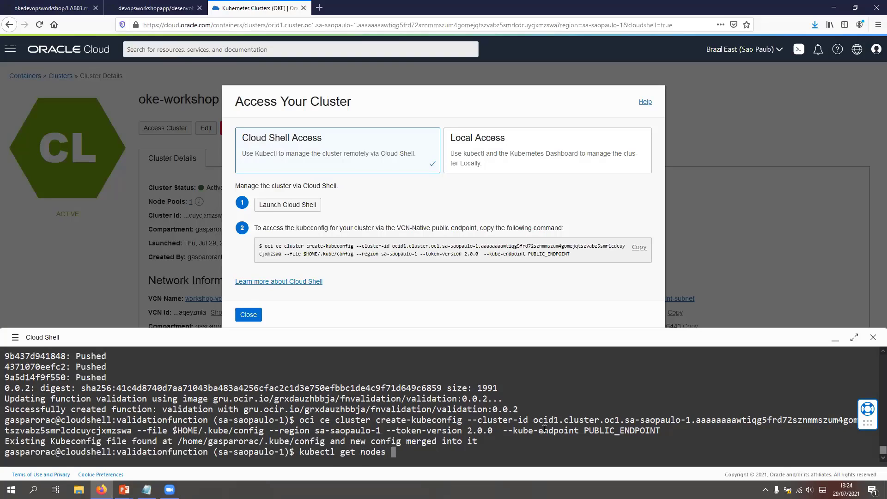
key(Return)
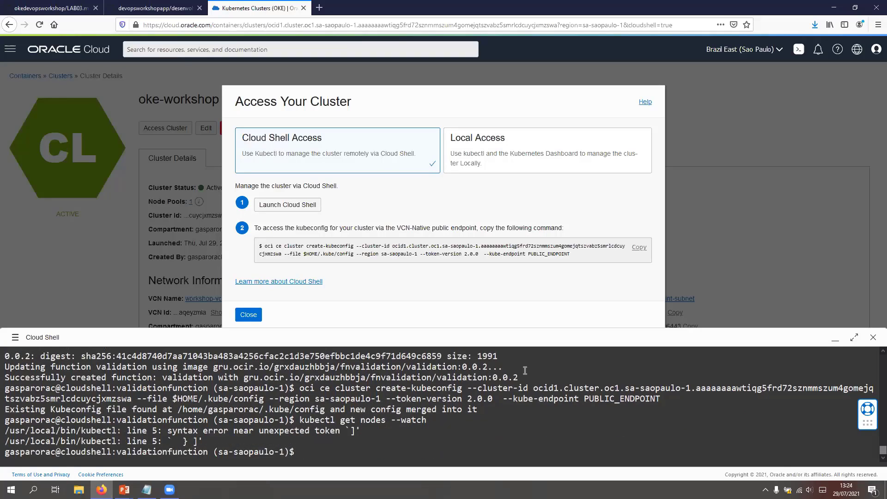
click(15, 338)
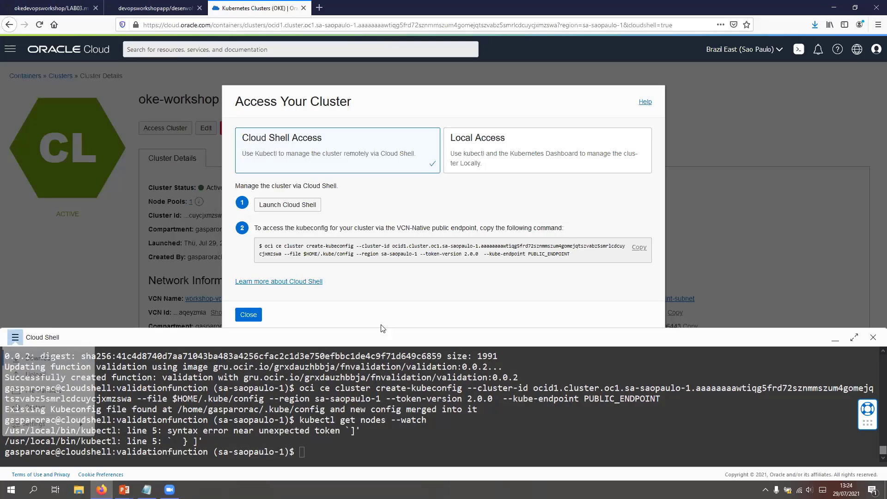
click(835, 340)
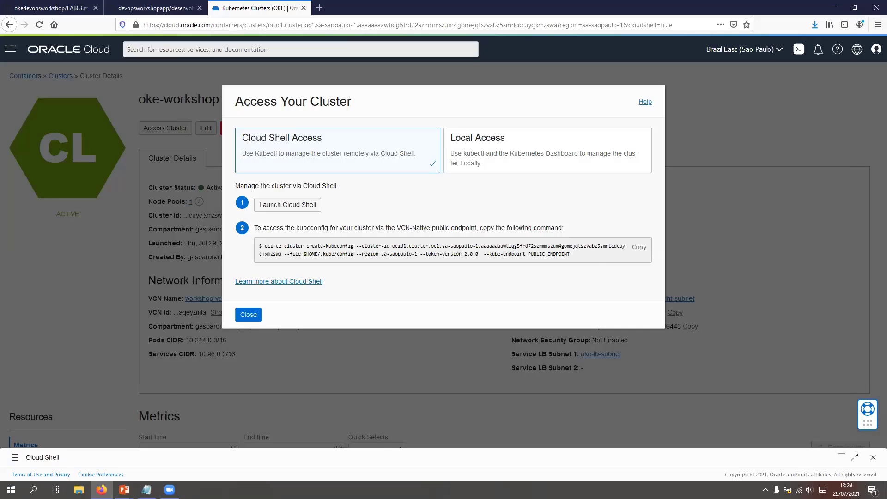
click(32, 489)
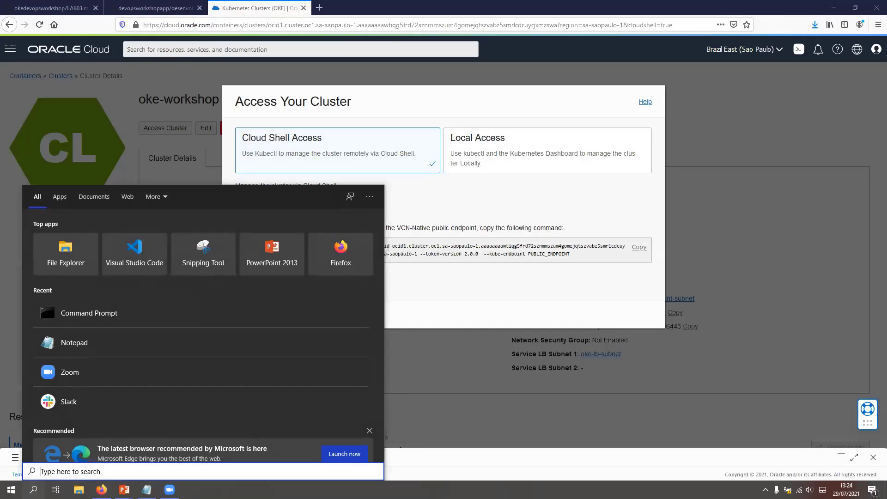
text(oci)
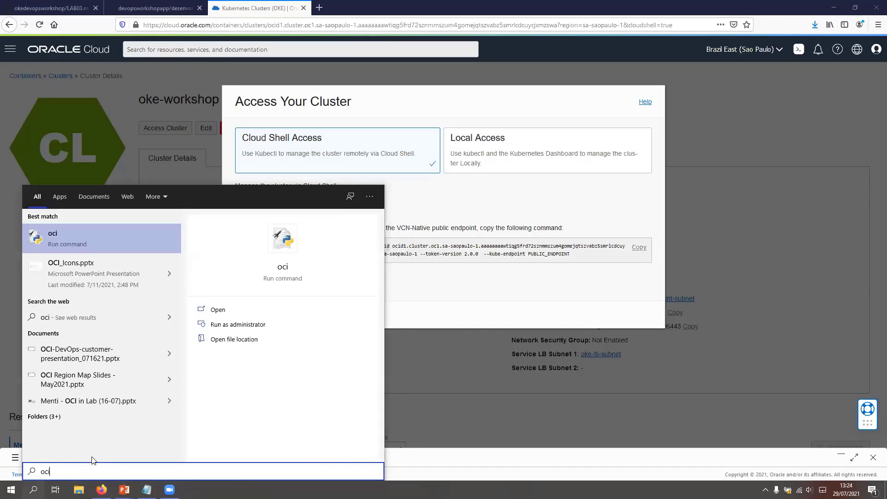
key(Escape)
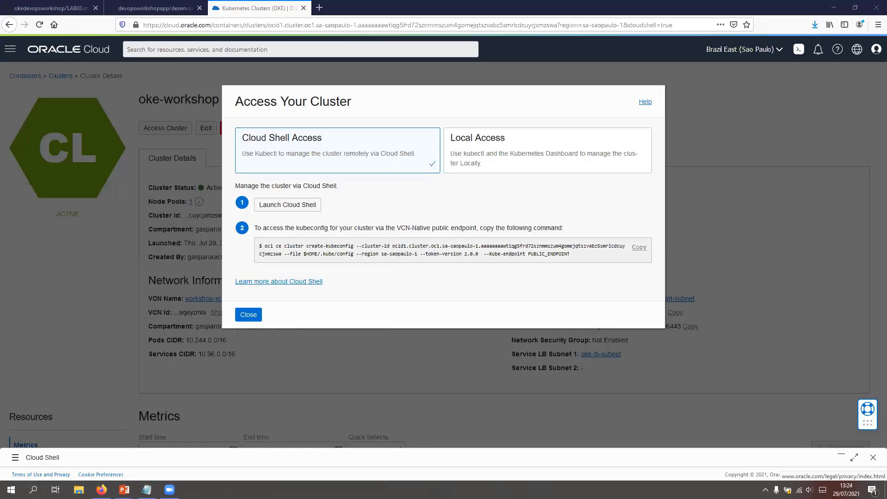
key(super)
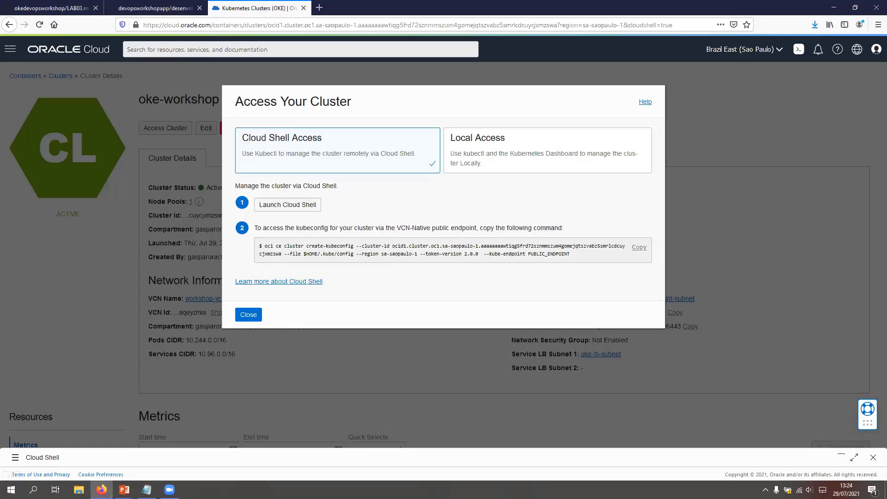
Step: Close the oke-workshop cluster's access instructions, restore the minimized Cloud Shell and restart its session
click(250, 318)
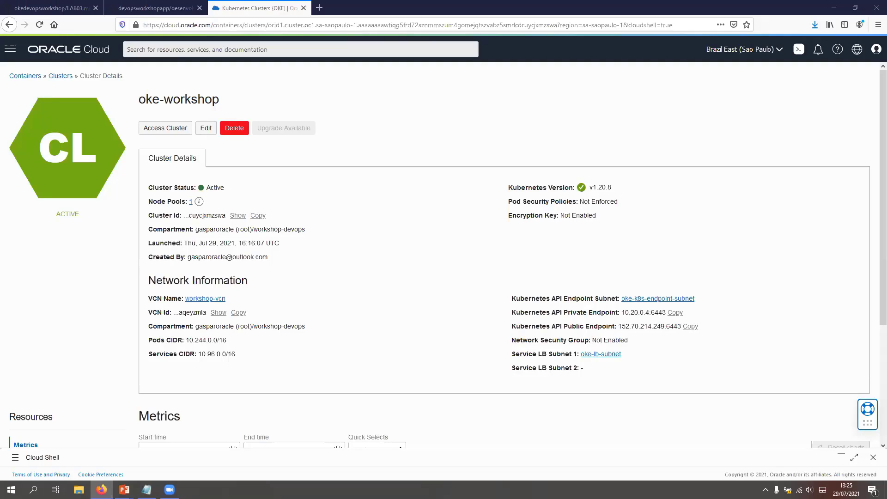
key(alt+Tab)
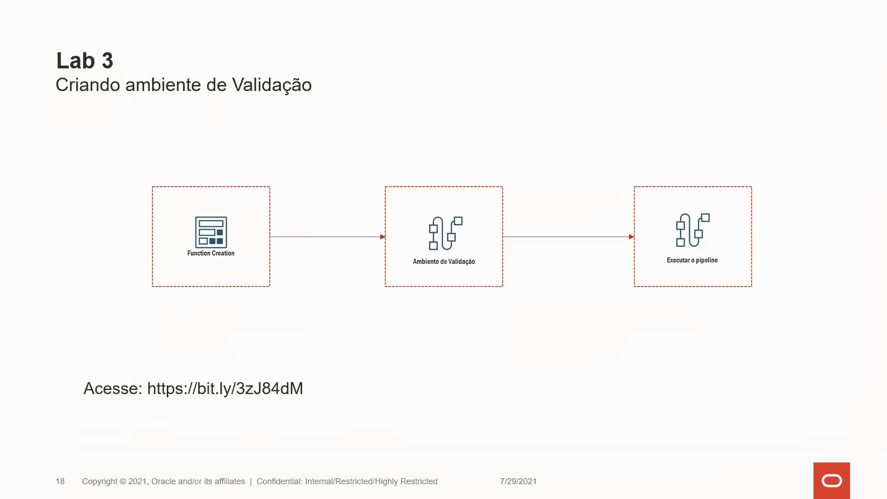
key(Right)
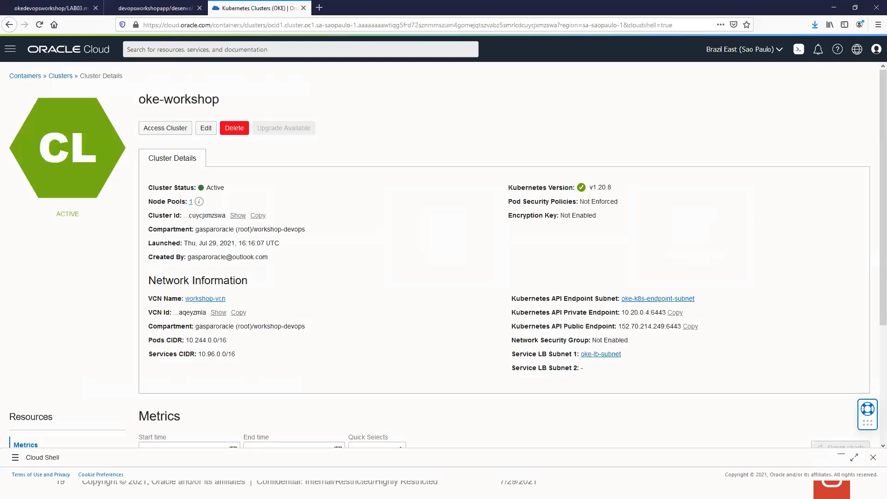
click(842, 456)
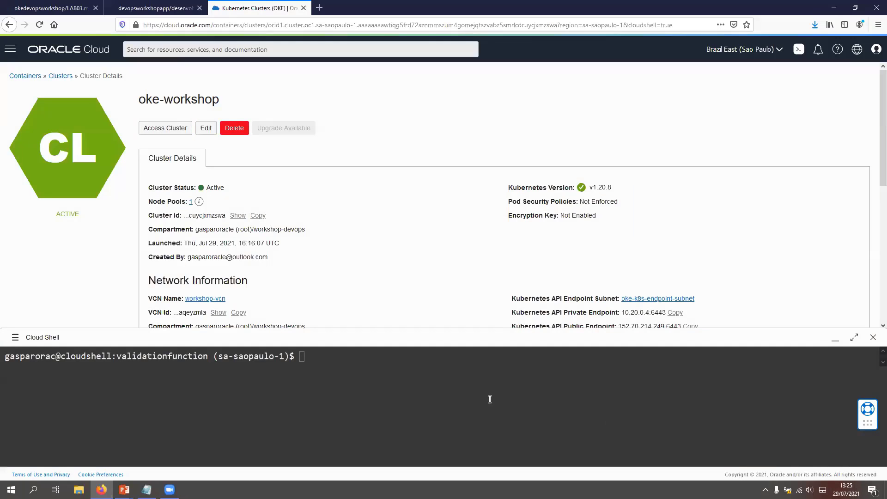
click(15, 337)
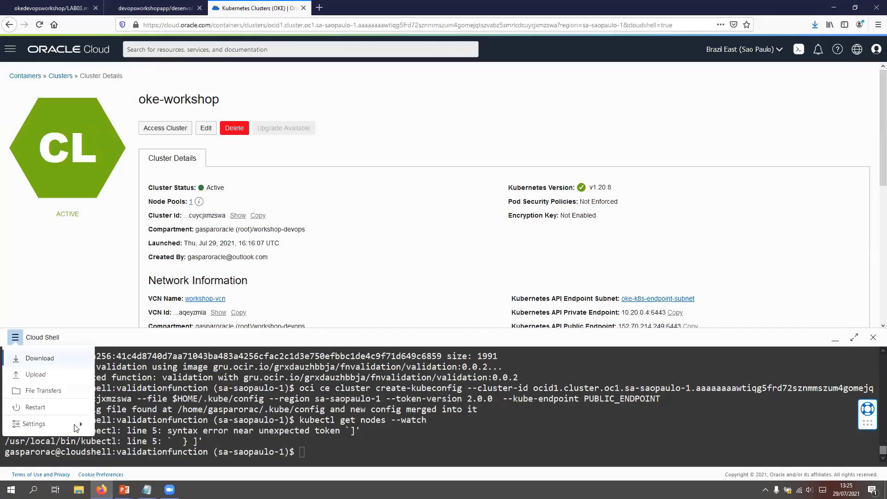
click(45, 410)
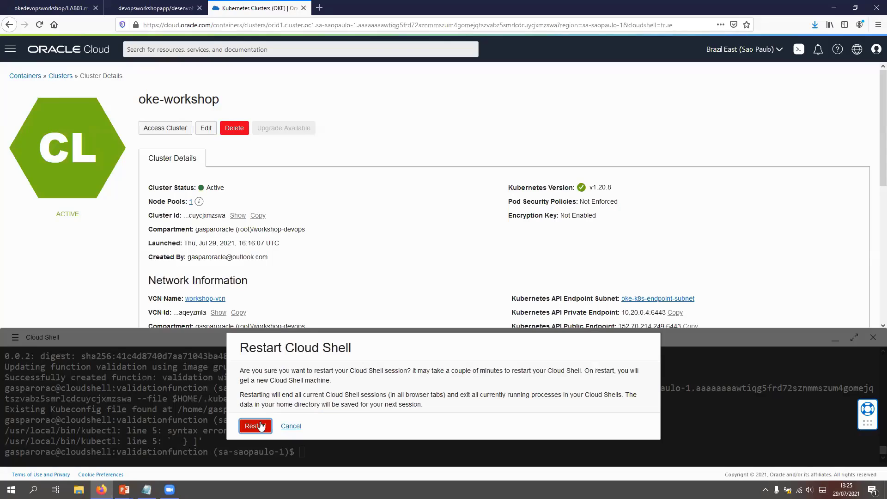
click(260, 426)
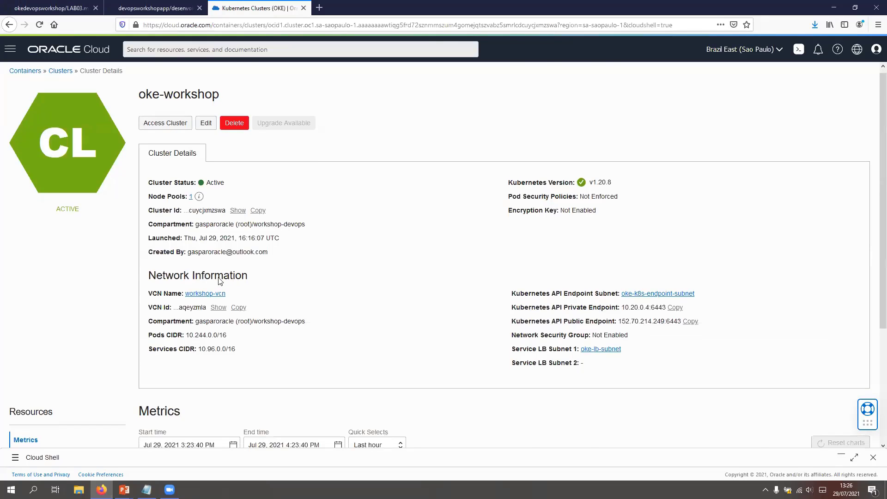
Step: Open nodepool1 of the oke-workshop cluster from the Kubernetes clusters (OKE) list and view its scaling settings without changing them
scroll(217, 279, down, 3)
scroll(217, 279, up, 3)
click(10, 51)
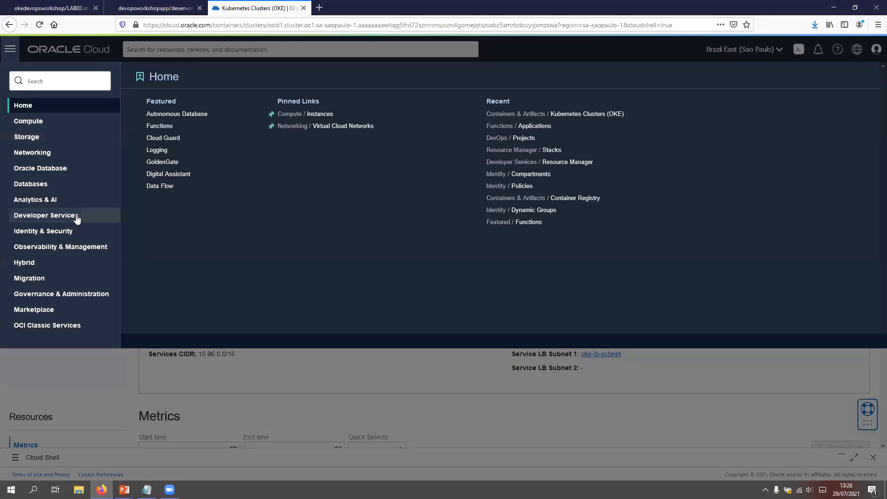
click(77, 219)
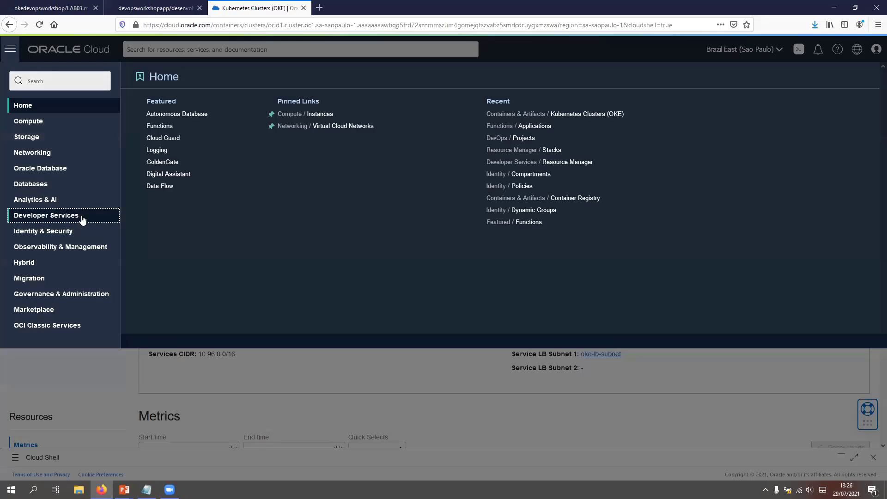
click(214, 118)
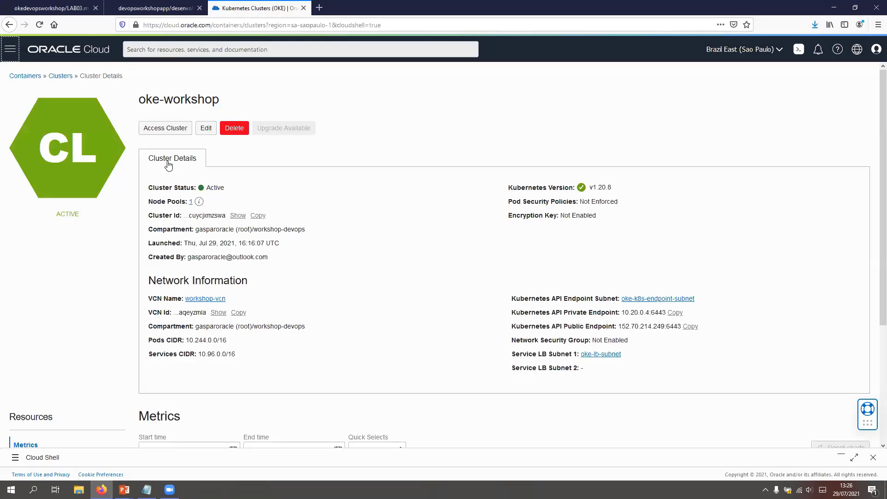
click(165, 162)
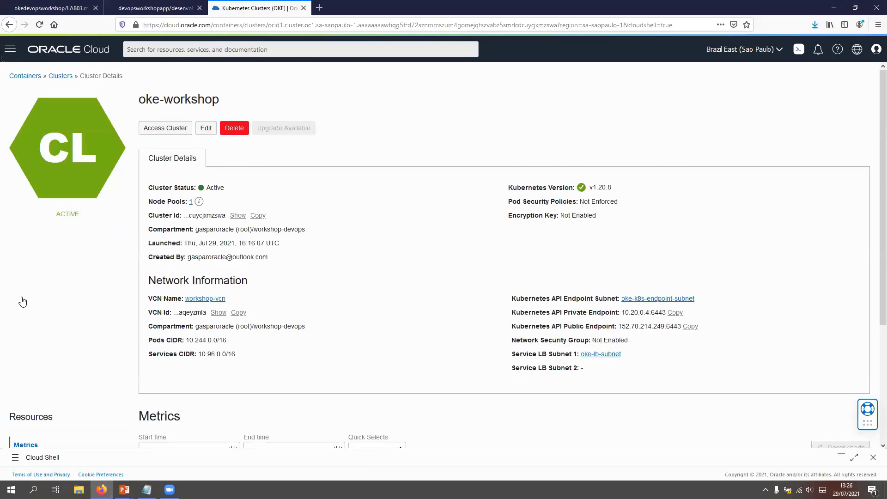
scroll(21, 298, down, 3)
click(32, 300)
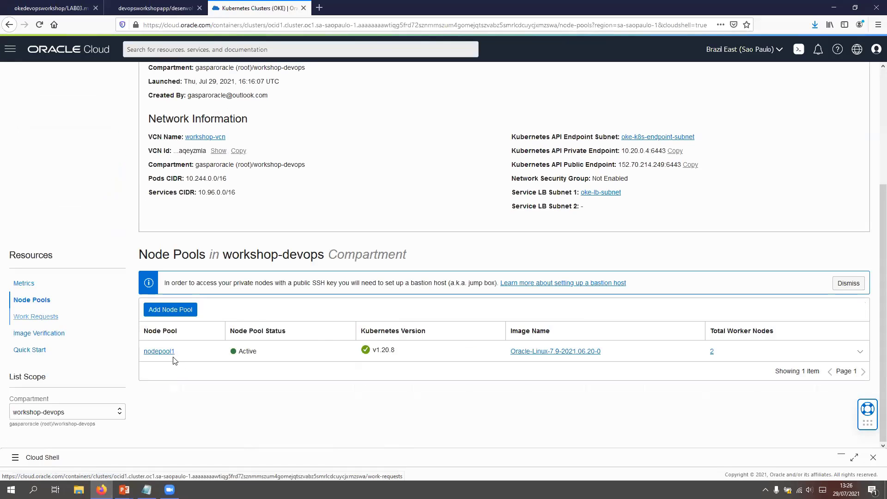
click(170, 354)
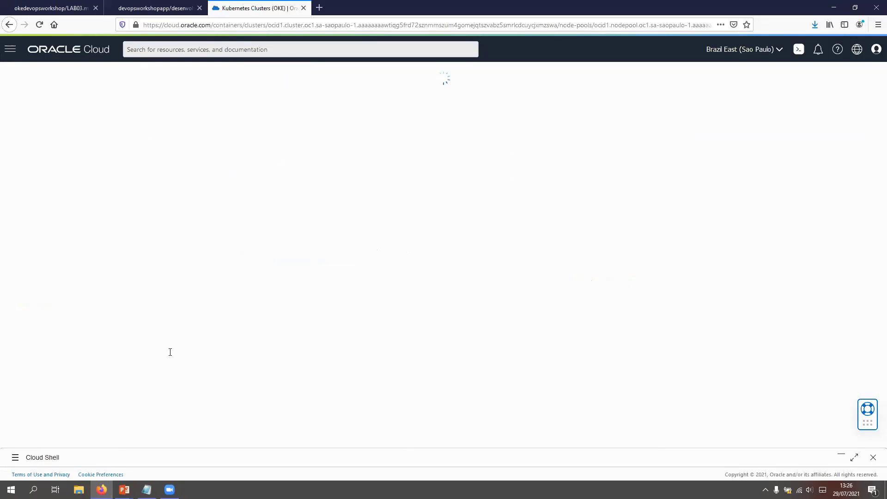
click(178, 129)
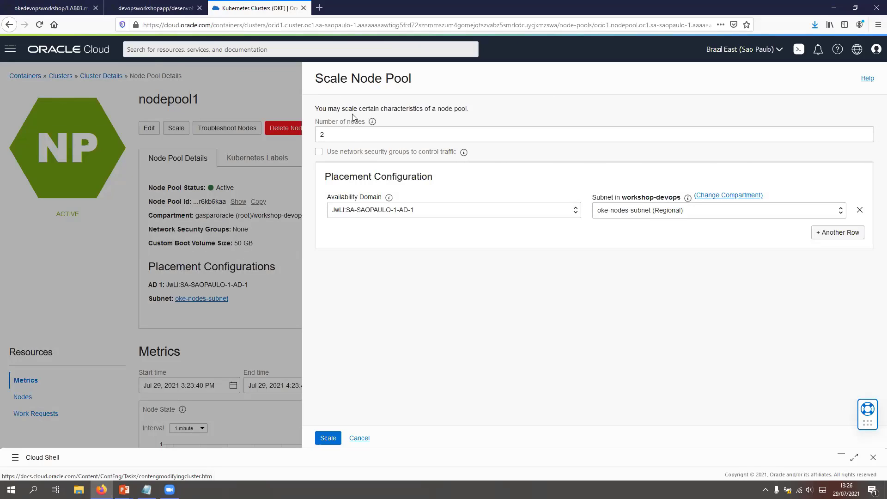
click(360, 439)
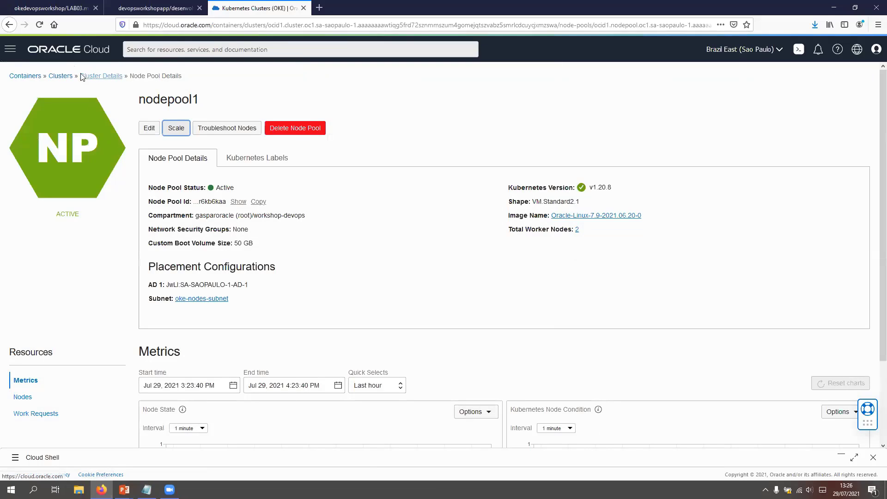
Step: Go through the cluster list to oke-workshop's nodepool1 again and review the number of nodes and placement configuration for scaling
click(62, 77)
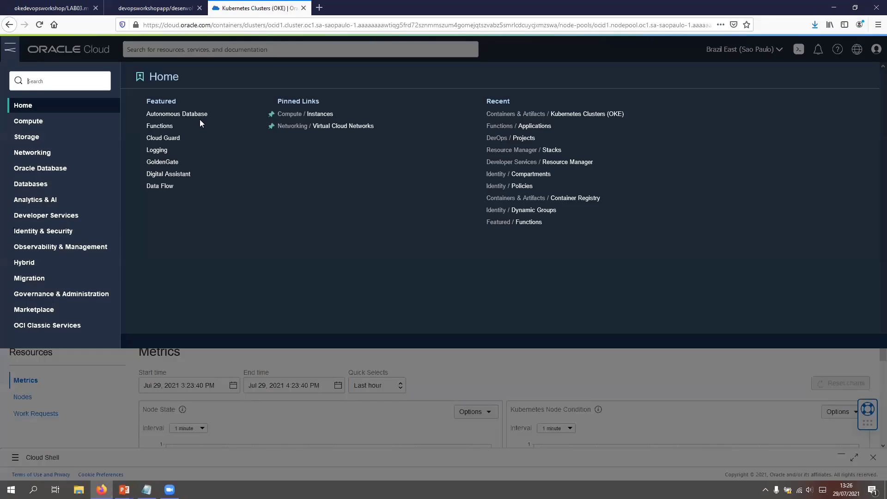
click(196, 118)
click(174, 165)
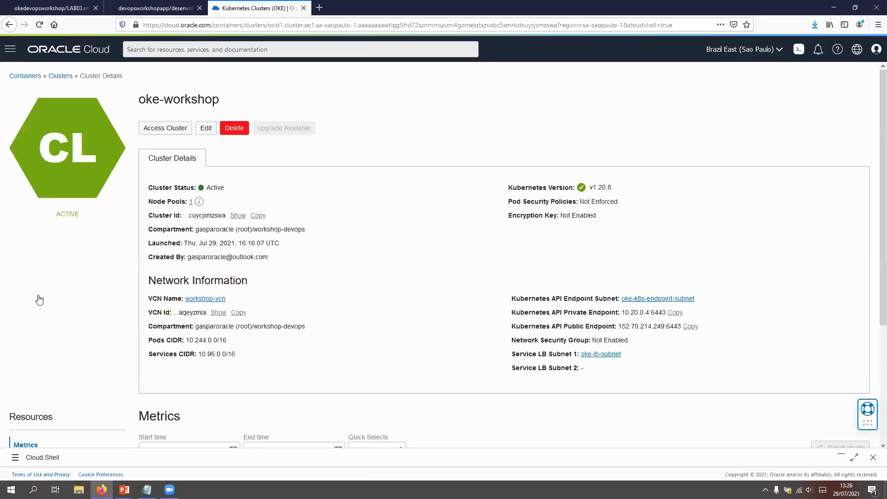
scroll(40, 301, down, 3)
click(40, 301)
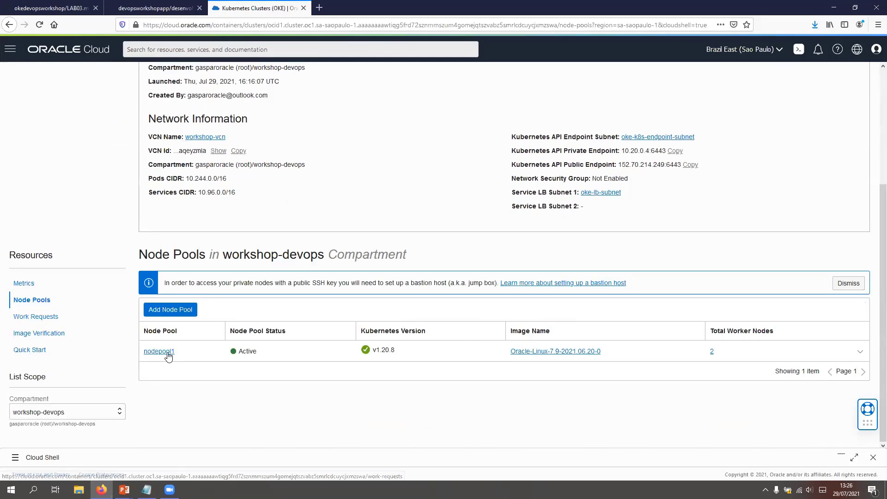
click(168, 352)
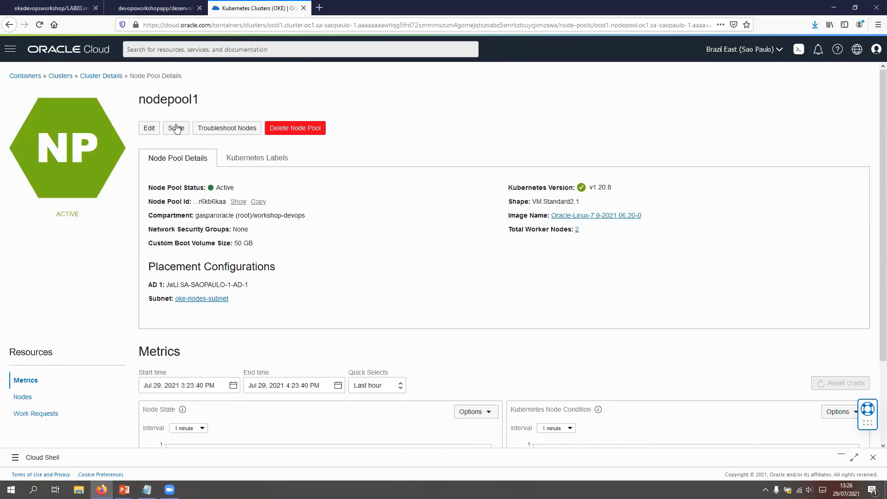
click(177, 129)
click(360, 438)
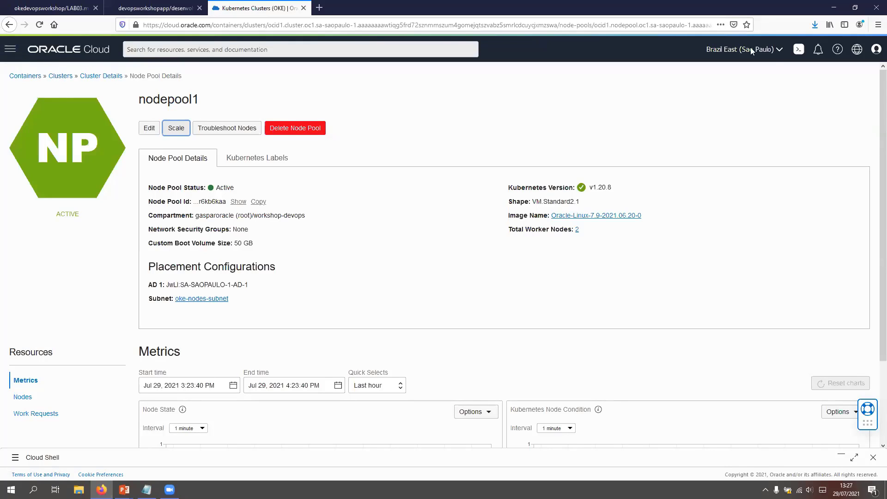
Step: Restore Cloud Shell, run kubectl to check that it works, and list the cluster's nodes with kubectl get nodes
click(840, 455)
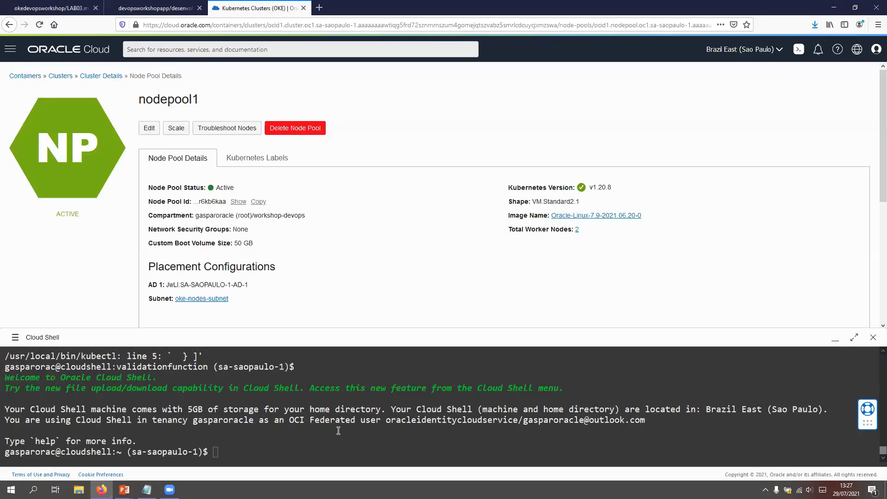
text(kubectl)
key(Return)
key(Up)
text(get nodes)
key(Return)
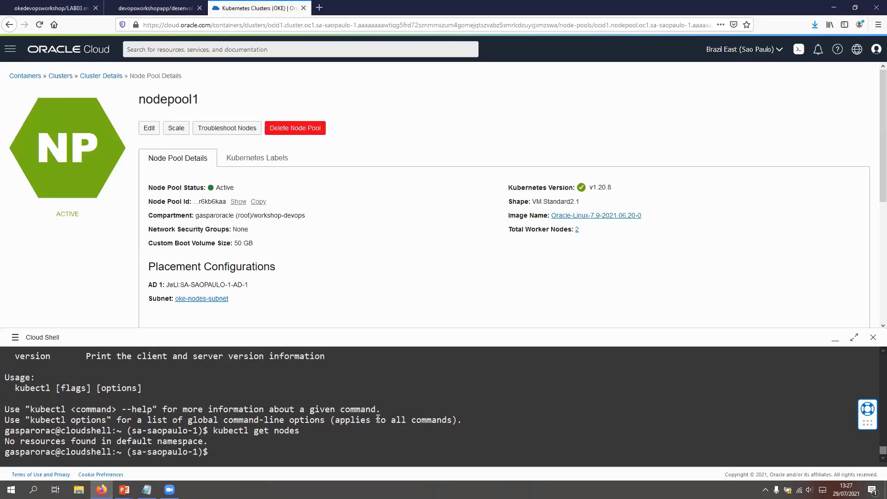
Step: Change to the devopsworkshopapp directory, run the secret creation script with source createsecret.sh, and minimize Cloud Shell
text(cd d)
key(Tab)
key(Return)
text(source)
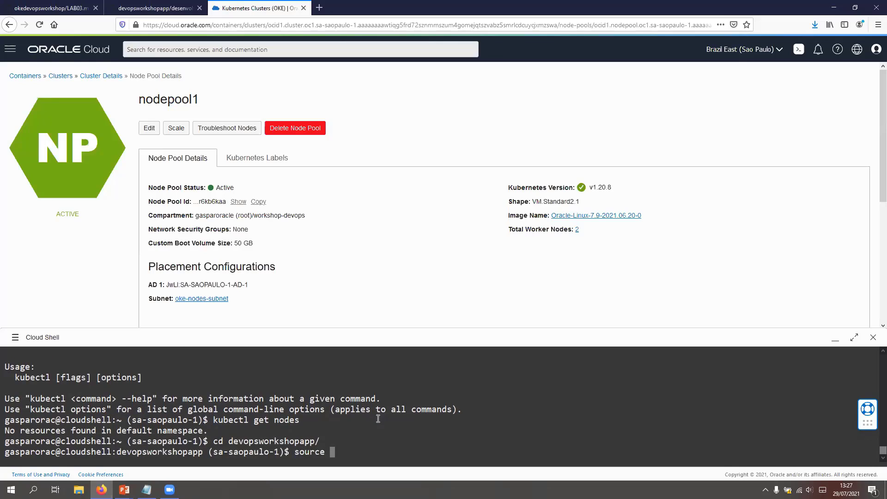
text( createsecret.sh)
key(Return)
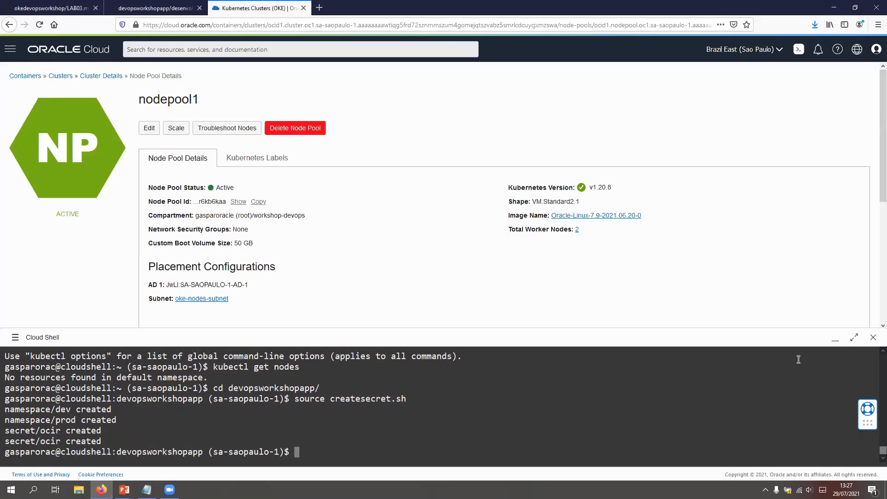
click(835, 339)
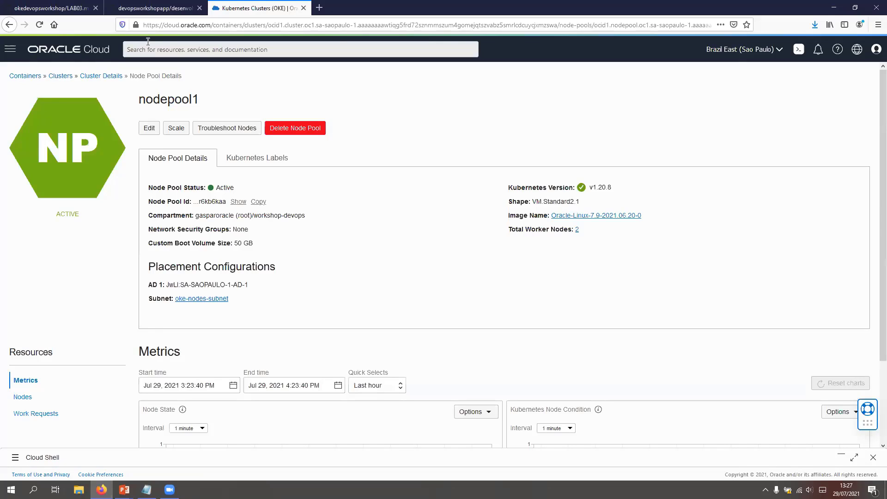
Step: Open the workshop project from the DevOps projects list in Developer Services and go to its Environments
click(10, 49)
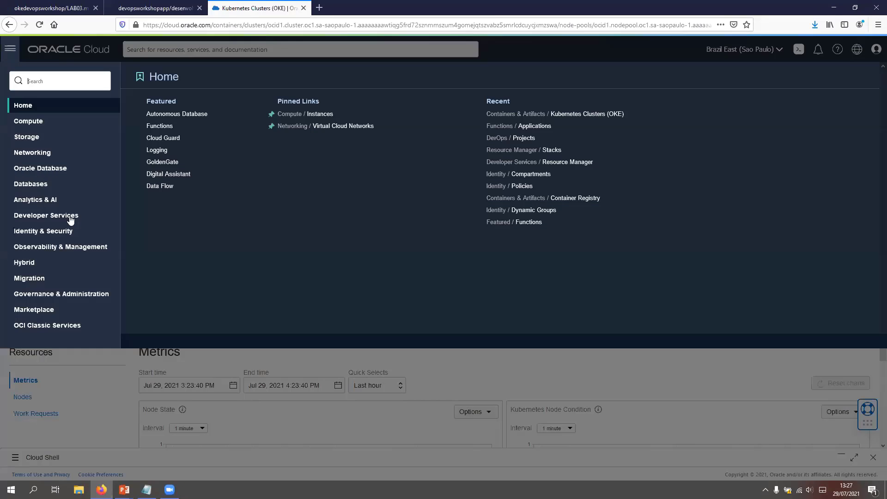
click(70, 219)
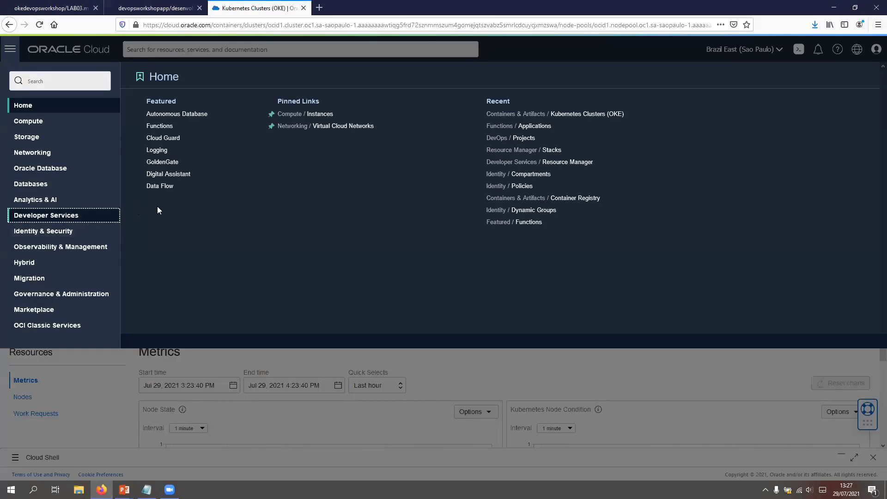
click(450, 129)
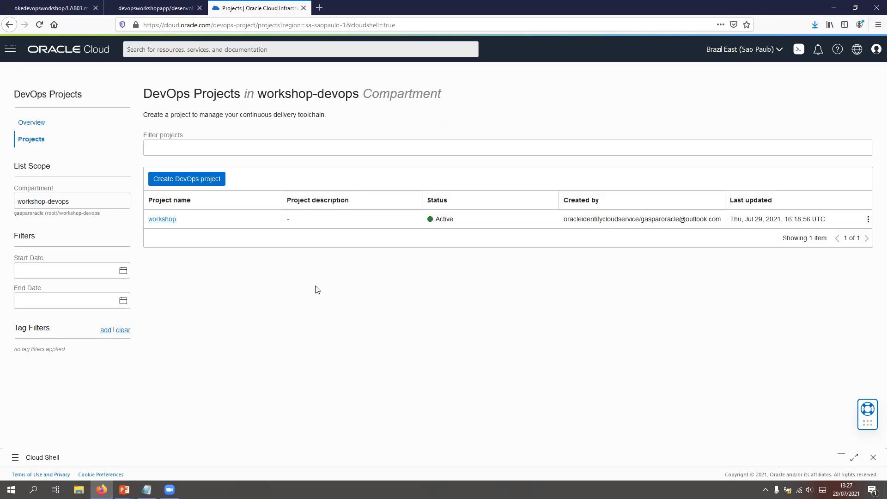
click(161, 220)
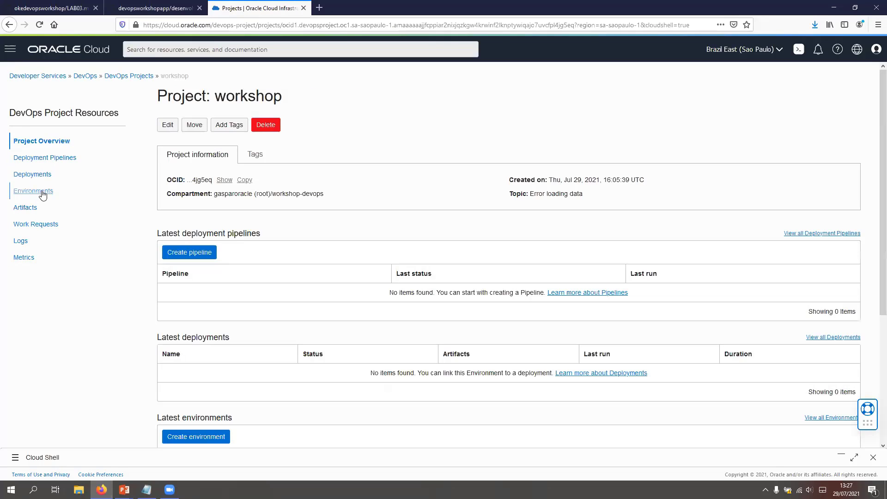
click(42, 192)
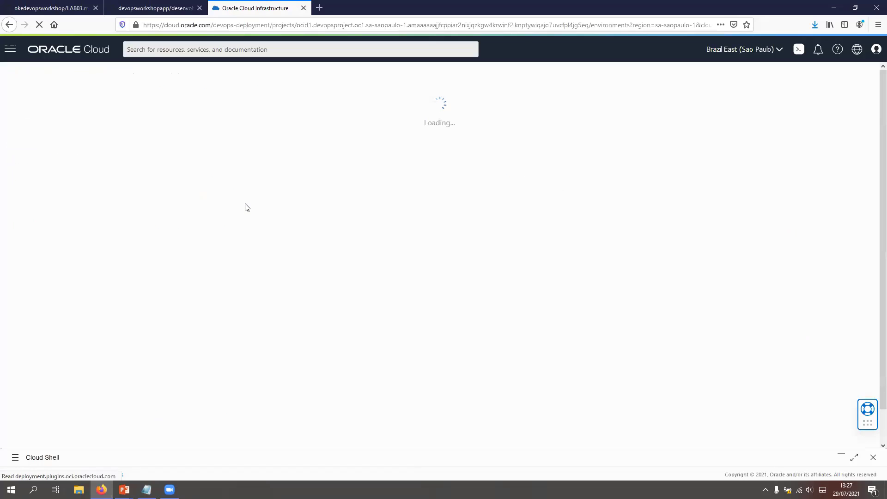
Step: Create an Oracle Kubernetes Engine environment named Desenvolvimento that uses the oke-workshop cluster in the workshop-devops compartment
click(192, 159)
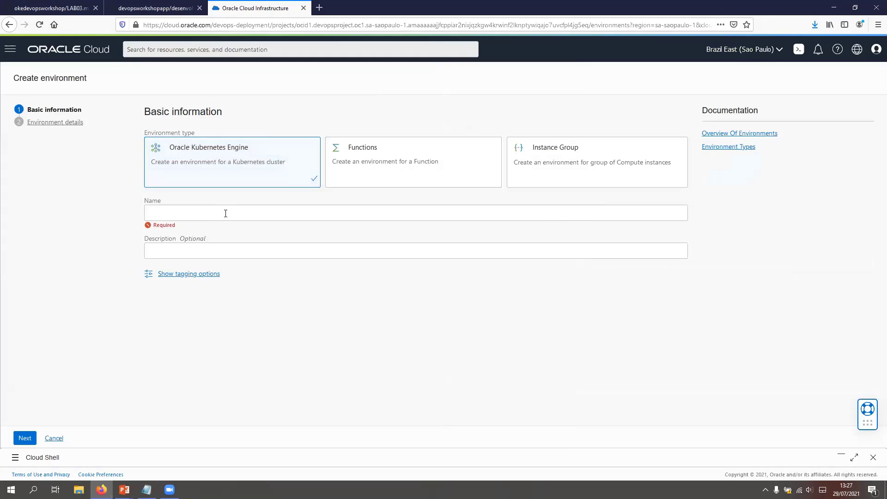
click(226, 214)
text(Desenvolvimento)
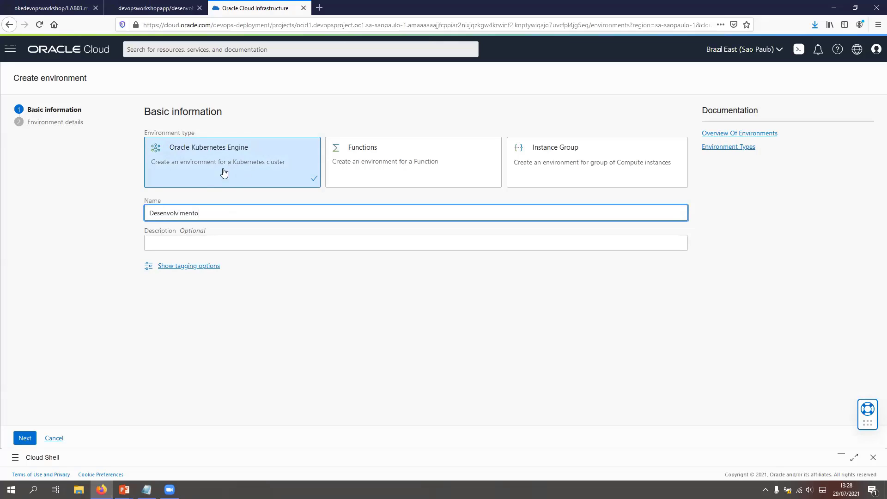
click(25, 438)
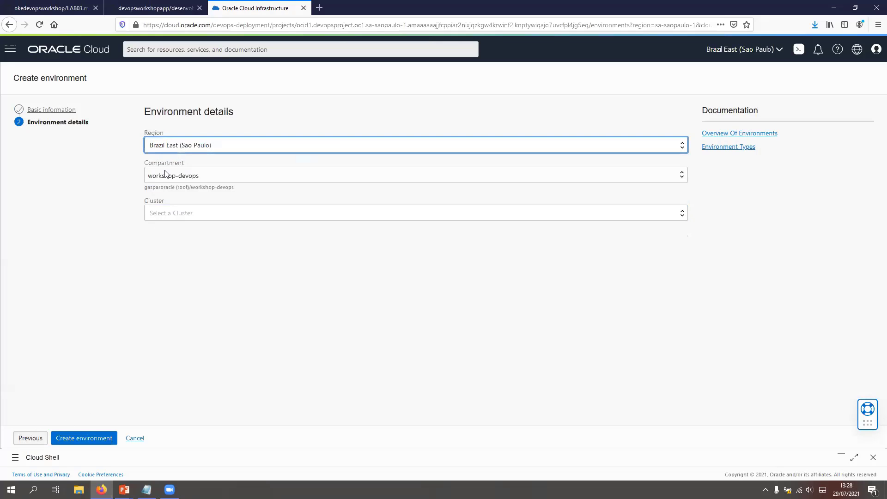
click(184, 213)
click(179, 242)
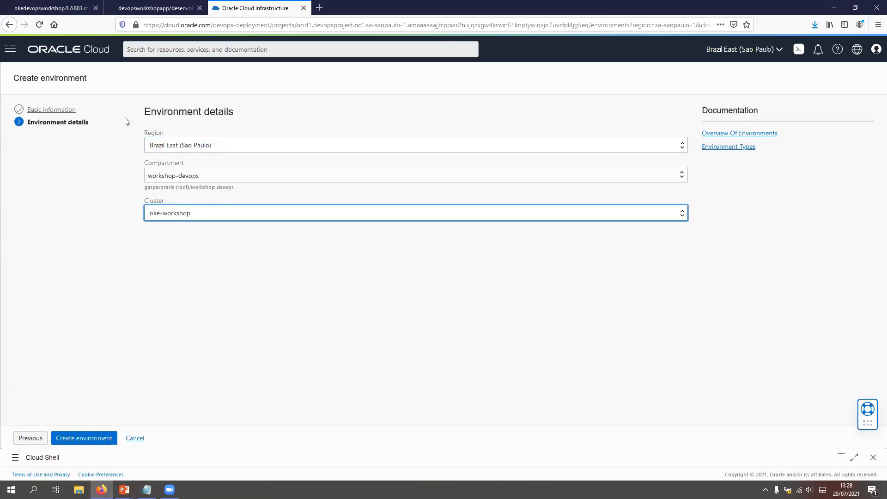
click(85, 439)
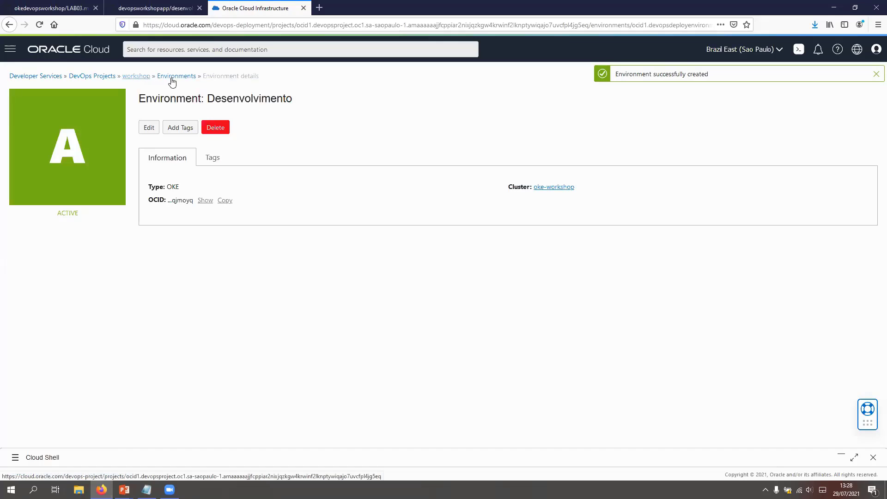
Step: Return to the workshop project overview and create a deployment pipeline named workshop-pipe
click(137, 78)
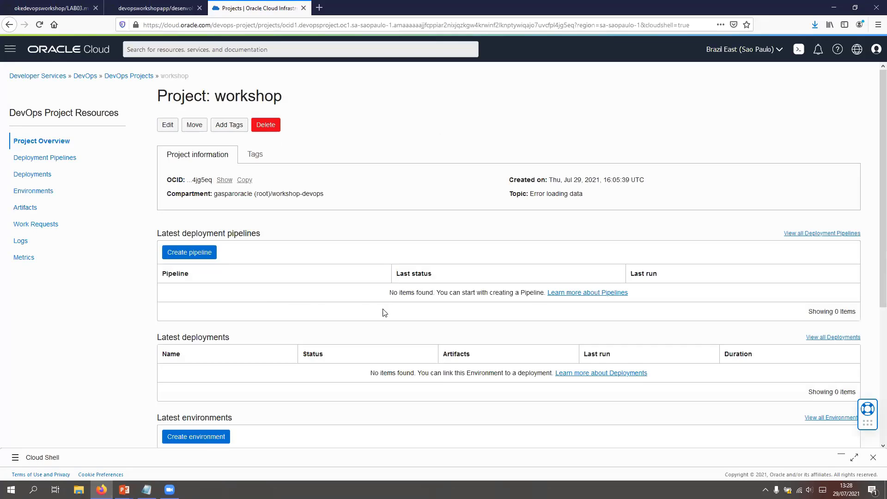
scroll(383, 310, down, 5)
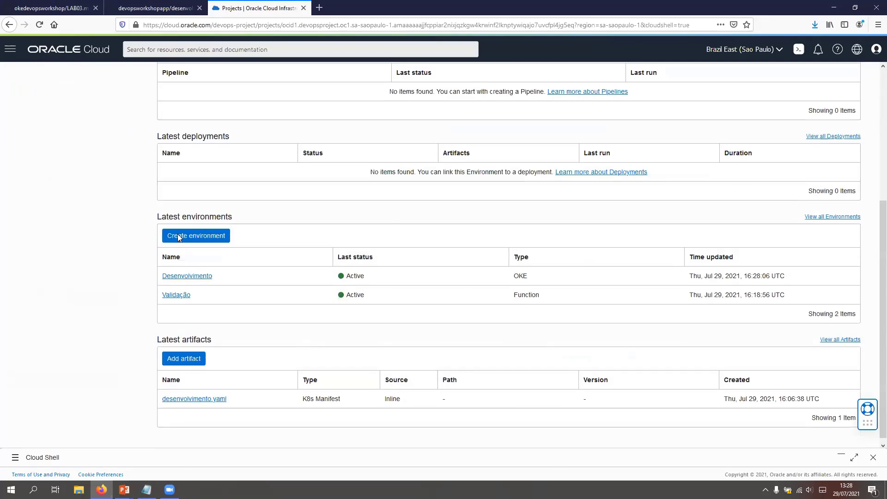
scroll(176, 183, up, 3)
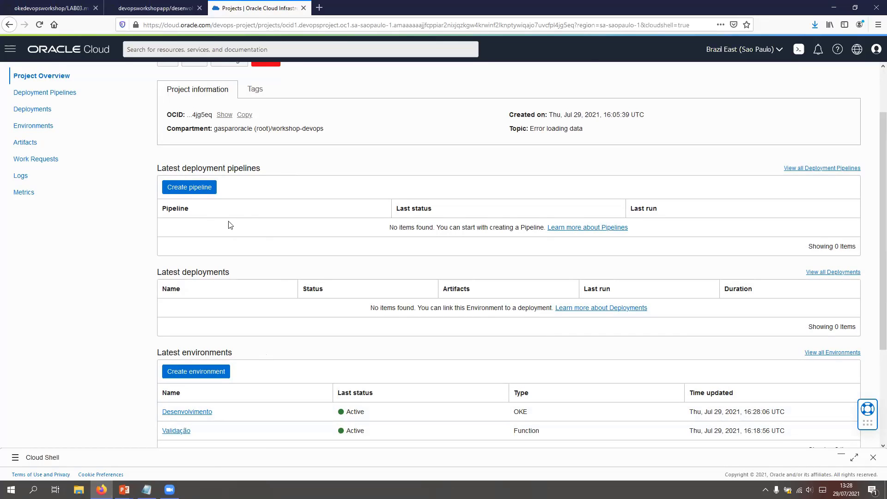
scroll(250, 254, up, 2)
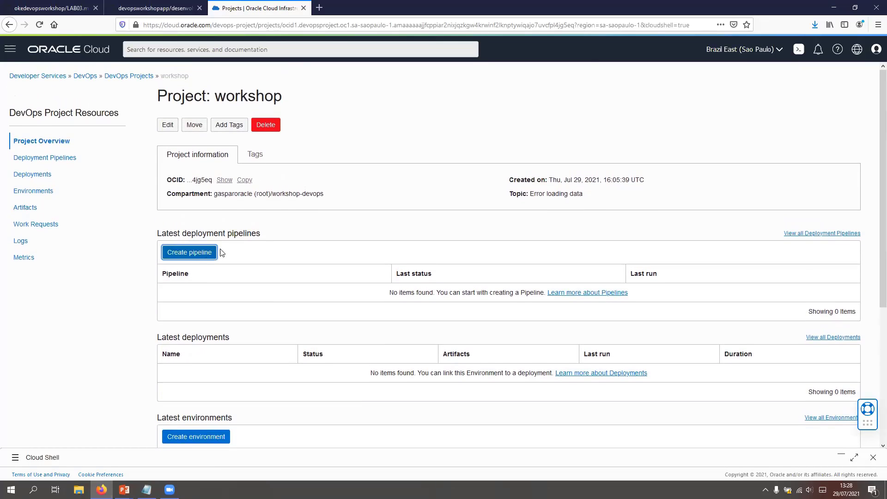
click(215, 253)
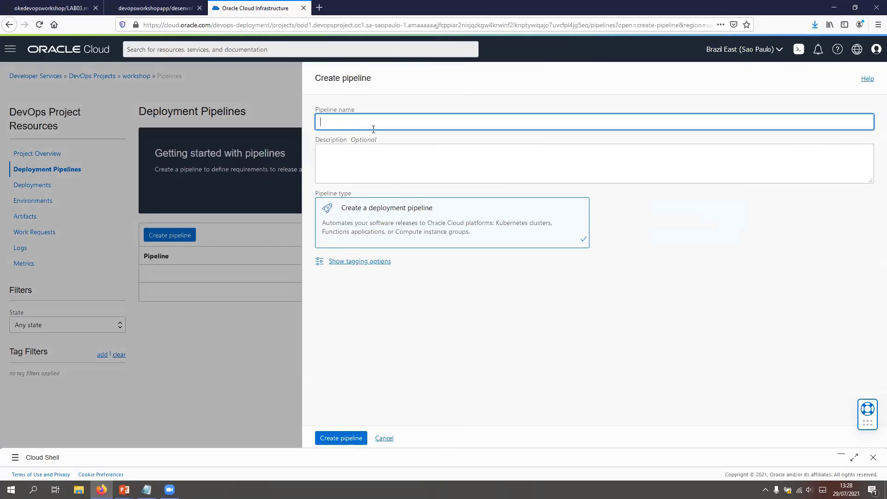
text(workshop-pipe)
click(344, 440)
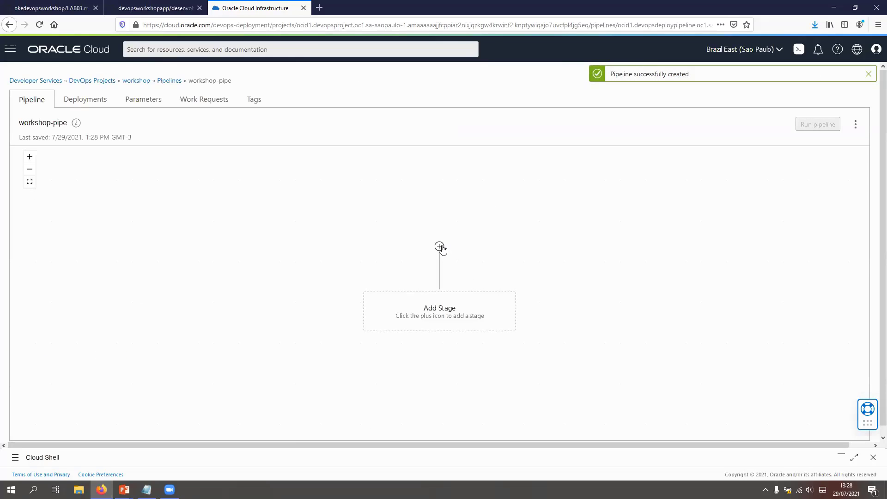
Step: Start a pipeline stage that applies a manifest to the Kubernetes cluster, named deploy-to-dev and targeting the Desenvolvimento environment
click(440, 247)
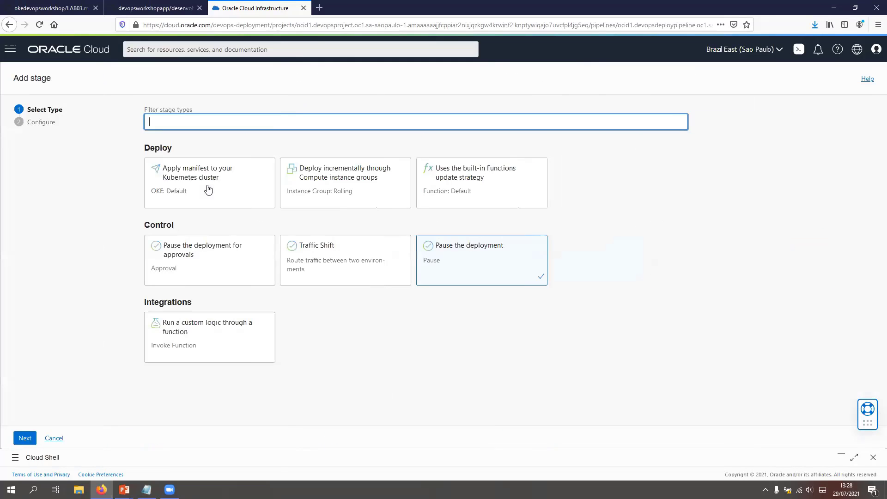
click(208, 189)
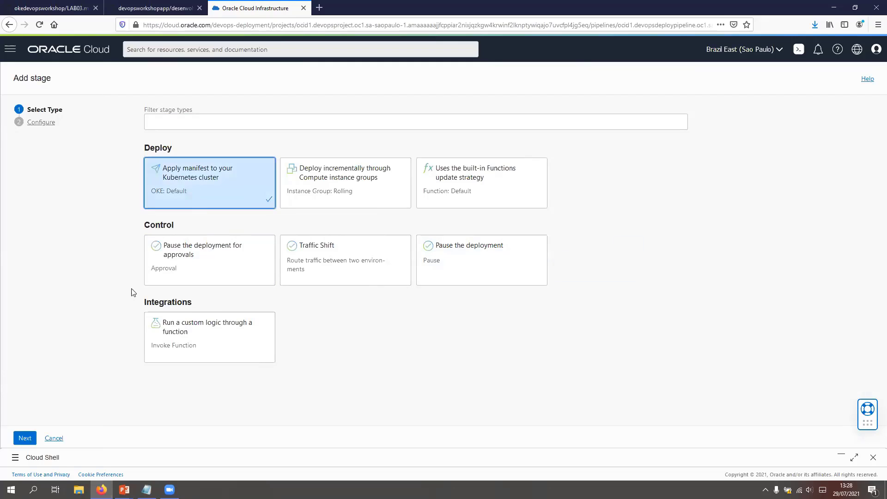
click(25, 438)
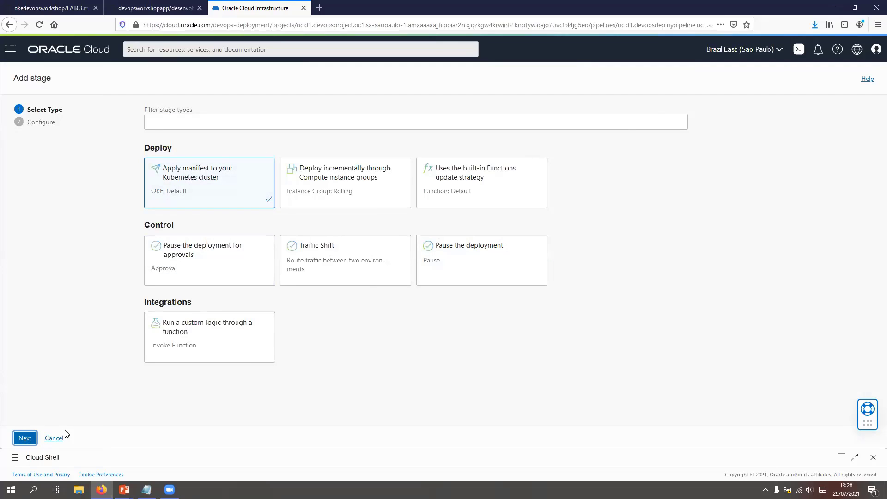
text(deploy-to-dev)
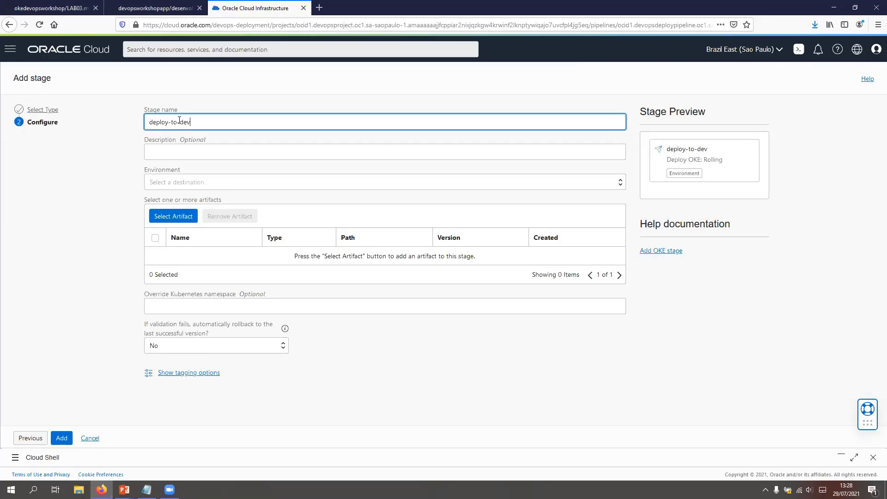
click(208, 182)
click(168, 216)
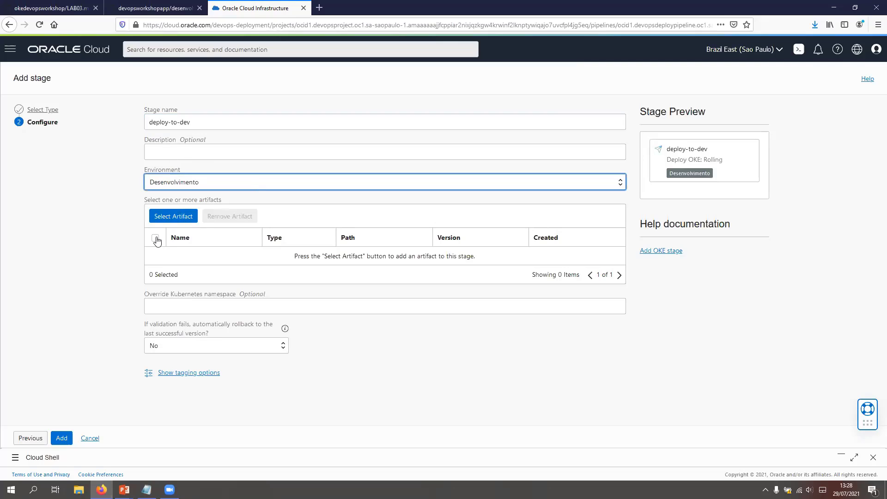
Step: Attach the desenvolvimento.yaml artifact to the deploy-to-dev stage and add the stage to the pipeline
click(172, 217)
click(326, 133)
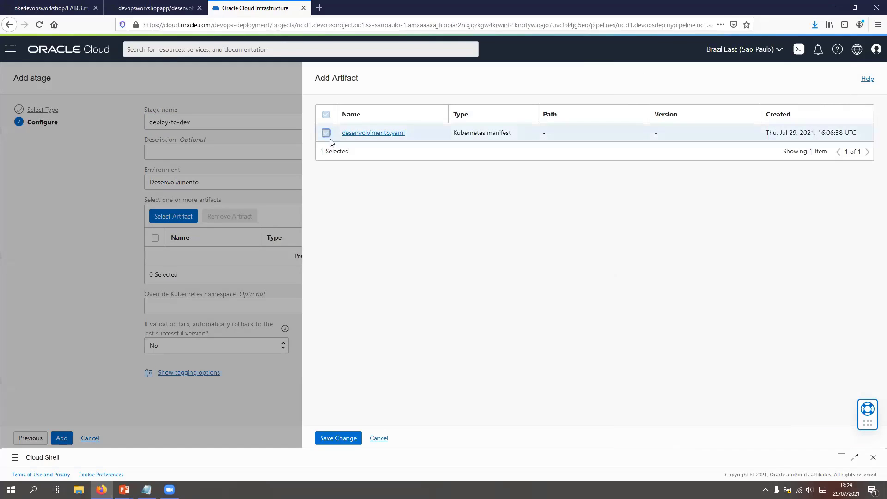
click(338, 438)
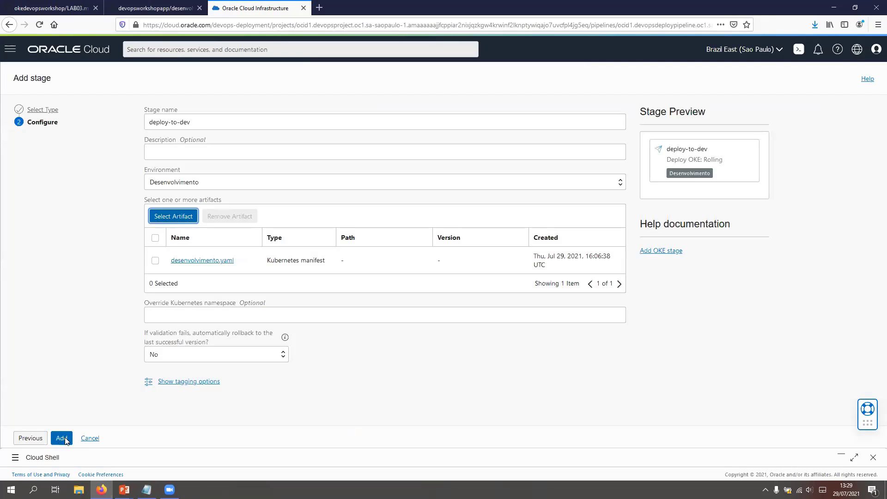
click(65, 439)
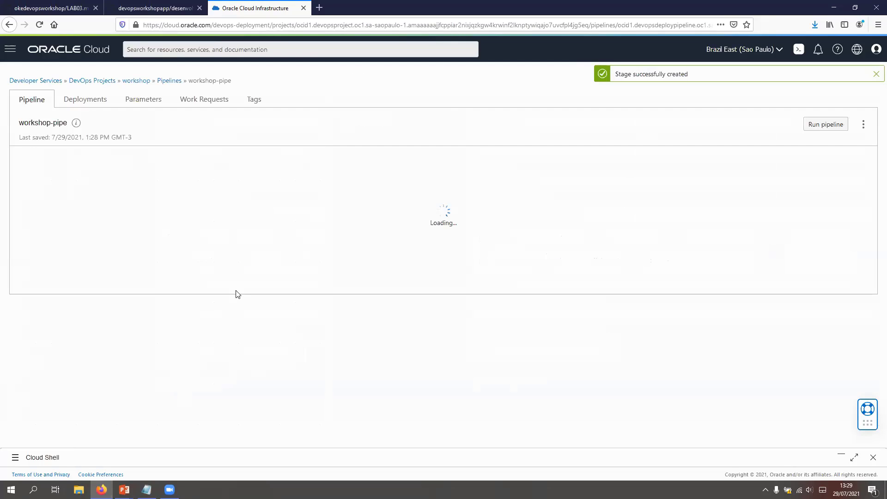
Step: Open the parameters of workshop-pipe, restore Cloud Shell and search the local images with docker images | grep ocr
click(148, 104)
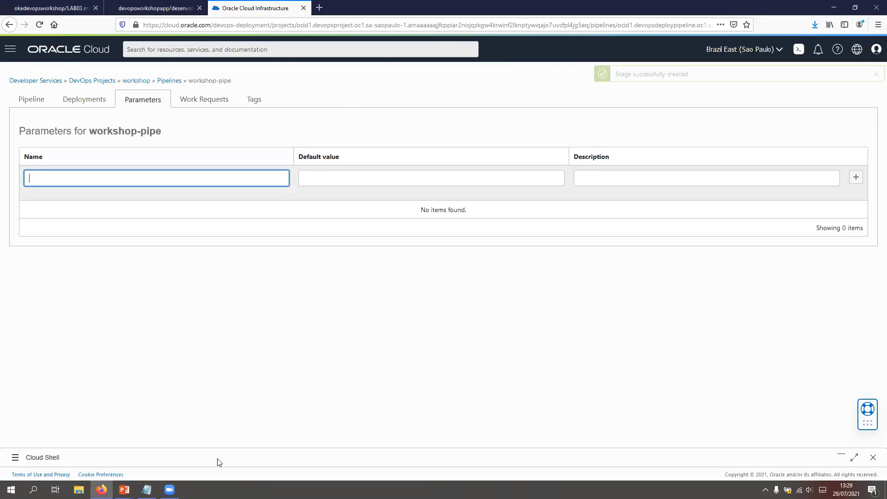
click(848, 459)
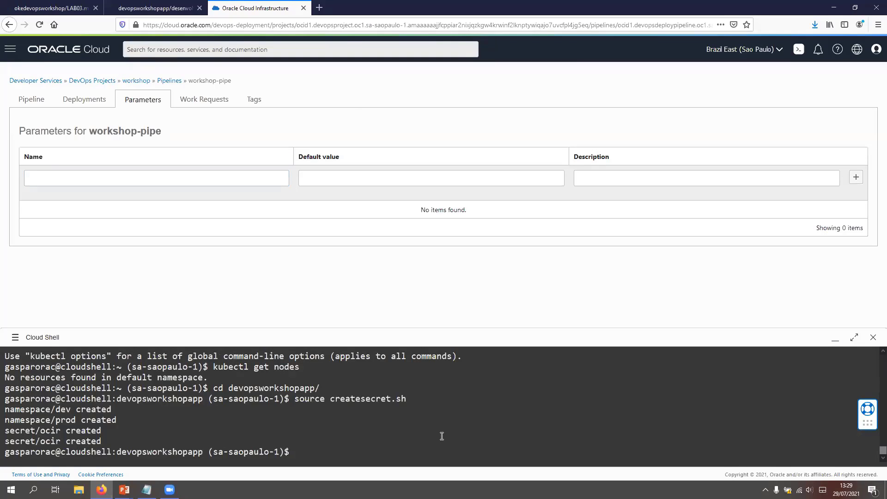
text(docker images | gre-p)
key(BackSpace)
key(BackSpace)
text(p po)
key(BackSpace)
Step: Rerun the image search in Cloud Shell as docker images | grep ocir
key(BackSpace)
text(ocr)
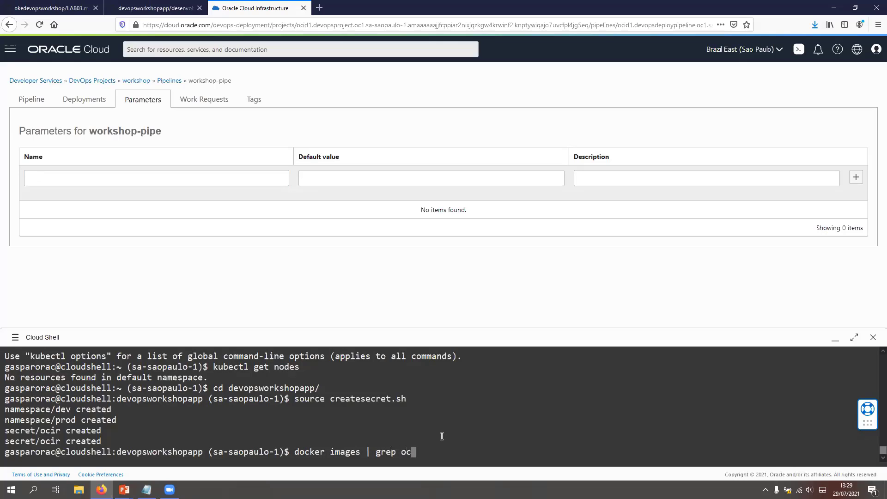
key(Return)
key(Up)
key(BackSpace)
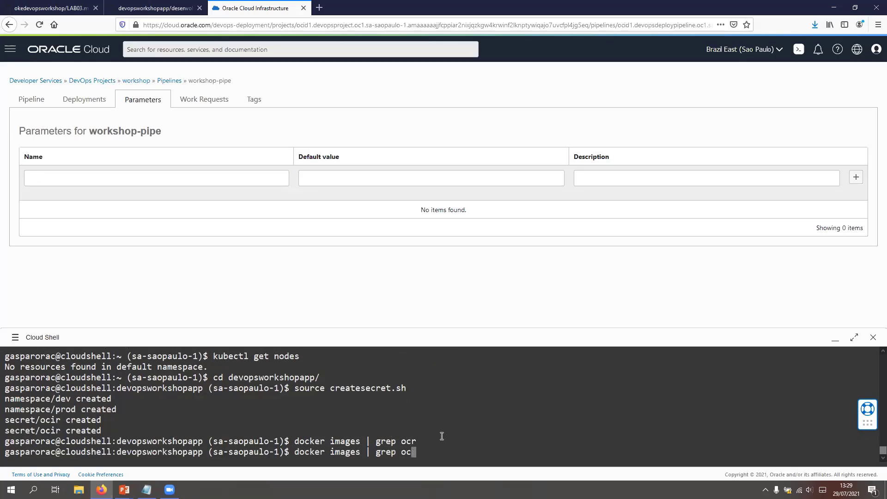
text(ir)
key(Return)
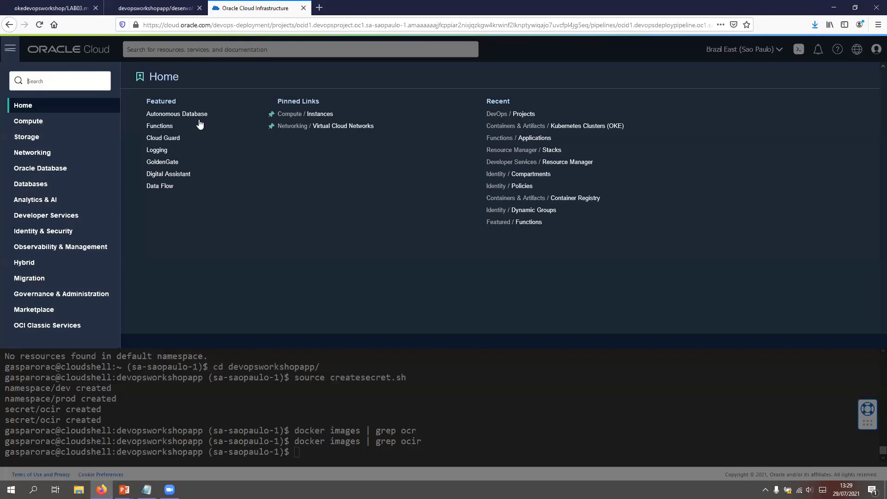
Step: Open the Container Registry, switch to the root compartment and open the latest image of devopsworkshop/devopsapp
click(186, 125)
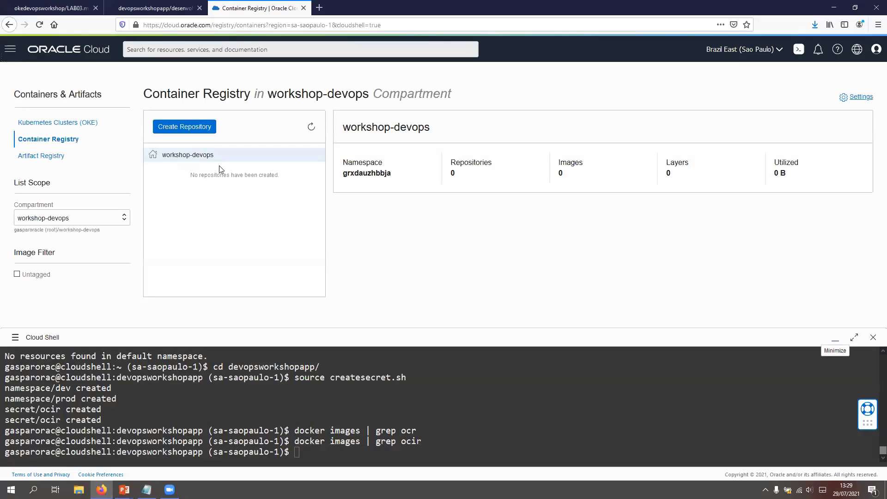
click(109, 219)
click(60, 233)
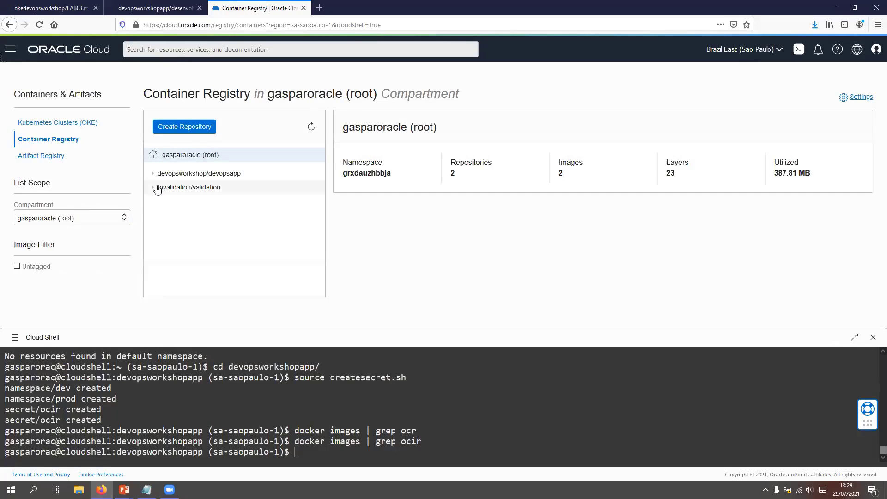
click(152, 174)
click(173, 189)
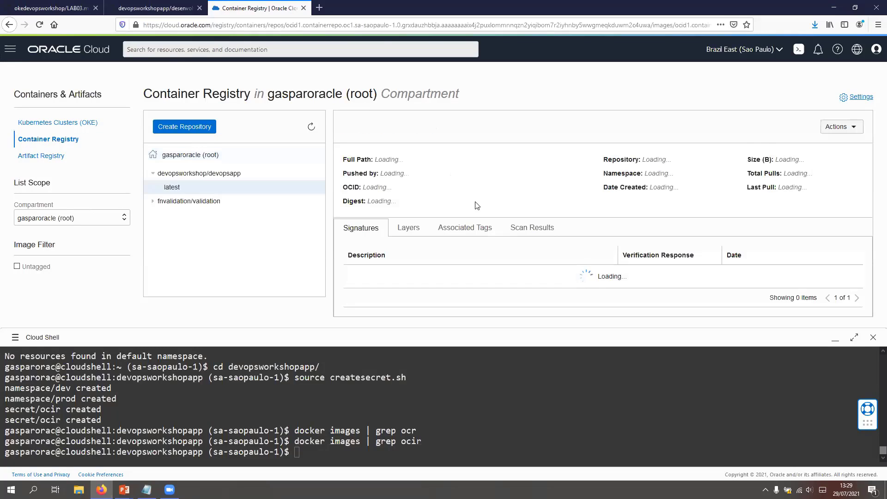
Step: Try to copy the latest image's full path into a new Notepad document, and return to the registry
drag(518, 160, 375, 159)
right_click(378, 164)
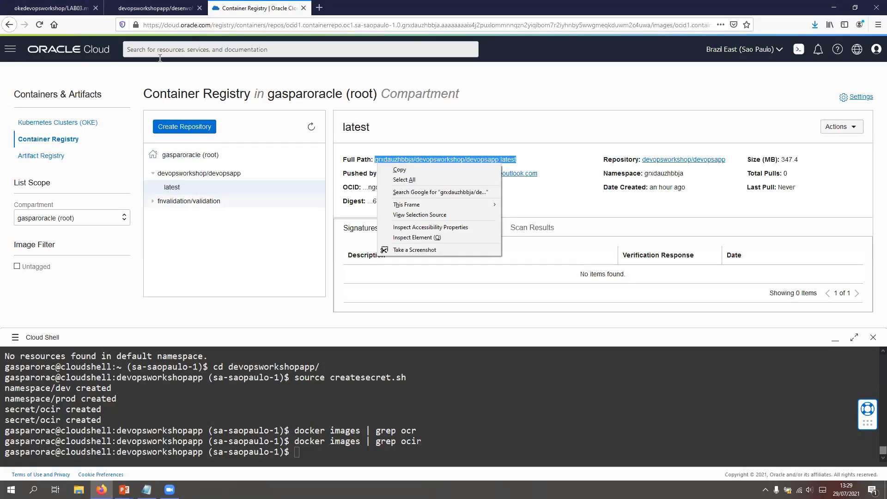
click(234, 208)
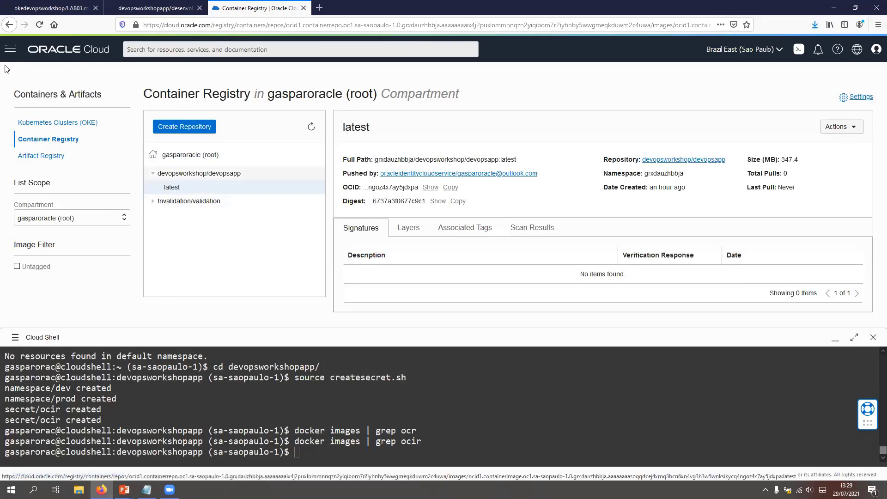
click(146, 490)
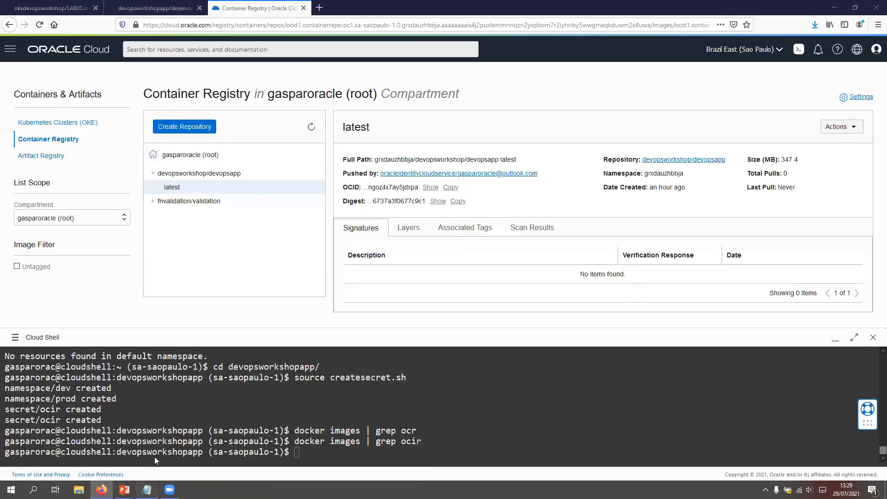
click(341, 134)
key(Return)
key(ctrl+v)
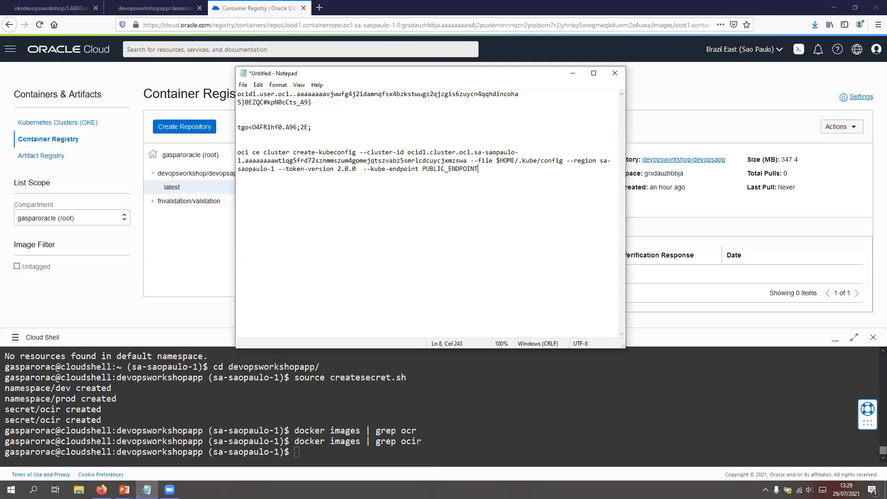
click(195, 209)
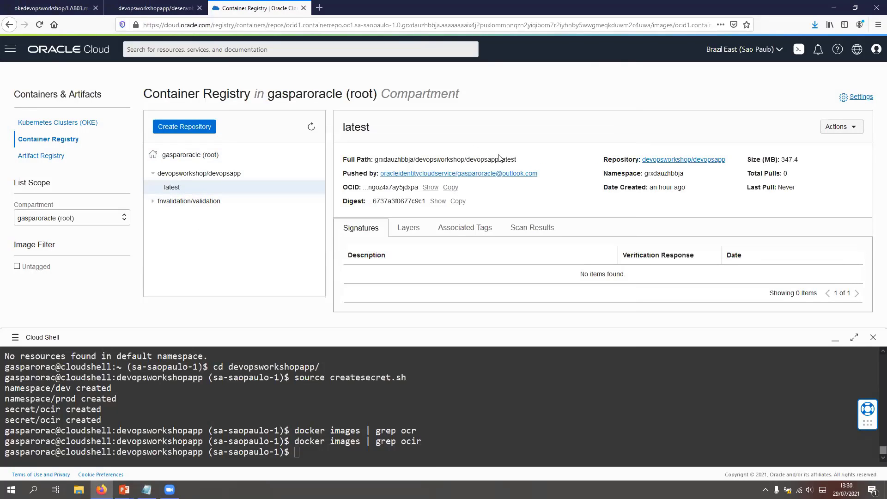
Step: Copy the latest image's full path from the Container Registry into the open Notepad document
drag(528, 161, 373, 163)
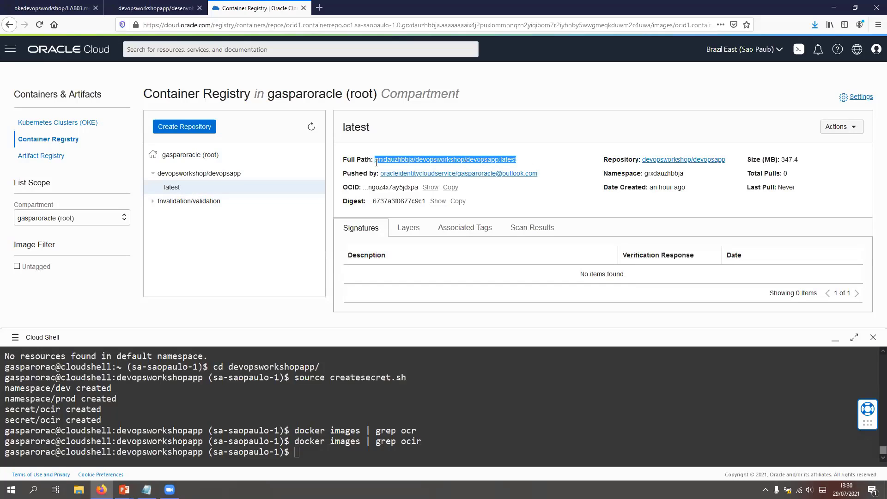
key(ctrl+c)
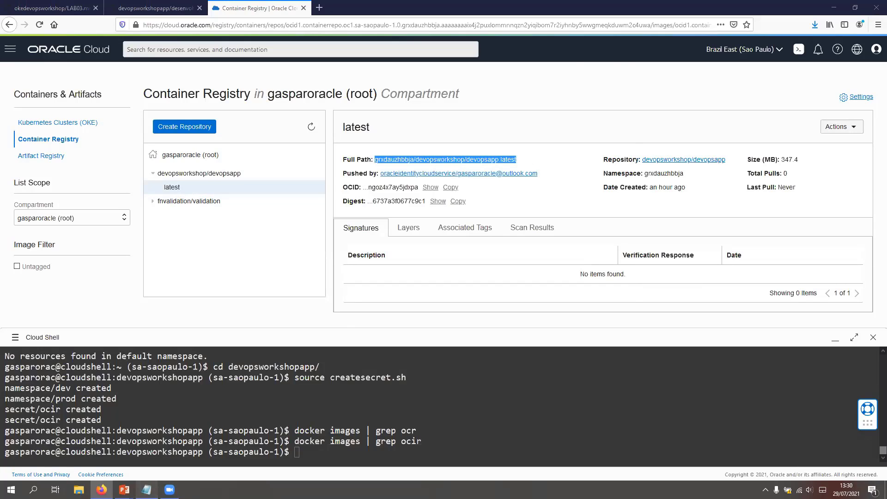
click(146, 490)
key(ctrl+v)
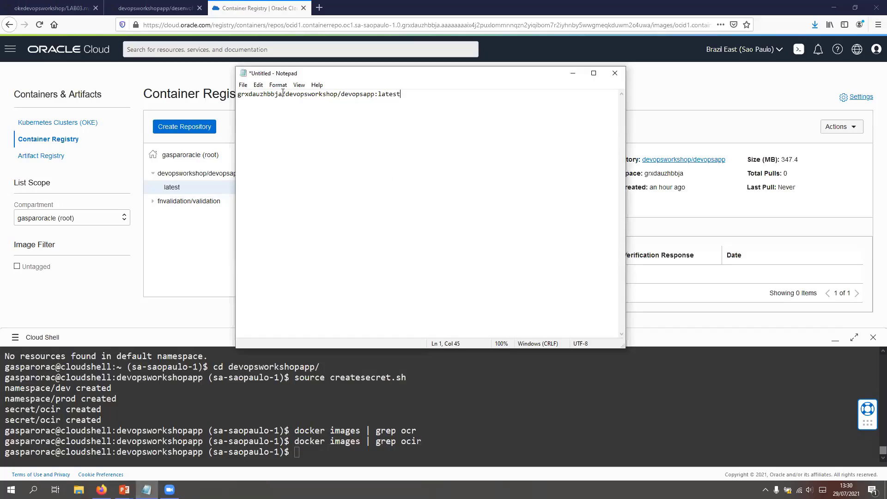
Step: Prefix the image path in Notepad with gru.ocir.io/, copy the complete path and minimize Notepad
text(gru)
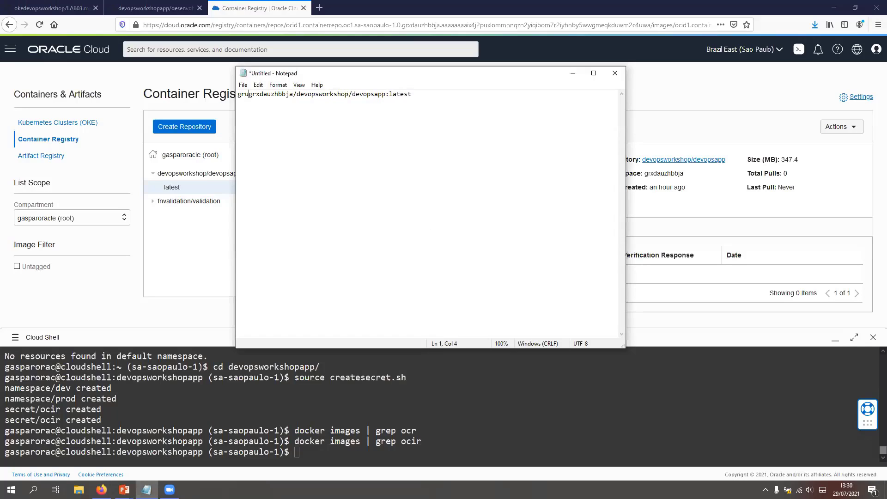
text(.ocir.io)
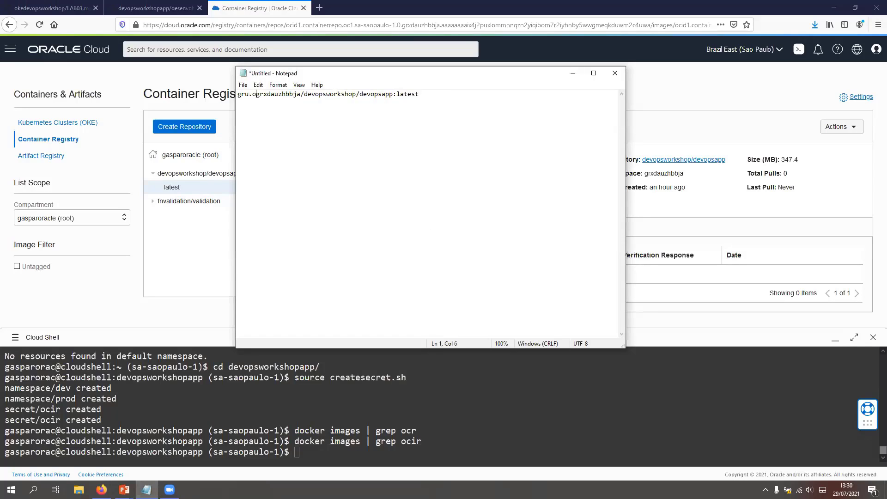
text(/)
drag(454, 93, 336, 99)
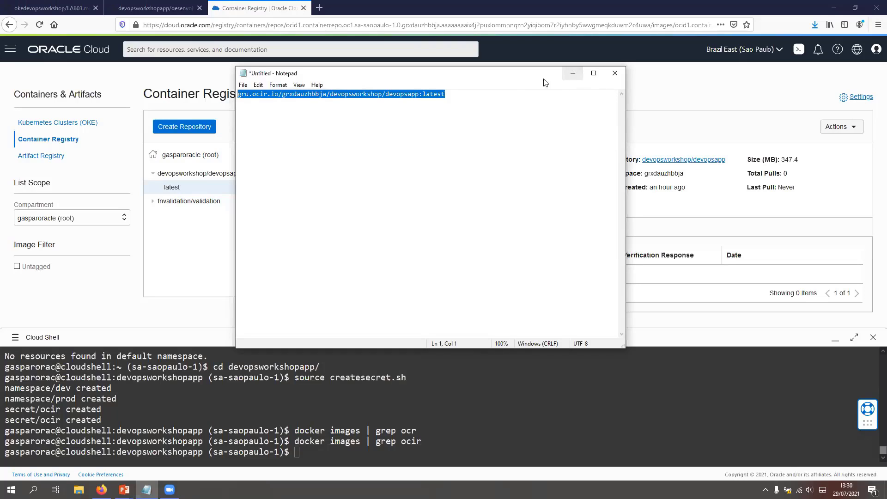
click(447, 91)
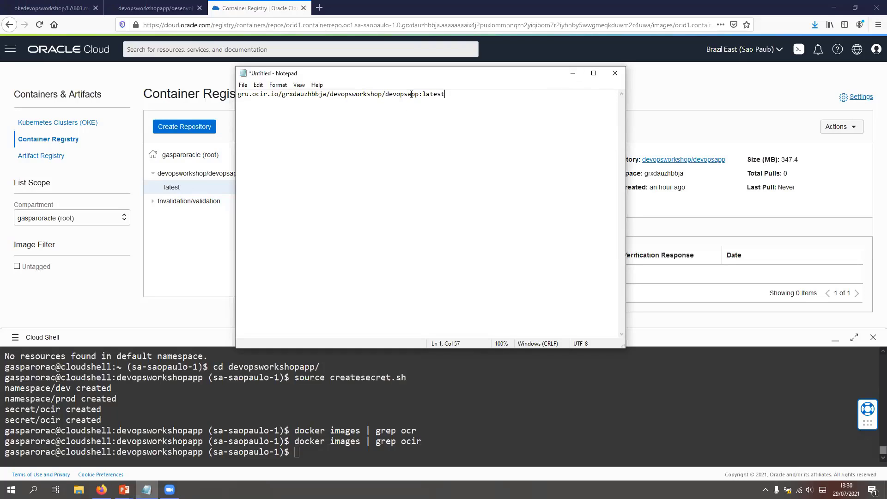
click(572, 75)
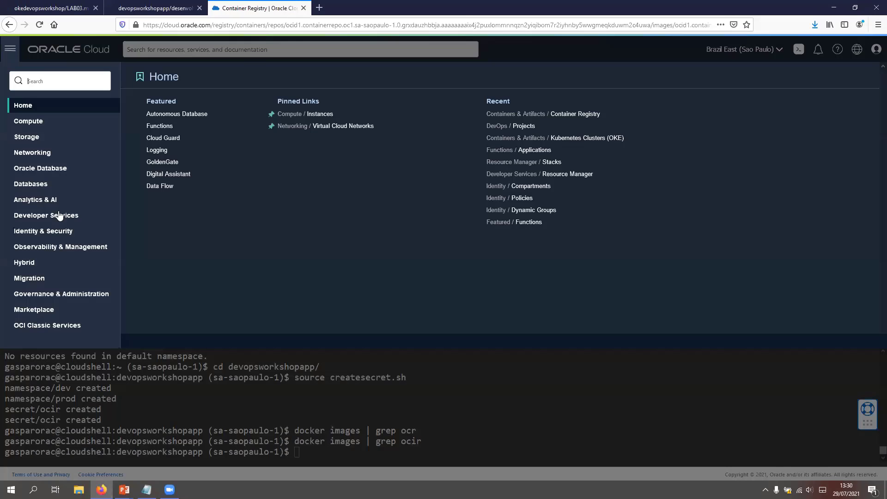
Step: Return to DevOps Projects, minimize Cloud Shell and open the workshop project in the workshop-devops compartment
click(59, 215)
click(452, 126)
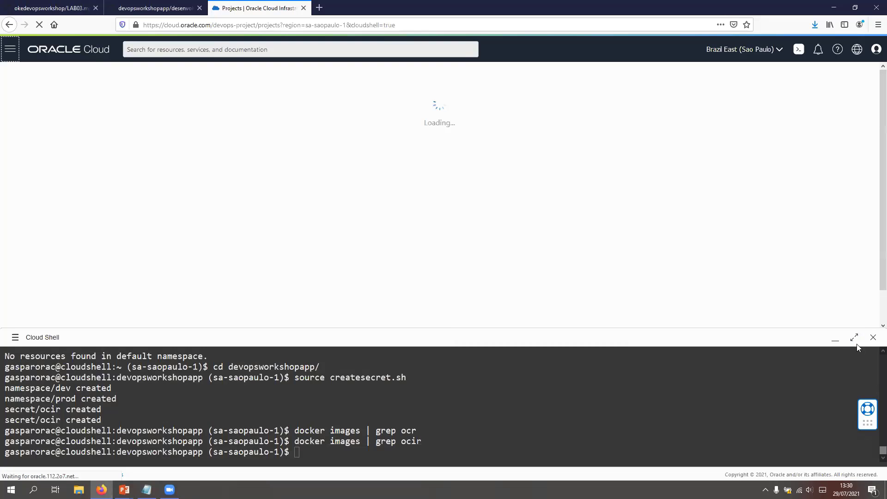
click(838, 343)
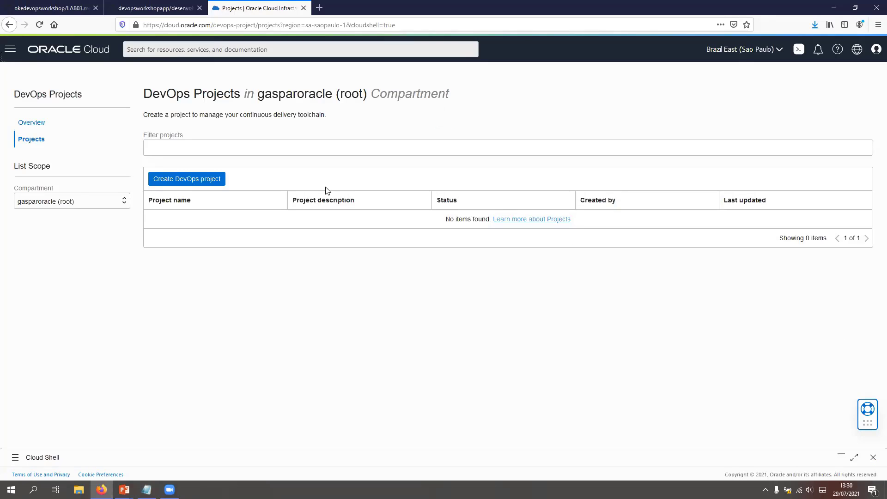
click(83, 202)
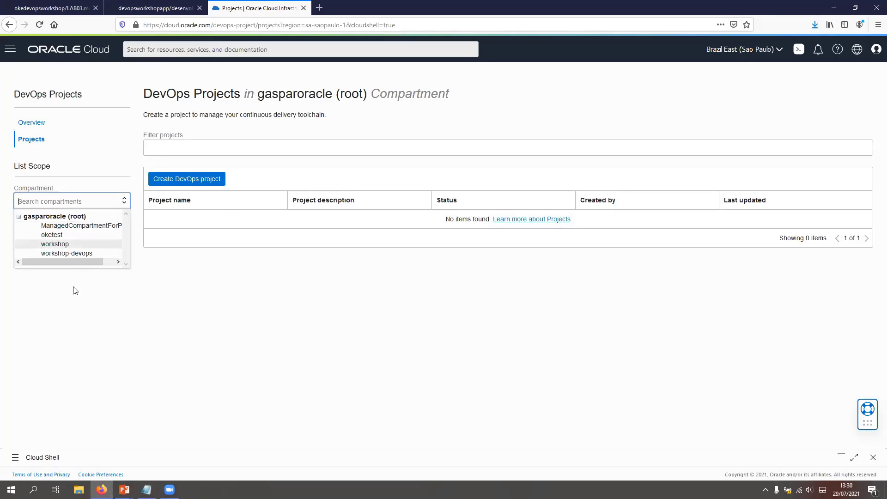
click(58, 254)
click(161, 220)
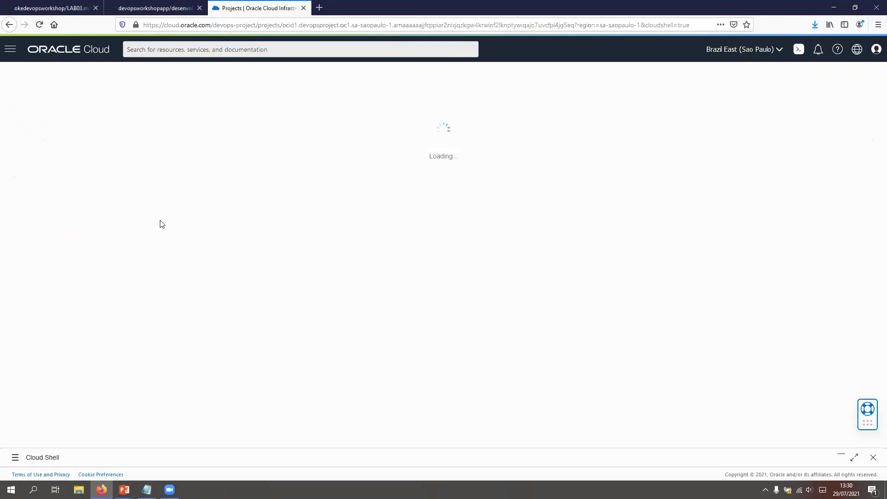
Step: Open the project's desenvolvimento.yaml artifact and highlight the image variable ${IMGPATH} in its inline contents
click(50, 158)
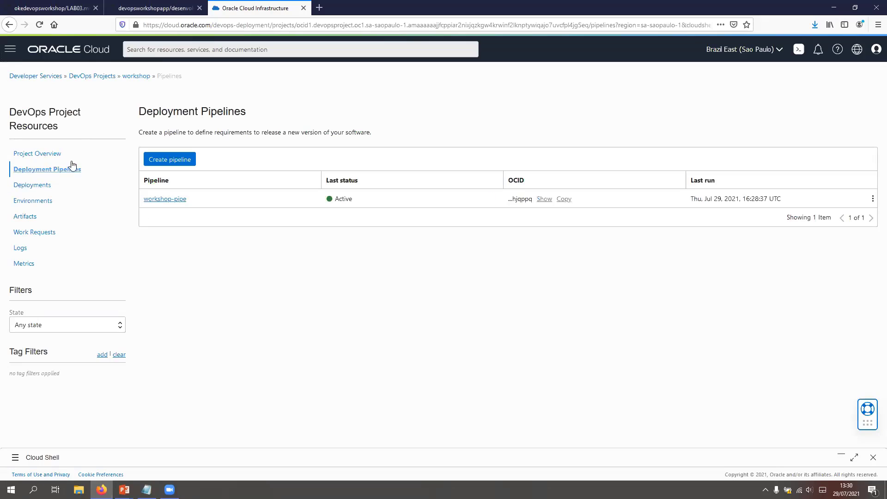
click(32, 219)
click(168, 236)
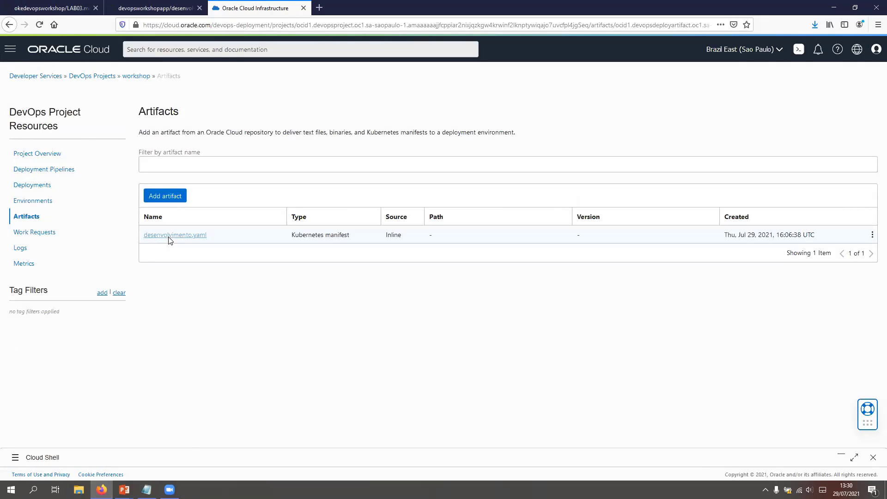
scroll(183, 416, down, 1)
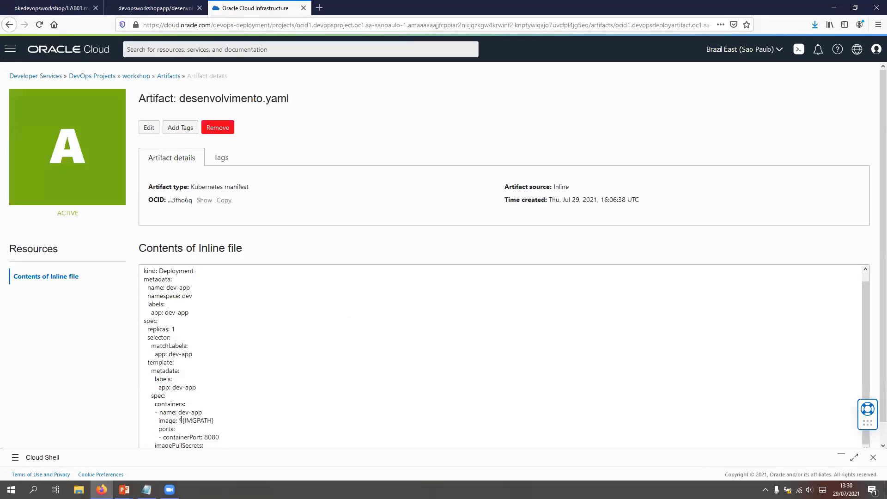
drag(178, 420, 214, 421)
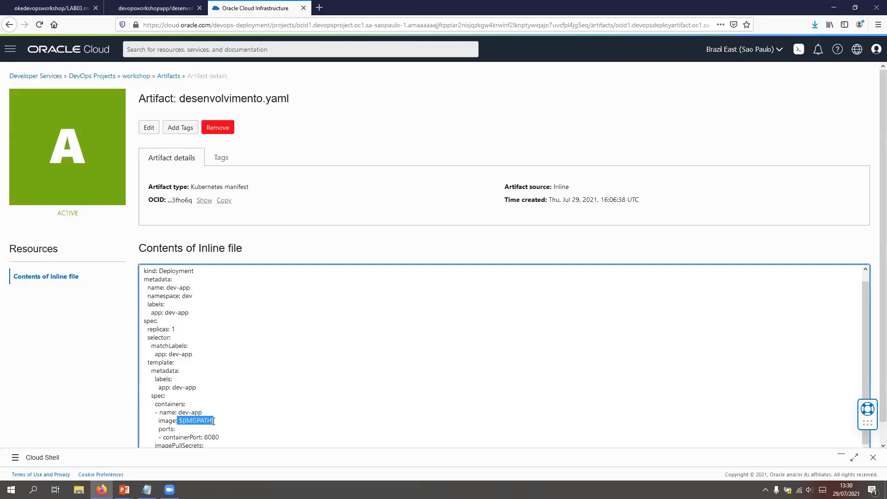
Step: Return to the workshop project and open the parameters of the workshop-pipe deployment pipeline
click(136, 76)
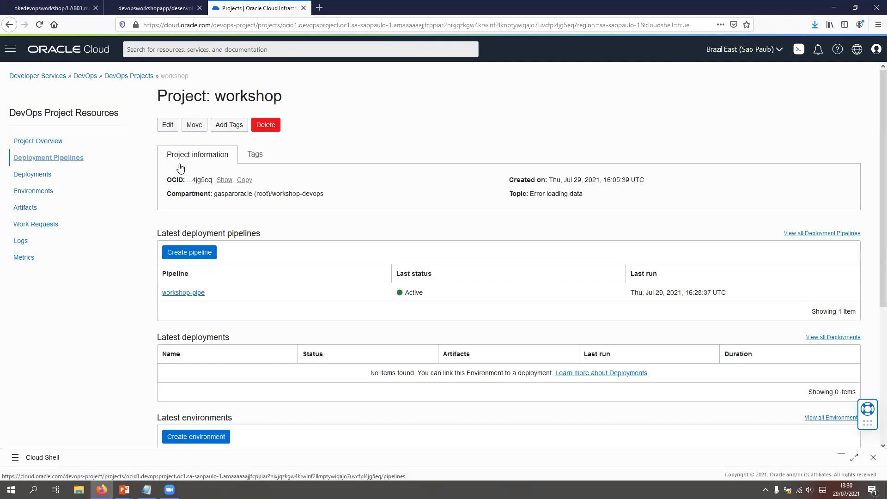
click(148, 166)
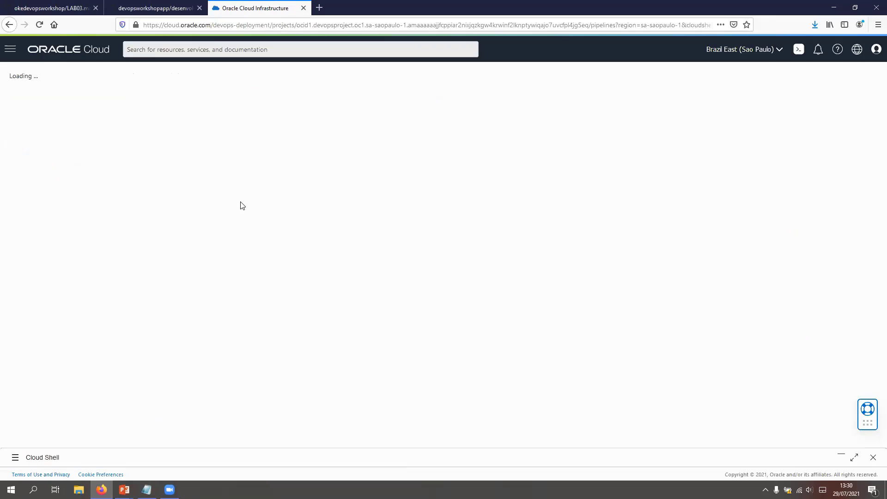
click(167, 201)
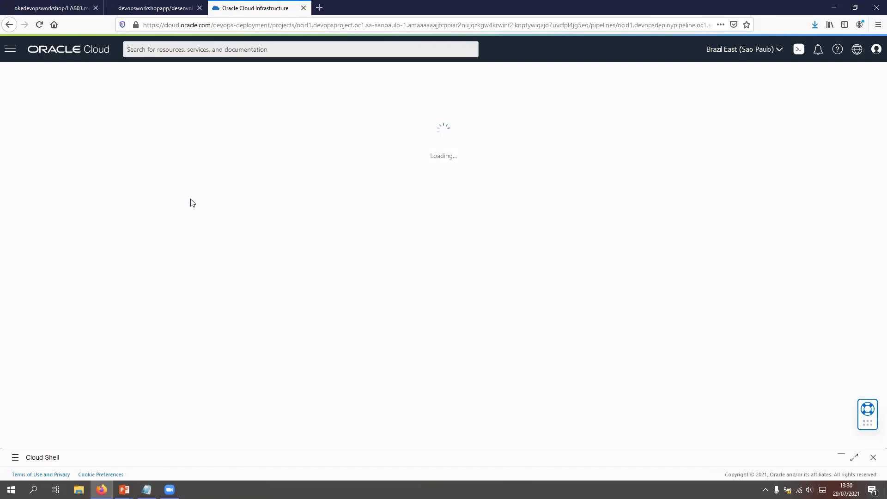
click(147, 103)
Step: Add the pipeline parameter IMGPATH with default value gru.ocir.io/grxdauzhbbja/devopsworkshop/devopsapp:latest and description img path
click(136, 178)
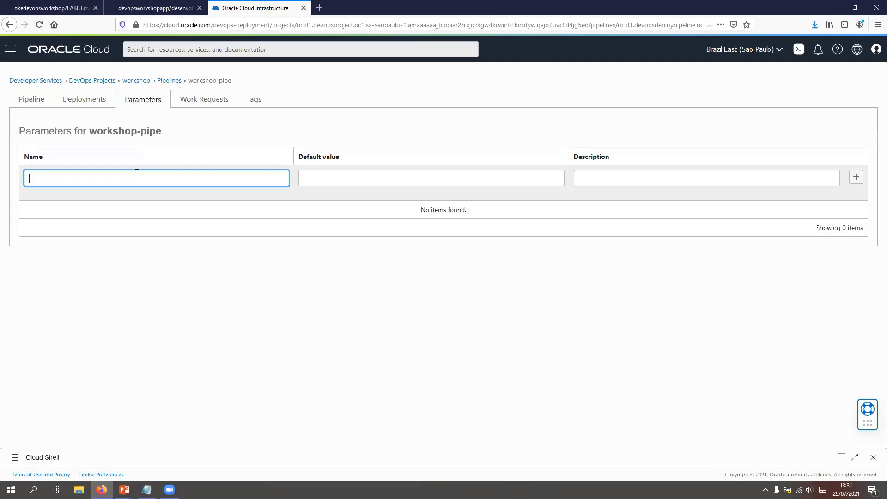
text(IMGPATH)
click(365, 180)
text(gru.ocir.io/grxdauzhbija/devopsworkshop/devopsapp:latest)
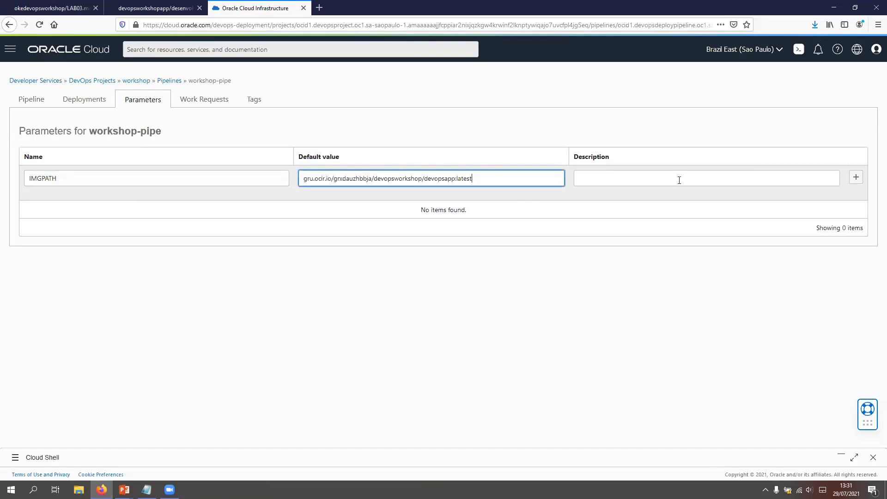
click(647, 177)
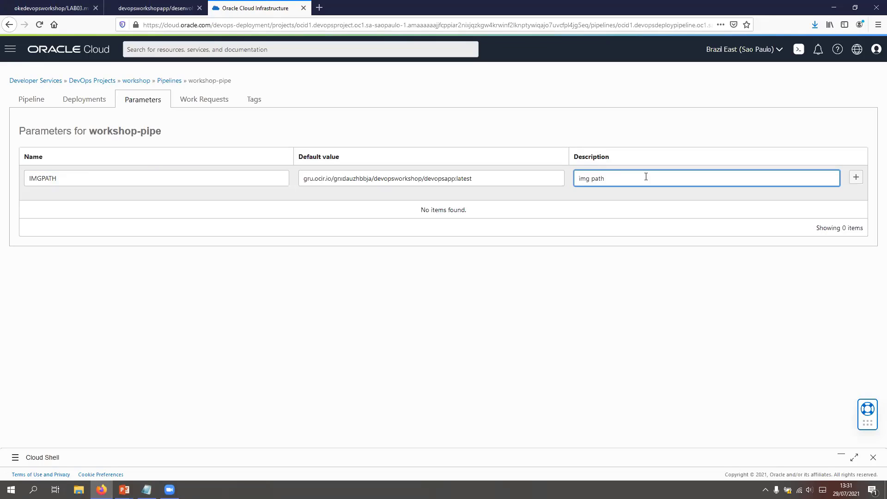
click(856, 177)
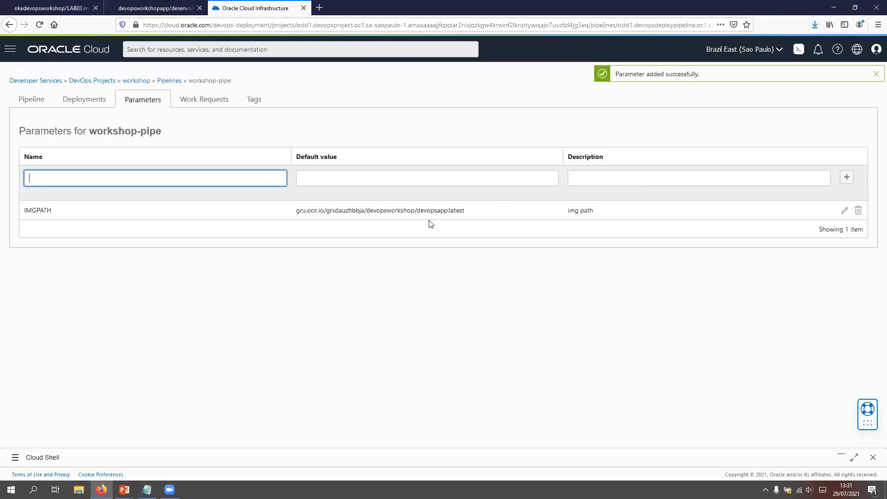
Step: Try to start a manual run of workshop-pipe, review its parameters, pending work requests and artifacts, and cancel the run form
click(89, 99)
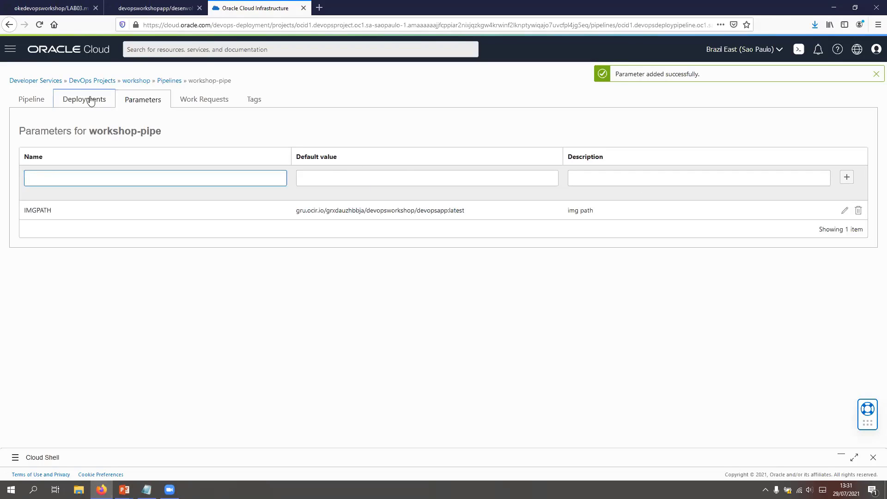
click(25, 96)
right_click(25, 96)
click(817, 124)
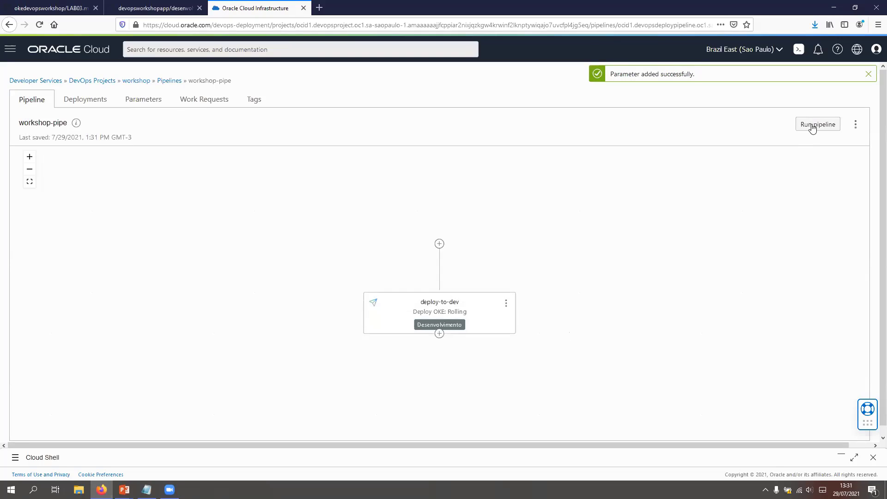
click(817, 125)
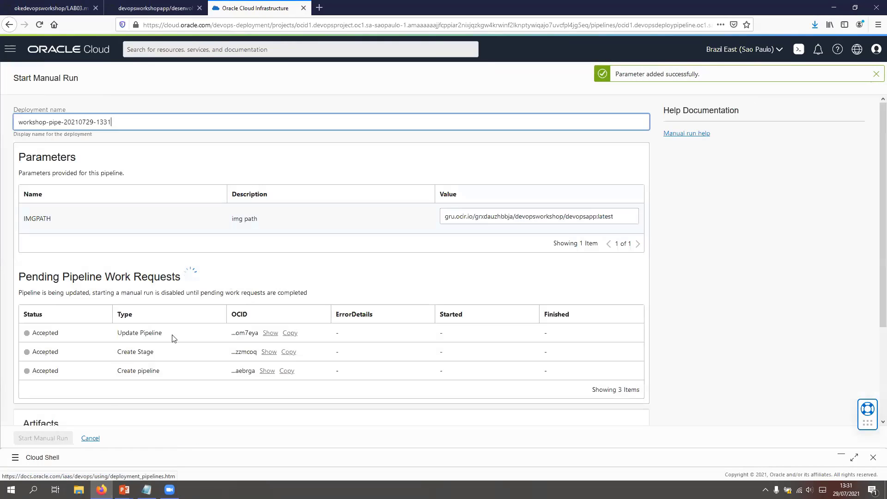
scroll(271, 331, down, 3)
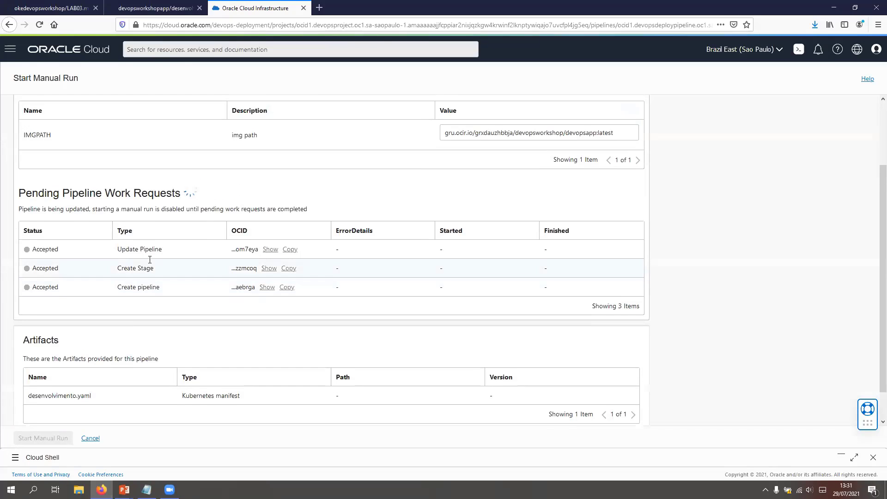
scroll(148, 261, up, 2)
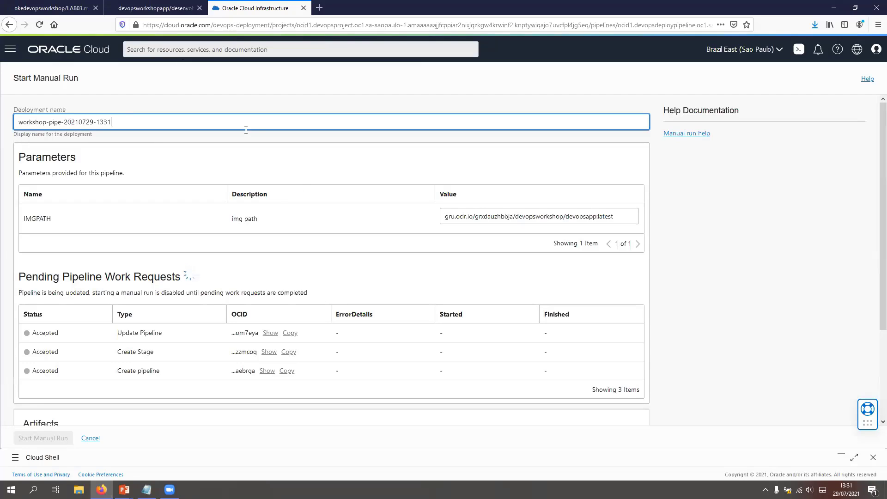
text(-)
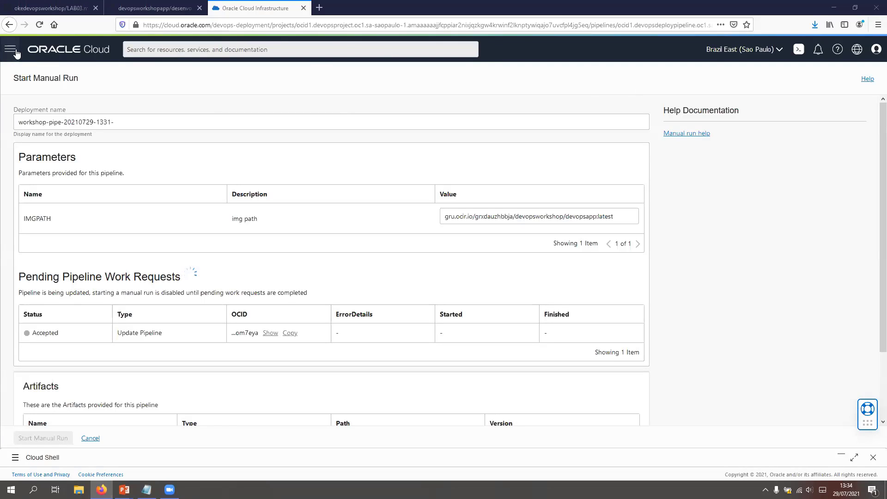
scroll(263, 236, down, 3)
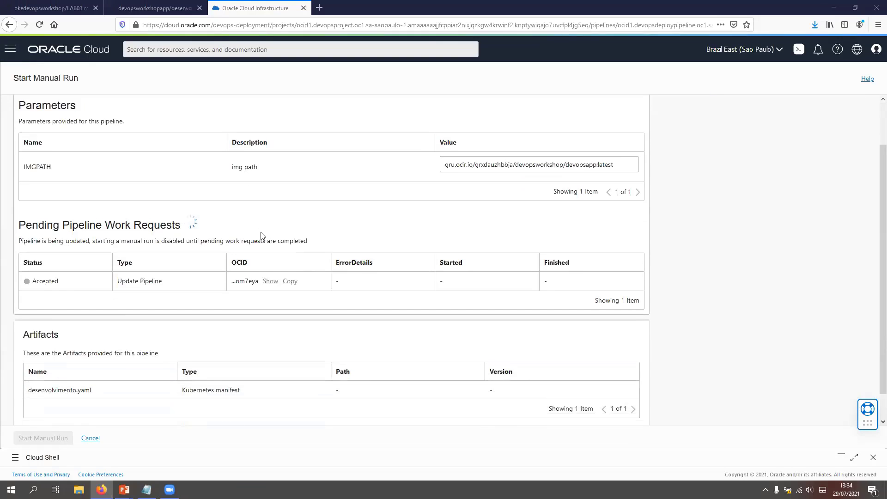
click(90, 438)
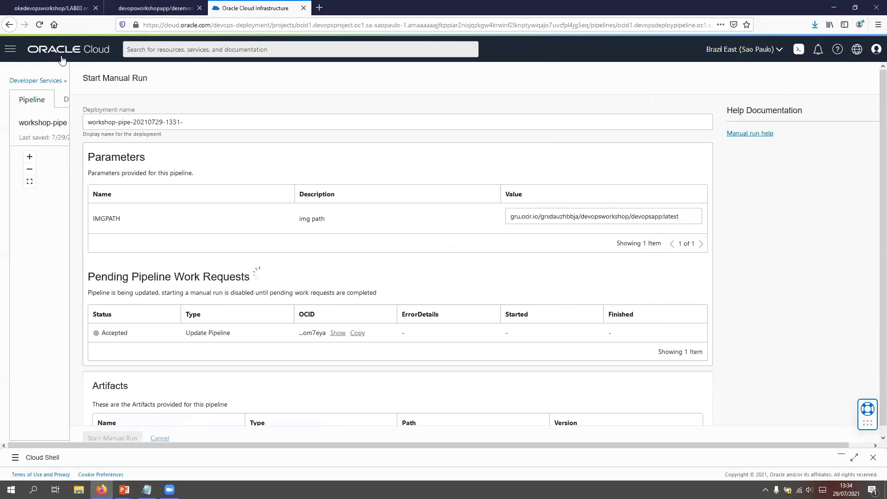
Step: Go back to the workshop project and reopen its desenvolvimento.yaml artifact
click(150, 84)
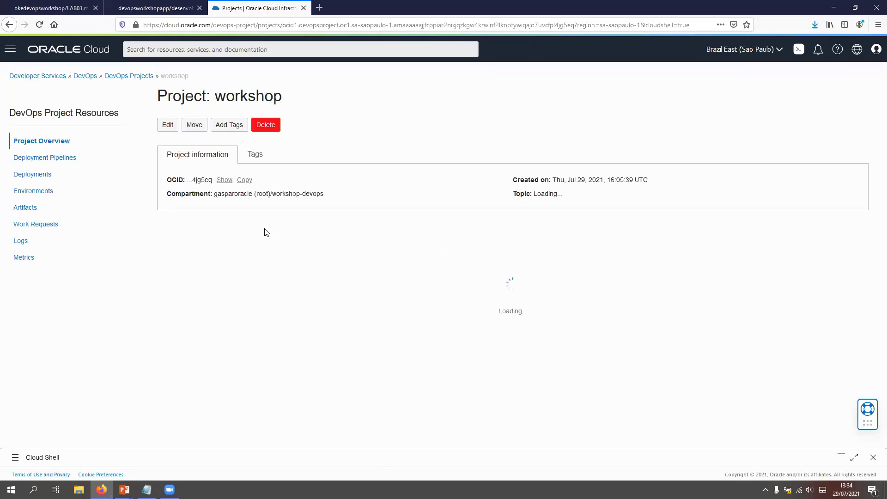
click(23, 208)
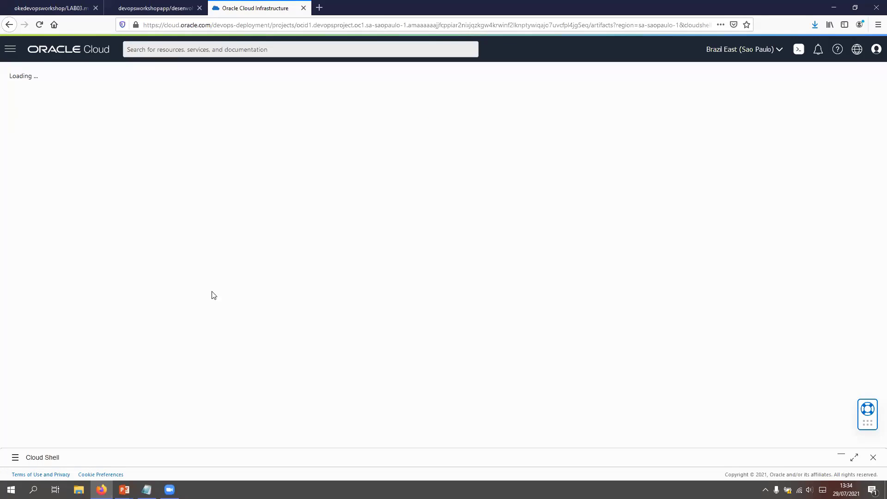
click(165, 236)
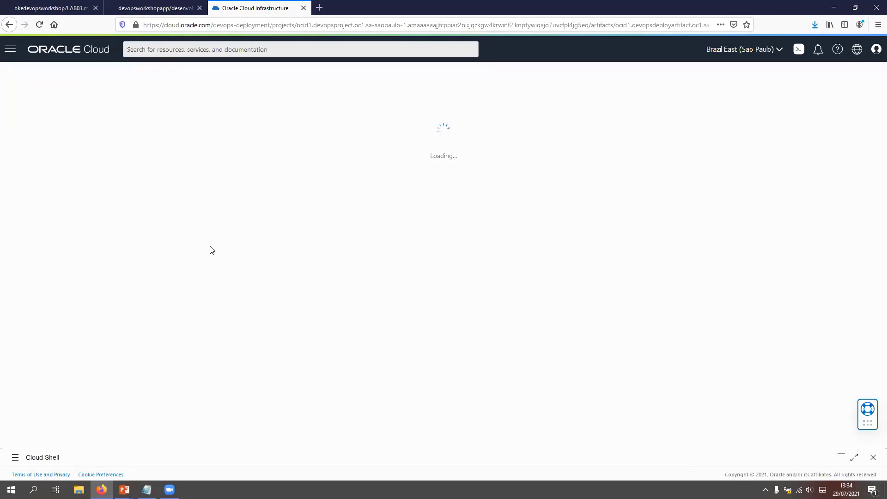
Step: Examine the inline file contents of the desenvolvimento.yaml artifact, from the replicas line through the container and imagePullSecrets sections
scroll(333, 298, down, 2)
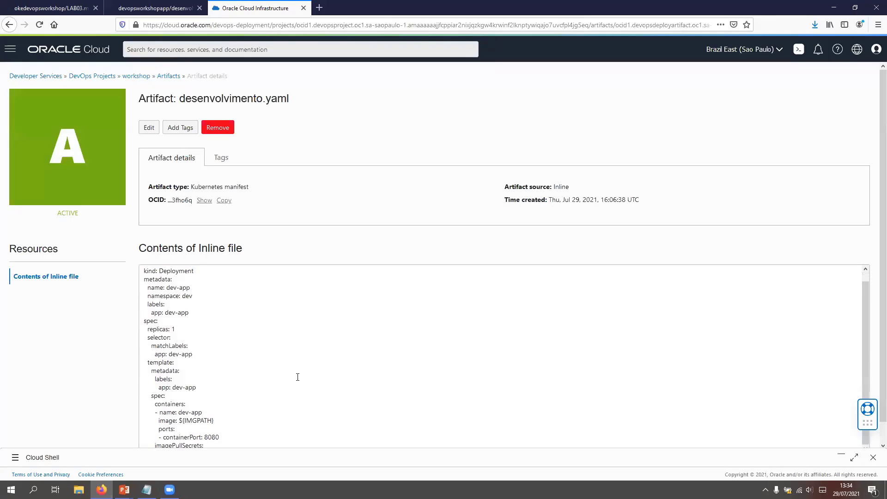
scroll(247, 397, up, 1)
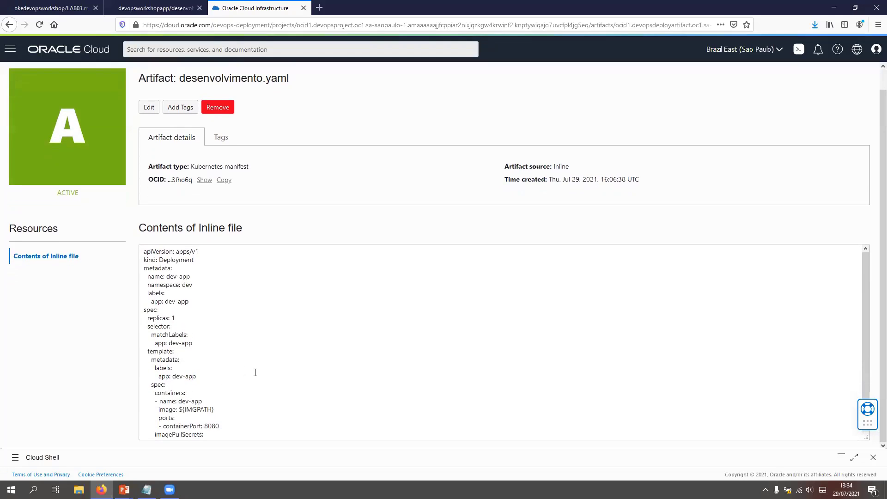
scroll(216, 385, down, 1)
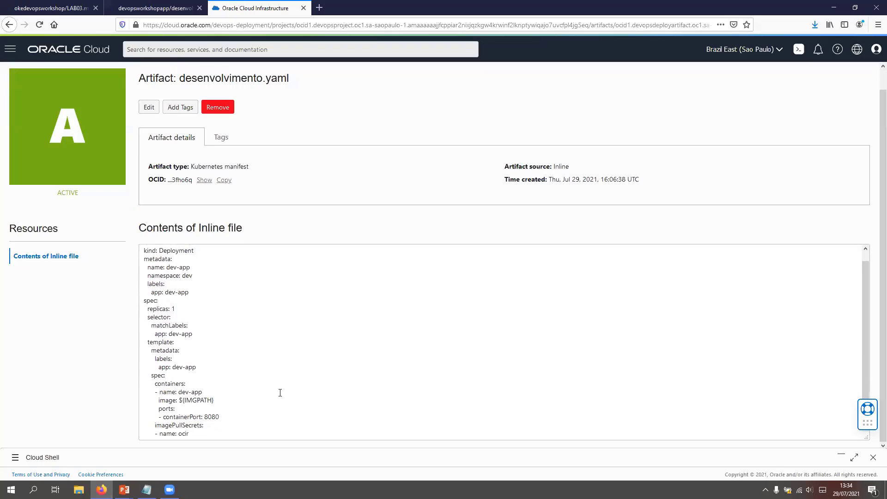
scroll(243, 390, up, 1)
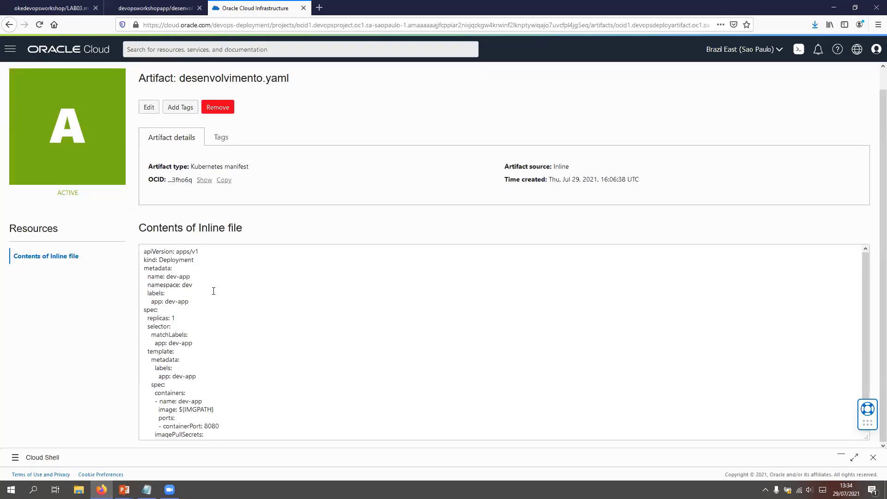
drag(175, 318, 148, 318)
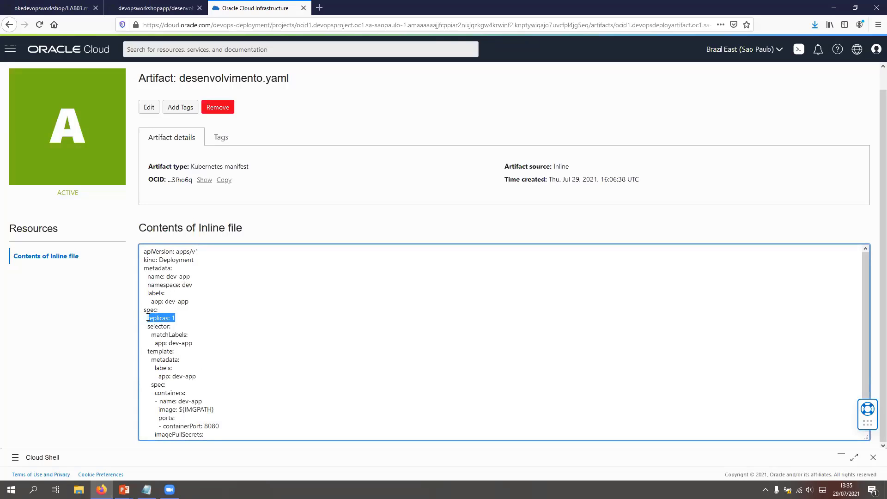
right_click(148, 317)
click(242, 293)
click(242, 293)
scroll(184, 318, down, 1)
scroll(187, 328, up, 3)
scroll(191, 339, down, 1)
Step: Open the desenvolvimento.yaml artifact for editing and review its manifest value up to the replicas setting
click(148, 126)
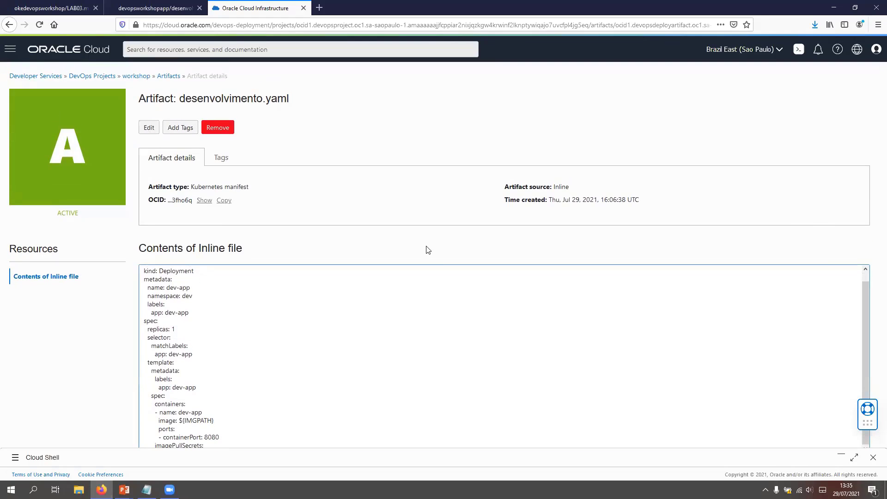
scroll(479, 264, down, 3)
scroll(477, 263, up, 3)
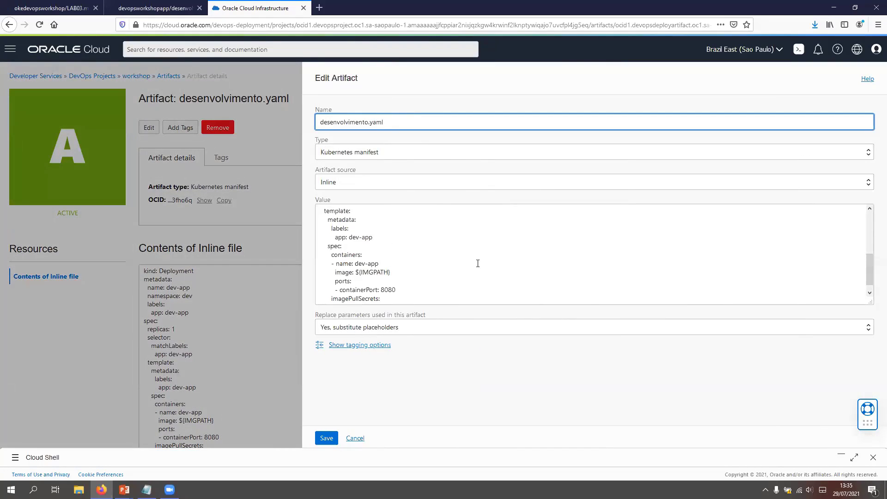
scroll(351, 240, down, 4)
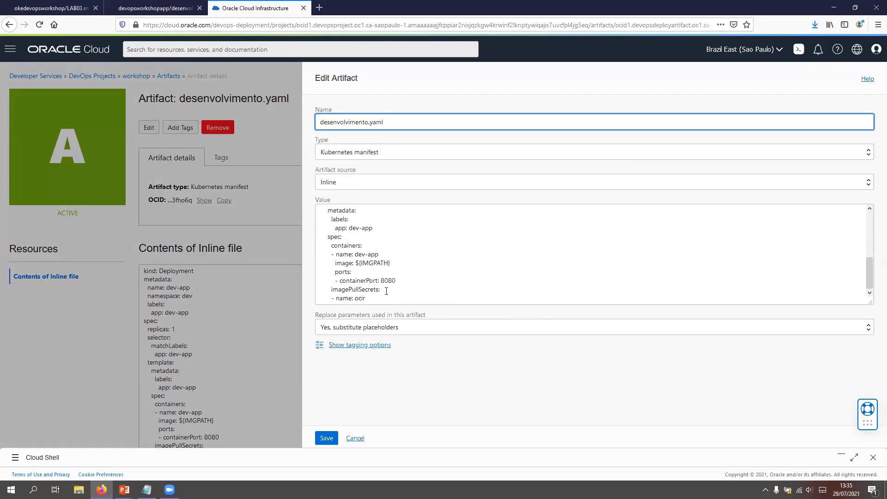
scroll(366, 280, up, 4)
click(372, 271)
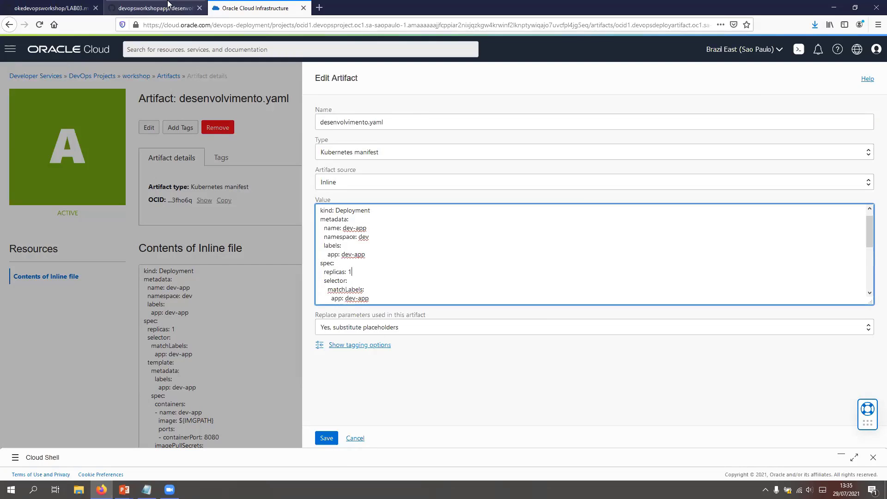
Step: Copy the complete desenvolvimento.yaml manifest, both the Deployment and Service sections, from the devopsworkshopapp repository on GitHub
click(155, 8)
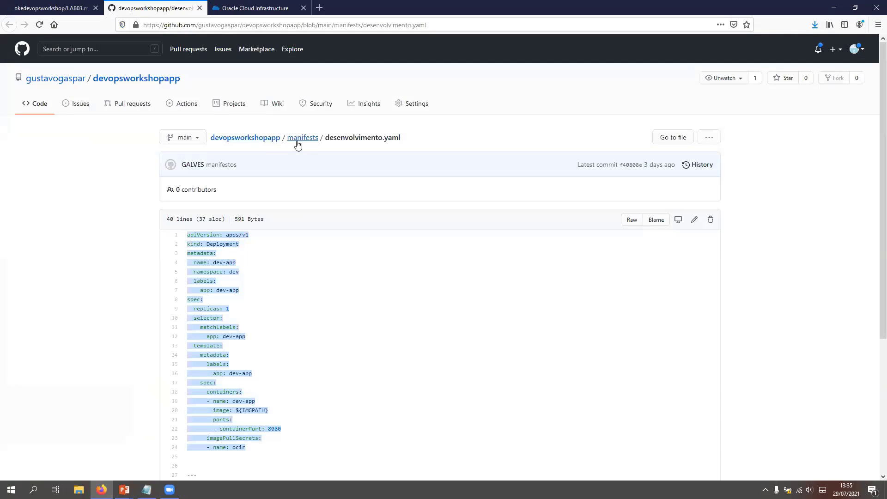
click(323, 331)
scroll(329, 323, down, 4)
drag(283, 404, 202, 78)
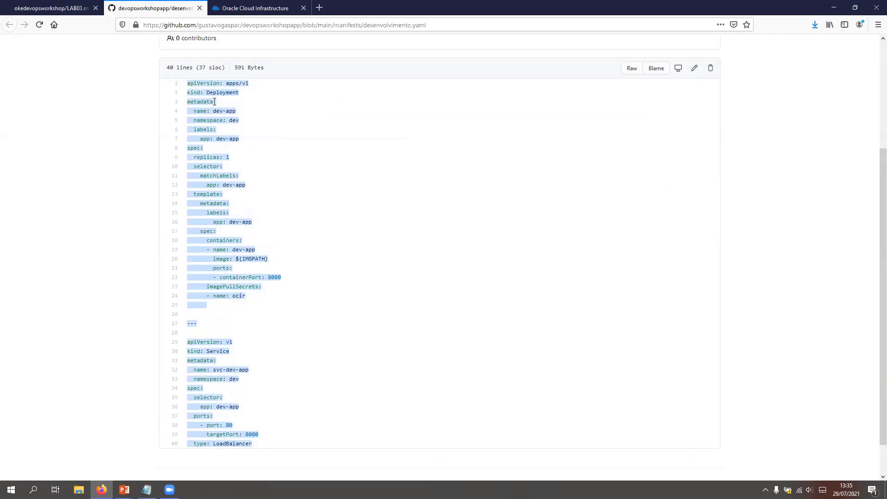
Step: Back in Oracle Cloud, replace the artifact's entire inline value with the copied manifest, check it, and save the artifact
click(270, 4)
scroll(333, 220, up, 1)
drag(321, 210, 441, 347)
key(ctrl+v)
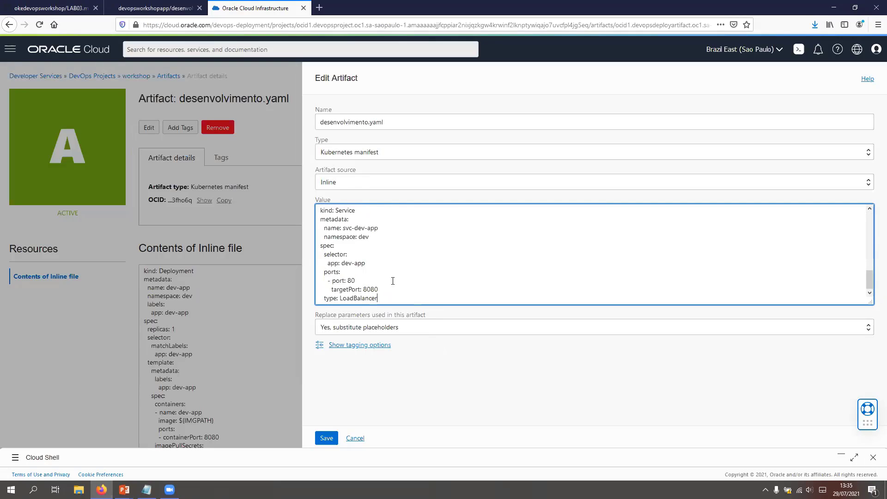
scroll(390, 276, up, 10)
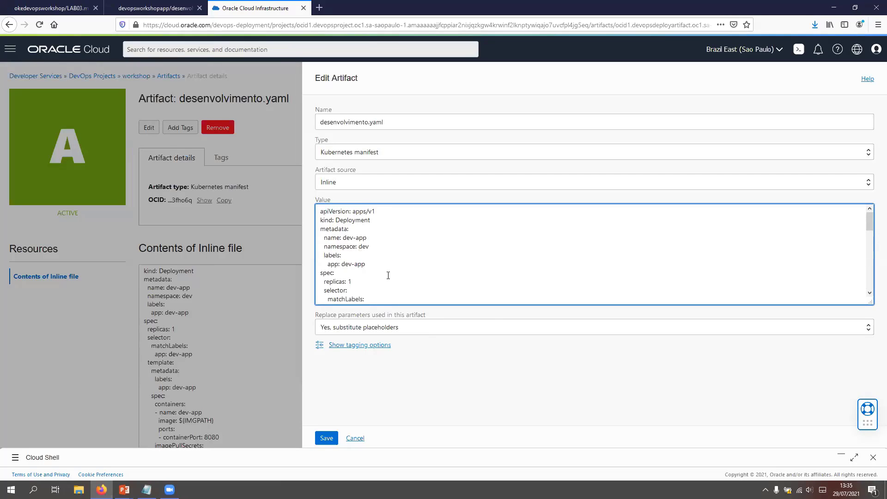
scroll(391, 275, down, 10)
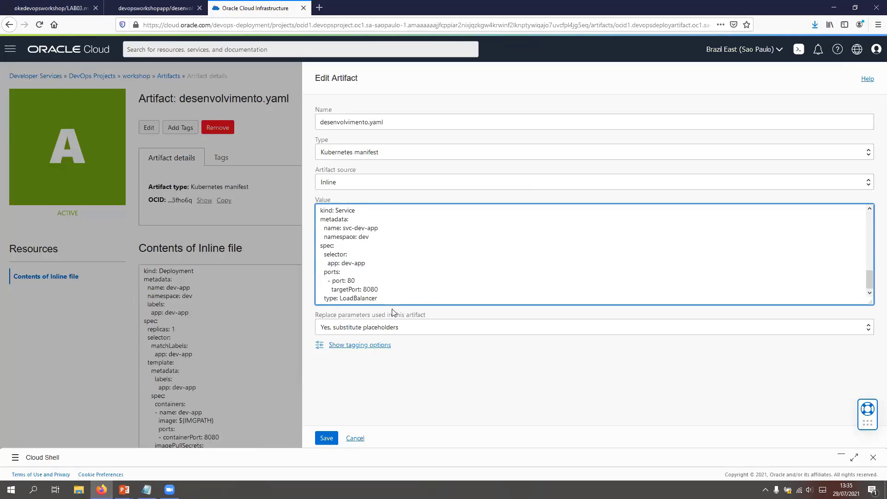
click(327, 440)
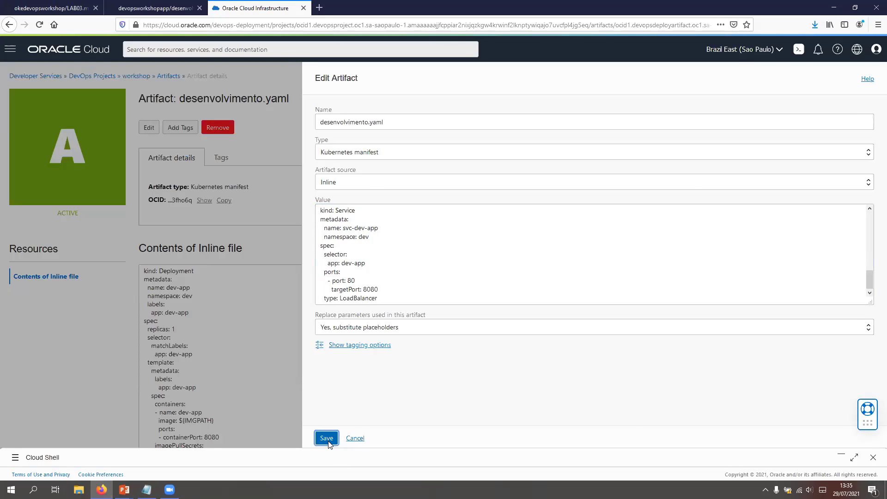
Step: Start a manual run of workshop-pipe from the workshop project and expand the deploy-to-dev stage's progress
click(136, 76)
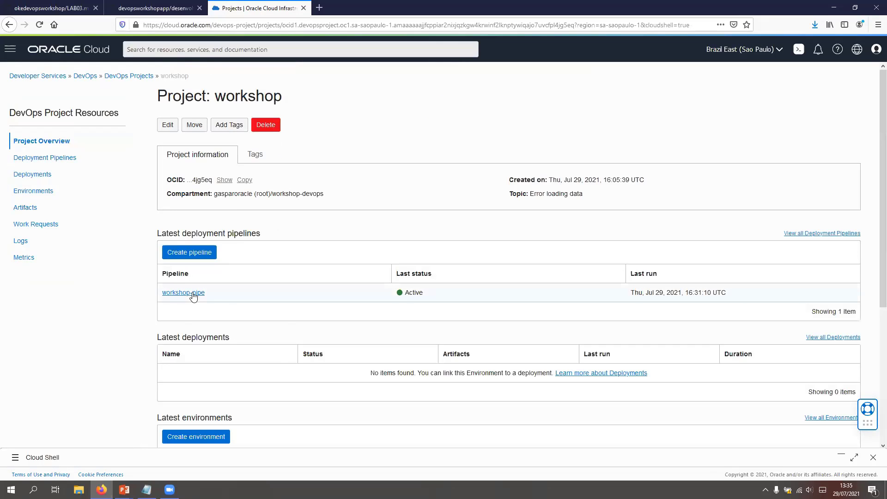
click(193, 294)
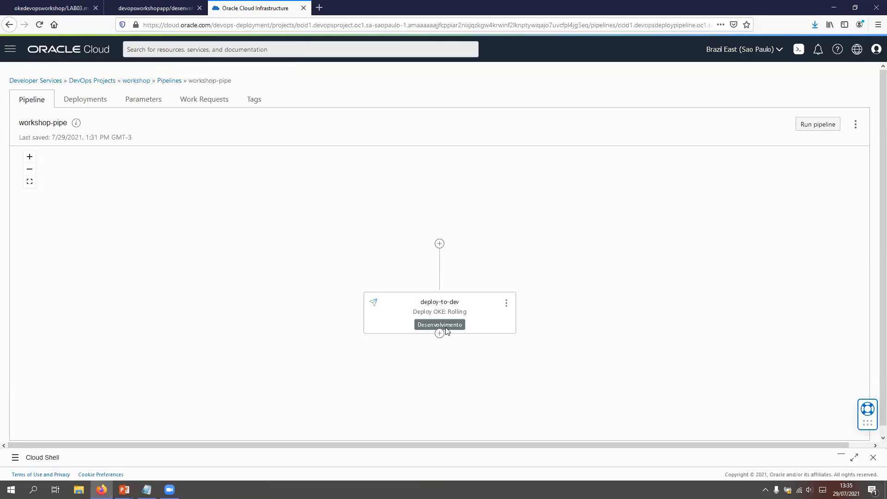
click(825, 125)
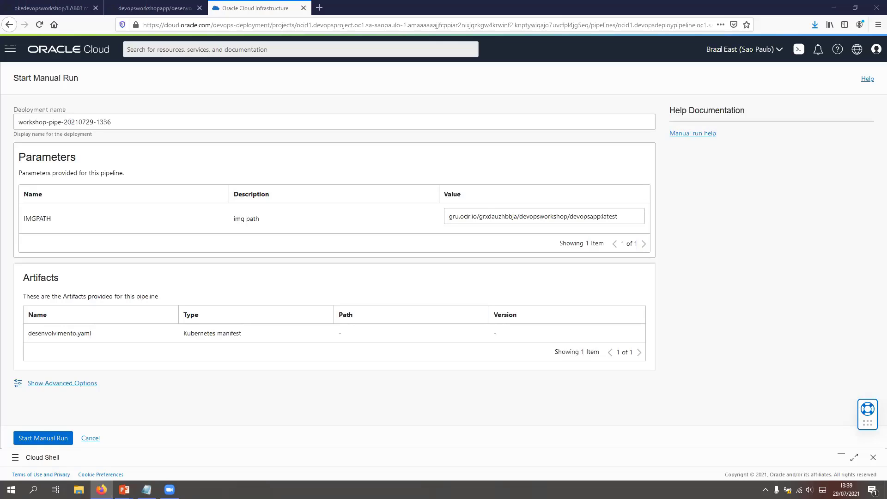
click(48, 442)
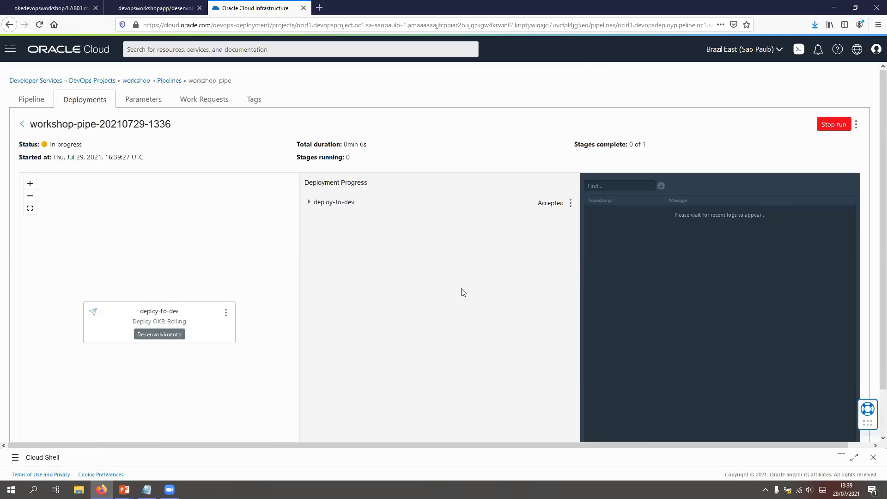
click(310, 203)
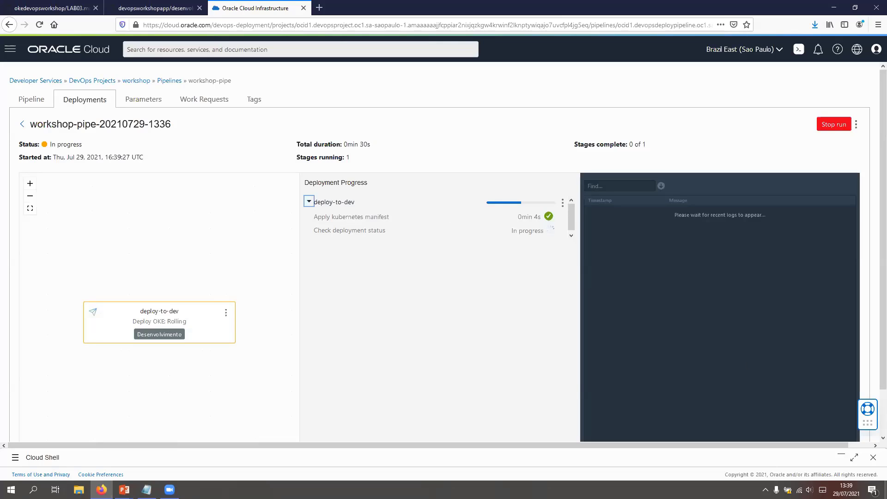
Step: Restore Cloud Shell and run kubectl get svc -n dev --watch to monitor the services in the dev namespace
click(841, 455)
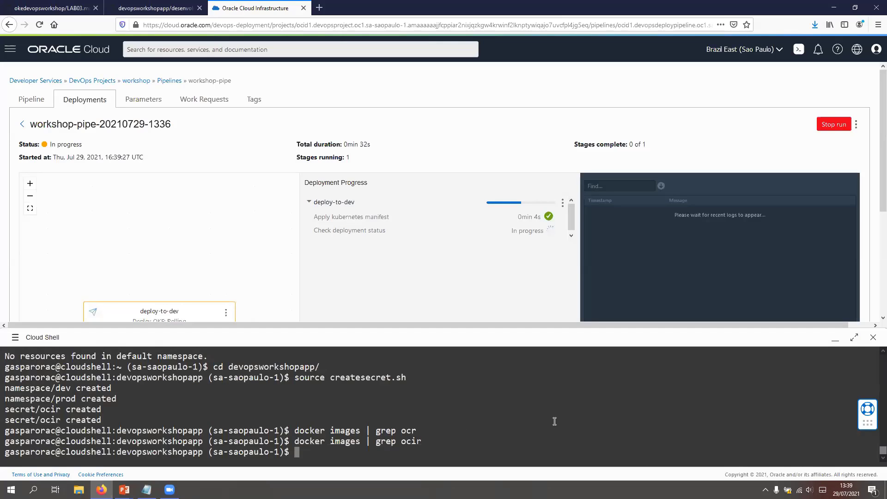
text(kubectl get svc --wath)
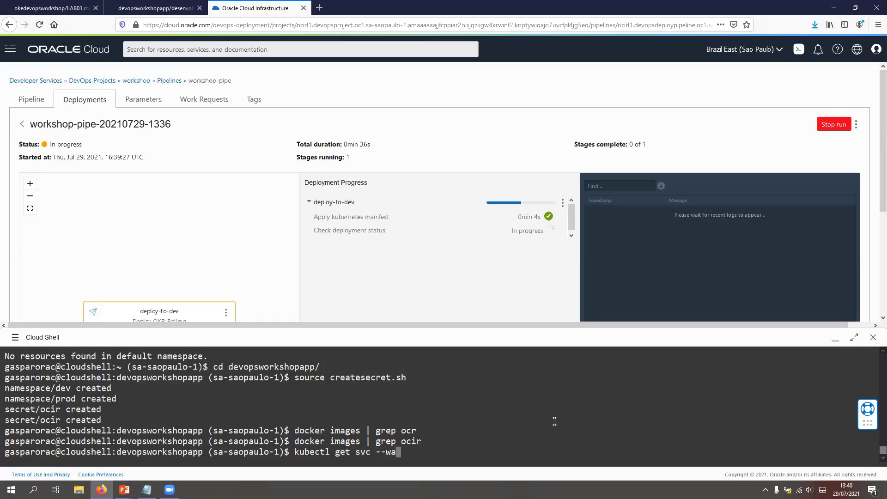
key(BackSpace)
text(ch)
key(Left)
key(Left)
key(Left)
key(Left)
key(Left)
key(Left)
key(Left)
key(Left)
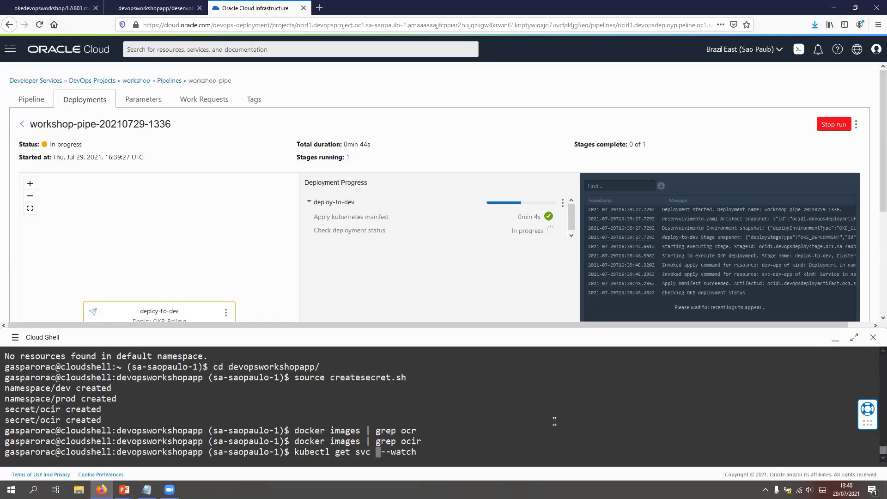
text(-n dev)
key(Return)
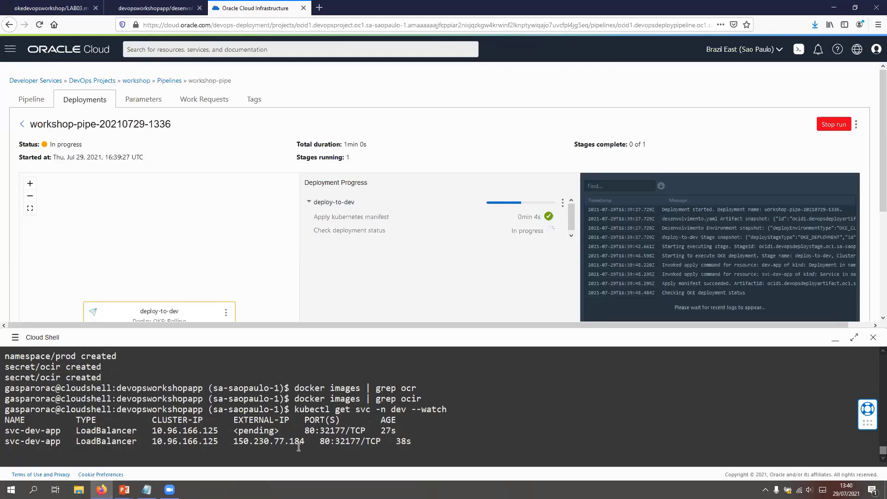
Step: Copy the external IP of the svc-dev-app service, stop the watch command, and minimize Cloud Shell
drag(306, 441, 235, 441)
click(430, 439)
key(ctrl+c)
click(835, 338)
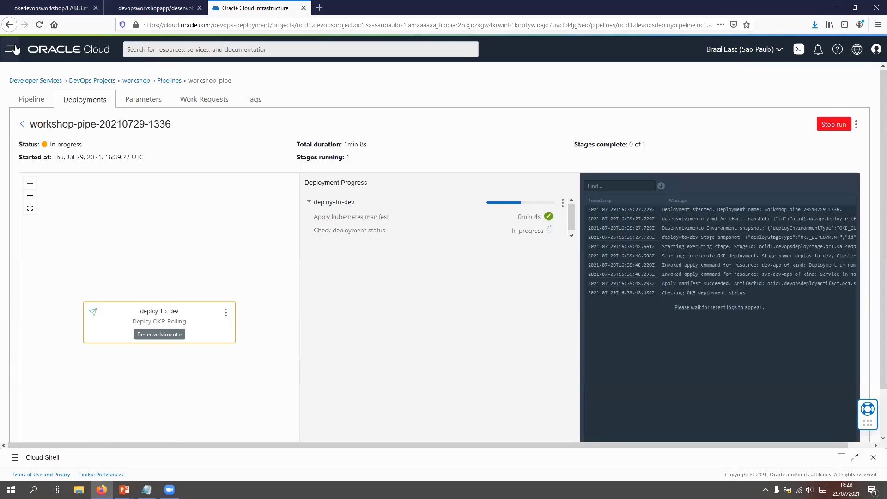
Step: Go to the Functions applications and open the configuration of the validation function in workshop-application
click(11, 49)
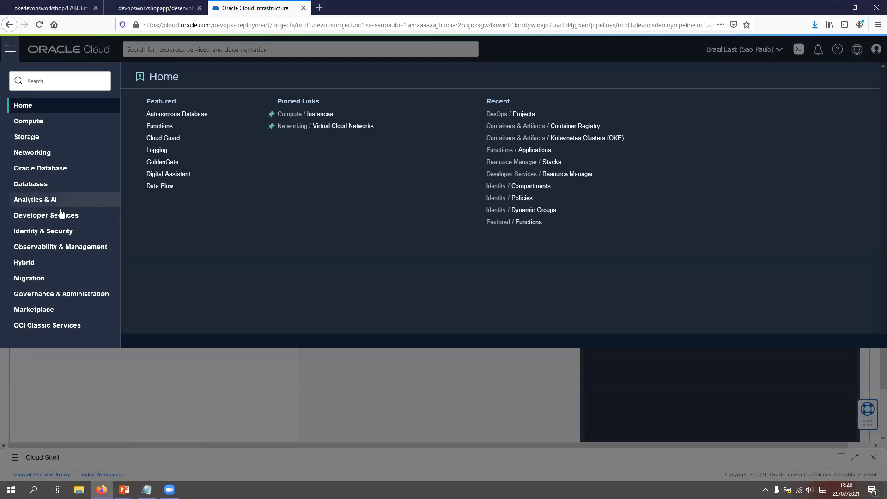
click(58, 216)
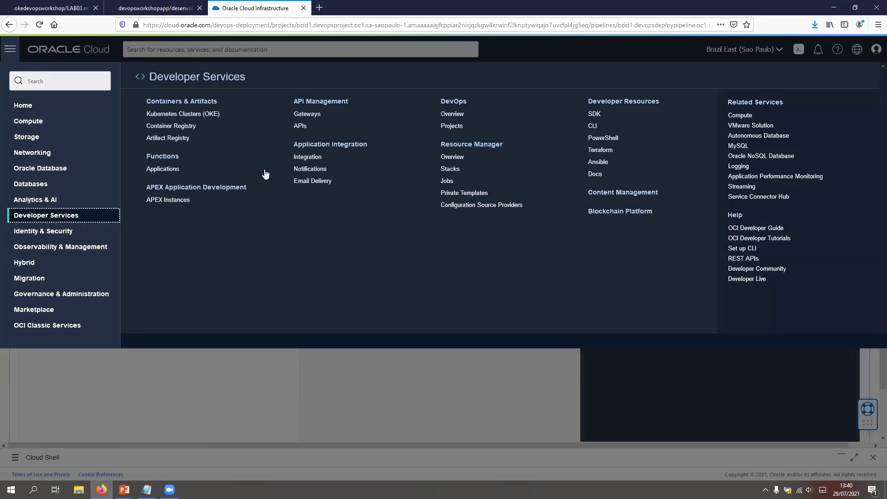
click(163, 170)
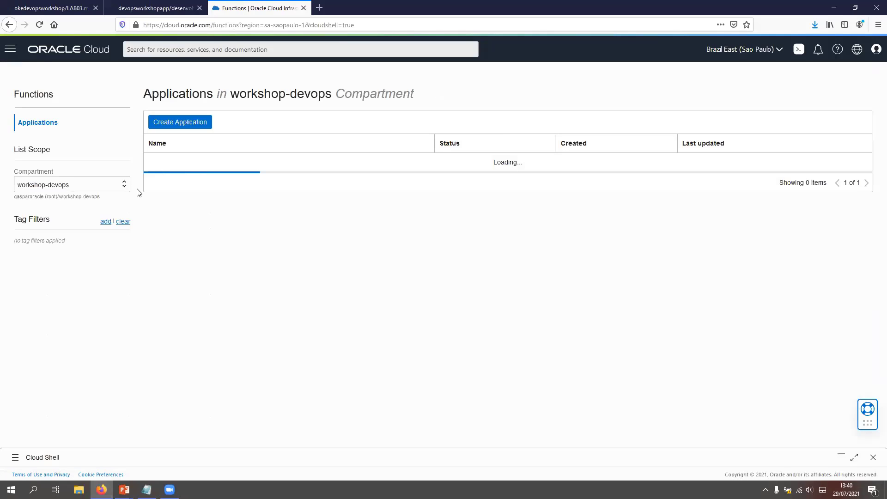
click(198, 164)
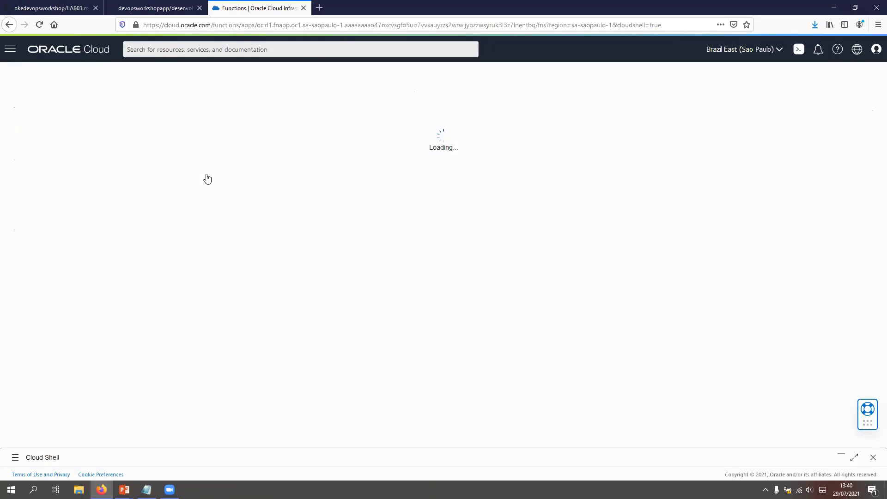
click(155, 323)
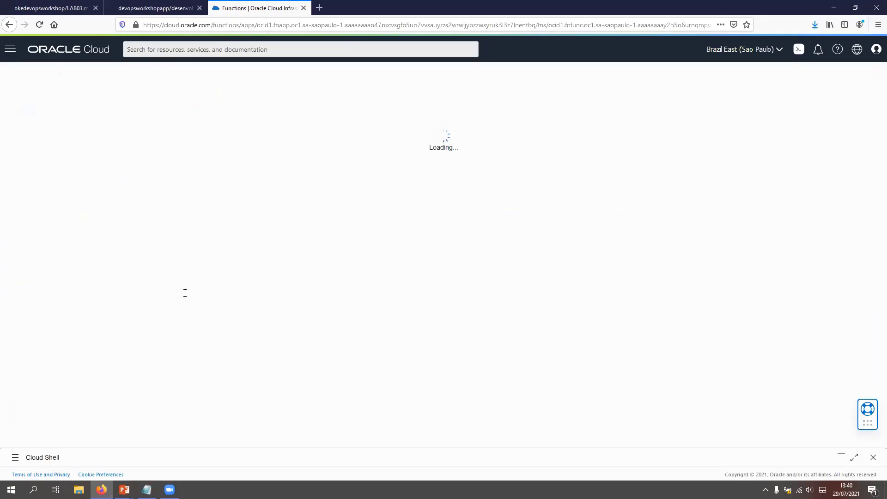
click(44, 324)
click(191, 334)
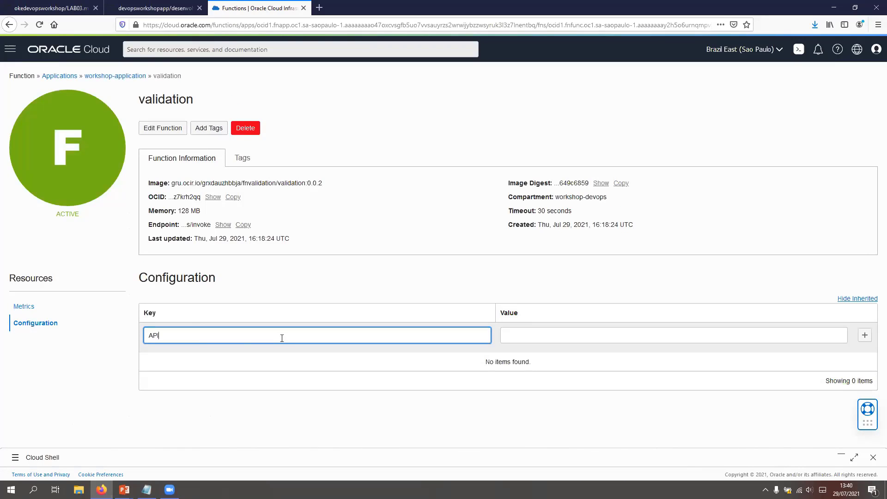
click(540, 335)
key(ctrl+v)
text(http)
key(alt+Tab)
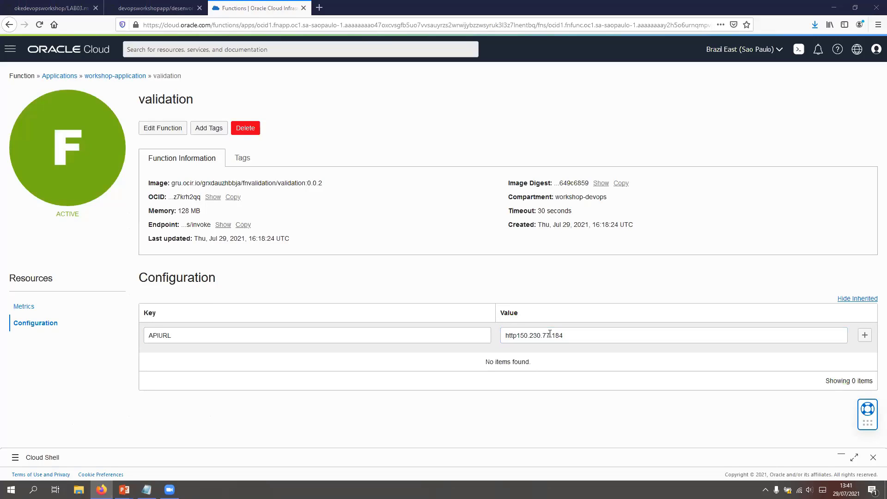
click(518, 336)
text(/)
key(BackSpace)
text(://)
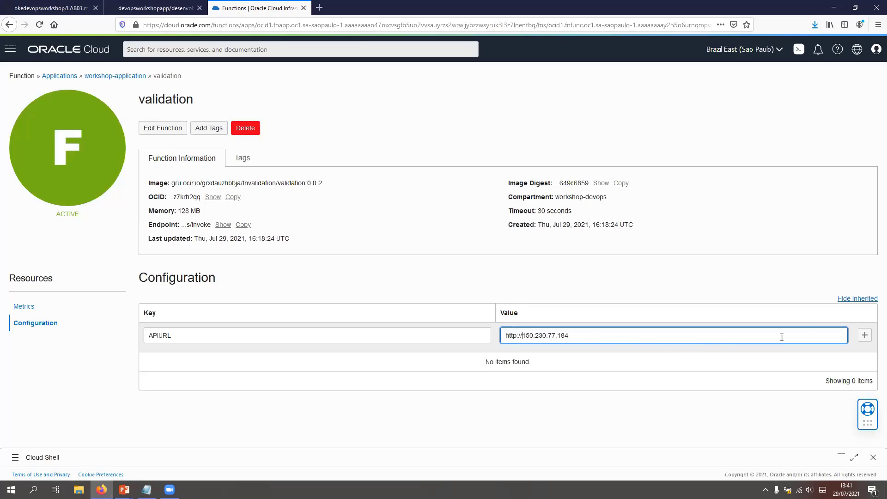
click(865, 335)
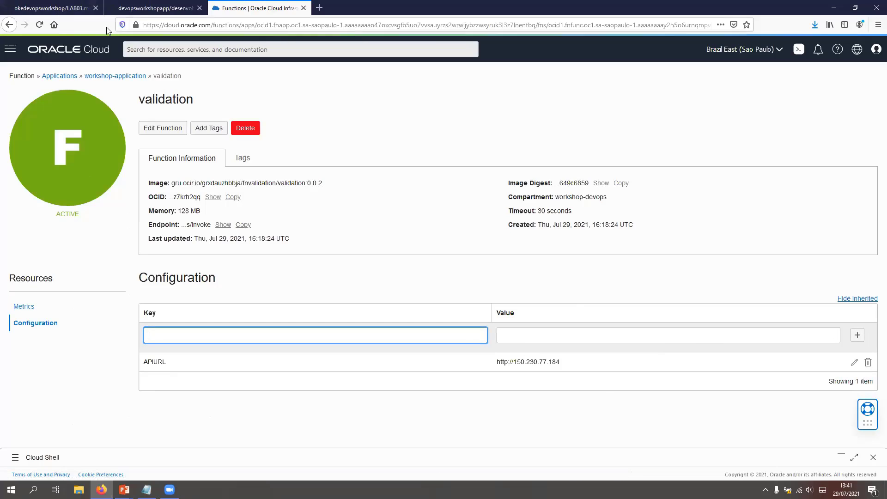
Step: Go to the DevOps projects and open the workshop-pipe deployment pipeline of the workshop project
click(10, 49)
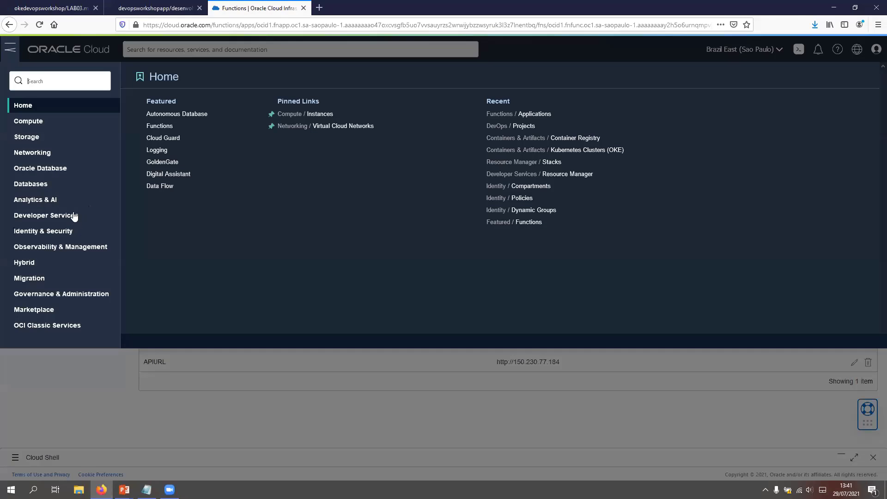
click(73, 217)
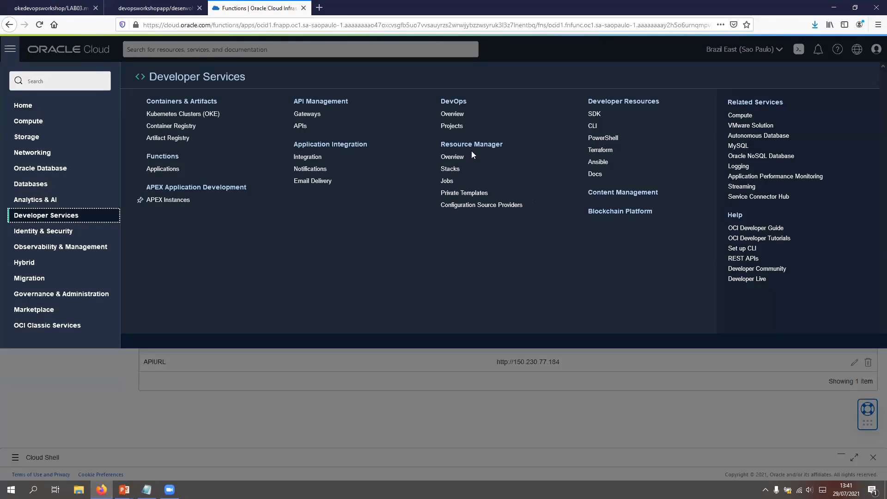
click(462, 126)
right_click(462, 128)
click(348, 206)
click(173, 221)
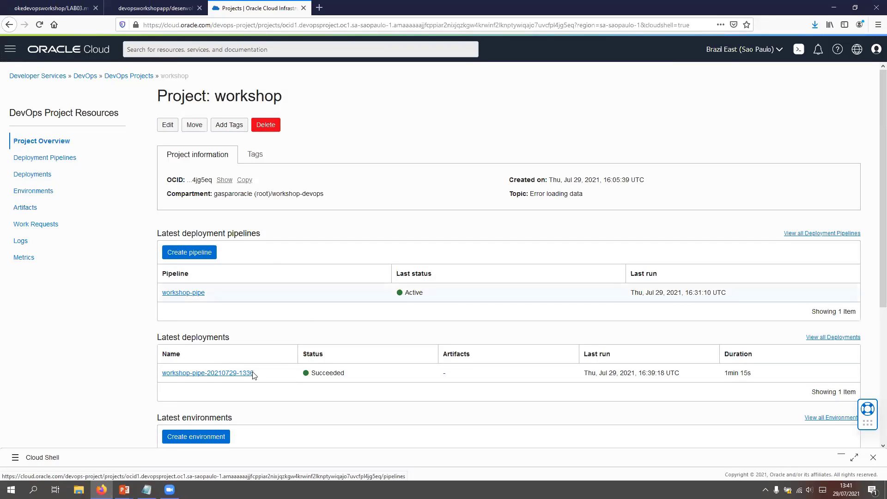
click(185, 295)
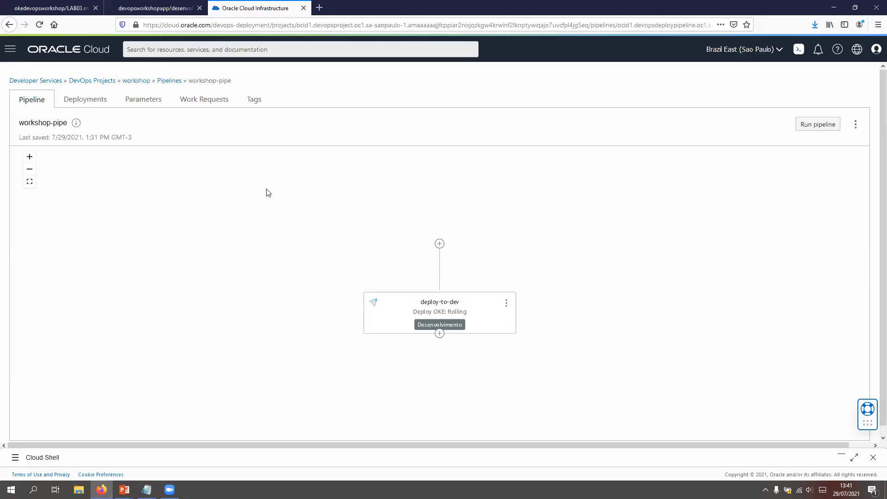
Step: Start a new stage after deploy-to-dev, using the Invoke Function type that runs custom logic through a function
click(439, 334)
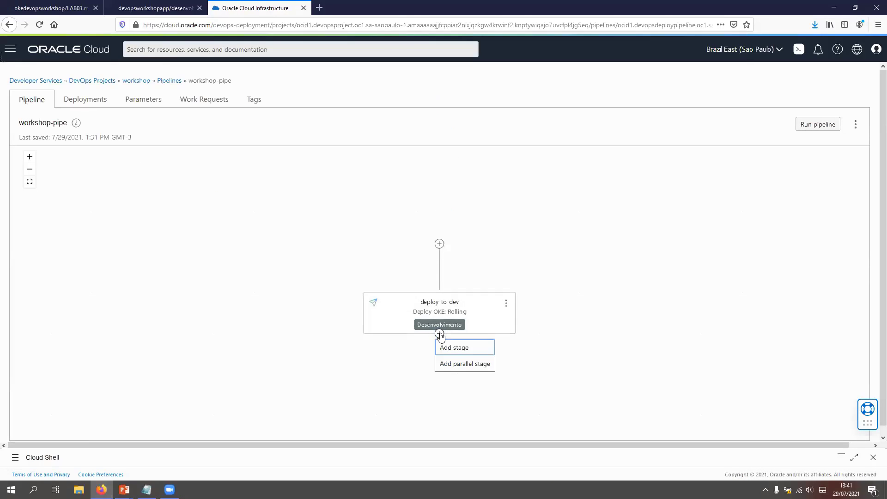
click(458, 348)
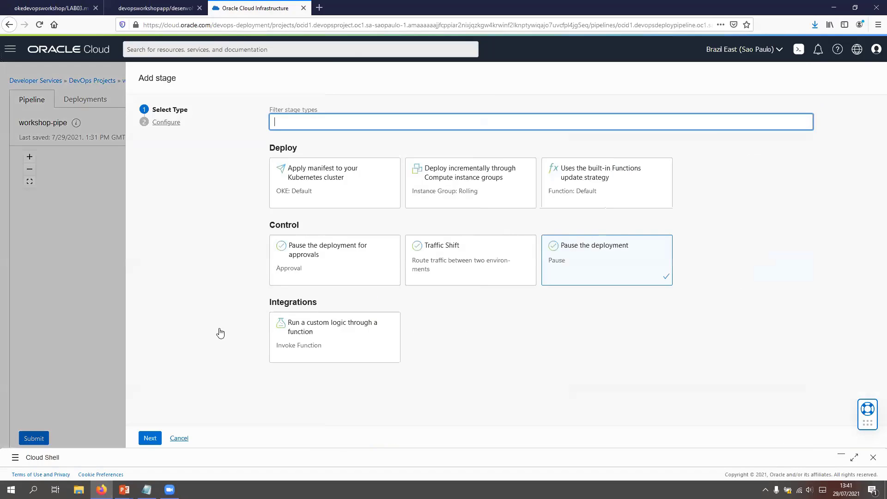
click(245, 334)
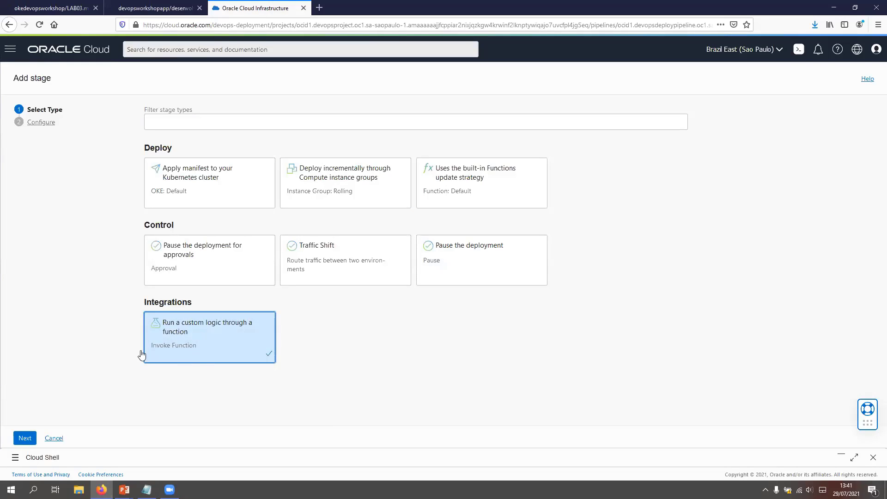
click(25, 438)
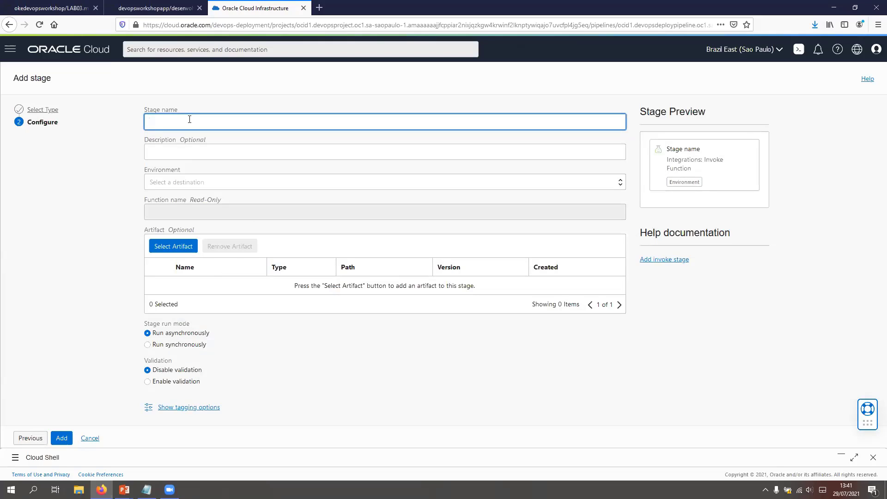
Step: Name the stage validate, choose the Validação environment, set it to run synchronously with validation enabled, and add it to the pipeline
text(validate)
click(204, 183)
click(187, 207)
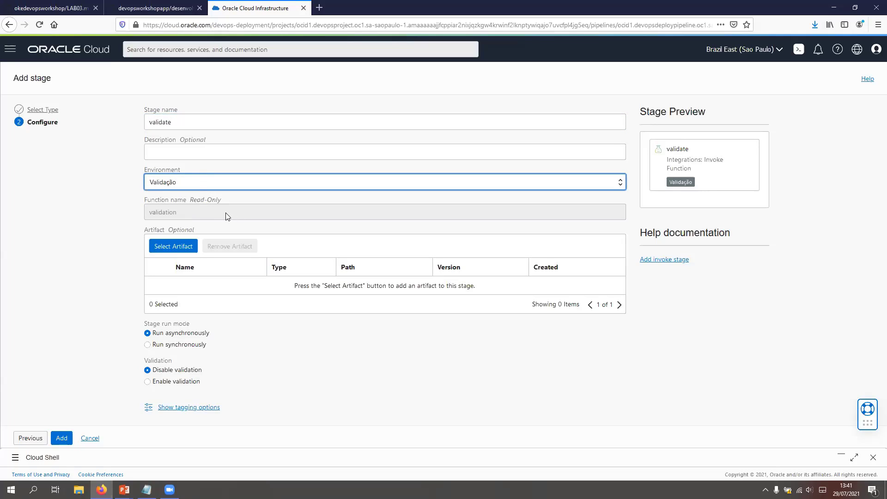
click(148, 346)
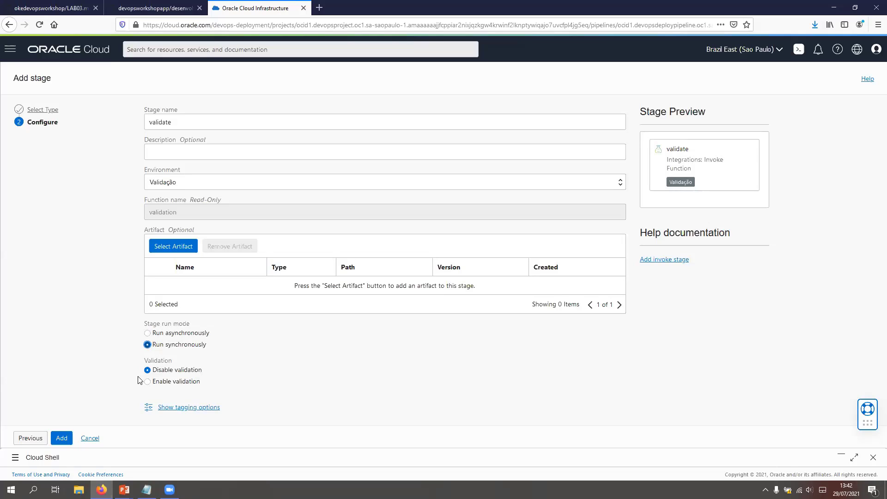
click(147, 383)
click(70, 443)
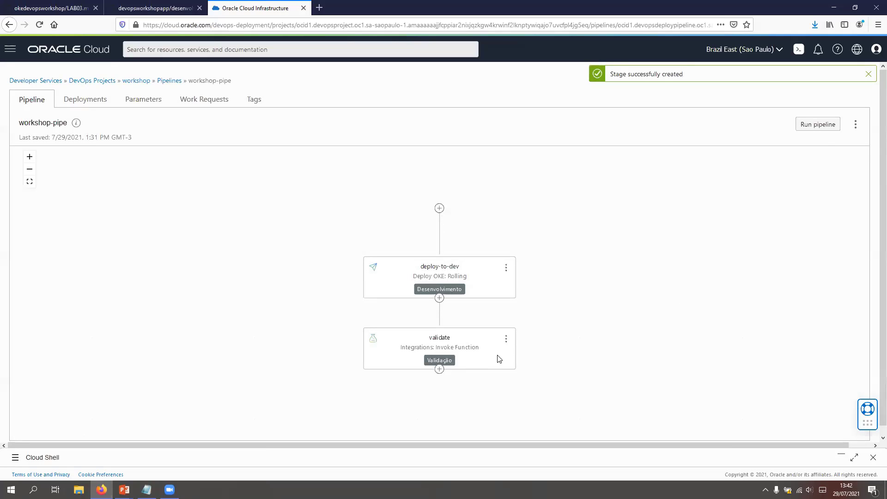
Step: Open the manual run setup for the workshop-pipe pipeline
click(823, 125)
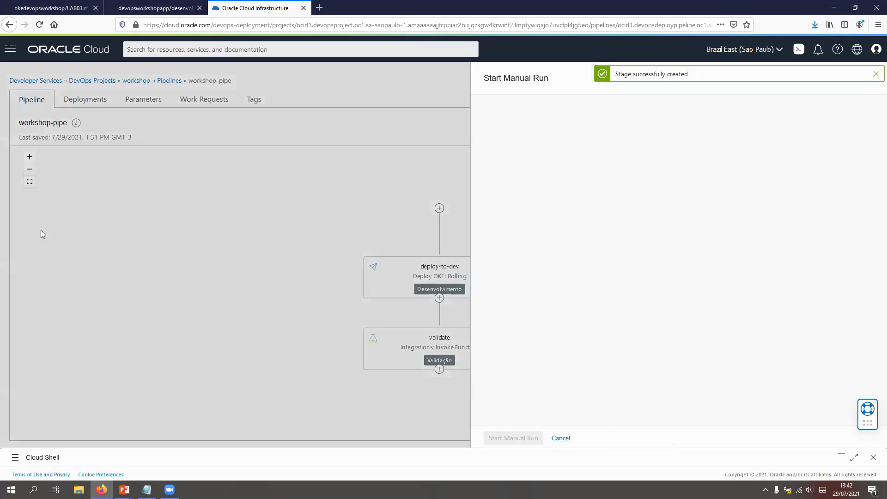
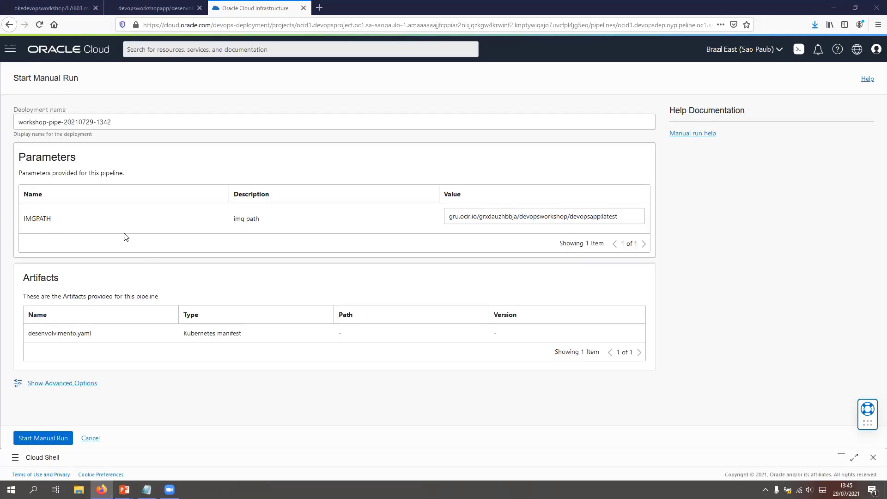
Step: Start the manual run of workshop-pipe and begin creating a new environment in the workshop project
click(46, 439)
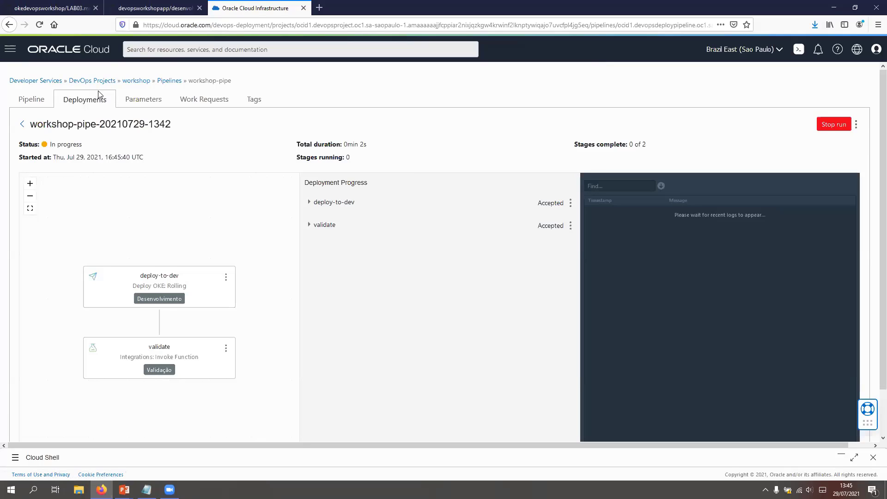
click(136, 82)
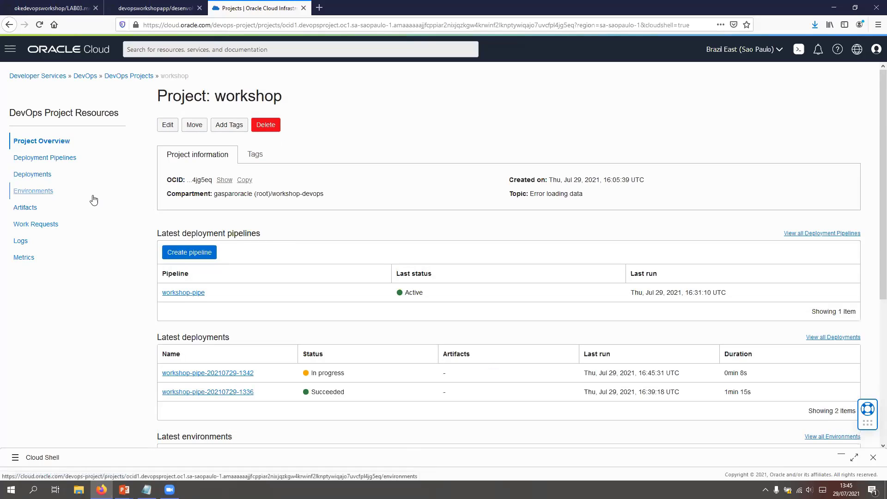
click(46, 192)
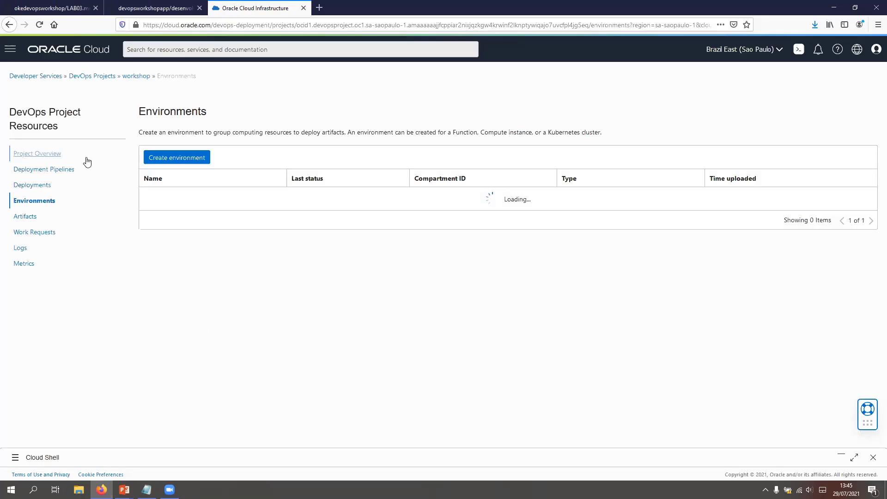
click(180, 159)
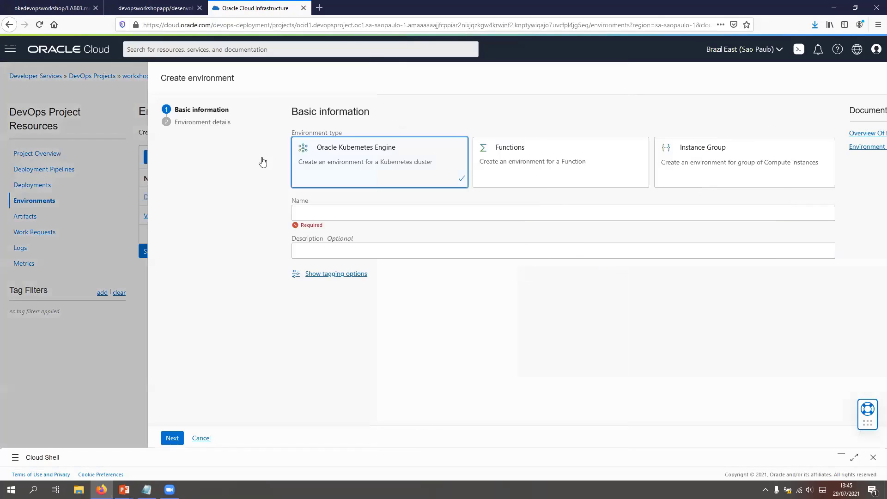
Step: Create an Oracle Kubernetes Engine environment named Produção that uses the oke-workshop cluster
click(212, 213)
text(Pro)
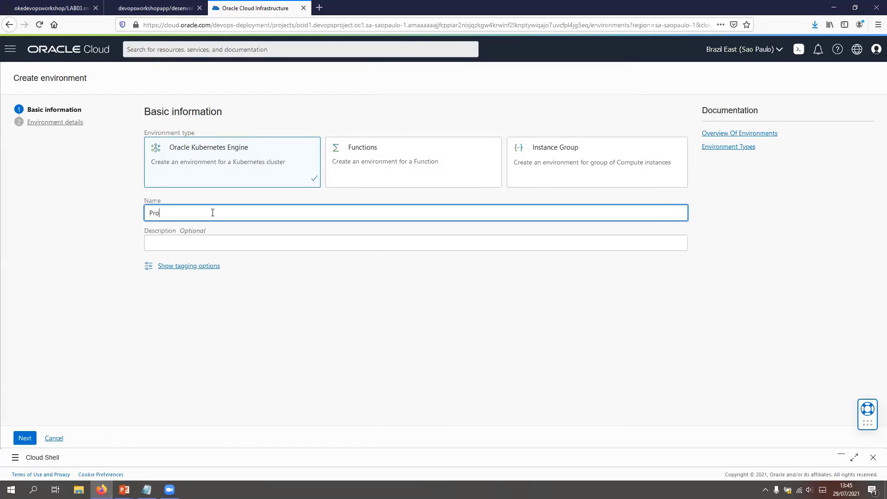
text(dução)
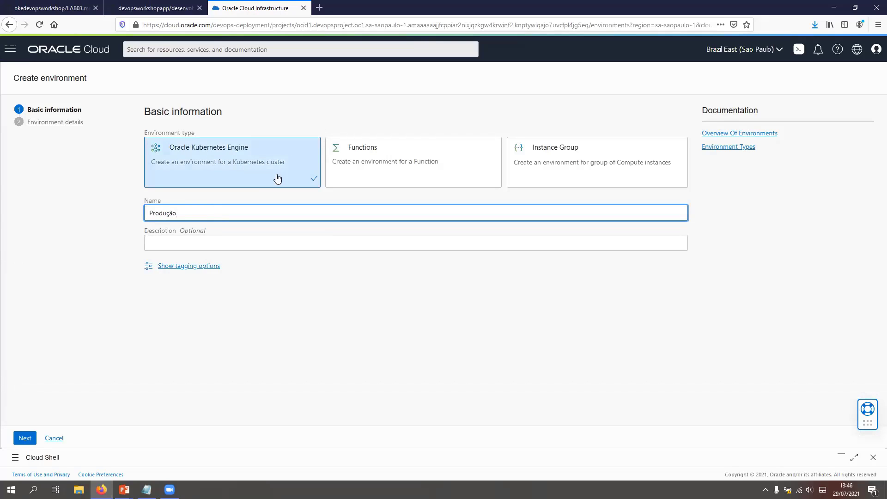
click(24, 438)
click(237, 212)
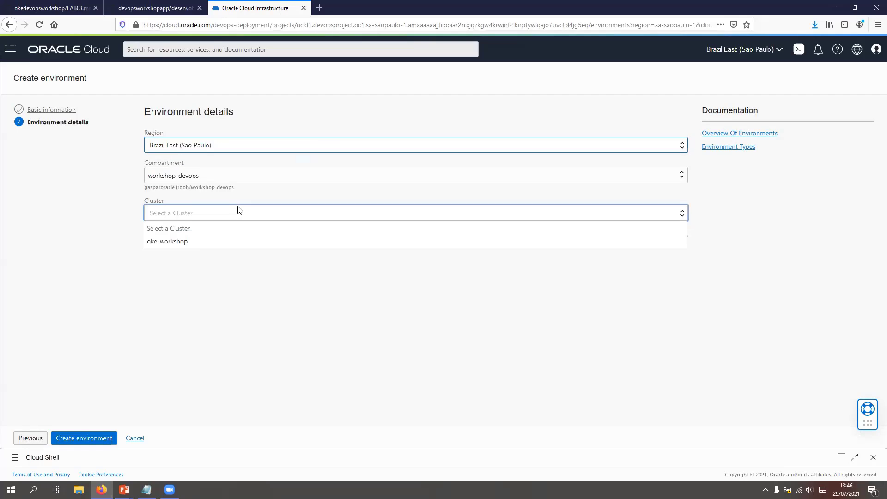
click(187, 242)
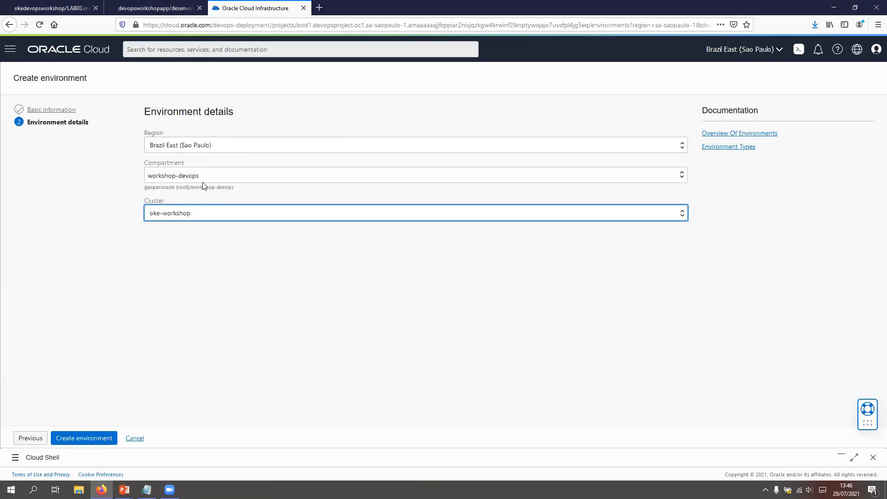
click(95, 437)
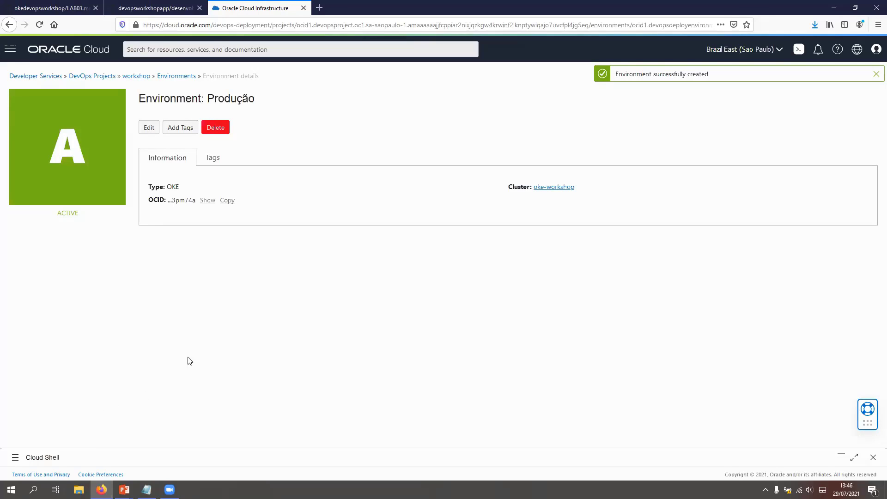
Step: Start a new artifact in the workshop project named producao.yaml, of type Kubernetes manifest with an Inline source
click(141, 77)
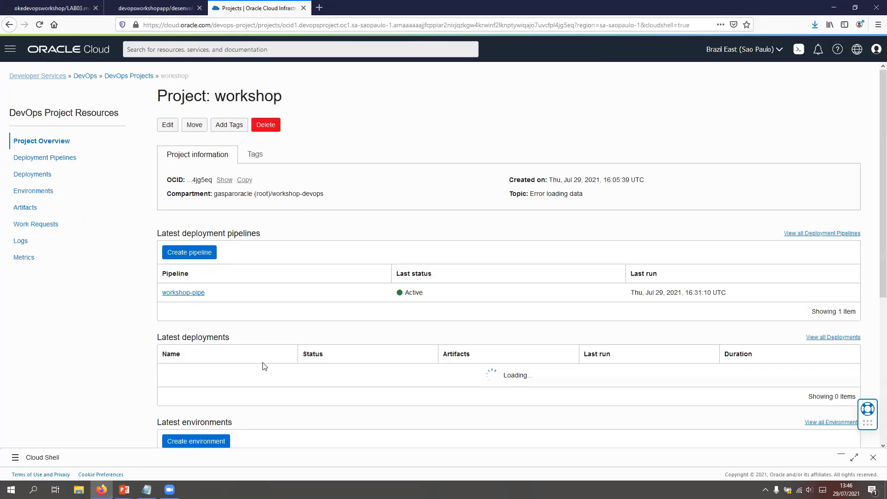
scroll(268, 348, down, 4)
scroll(75, 206, up, 4)
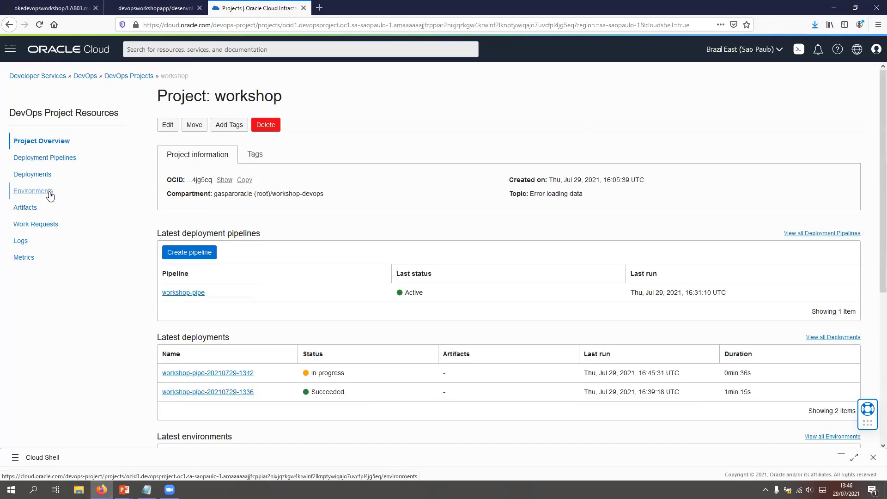
click(26, 208)
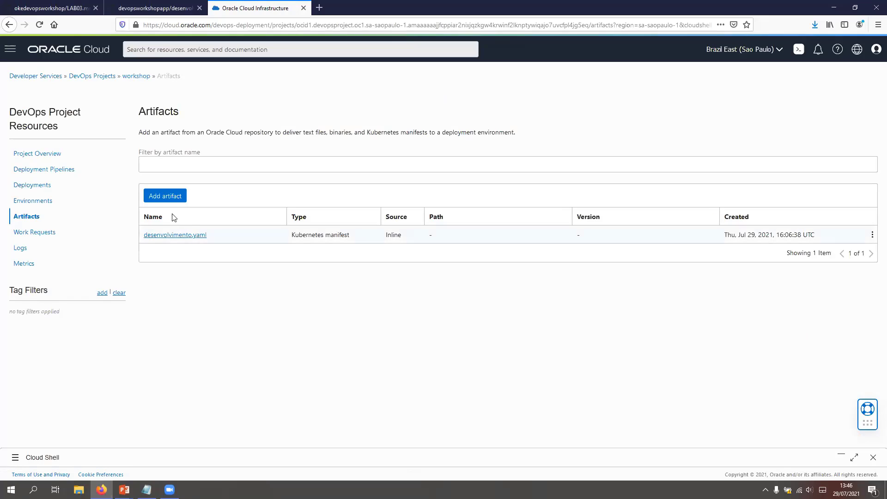
click(165, 196)
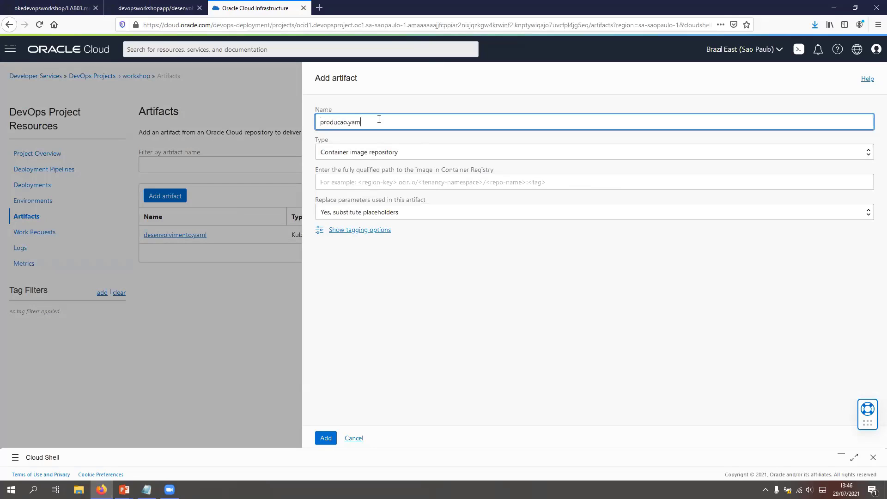
click(407, 153)
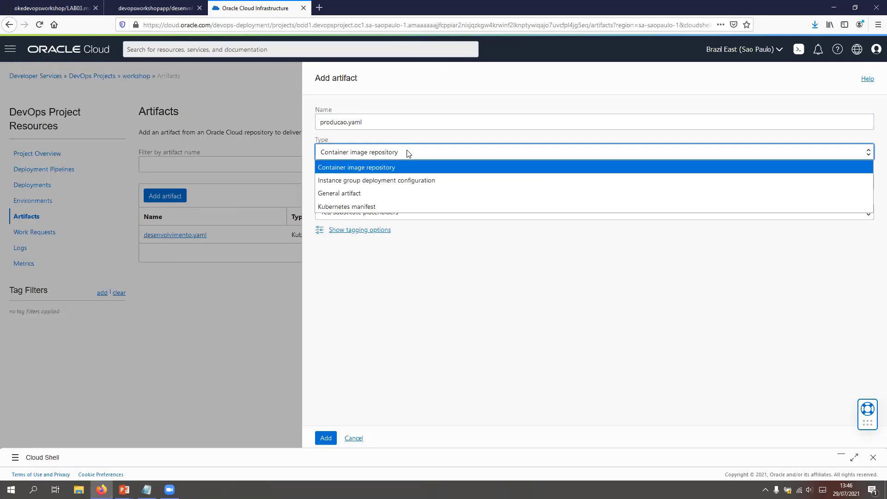
click(366, 205)
click(383, 185)
click(346, 206)
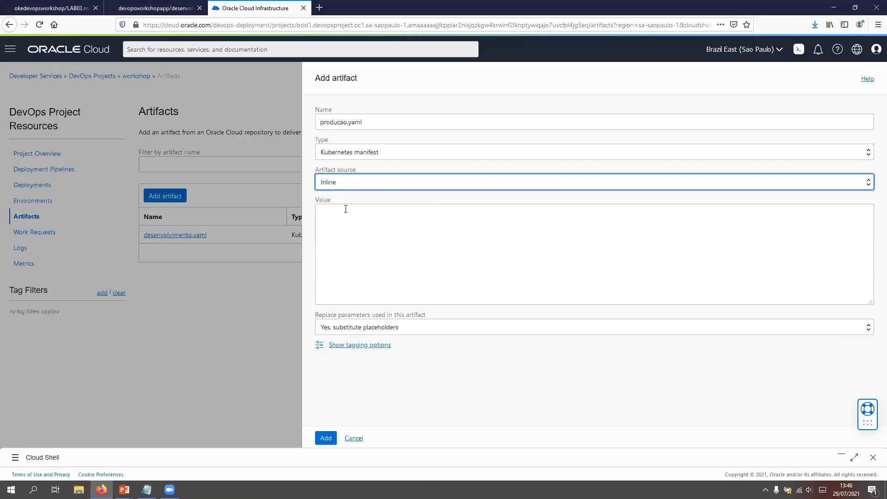
click(356, 214)
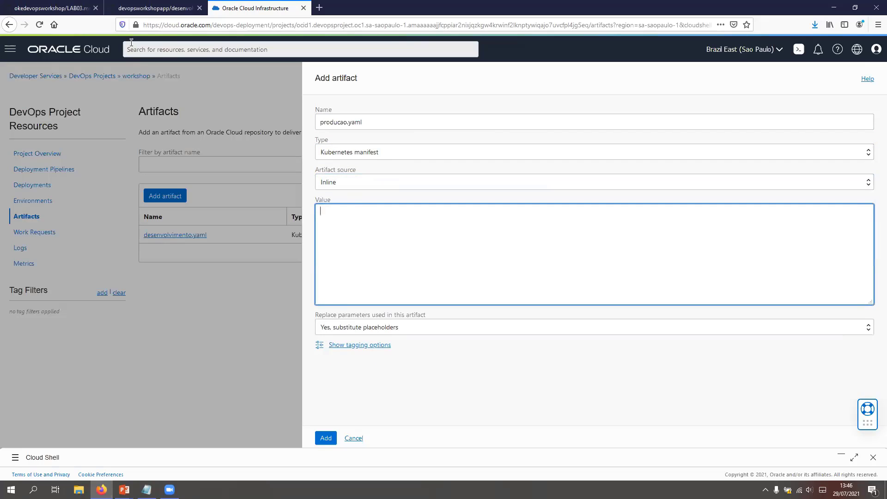
Step: Open producao.yaml in the manifests folder of the devopsworkshopapp GitHub repository and copy its full content
click(154, 8)
scroll(314, 248, up, 5)
click(302, 138)
click(222, 220)
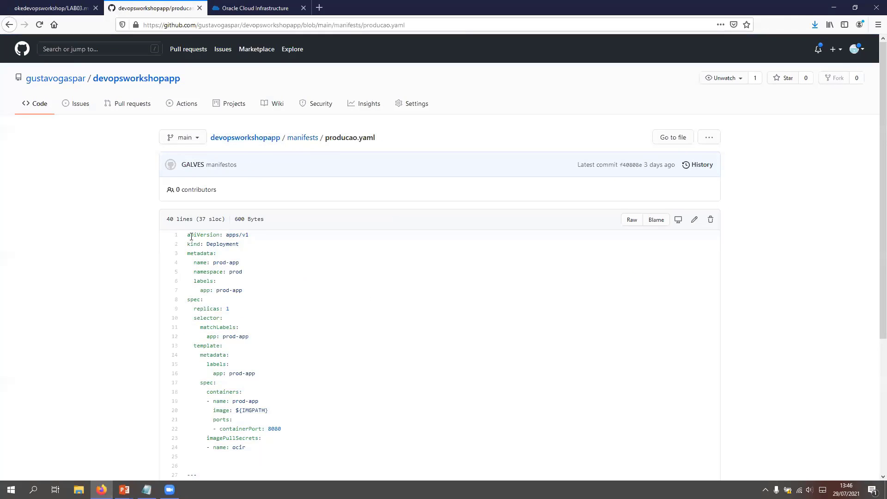
drag(187, 234, 189, 123)
key(ctrl+c)
scroll(300, 384, down, 5)
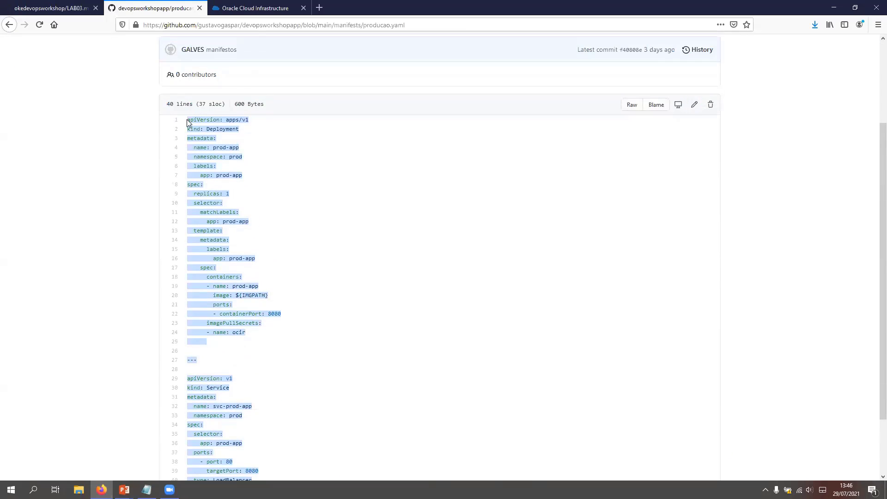
Step: Paste the copied production manifest as the artifact's value in Oracle Cloud and add the artifact to the project
click(47, 6)
click(254, 8)
key(ctrl+v)
scroll(384, 253, up, 10)
scroll(356, 231, down, 10)
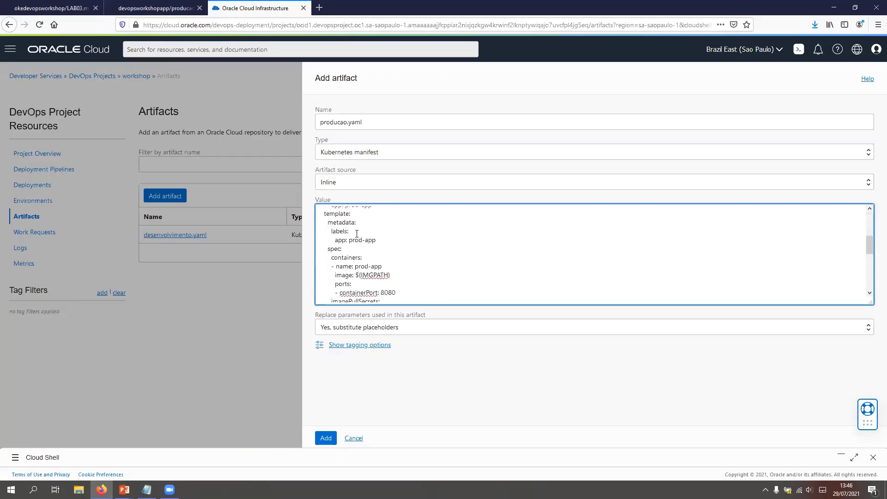
scroll(381, 256, up, 10)
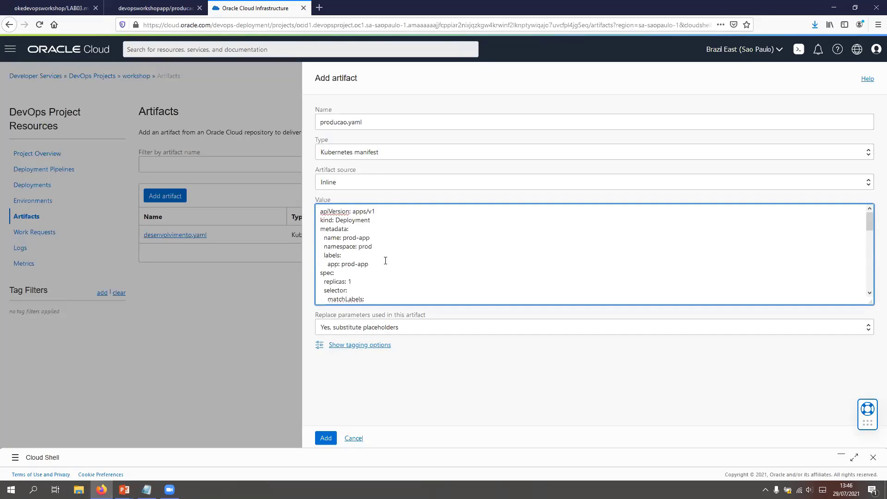
click(326, 439)
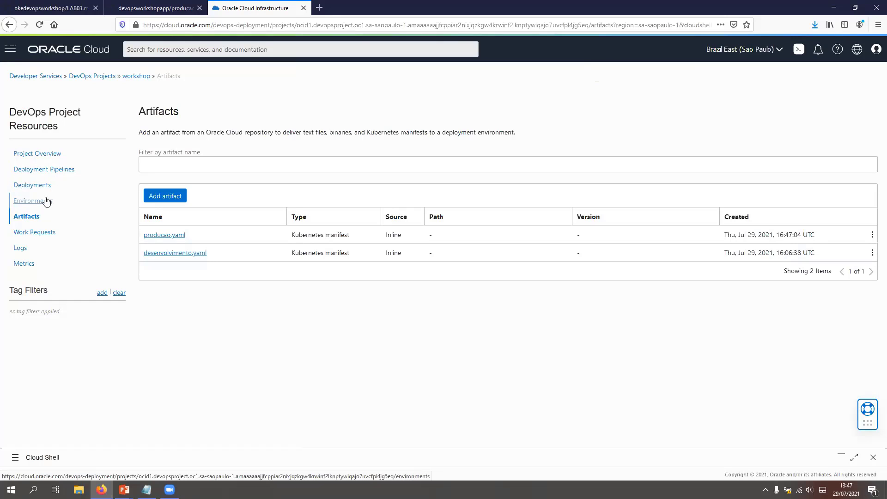
Step: Start a new stage after validate in the workshop-pipe pipeline, using the type that applies a manifest to the Kubernetes cluster
click(48, 171)
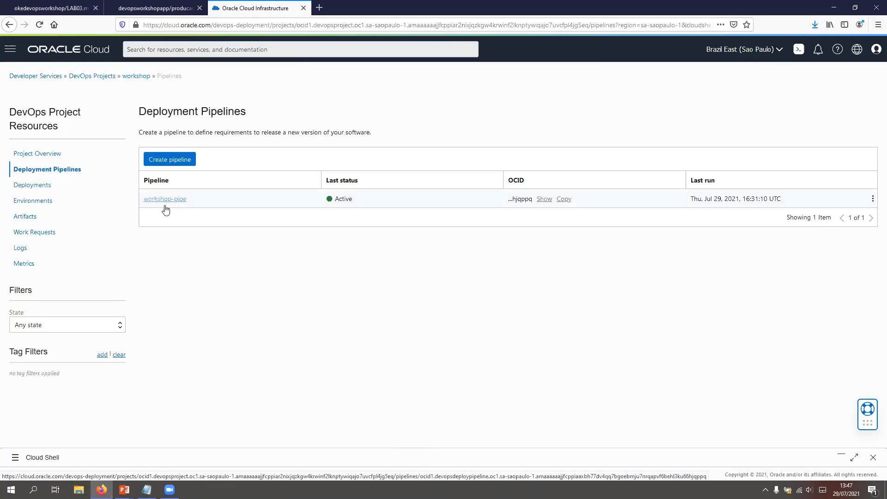
click(176, 204)
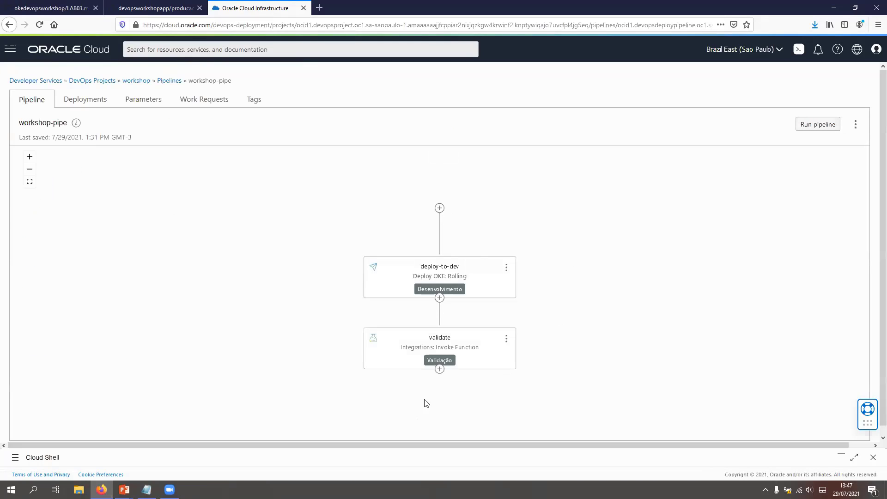
click(439, 370)
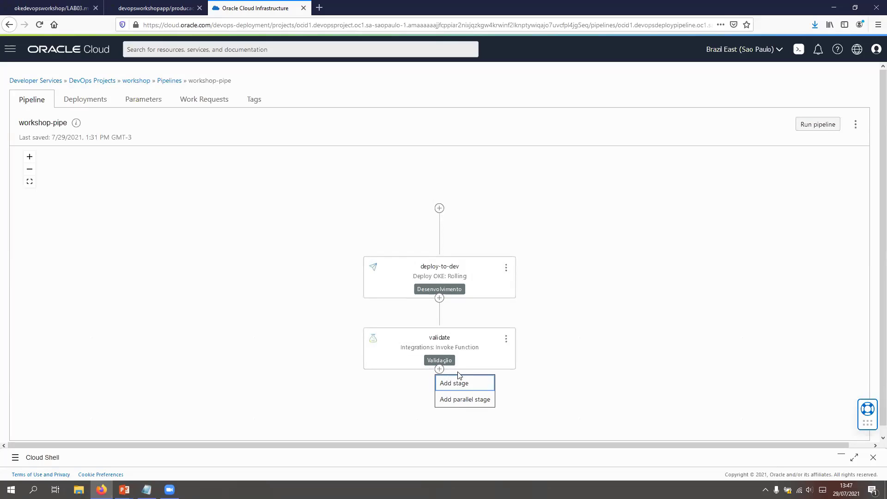
click(455, 384)
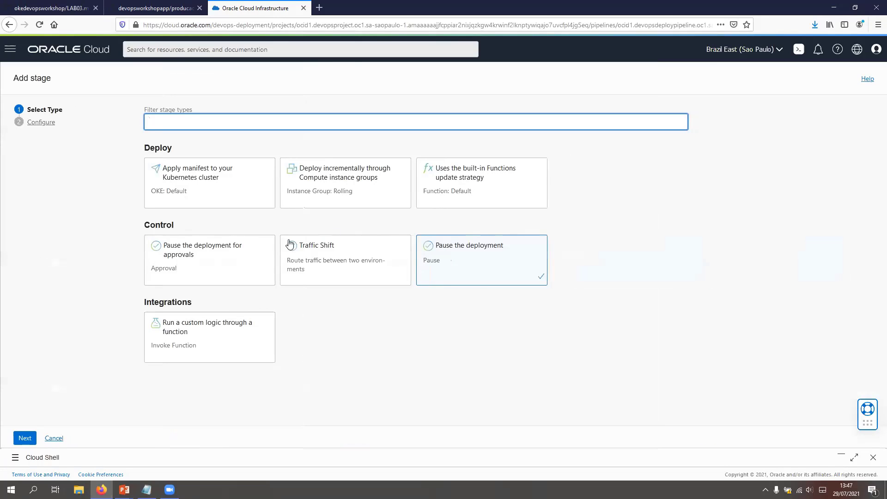
click(214, 186)
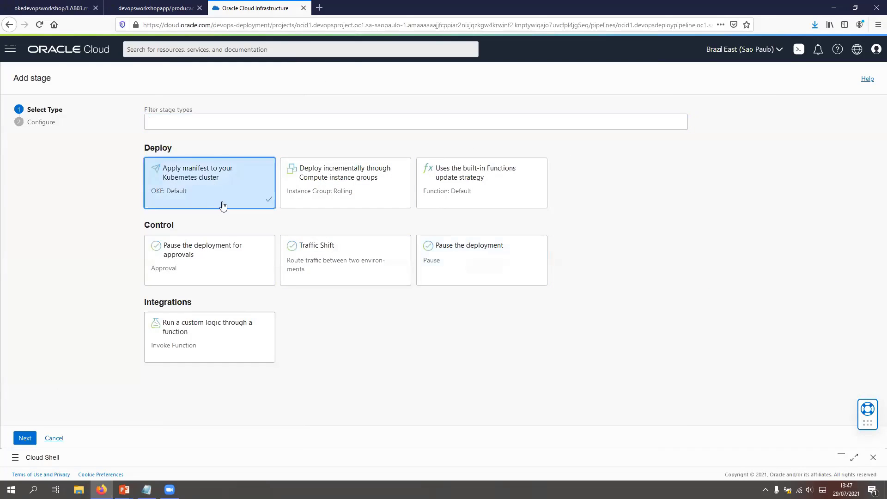
click(25, 438)
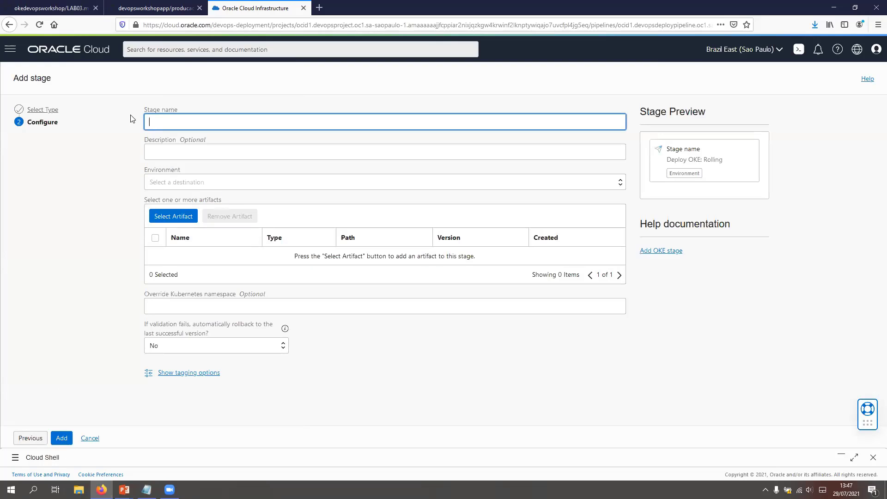
Step: Name the stage deploy-to-prod, choose the Produção environment, attach the production manifest artifact, and add the stage to the pipeline
text(deploy-to-prop)
click(197, 182)
click(175, 210)
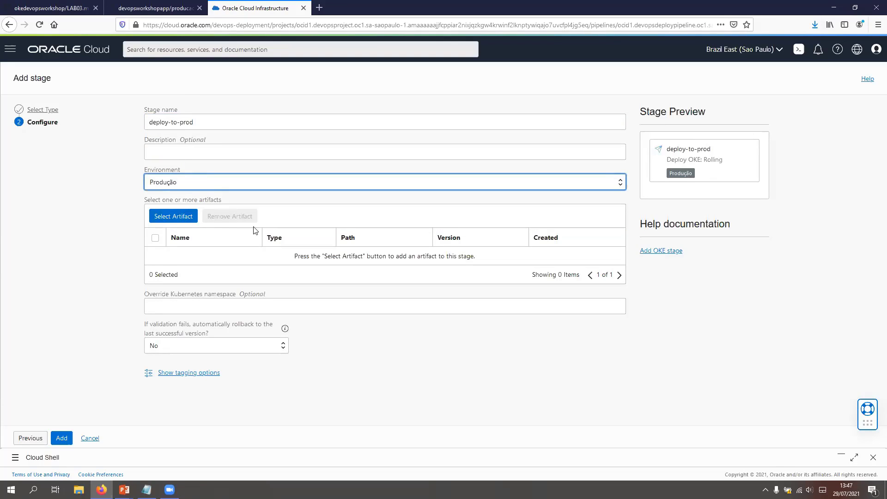
click(173, 217)
click(326, 133)
click(339, 438)
click(63, 439)
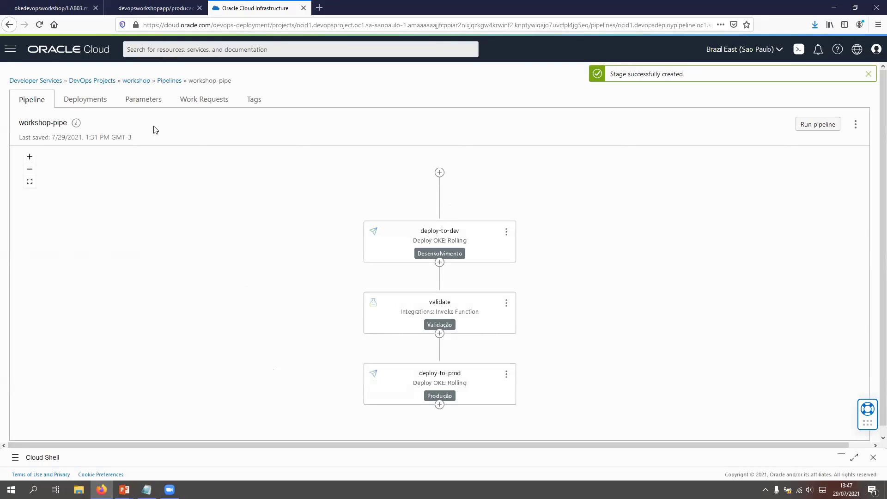
Step: Check the latest deployments in the workshop project overview, and open the manual run setup for the workshop-pipe pipeline
click(169, 81)
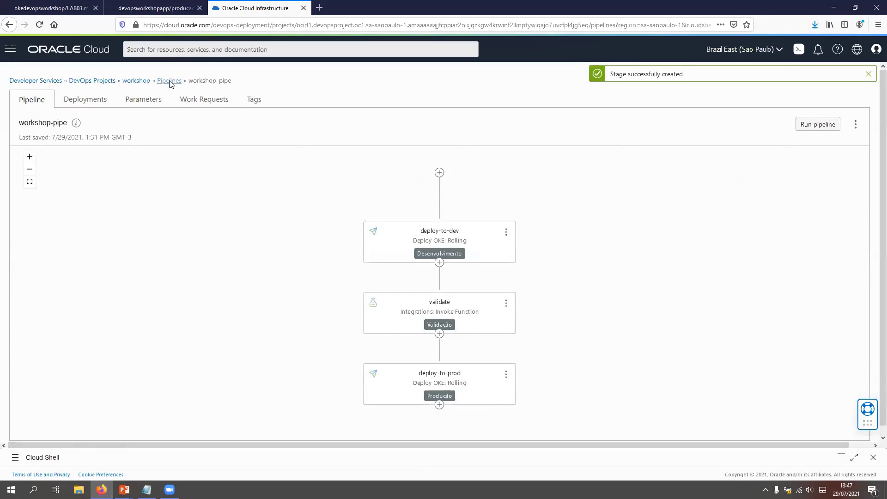
click(48, 154)
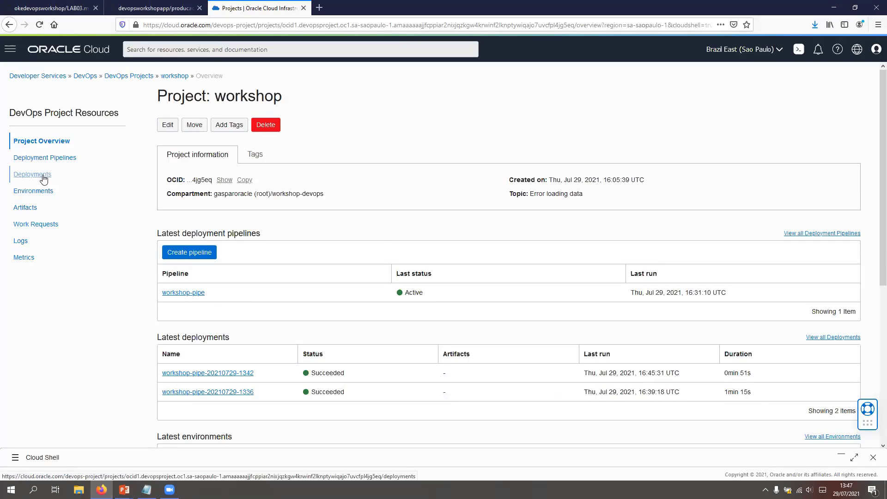
click(193, 296)
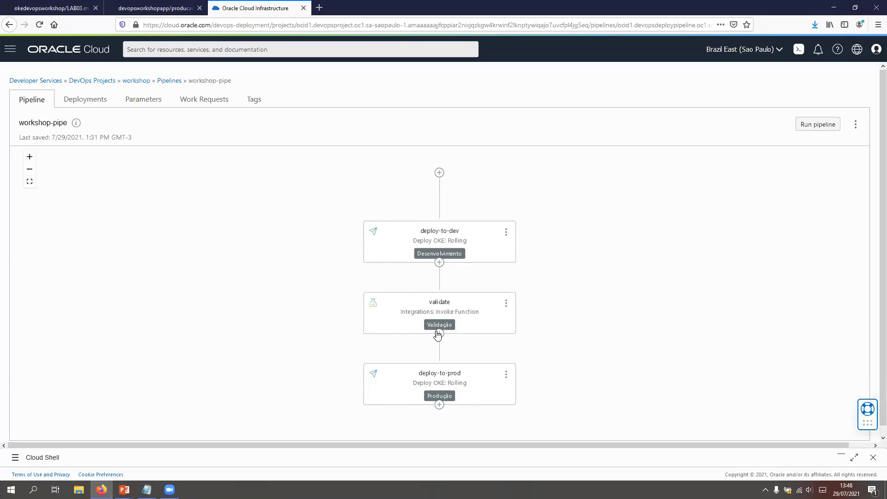
click(821, 129)
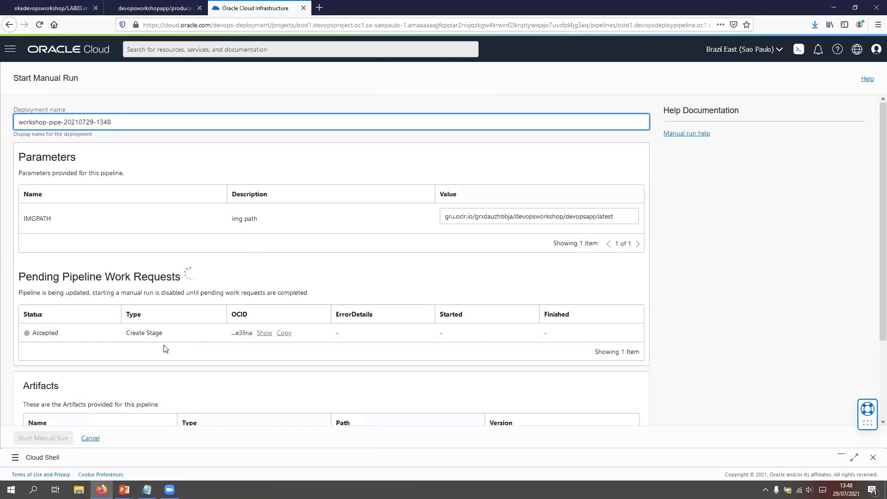
Step: Reopen Cloud Shell and list the deployments in the dev namespace with kubectl get deploy -n dev
click(839, 457)
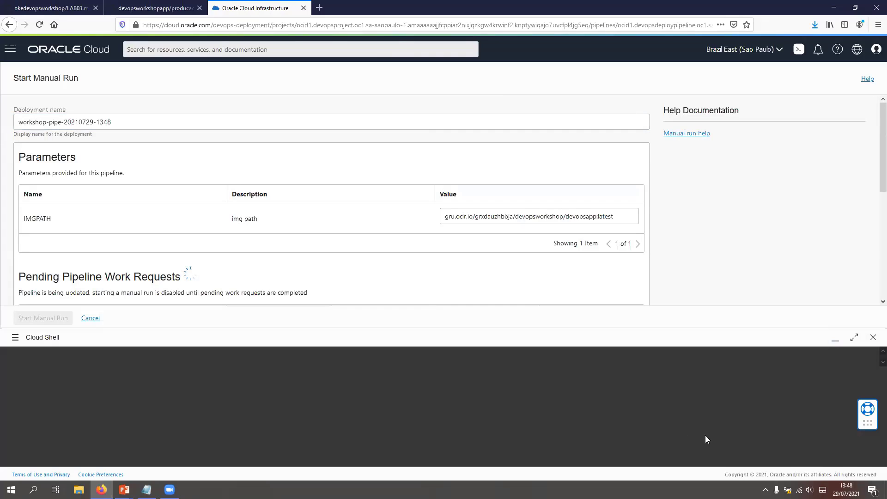
text(kubectl)
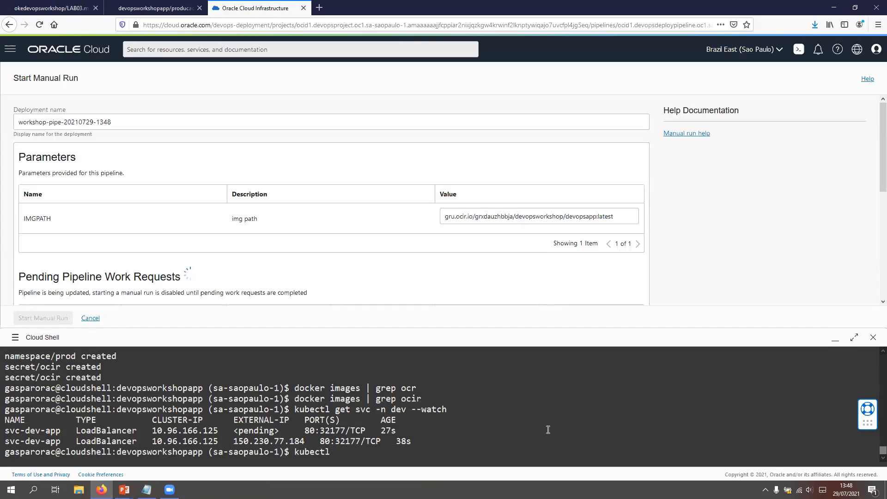
text( get deploy -n dev)
key(Return)
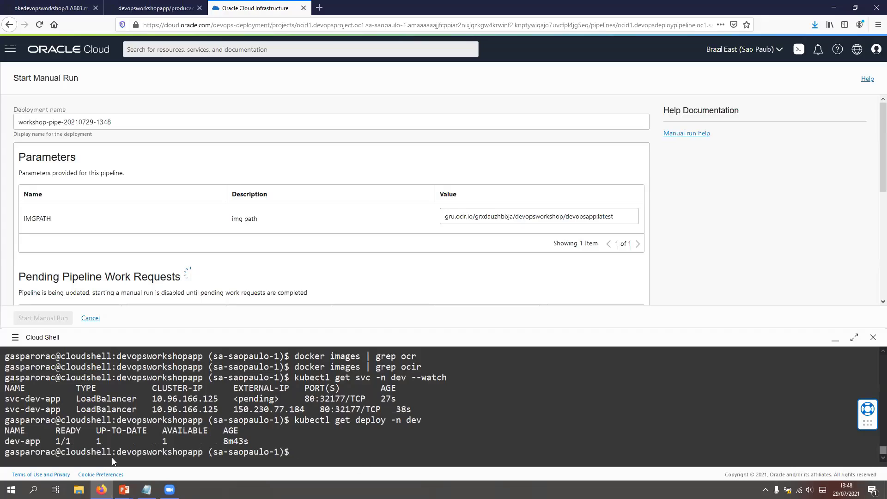
double_click(63, 441)
drag(148, 437, 259, 437)
Step: Rework the previous command into kubectl get services -n dev and run it to inspect the dev services
click(346, 447)
key(Up)
key(Left)
key(Left)
key(Left)
key(Left)
key(Left)
key(Left)
key(Left)
key(BackSpace)
key(BackSpace)
key(BackSpace)
key(BackSpace)
key(BackSpace)
key(BackSpace)
text(services)
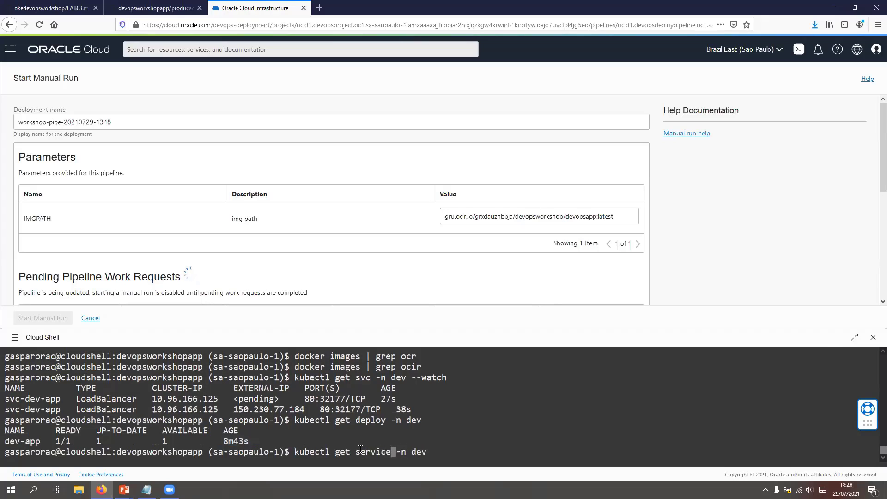
key(Return)
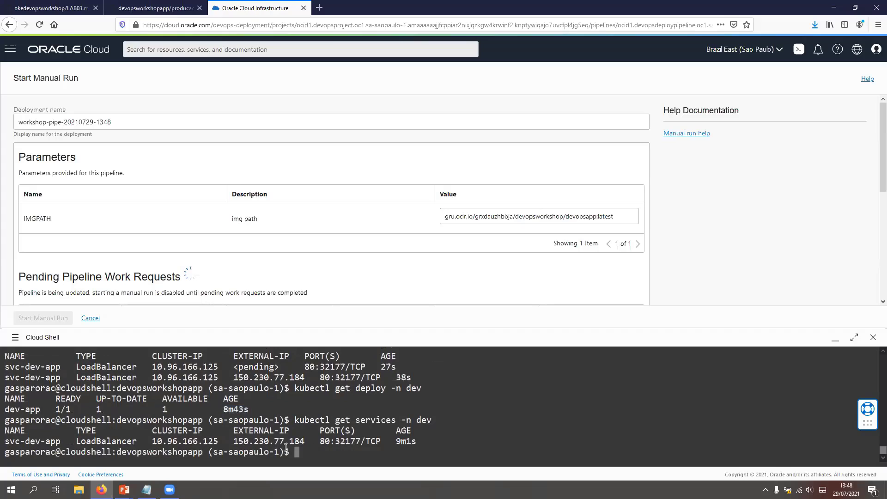
drag(4, 443, 216, 443)
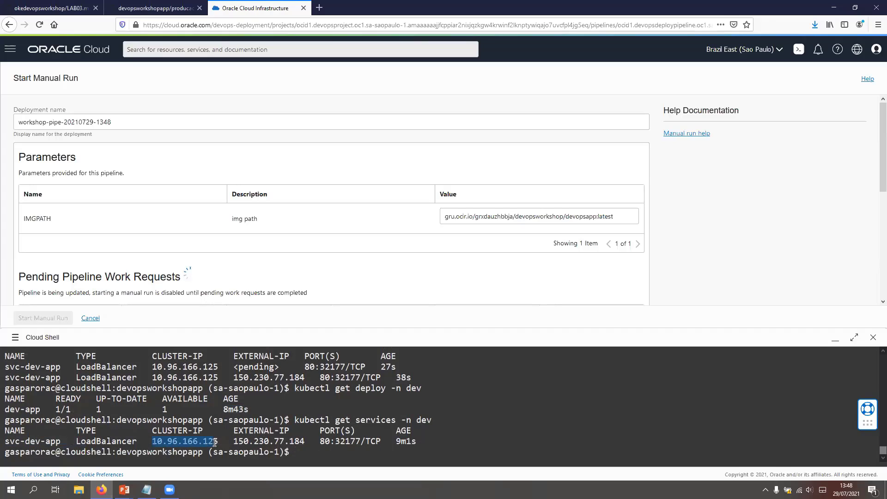
Step: Open the external IP of svc-dev-app in a new browser tab, check the application's response, and close the tab
drag(234, 441, 304, 441)
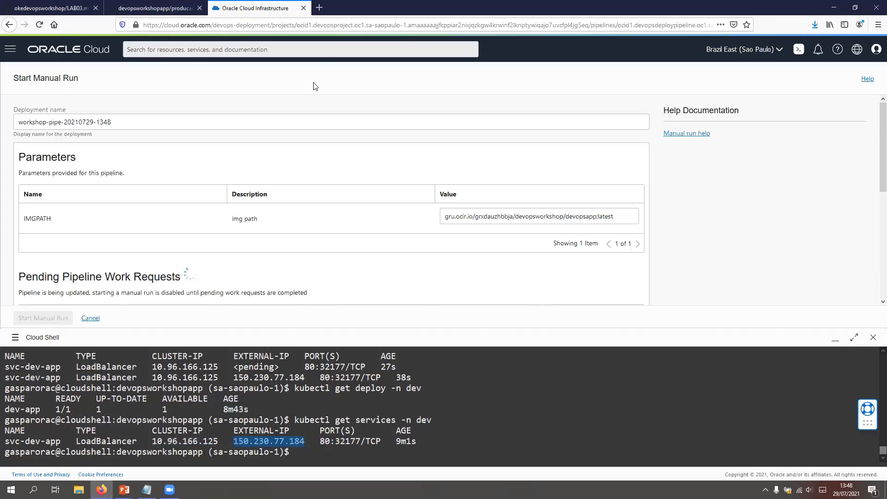
click(320, 8)
text(150.230.77.184)
key(Return)
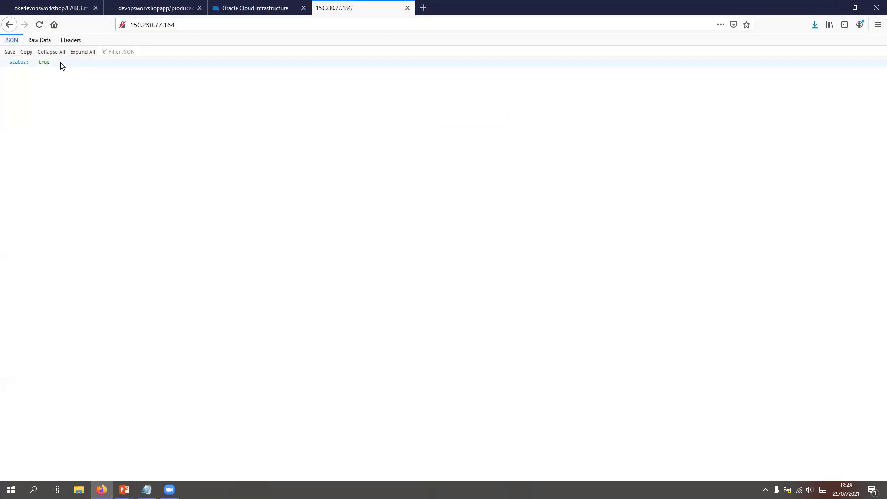
click(19, 65)
drag(9, 64, 58, 65)
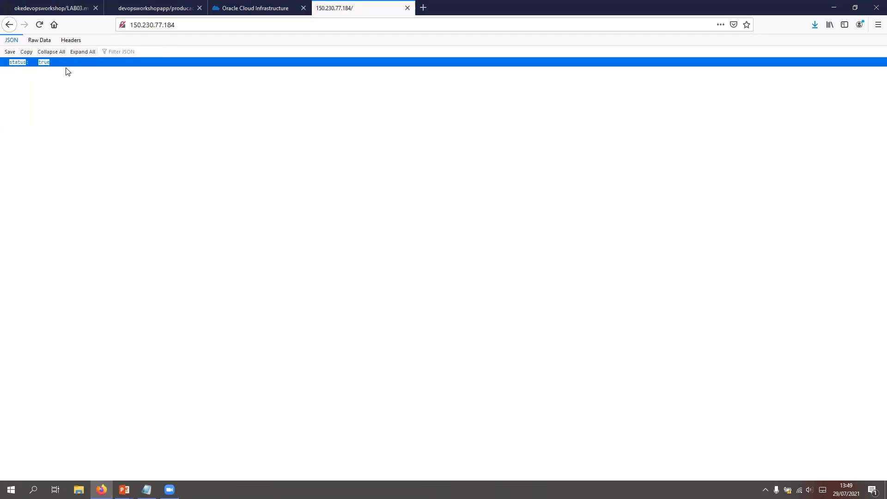
click(410, 9)
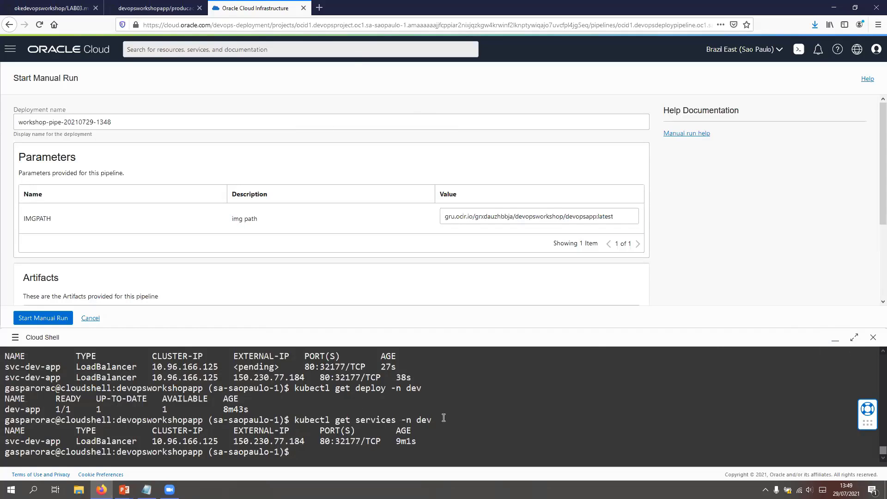
click(836, 341)
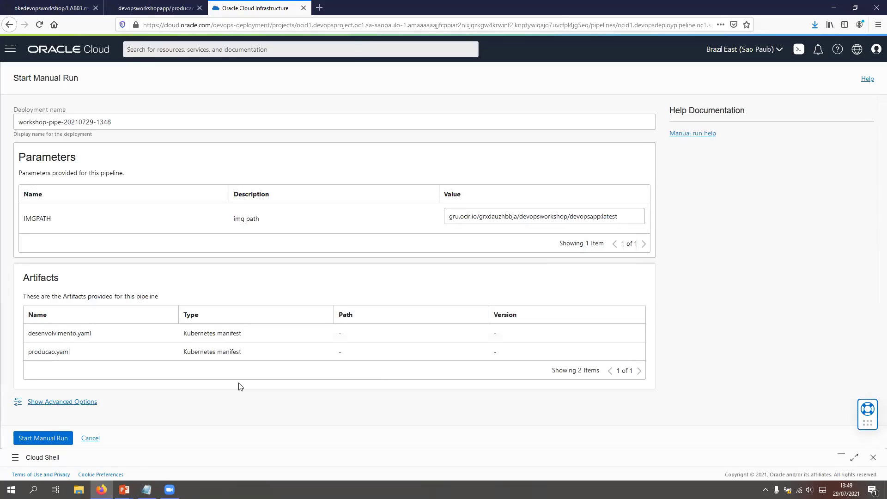
click(36, 440)
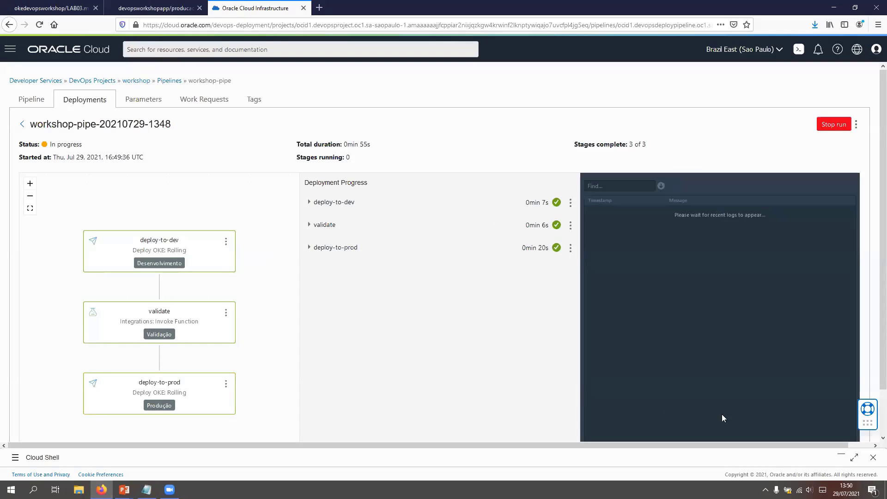
Step: Restore Cloud Shell and list the services in the prod namespace with kubectl get services -n prod
click(841, 455)
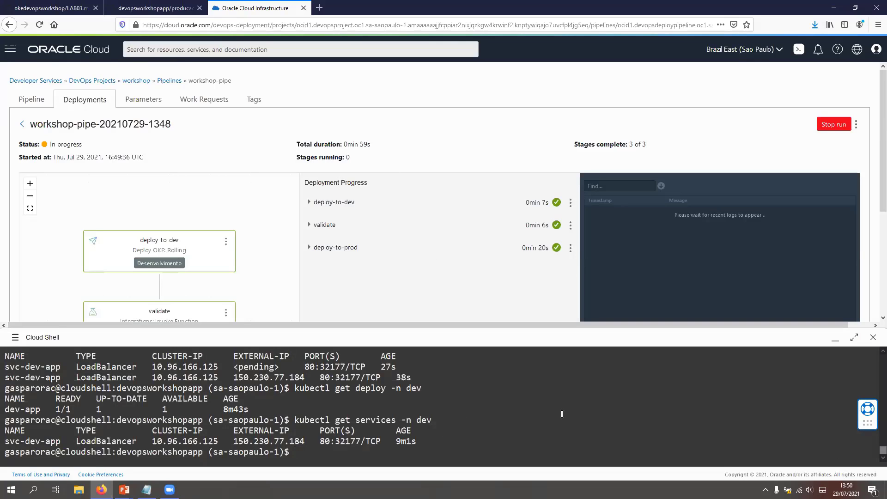
text(kubectl)
click(15, 338)
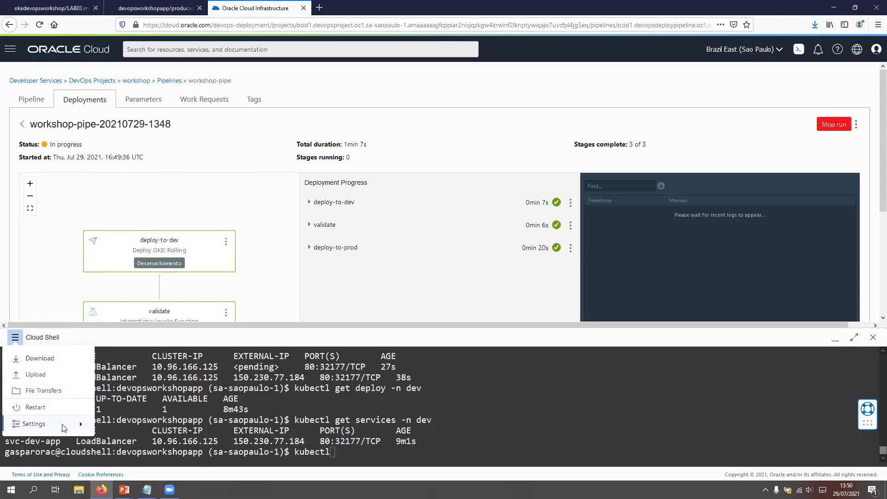
mouse_move(89, 427)
click(486, 440)
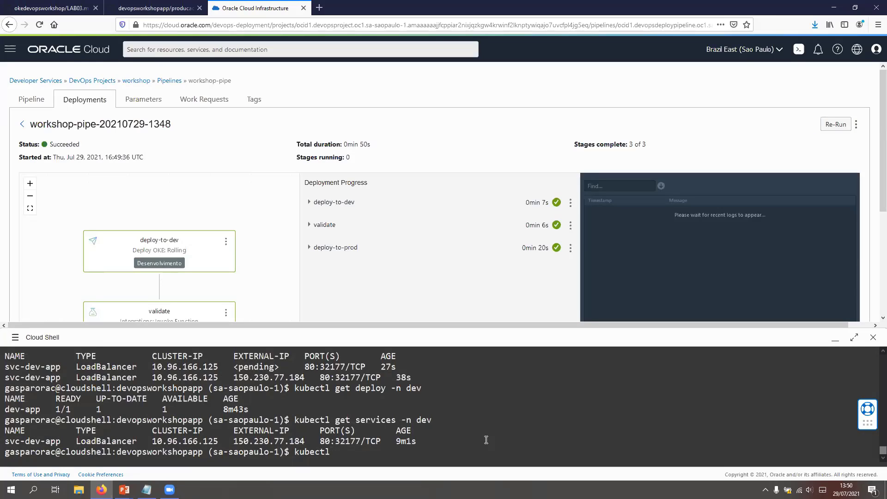
text(get services -n prod)
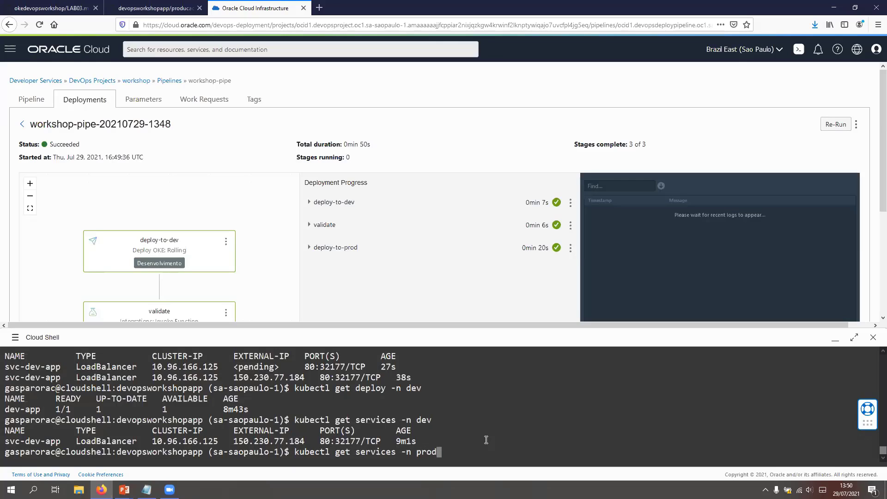
key(Return)
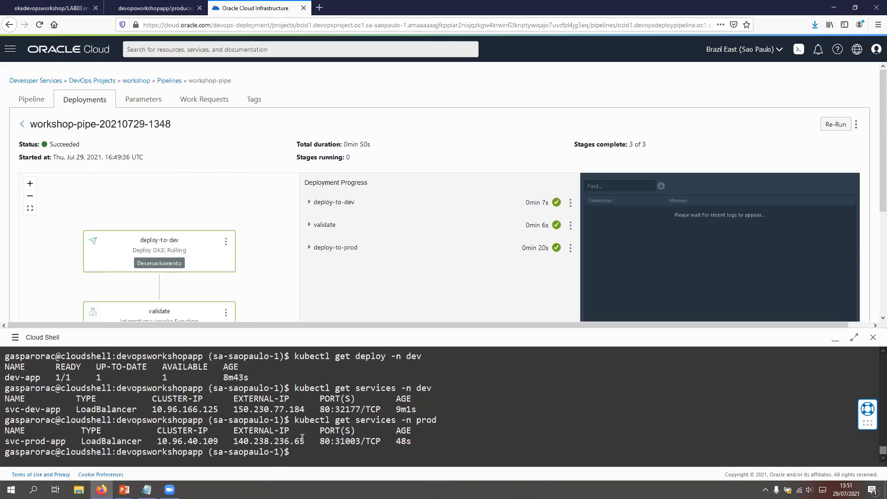
Step: Open the copied external IP of svc-prod-app in a new browser tab, check the application's response, and close the tab
drag(306, 441, 235, 444)
key(ctrl+c)
click(319, 7)
key(ctrl+v)
key(Return)
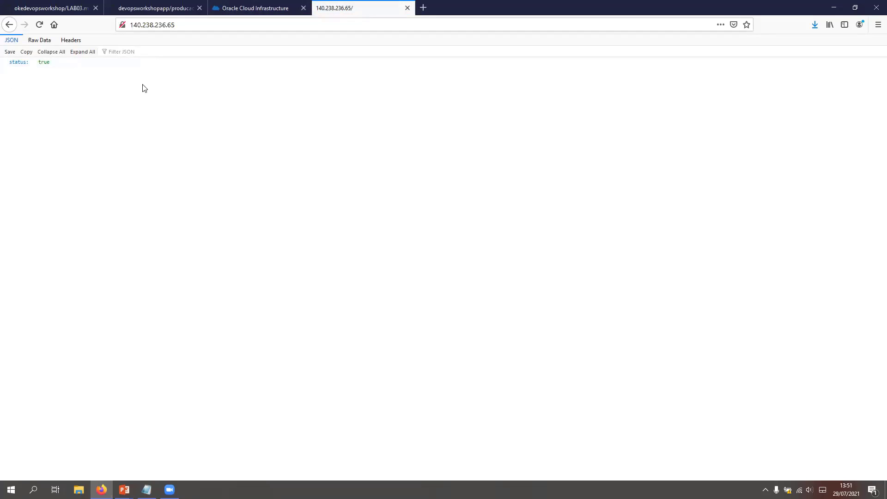
click(408, 8)
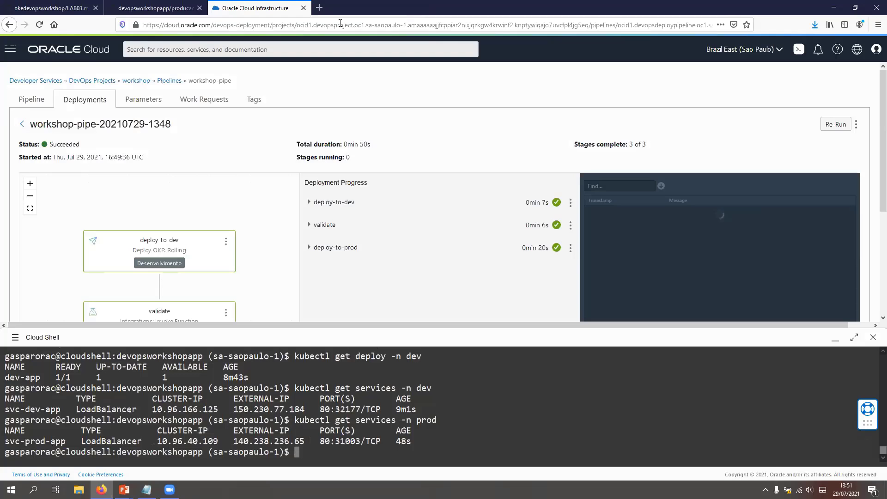
Step: Review all stages of the deployment run with Cloud Shell collapsed, and bring the terminal back up
click(836, 338)
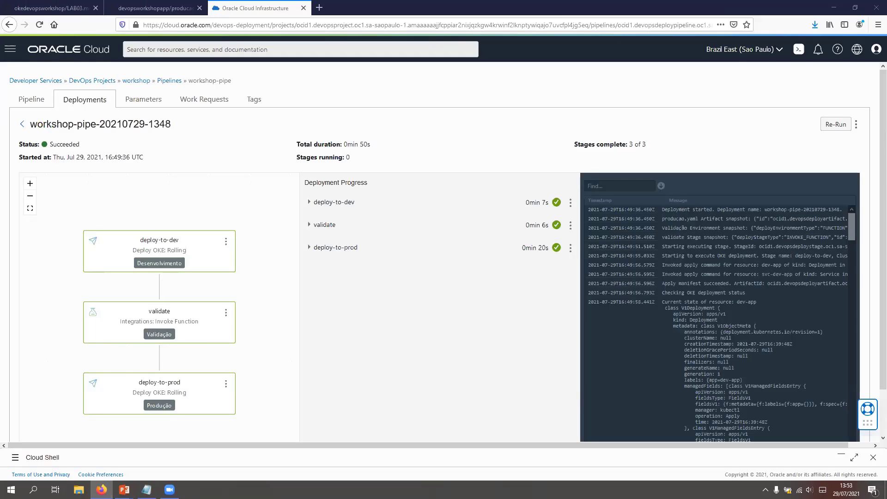
click(838, 457)
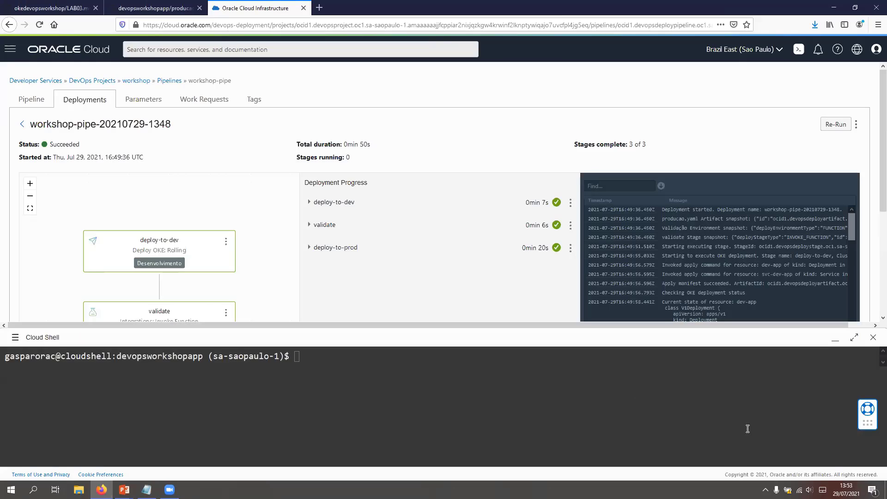